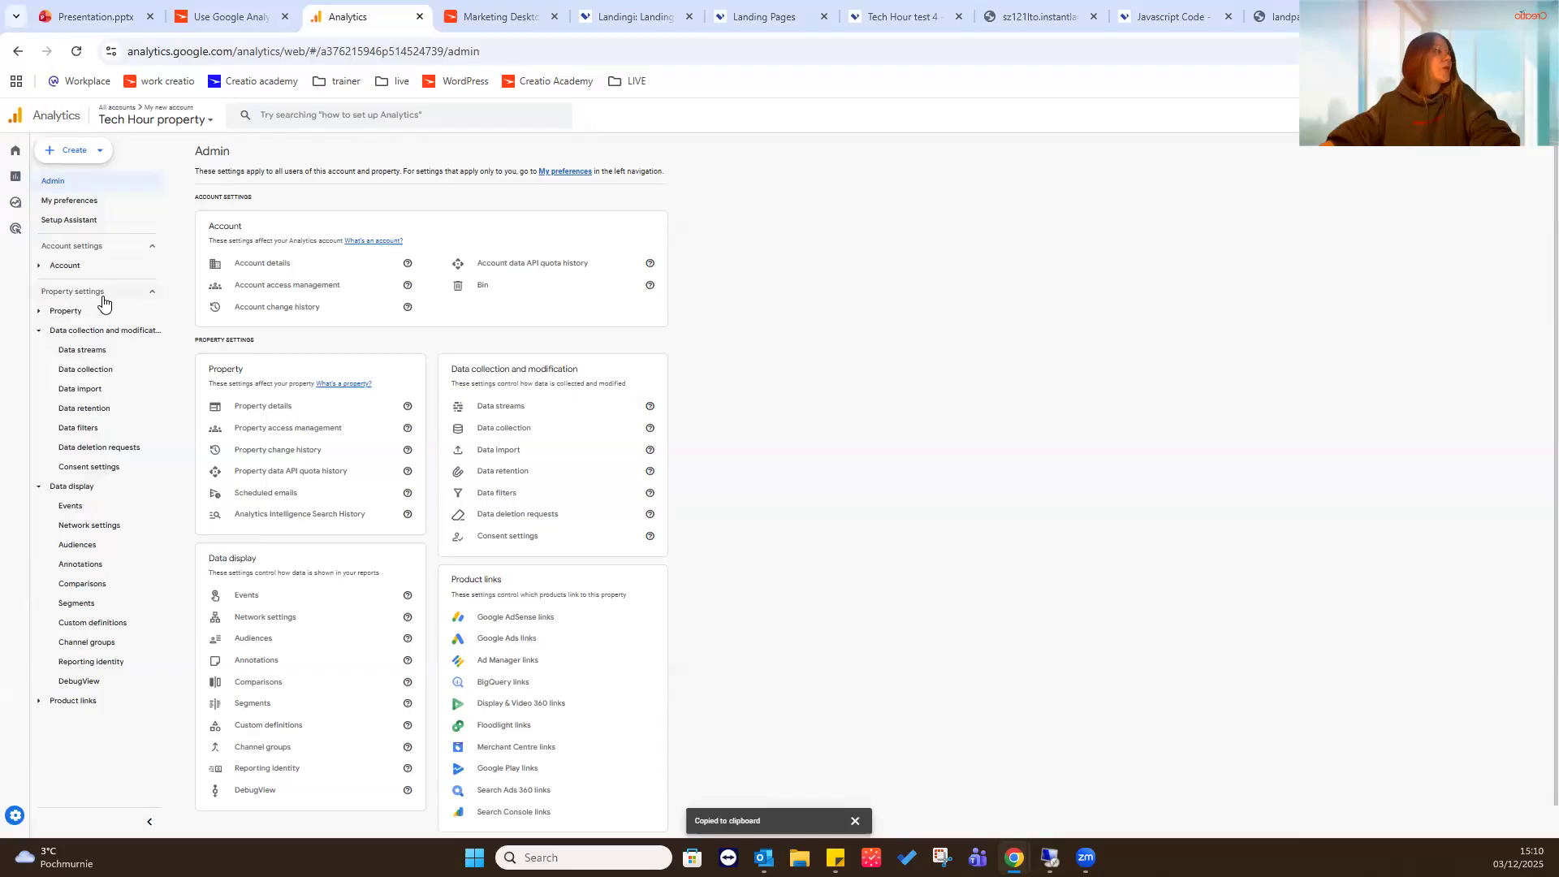
{"action": "key", "text": "ctrl+plus"}
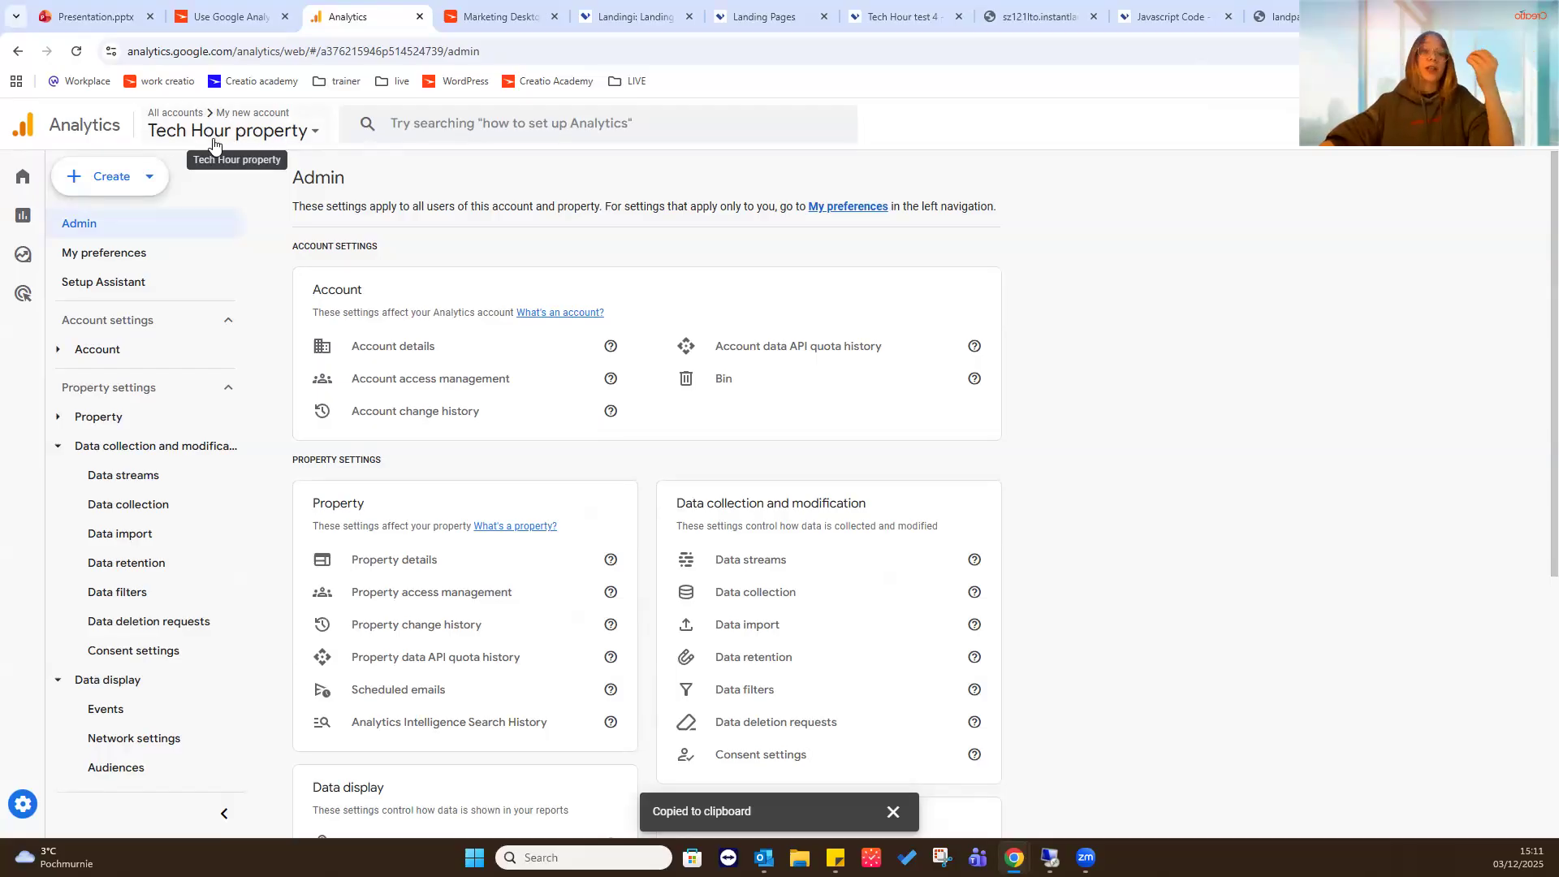
- Review the Tech hour landing page web stream's details under the property's data streams, and check which stream types can be added
{"action": "mouse_move", "coordinate": [65, 818]}
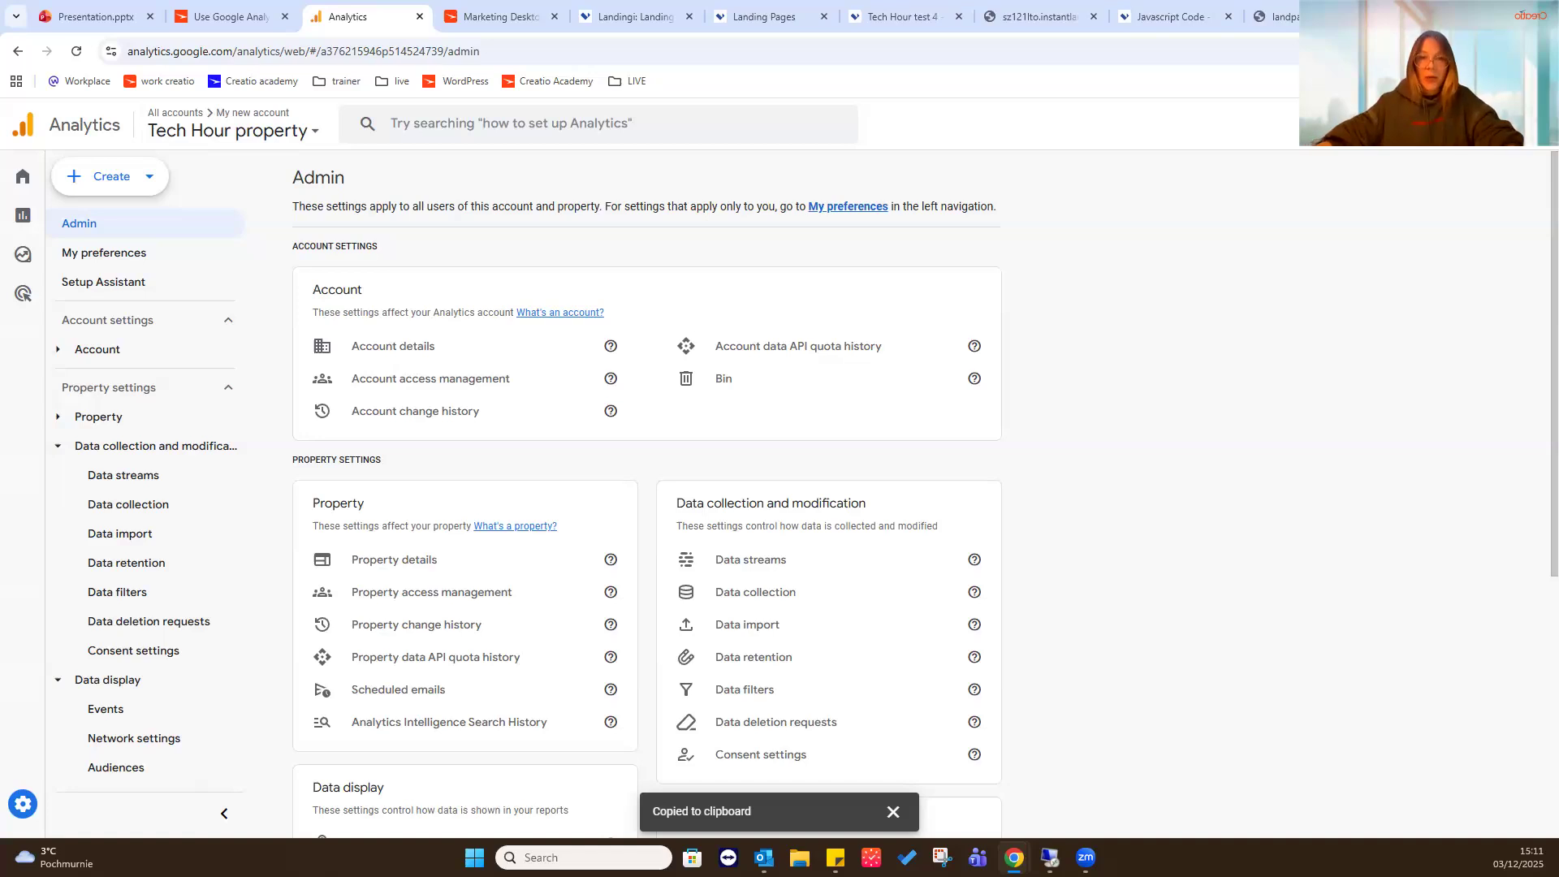
{"action": "mouse_move", "coordinate": [32, 731]}
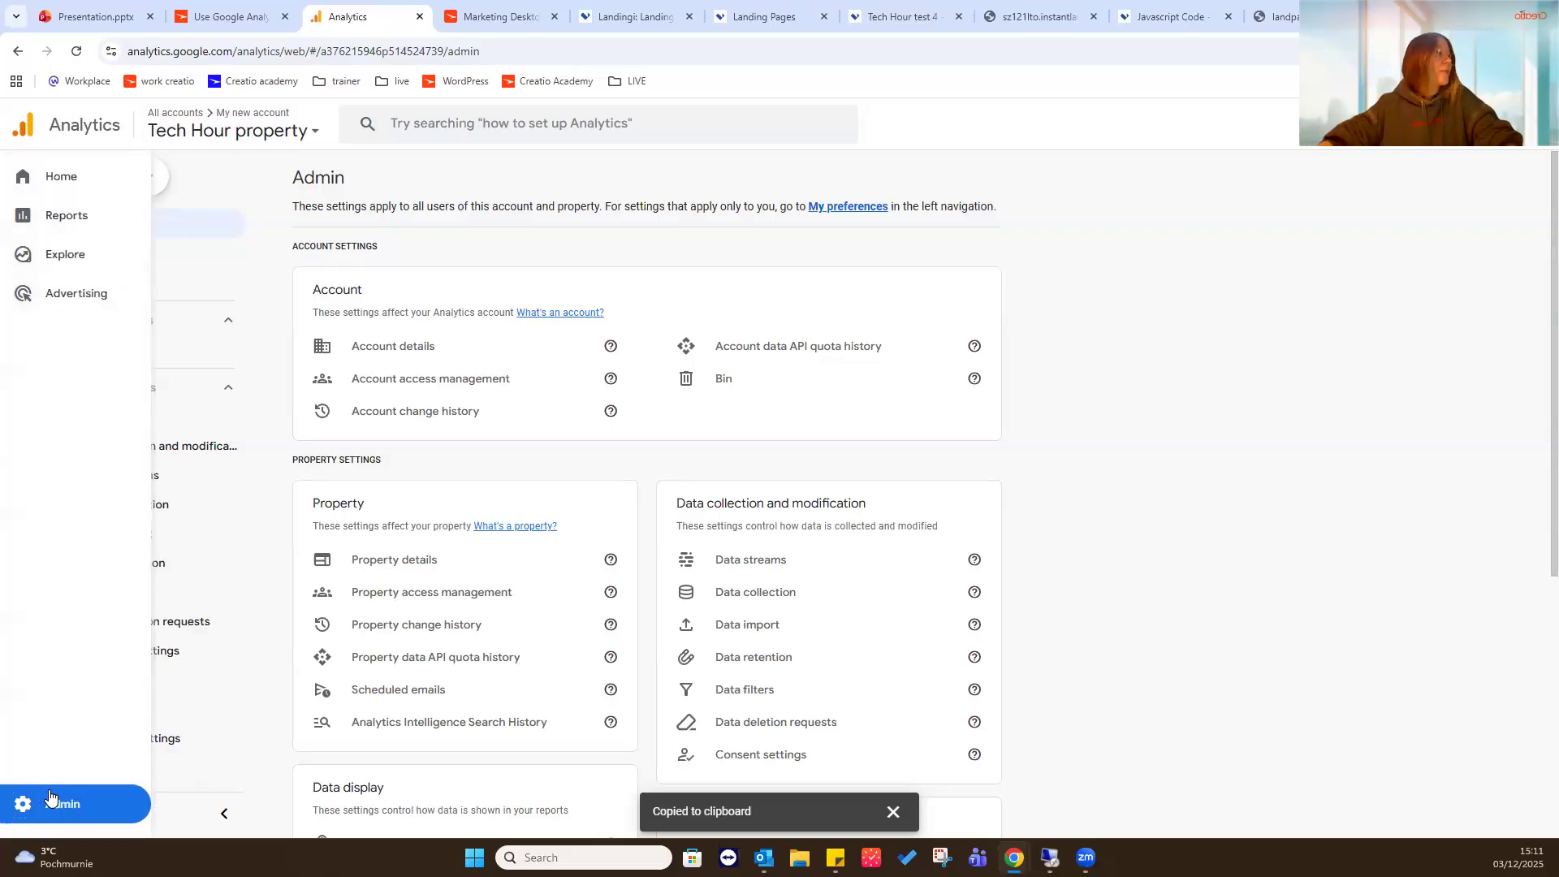
{"action": "left_click", "coordinate": [112, 803]}
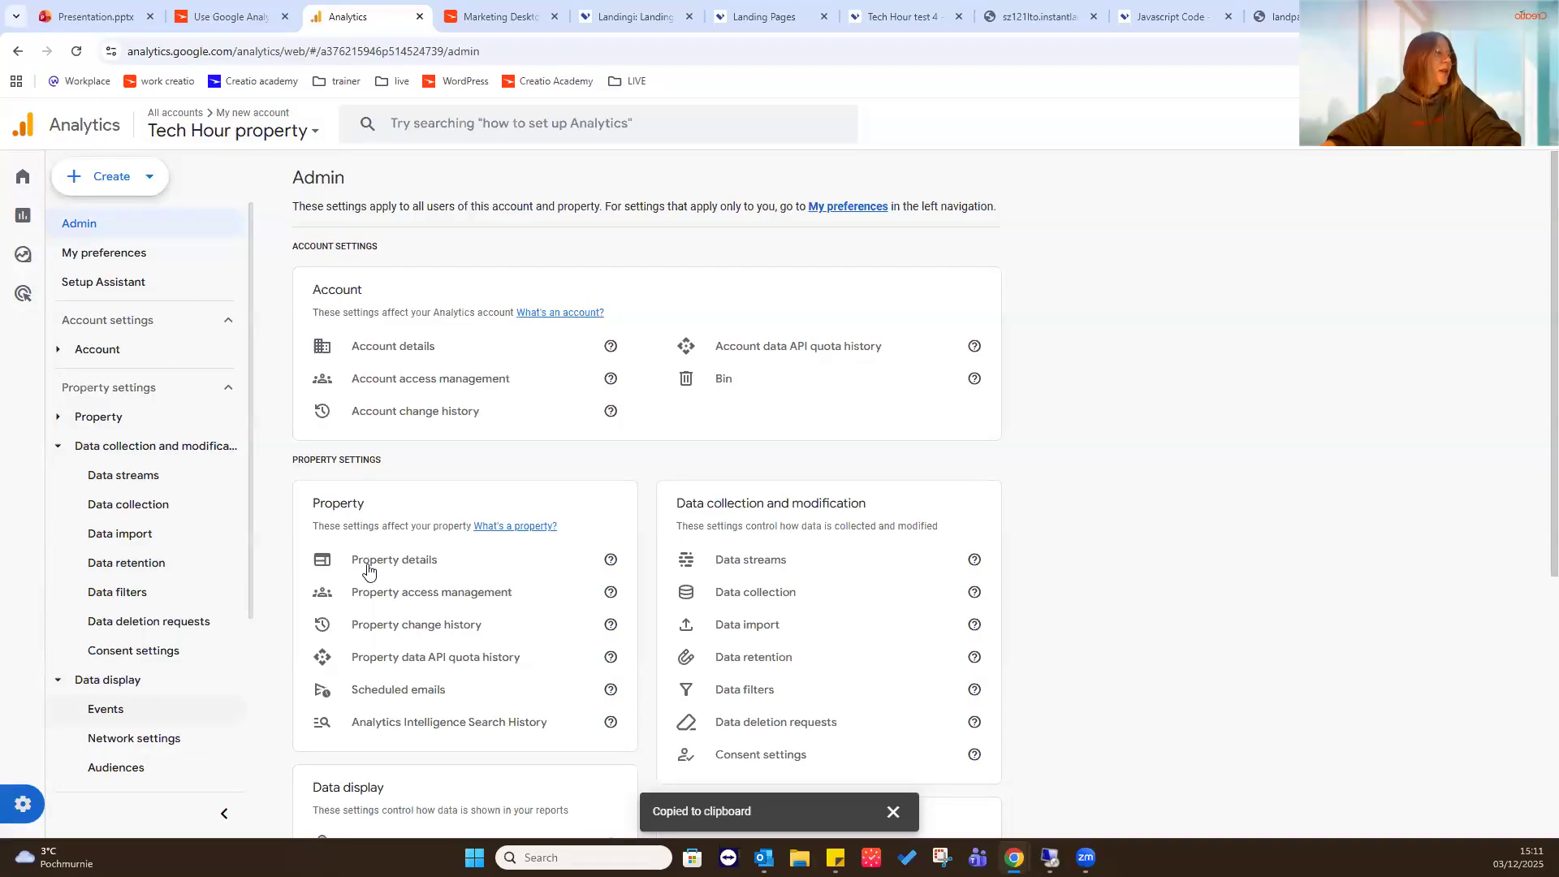
{"action": "left_click", "coordinate": [182, 484]}
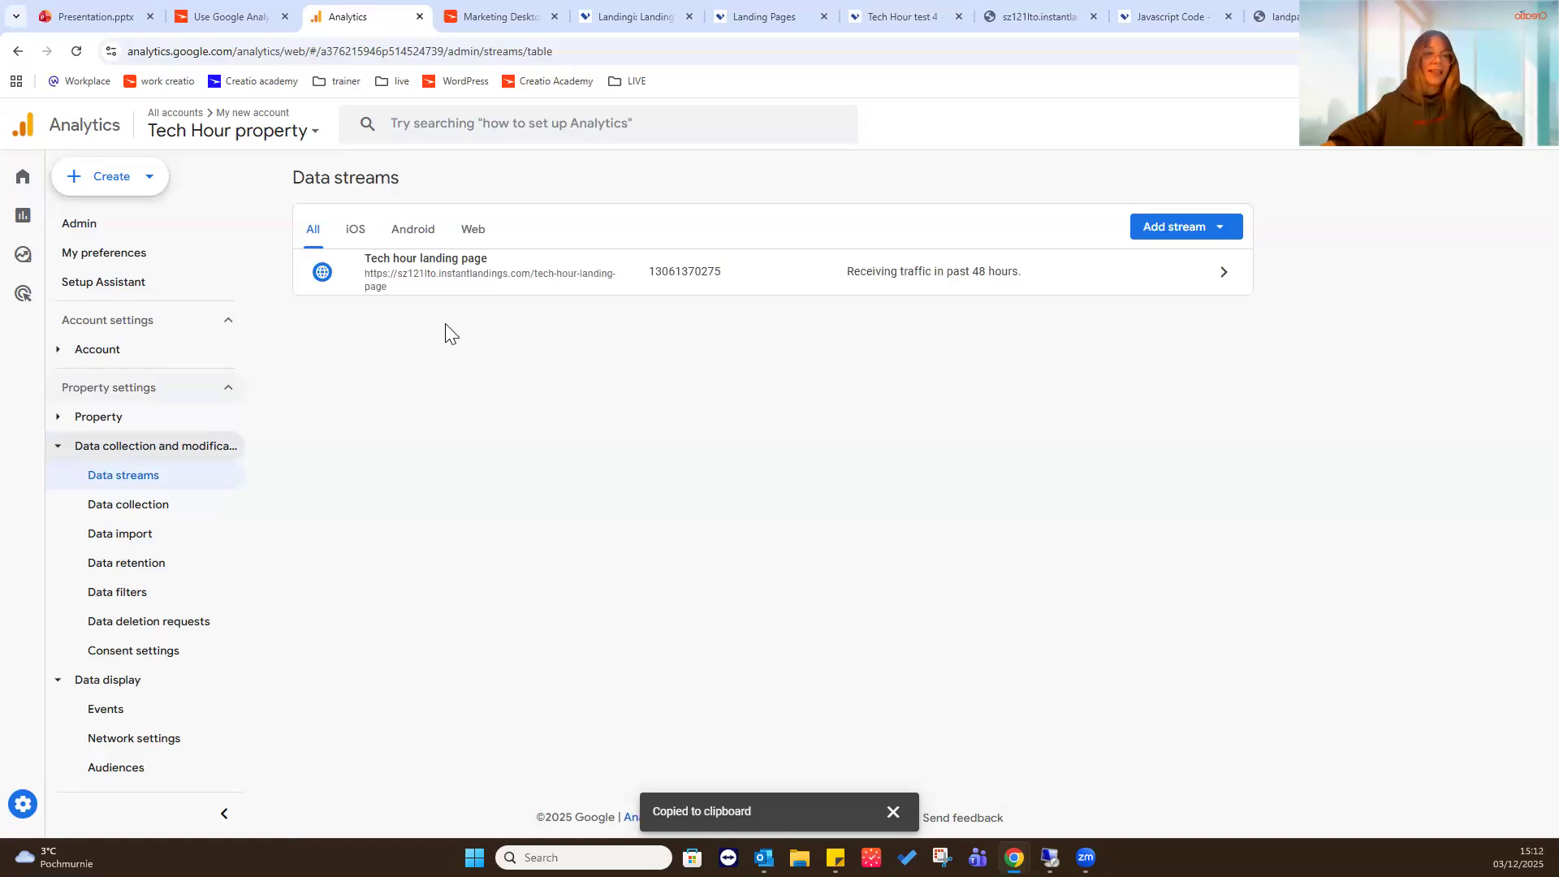
{"action": "left_click", "coordinate": [791, 269]}
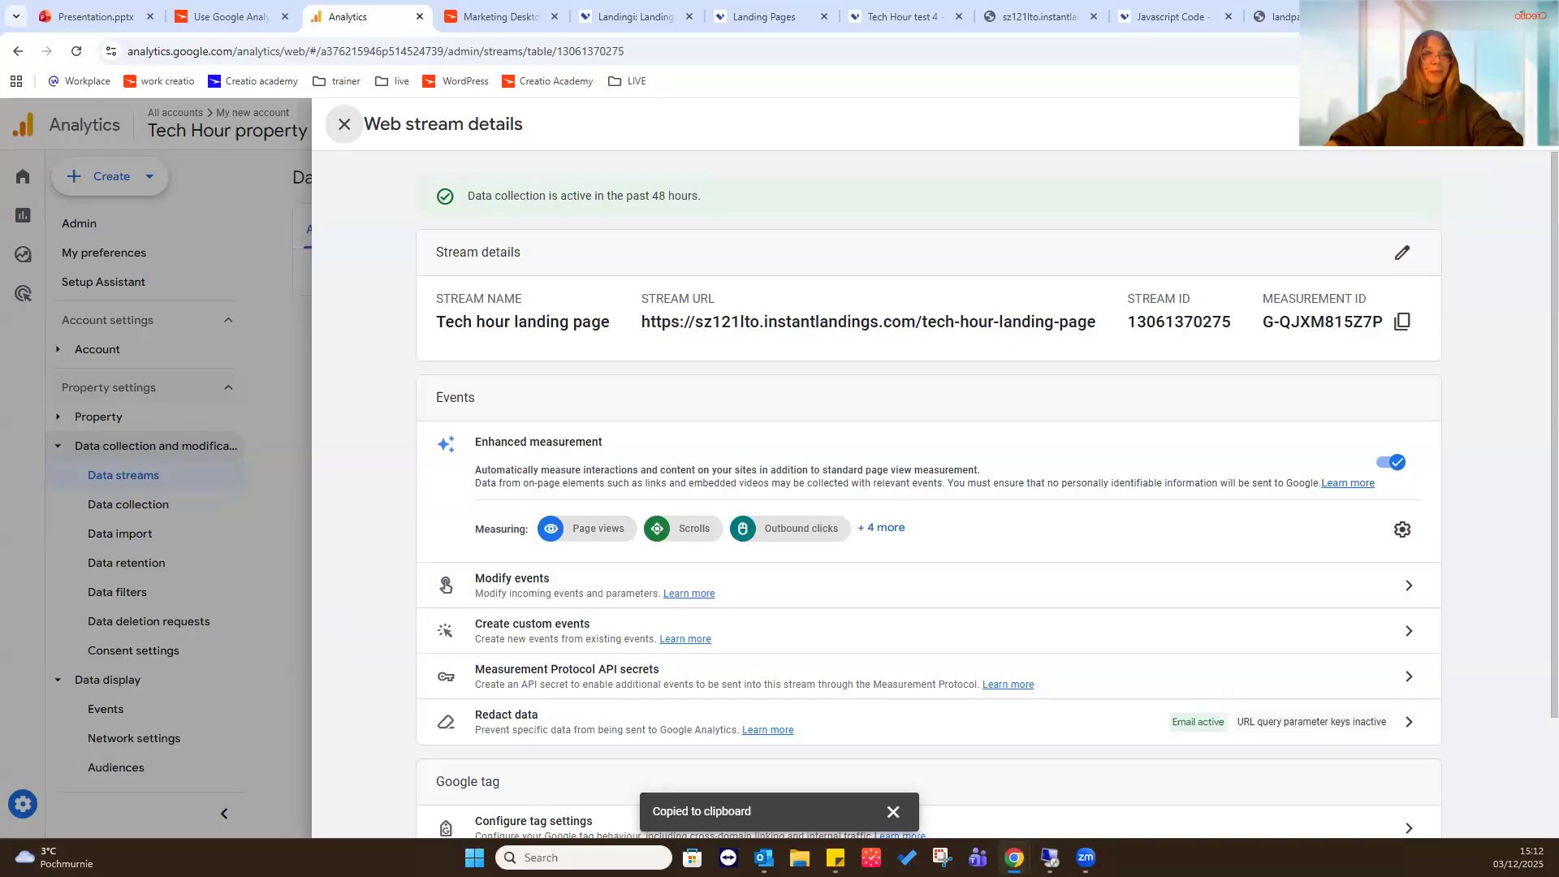
{"action": "left_click", "coordinate": [344, 126]}
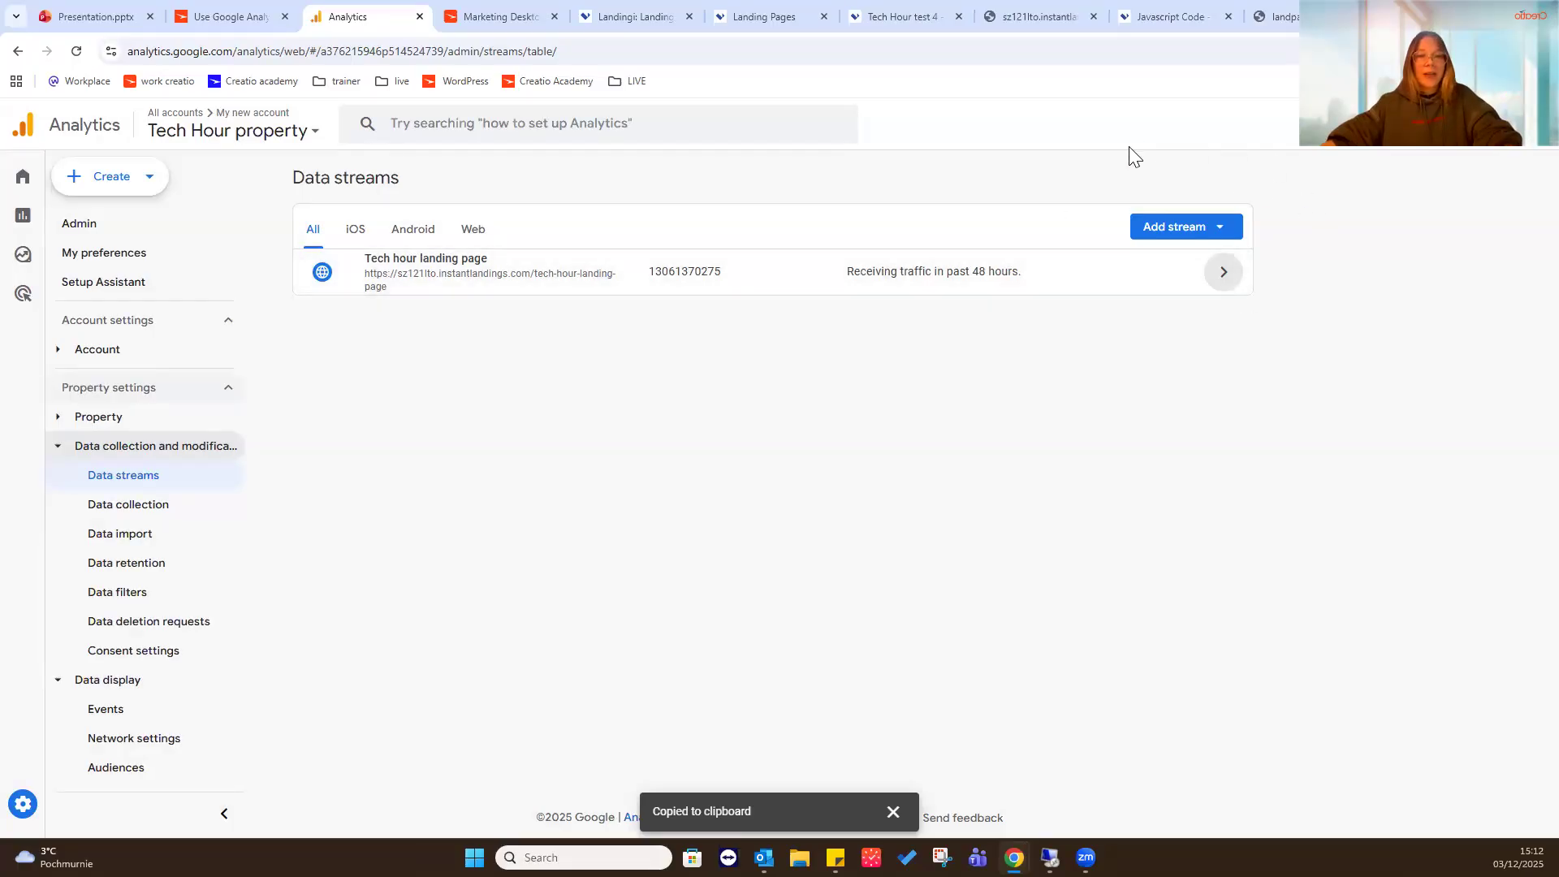
{"action": "left_click", "coordinate": [1202, 234]}
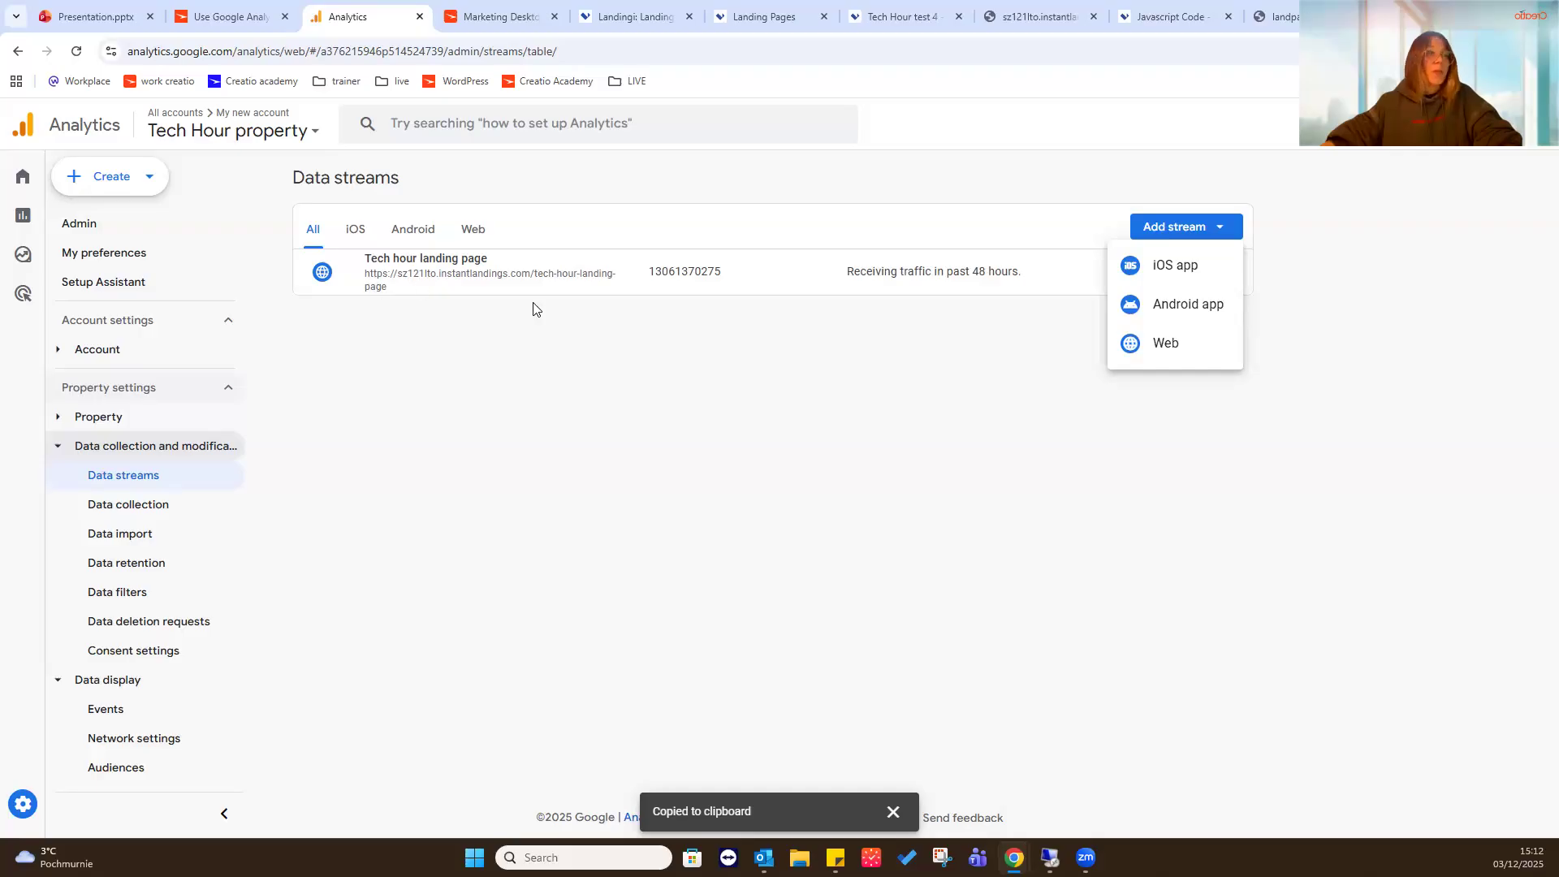
{"action": "left_click", "coordinate": [804, 346]}
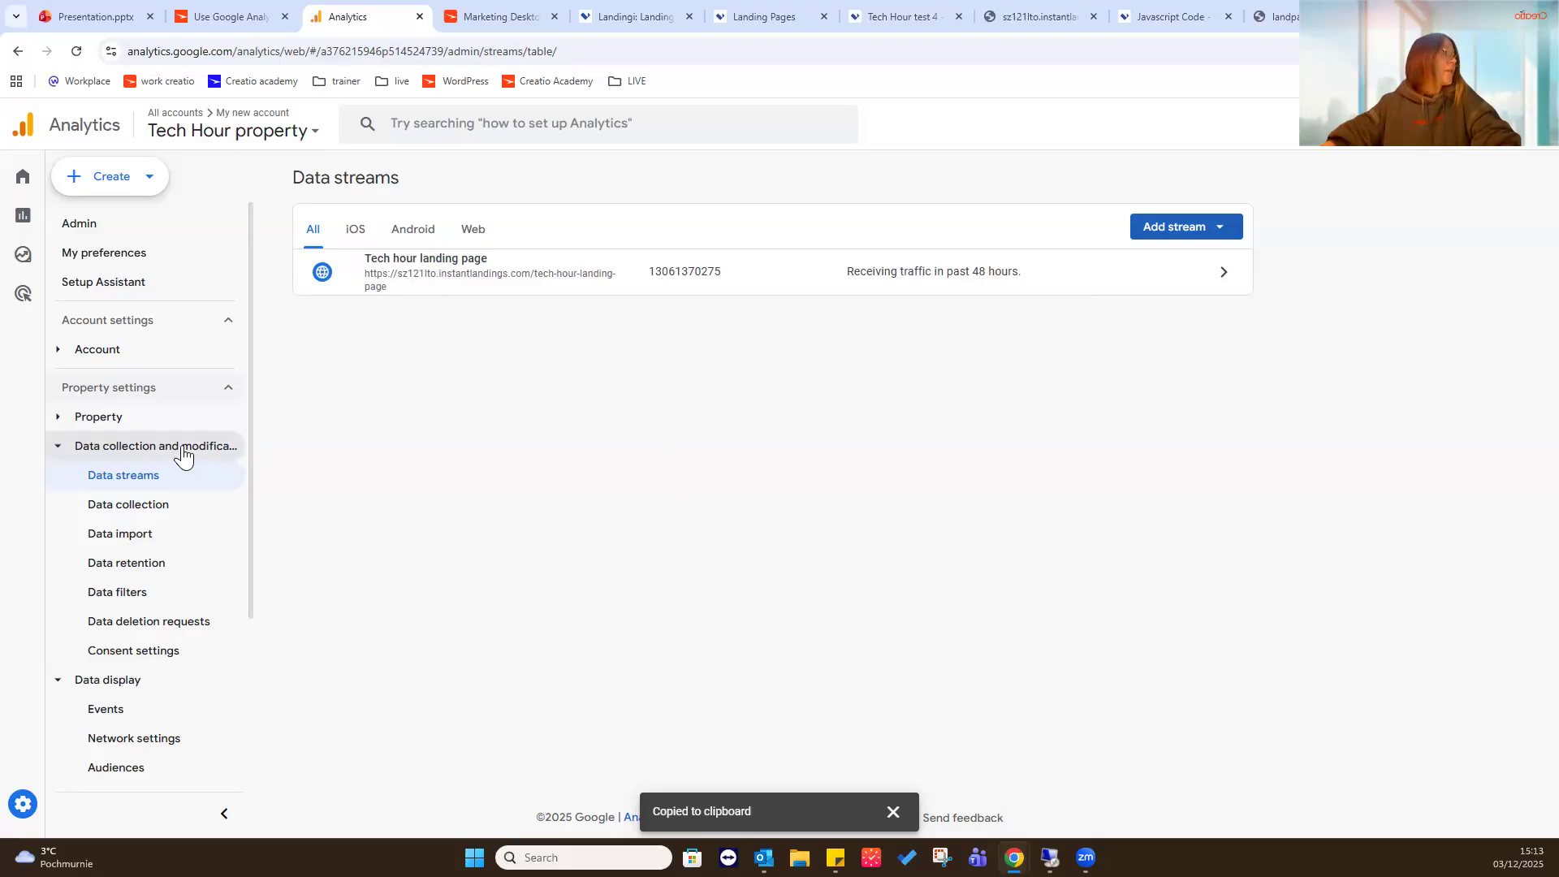
- Open the property's custom definitions, start a new custom dimension, and review its scope and event parameter options
{"action": "scroll", "coordinate": [183, 453], "scroll_direction": "down", "scroll_amount": 2}
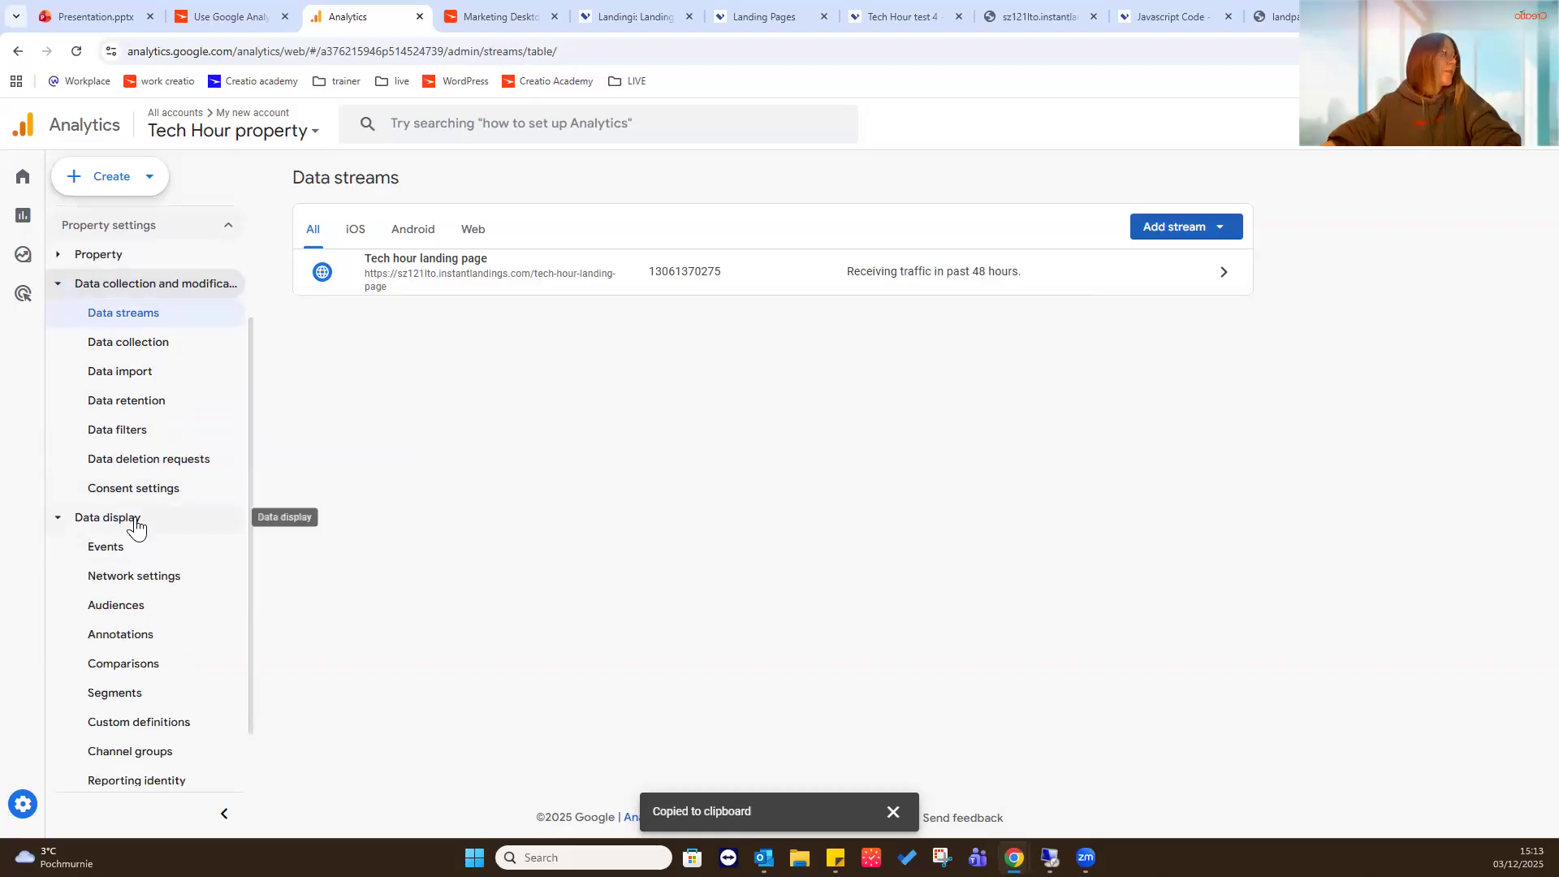
{"action": "scroll", "coordinate": [136, 528], "scroll_direction": "down", "scroll_amount": 1}
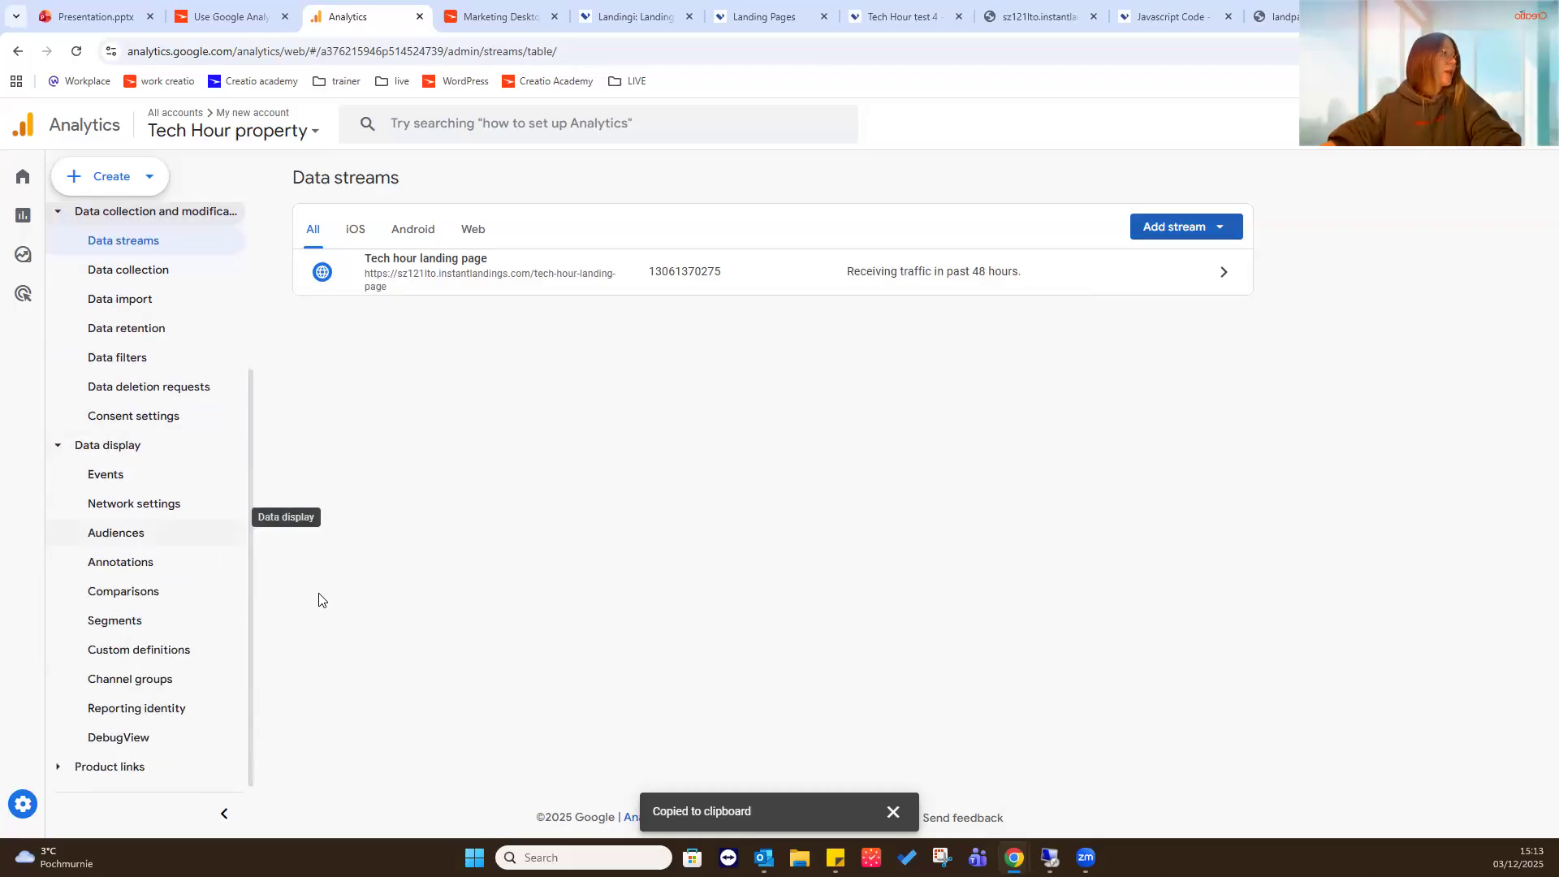
{"action": "left_click", "coordinate": [198, 657]}
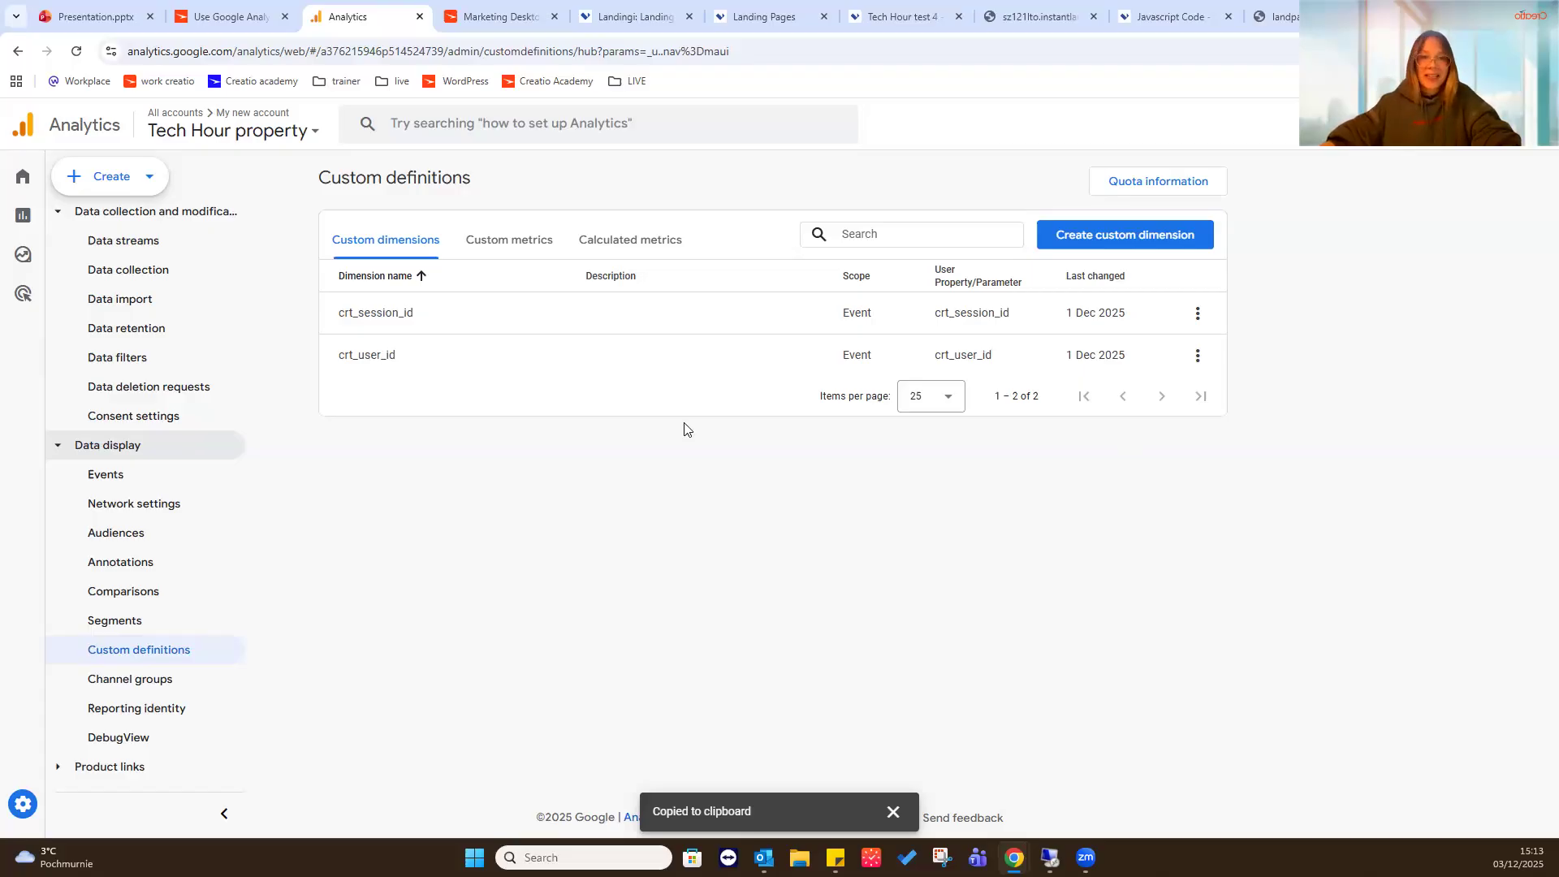
{"action": "left_click", "coordinate": [1173, 245]}
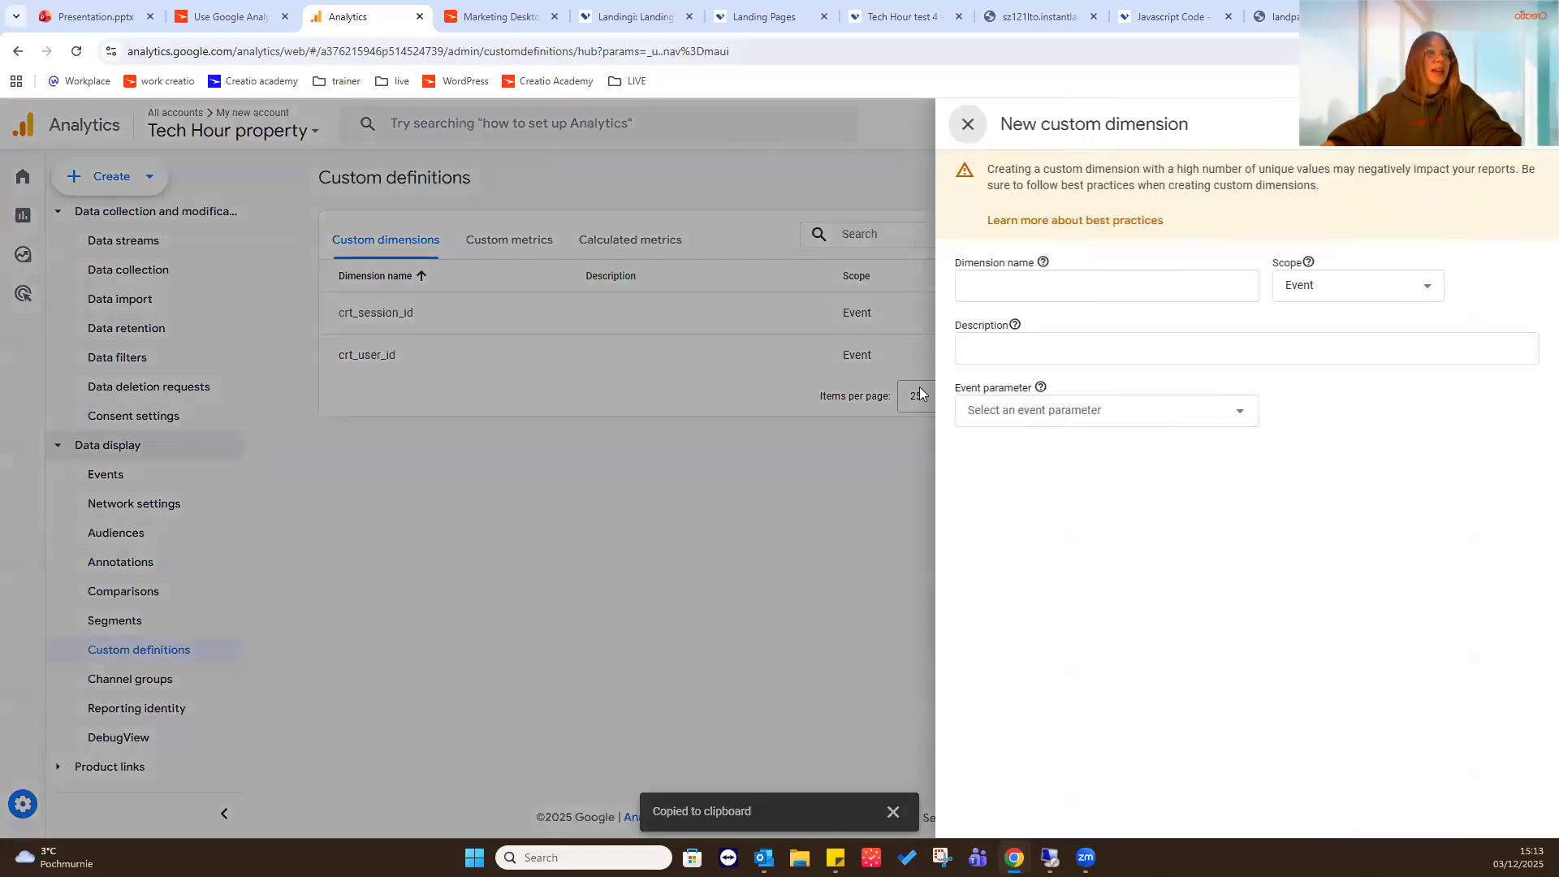
{"action": "left_click", "coordinate": [1283, 351]}
{"action": "left_click", "coordinate": [1412, 289]}
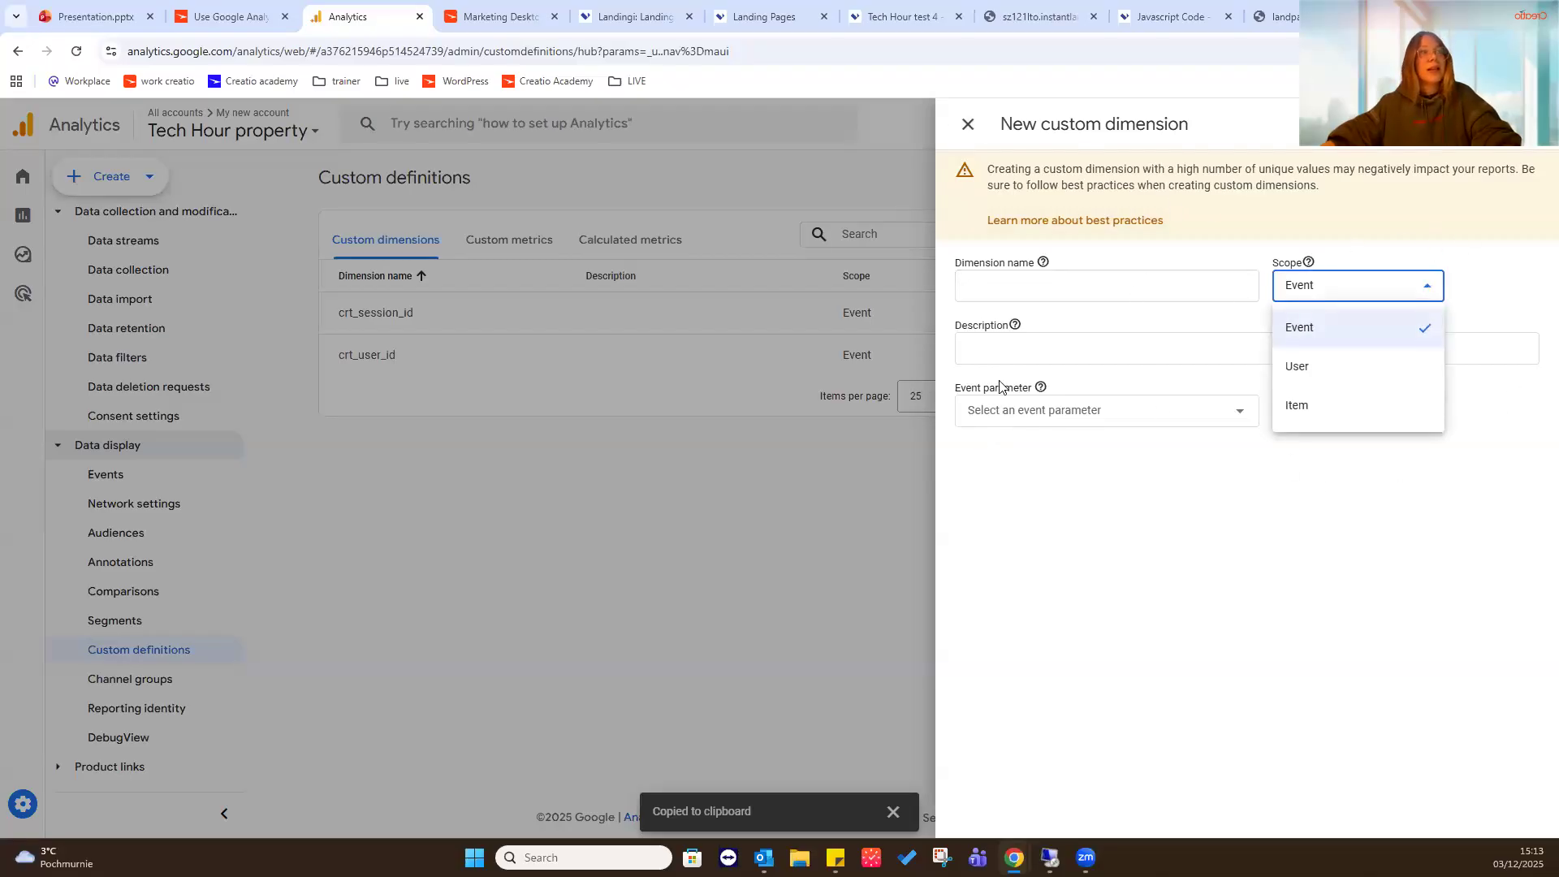
{"action": "left_click", "coordinate": [1006, 351]}
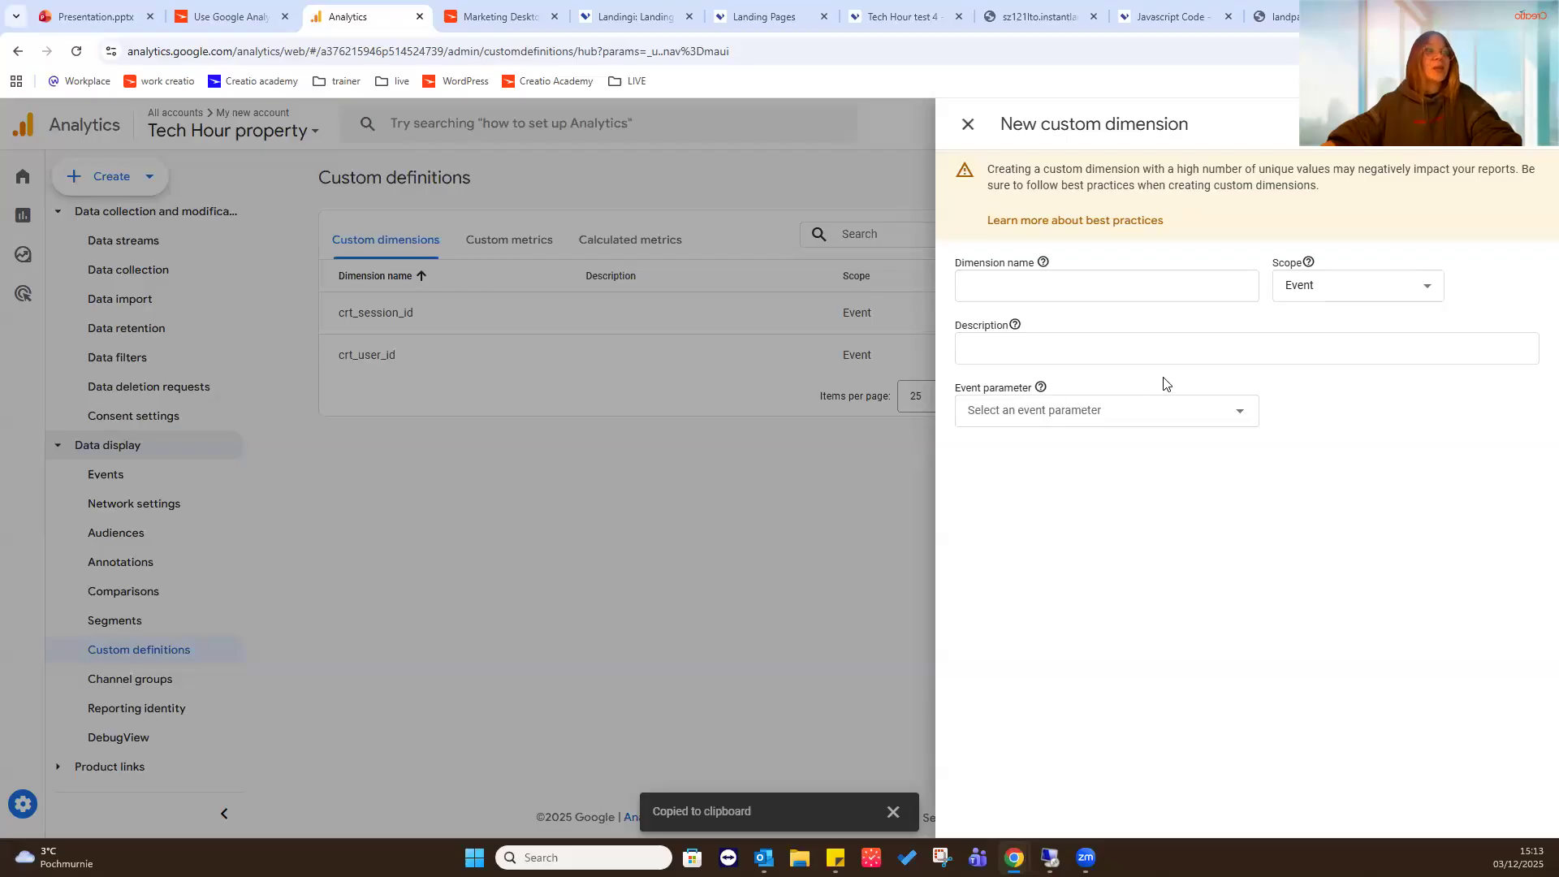
{"action": "left_click", "coordinate": [1233, 414]}
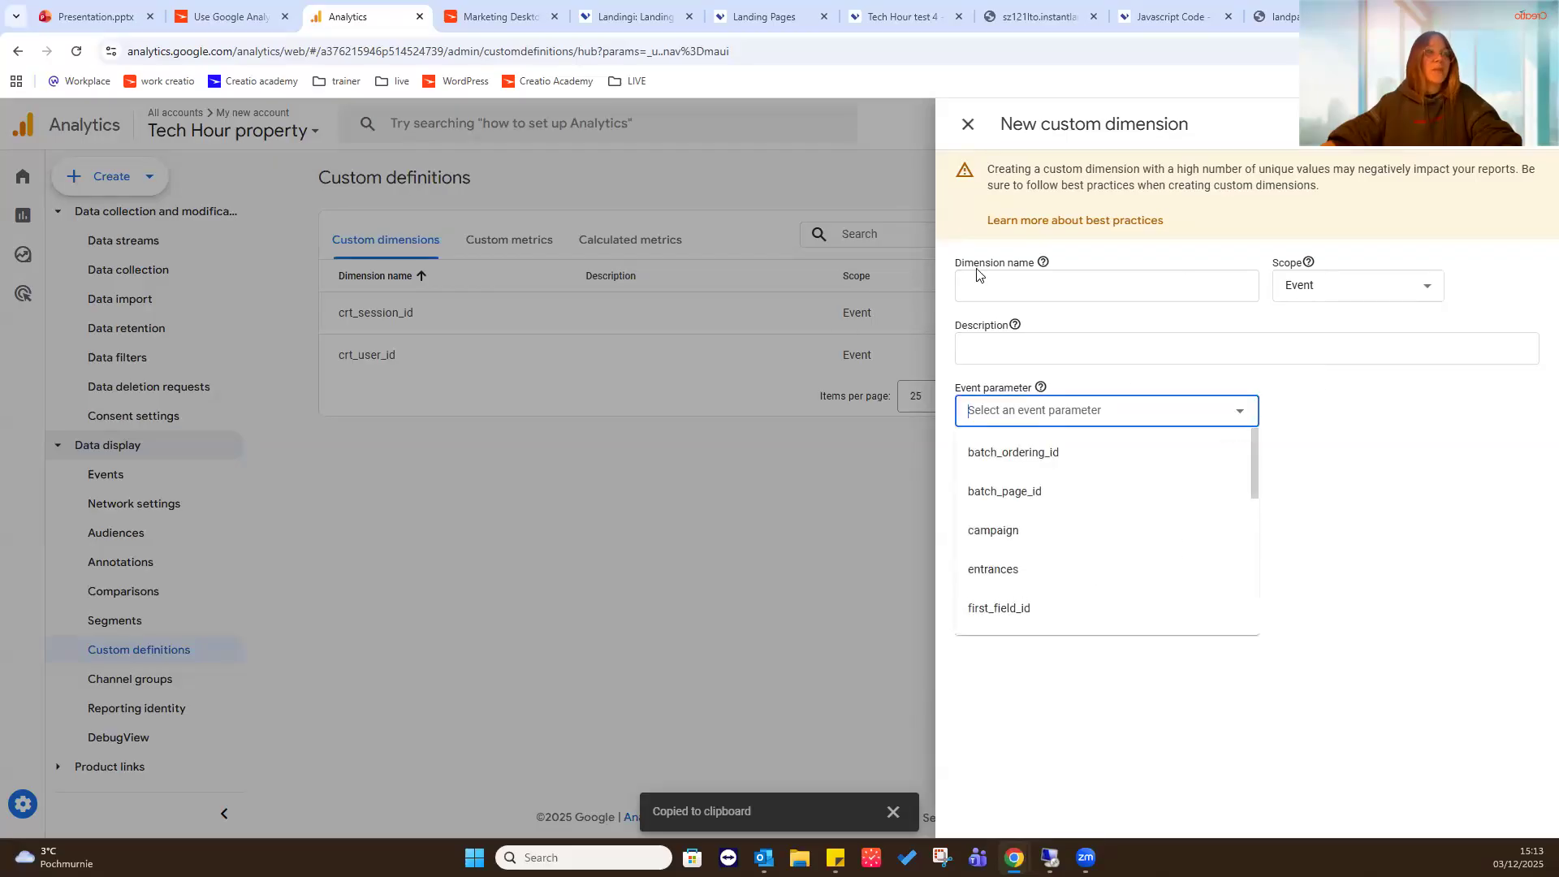
{"action": "left_click", "coordinate": [1371, 558]}
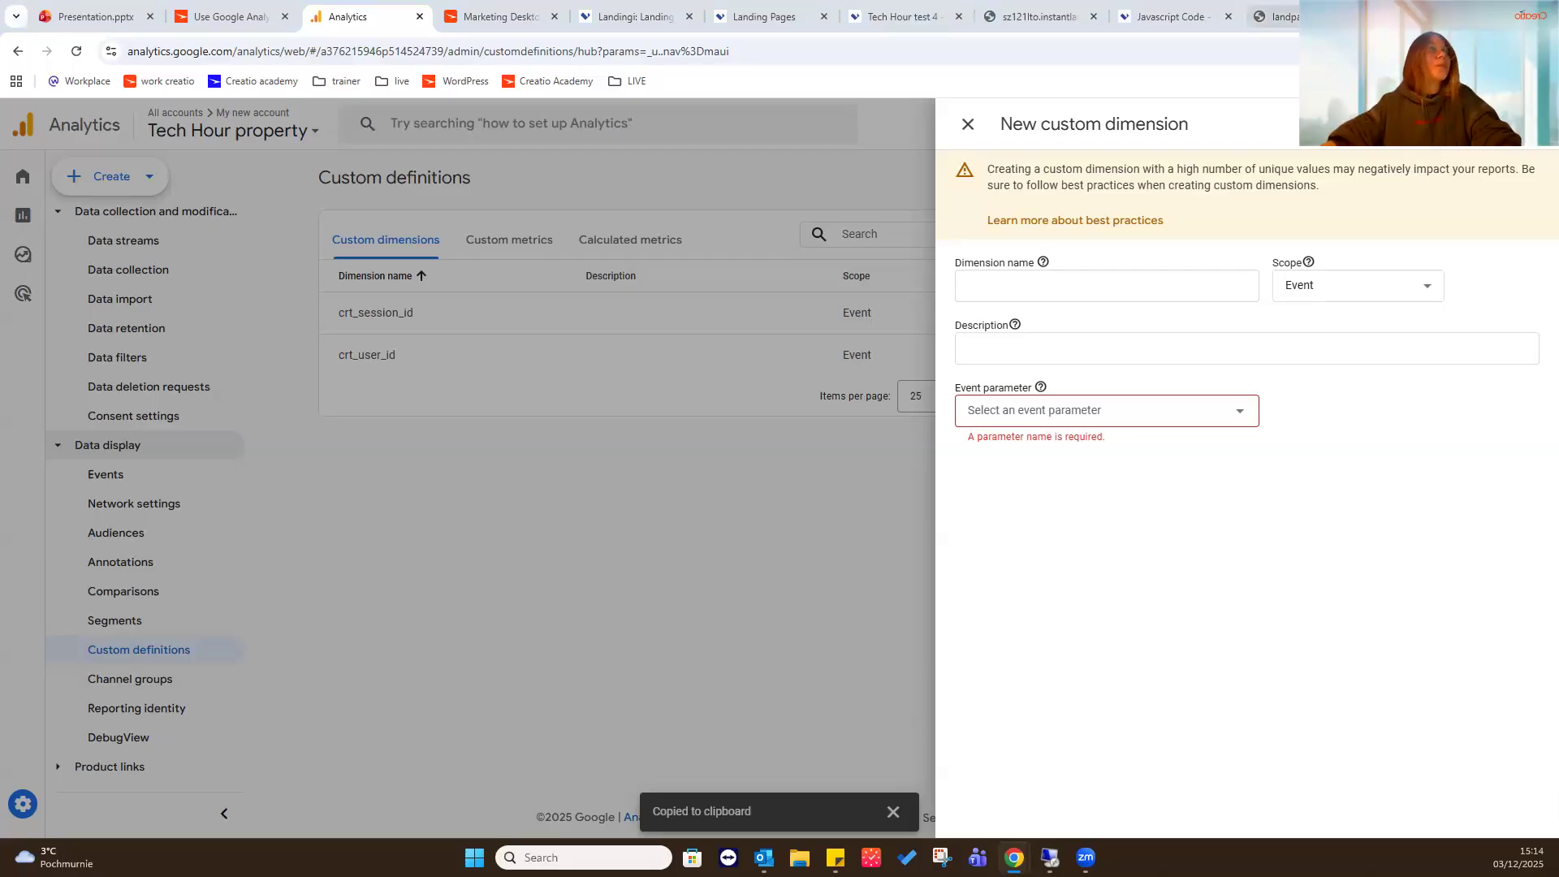
- Open the copied Creatio Academy guide in a new tab and find the custom dimension parameters under Step 2
{"action": "key", "text": "ctrl+t"}
{"action": "type", "text": "https://academy.creatio.com/docs/8.x/creatio-apps/products/marketing-tools/lead-generation/landing-pages/website-tracking/google-analytics/use-google-analytics-on-external-landing-pages"}
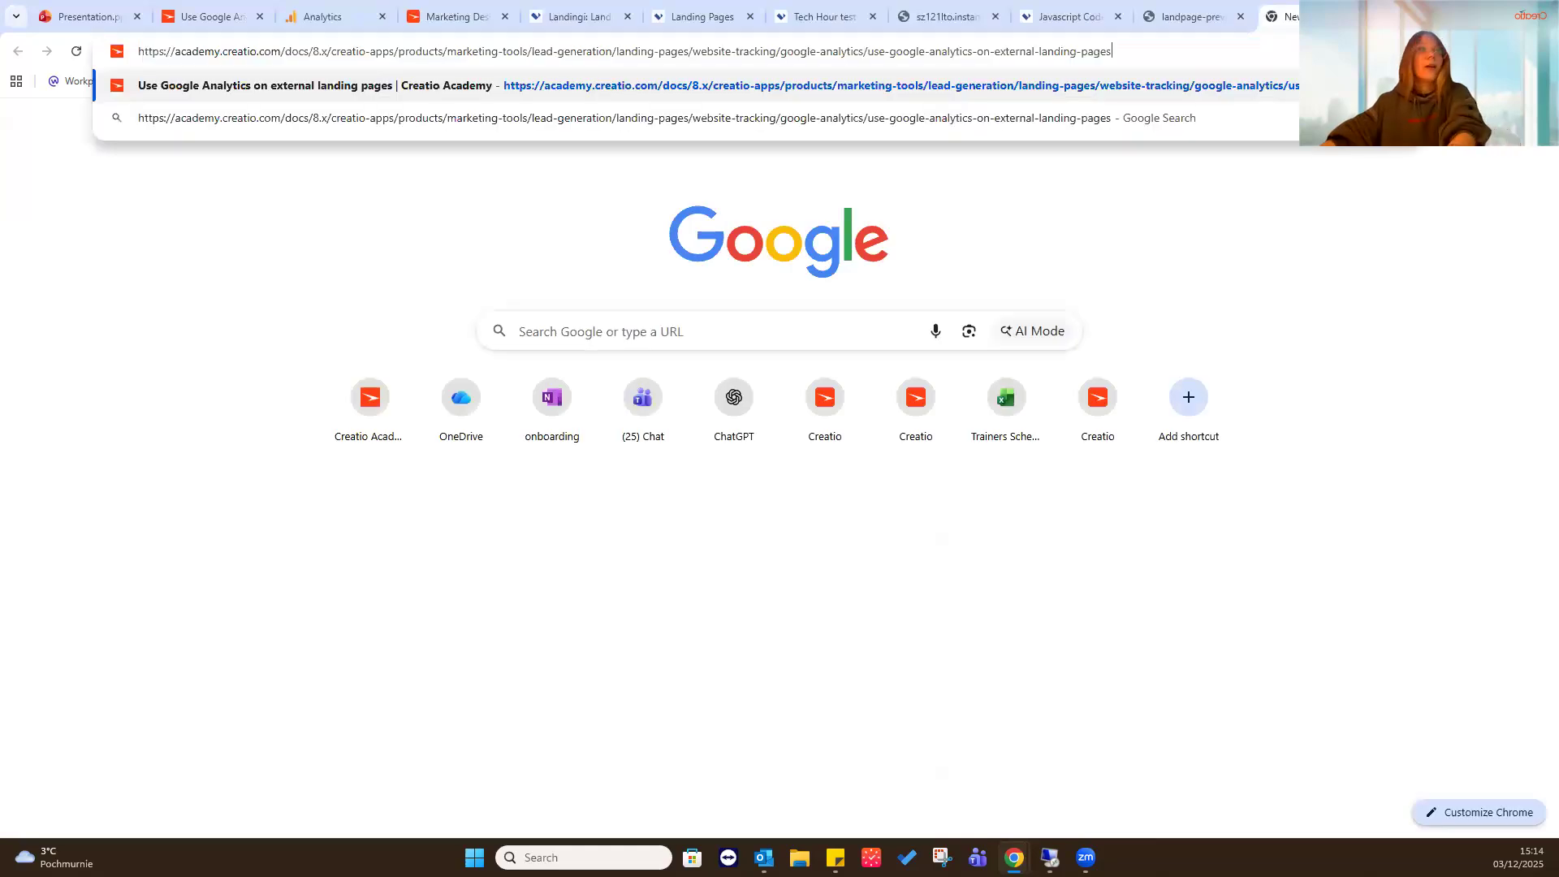
{"action": "key", "text": "Return"}
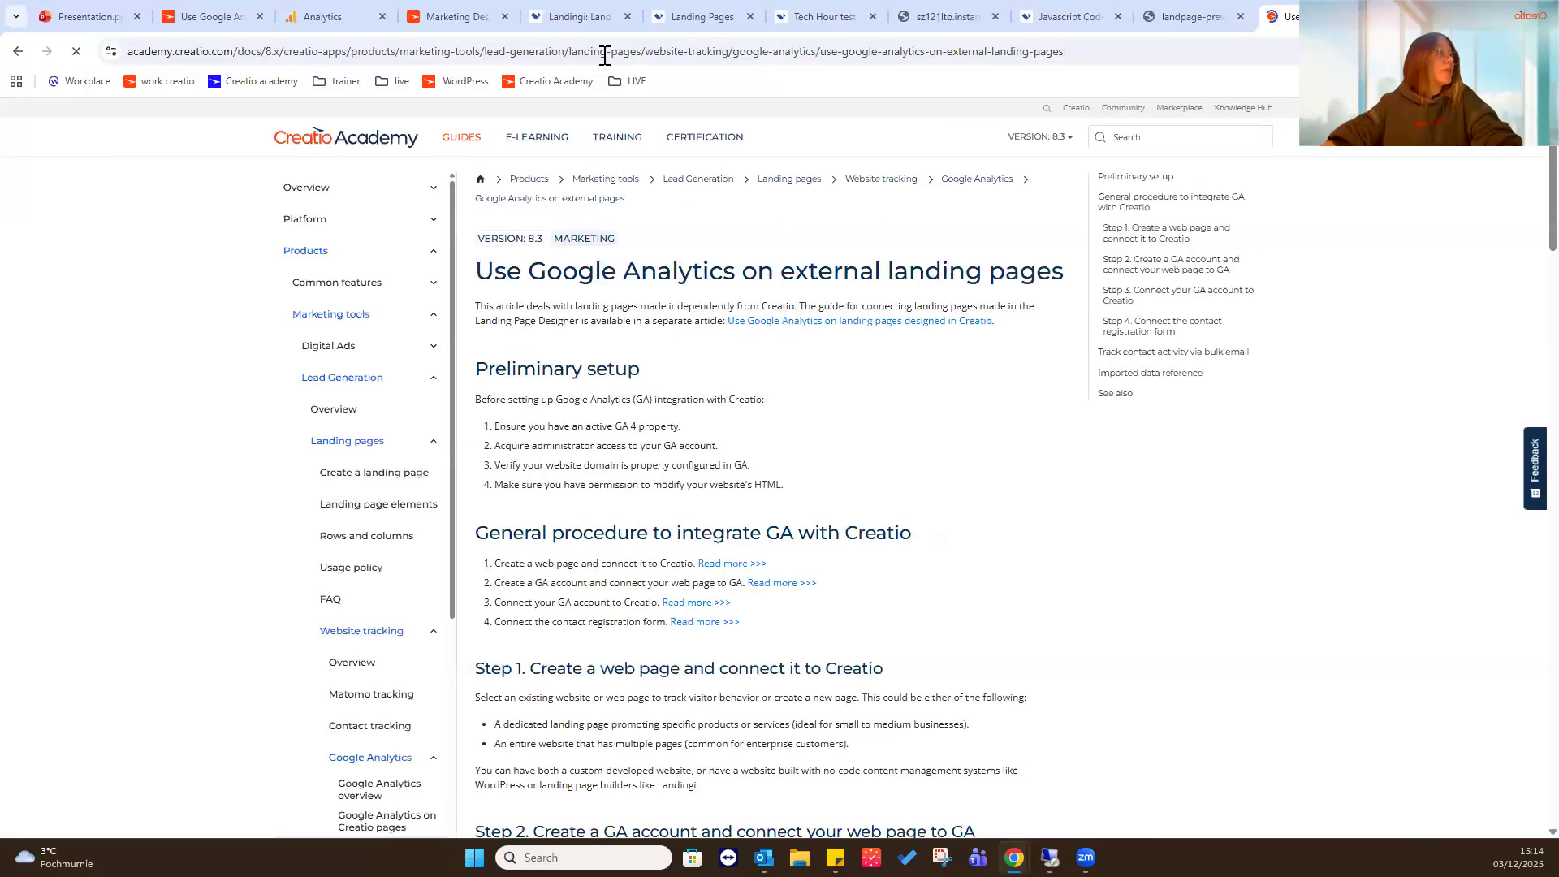
{"action": "scroll", "coordinate": [949, 451], "scroll_direction": "down", "scroll_amount": 10}
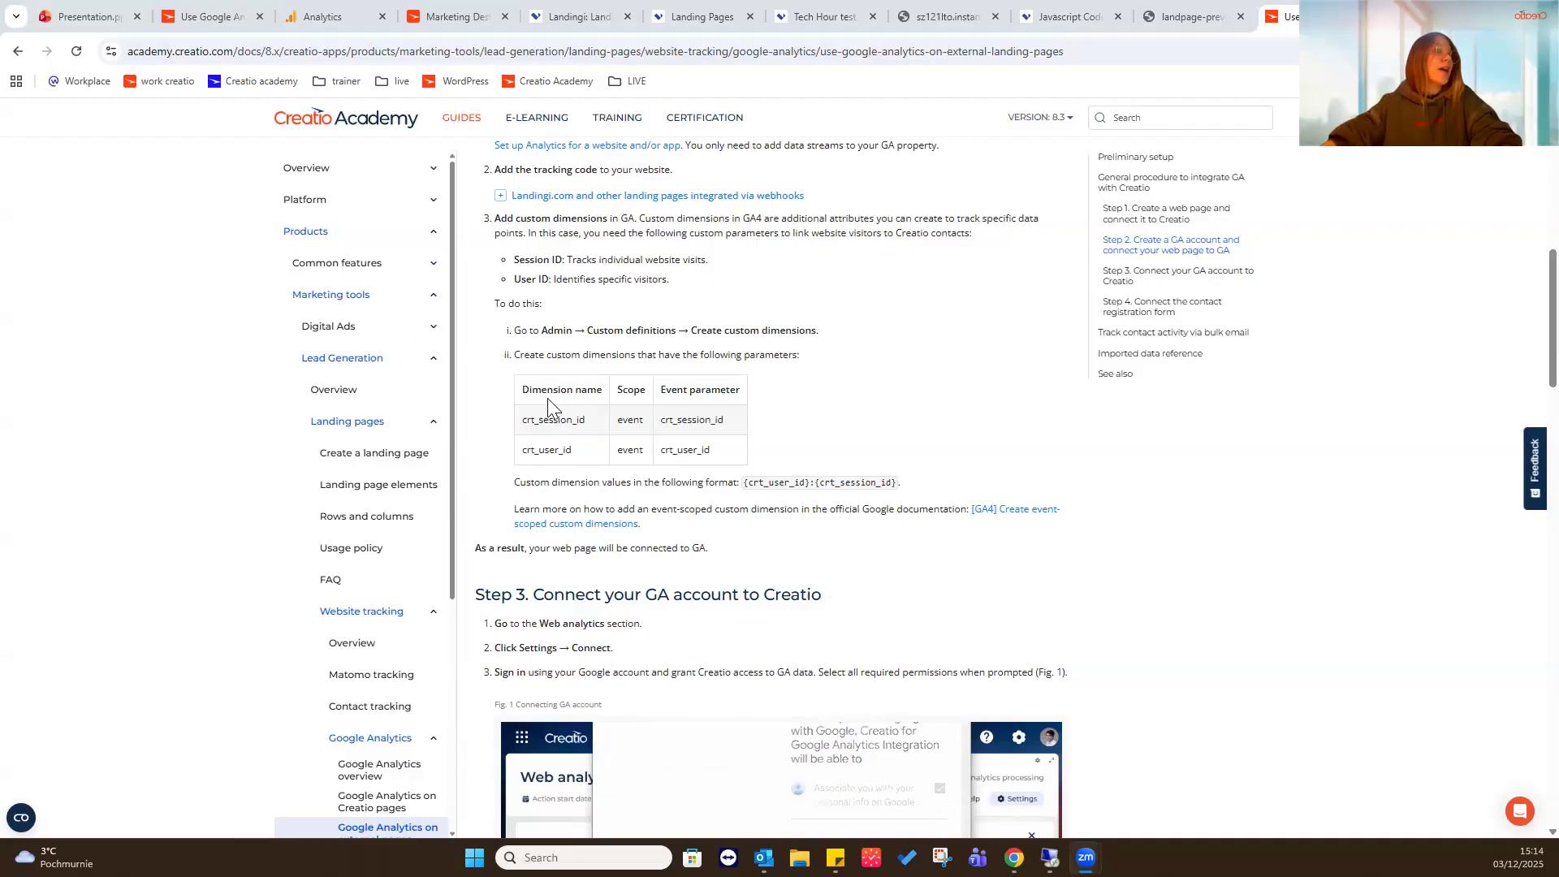
- Compare the new custom dimension form in Analytics with the guide's crt_session_id parameters, and close the form without saving
{"action": "left_click", "coordinate": [300, 5]}
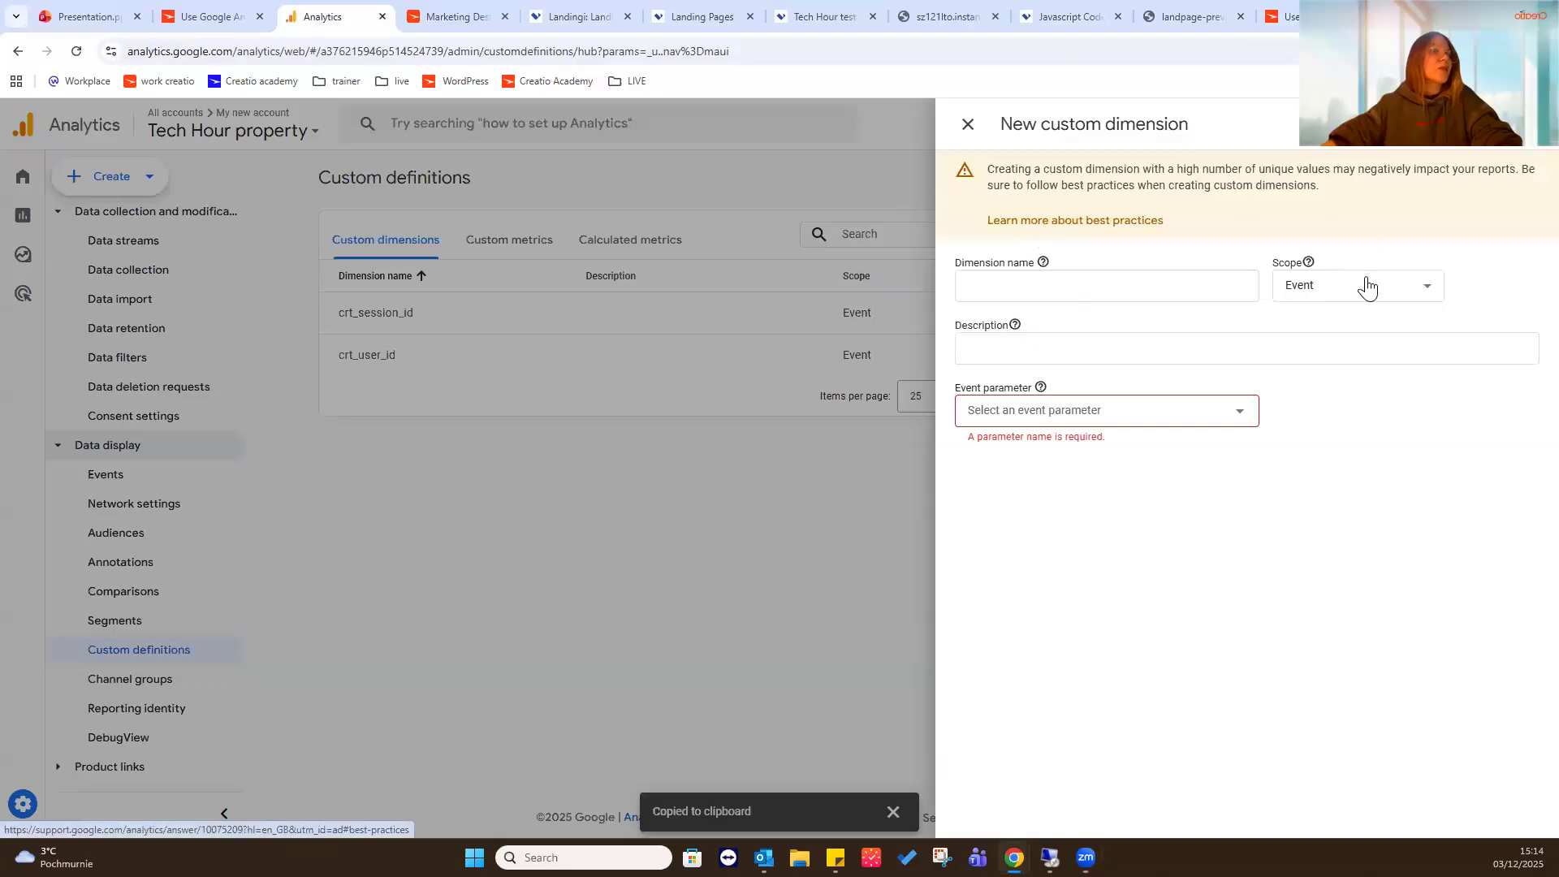
{"action": "left_click", "coordinate": [1282, 17]}
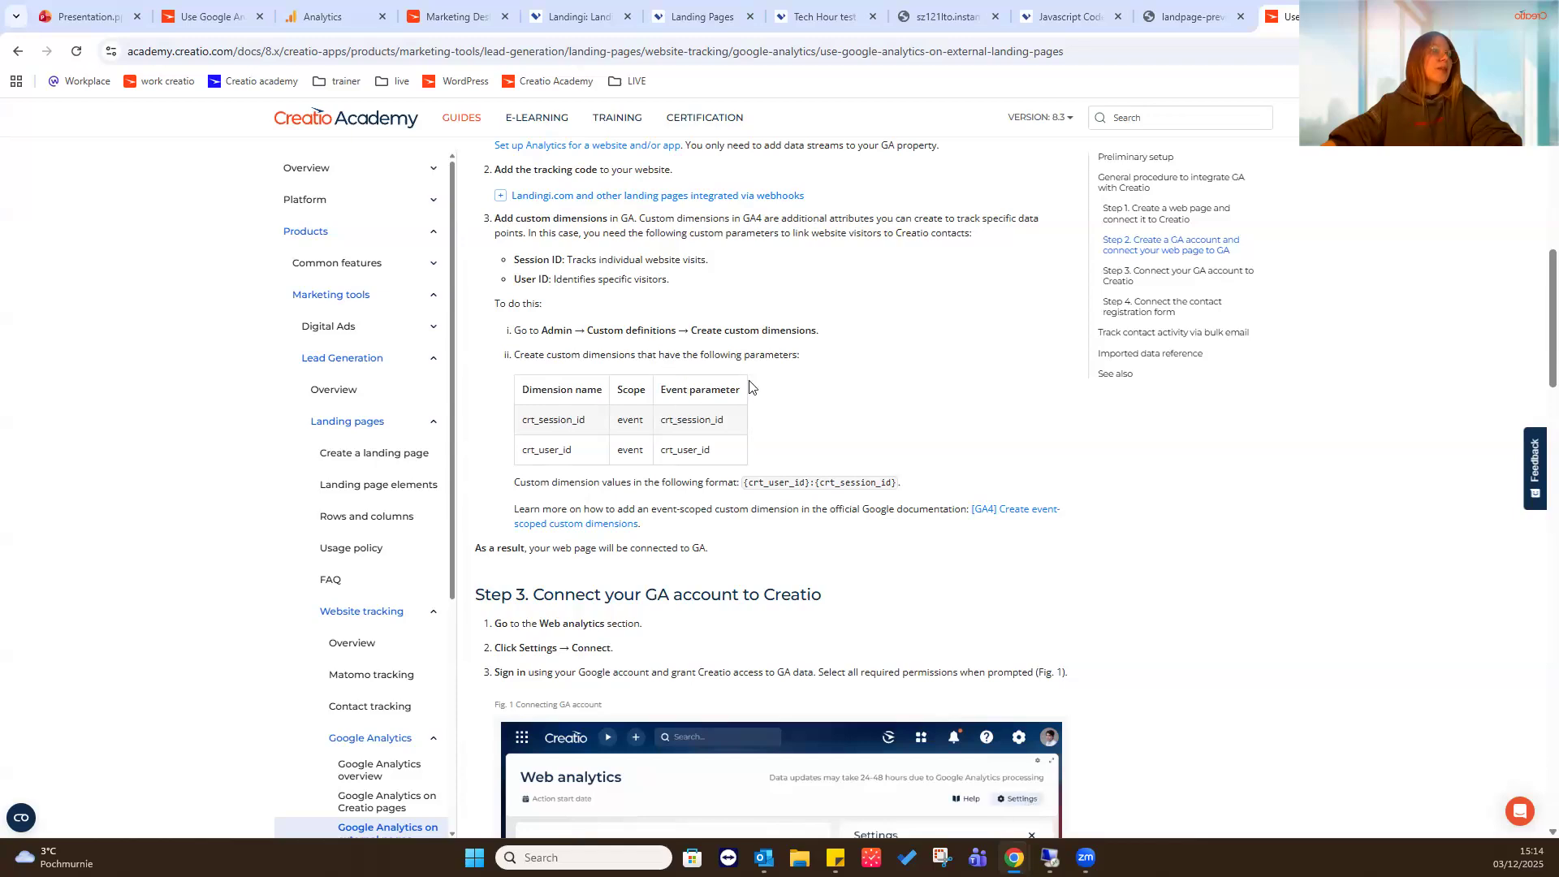
{"action": "left_click_drag", "start_coordinate": [729, 423], "coordinate": [664, 420]}
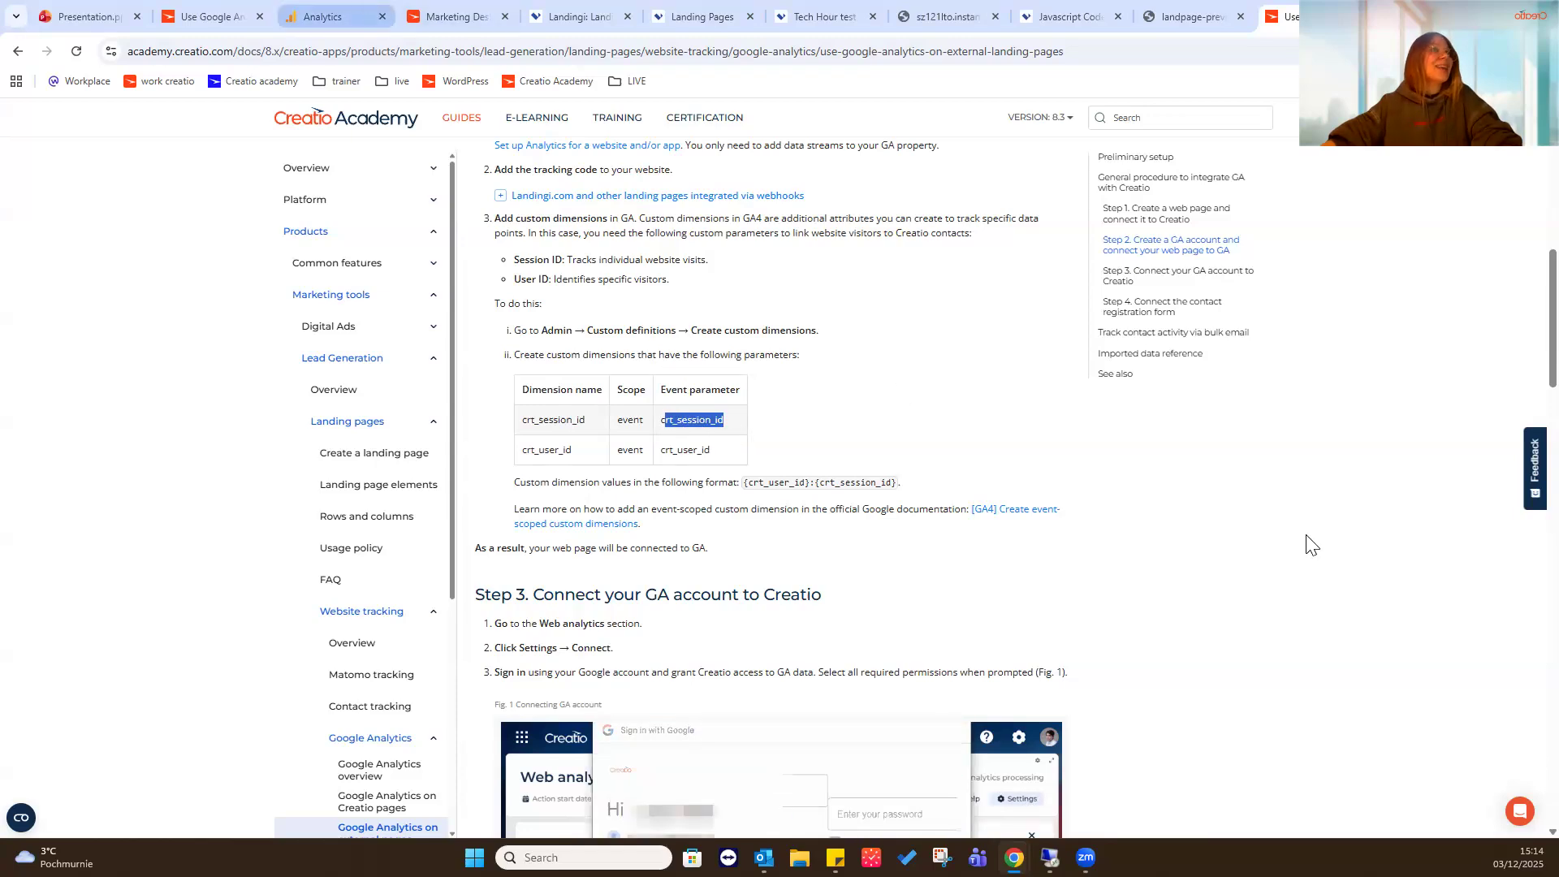
{"action": "left_click", "coordinate": [329, 16]}
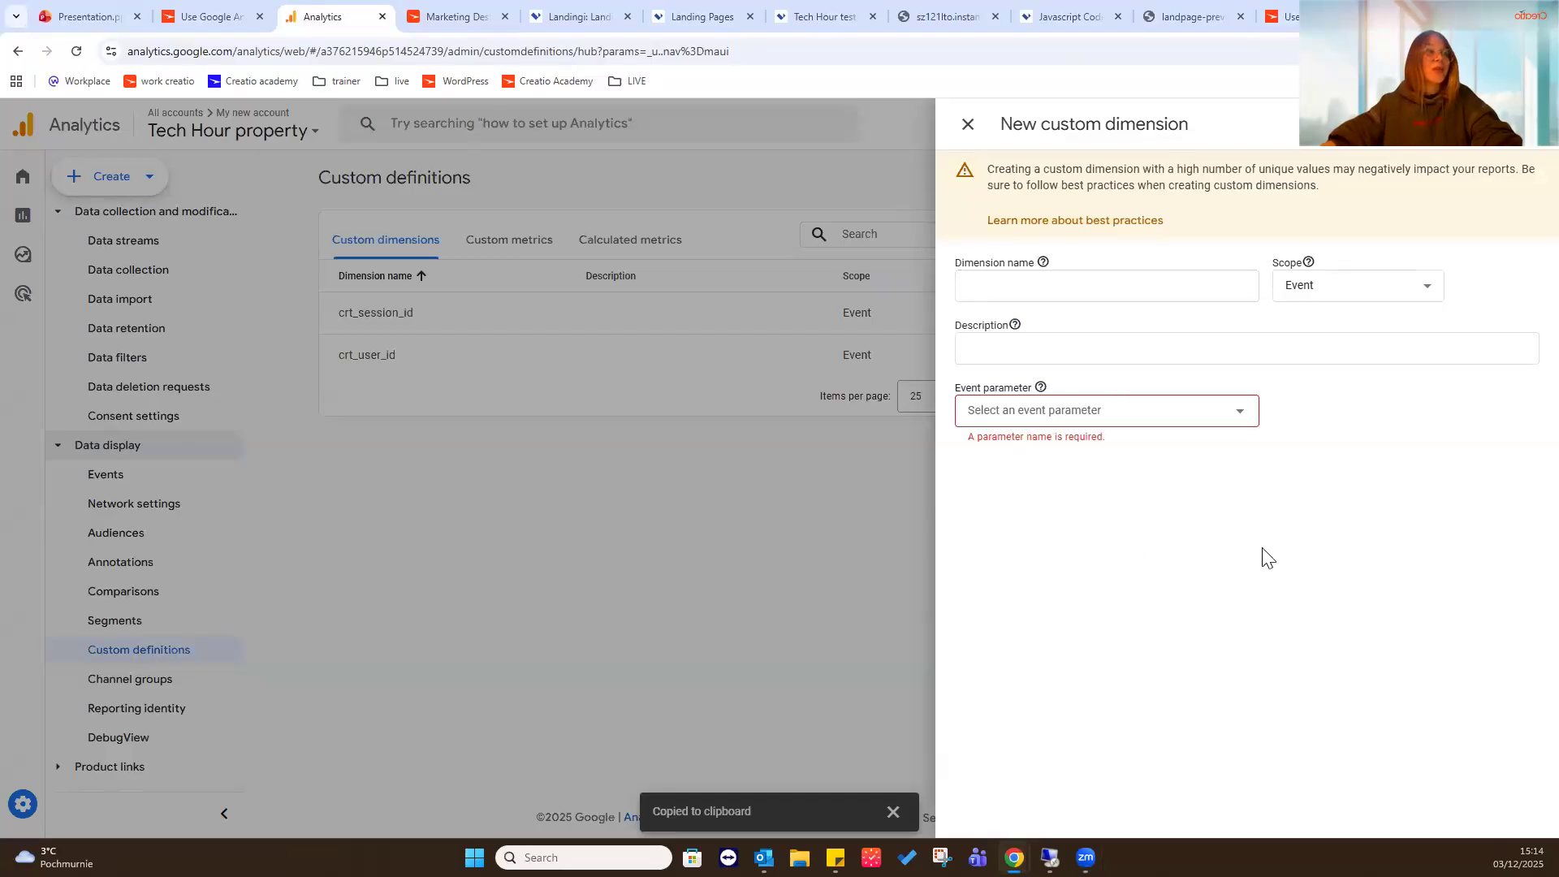
{"action": "left_click", "coordinate": [968, 124]}
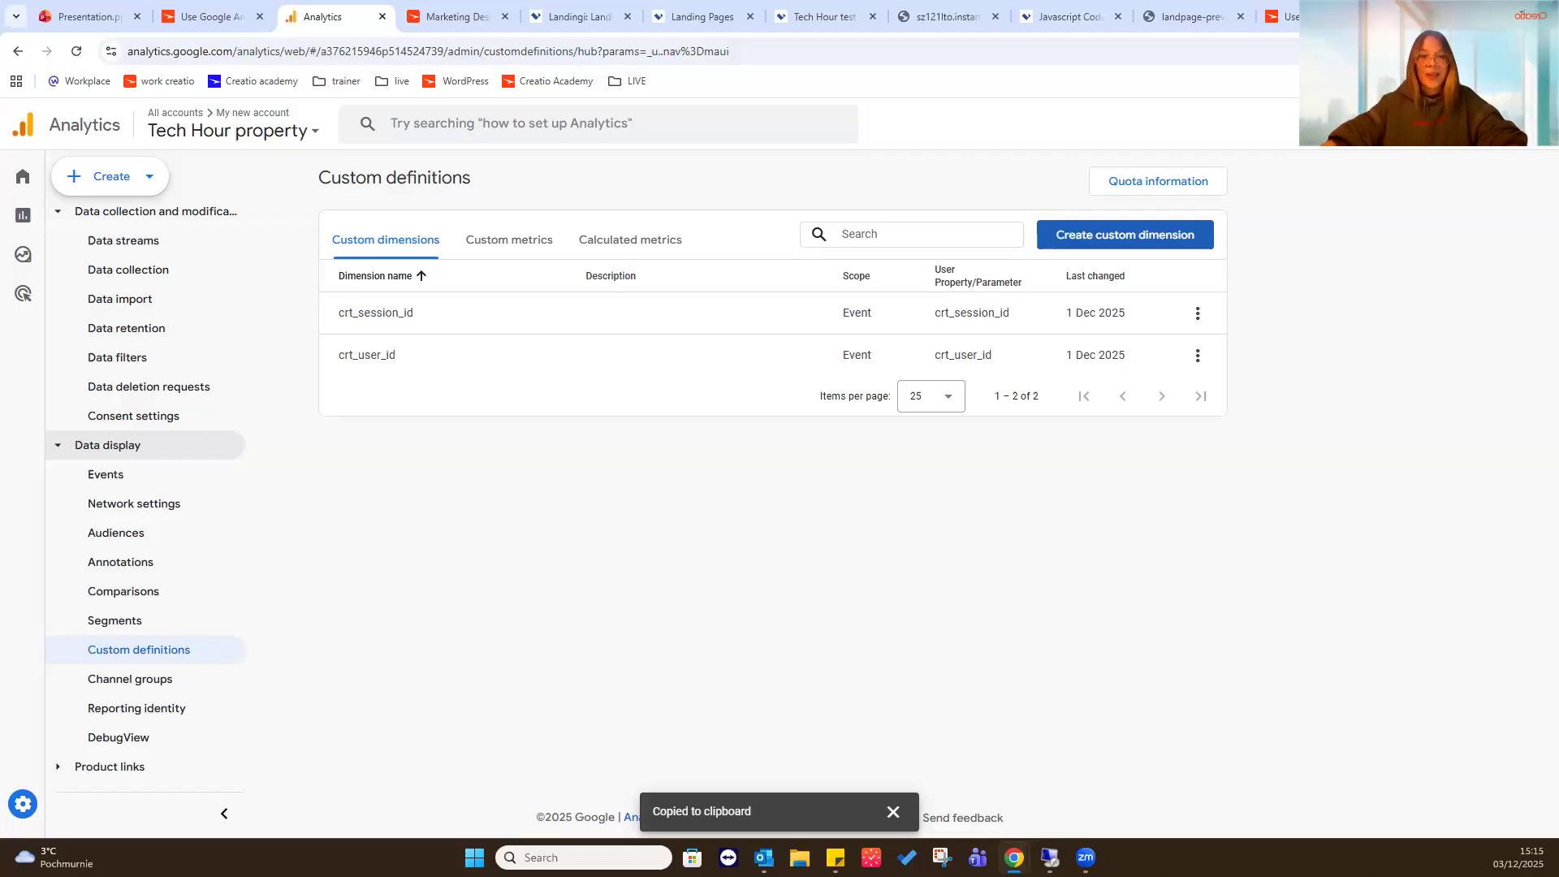
- Switch to Creatio, open the Web analytics settings, and check the connected Google Analytics accounts against the Tech Hour property's account
{"action": "left_click", "coordinate": [423, 6]}
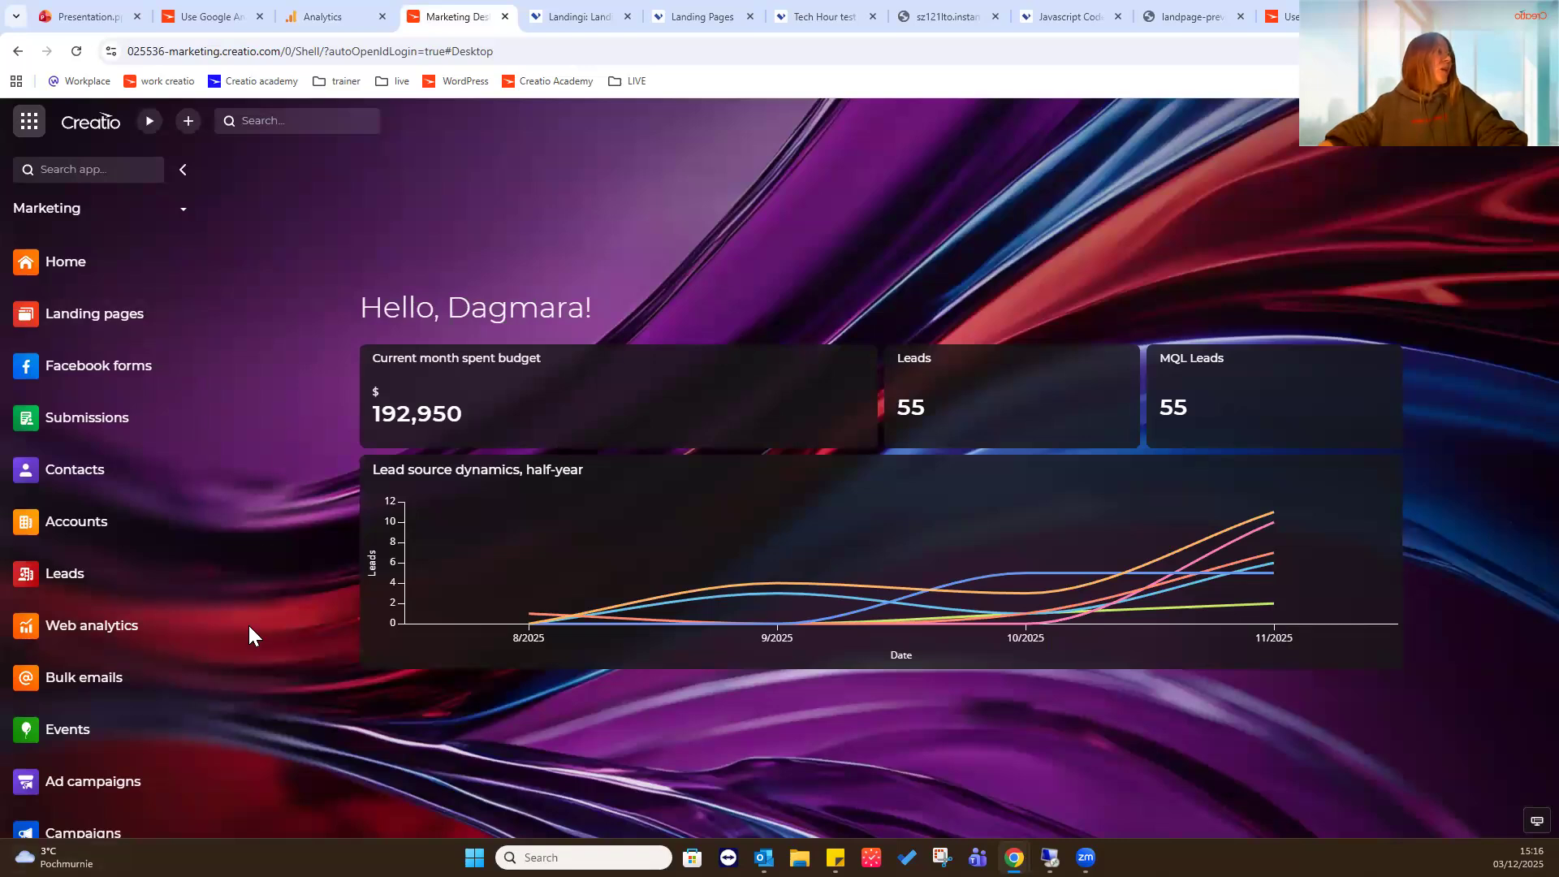
{"action": "left_click", "coordinate": [122, 644]}
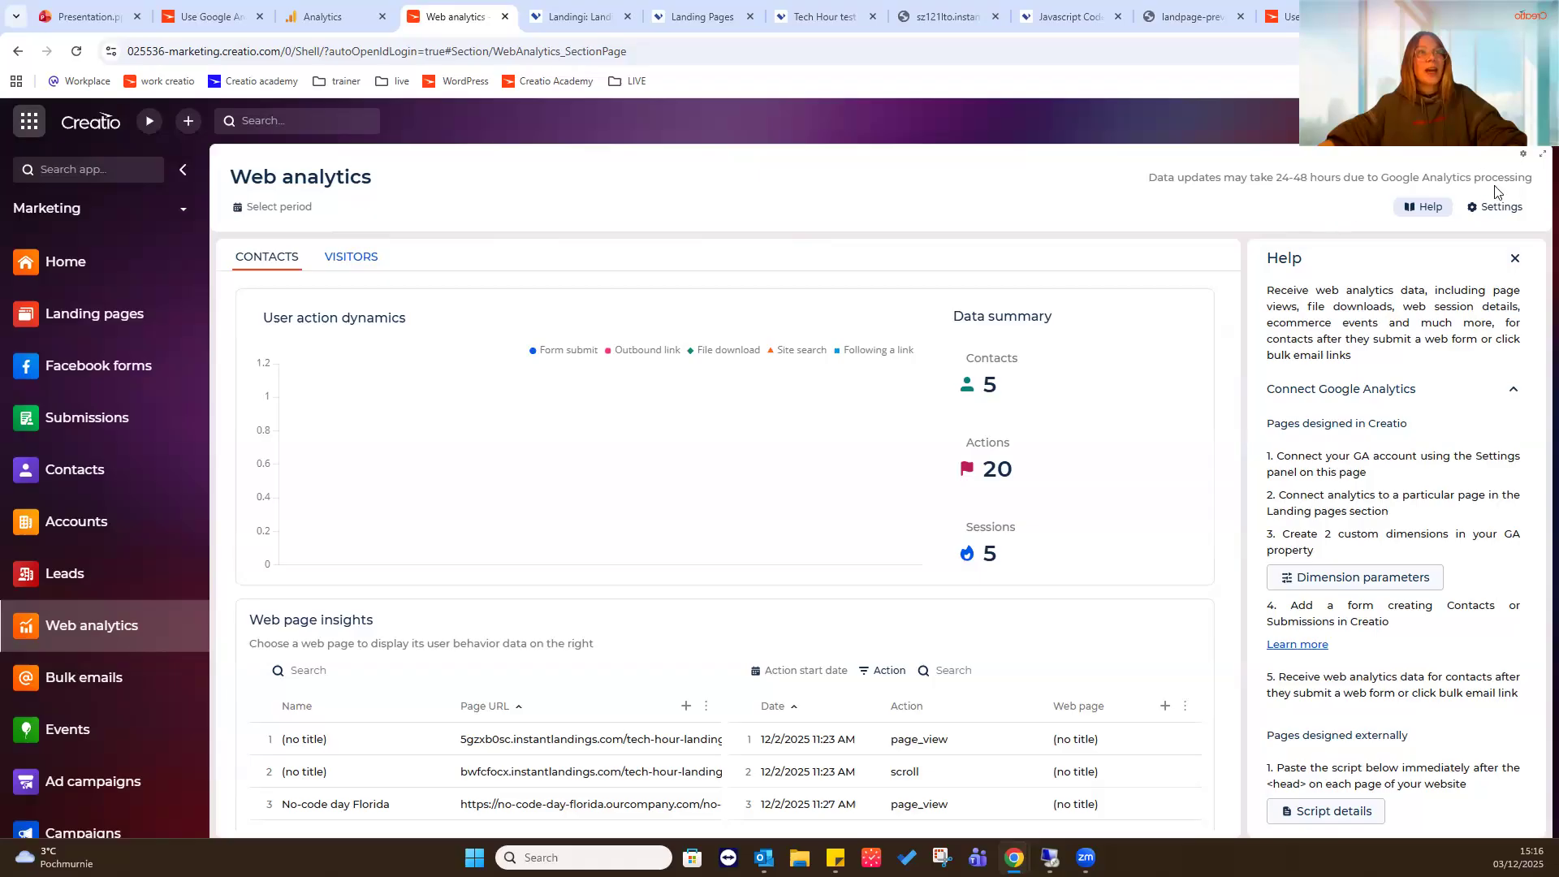
{"action": "left_click", "coordinate": [1494, 214]}
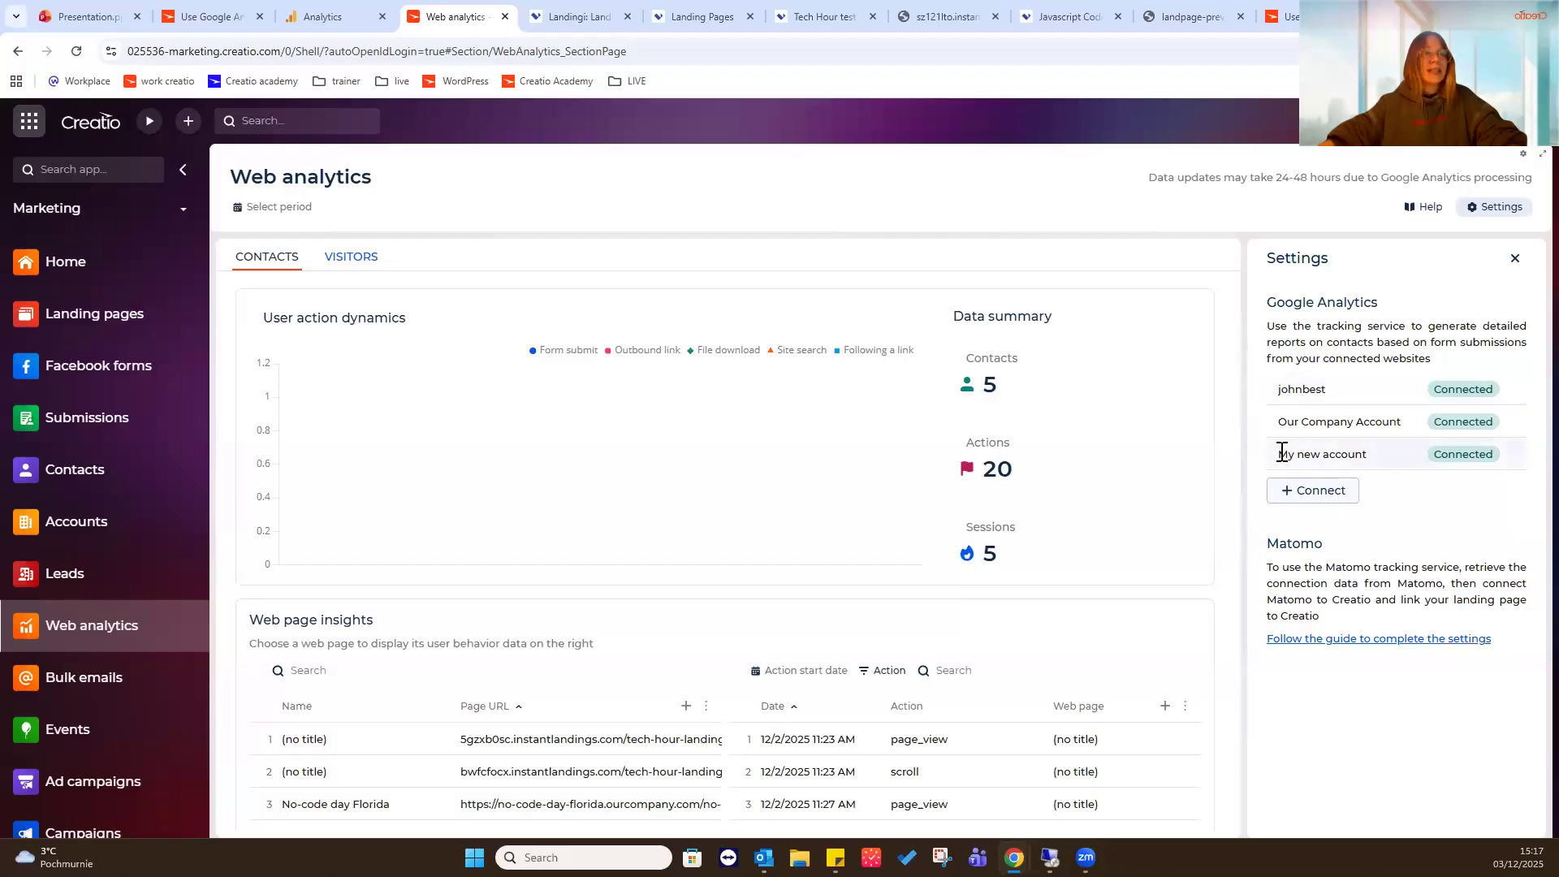
{"action": "left_click", "coordinate": [358, 13]}
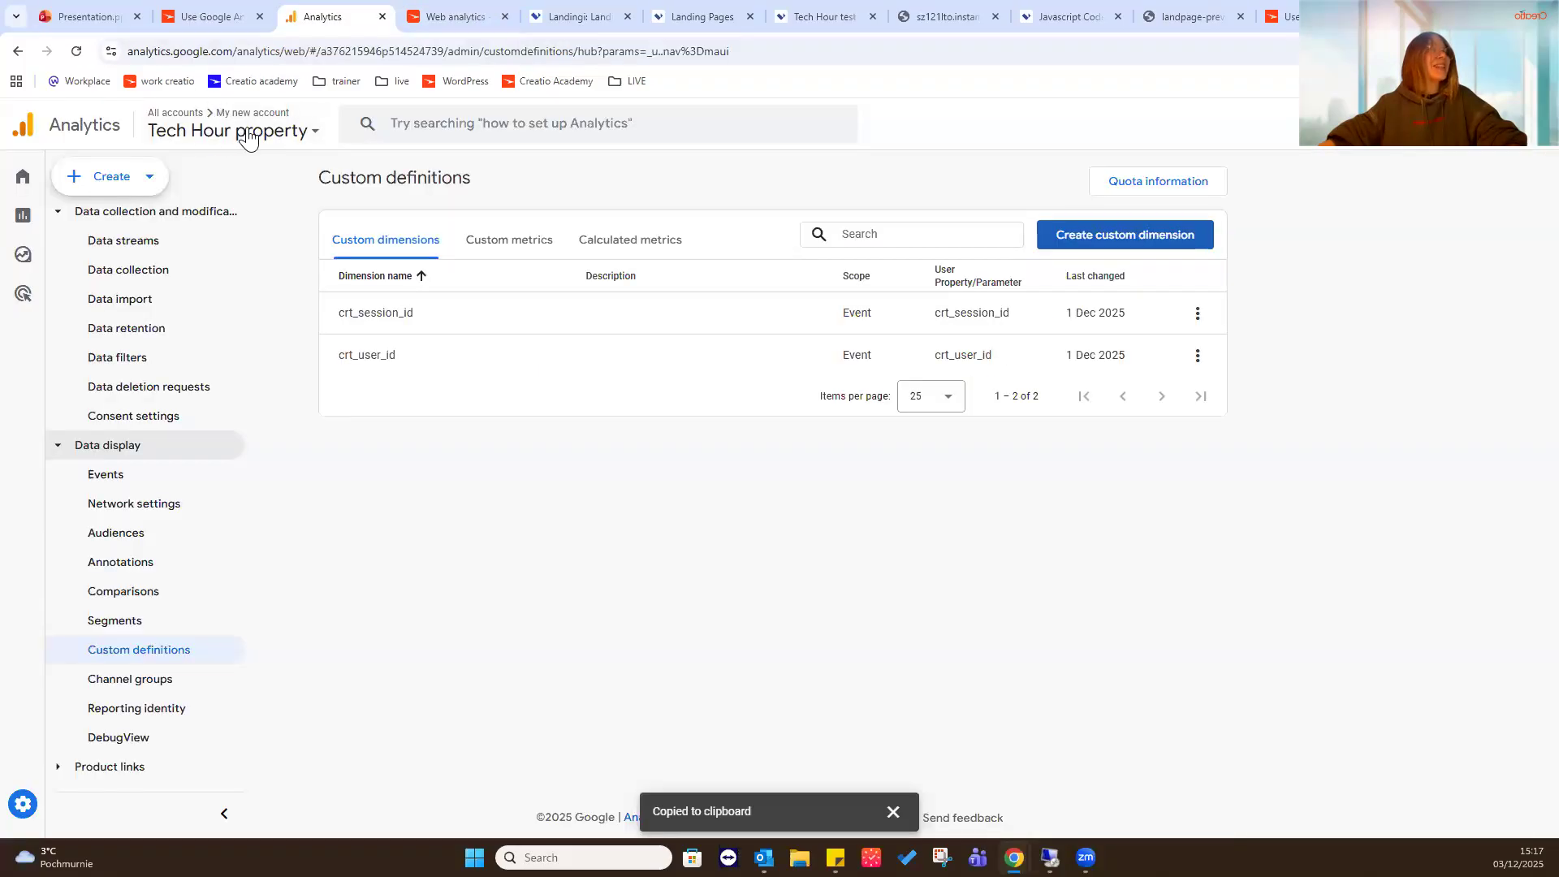
{"action": "left_click", "coordinate": [475, 13]}
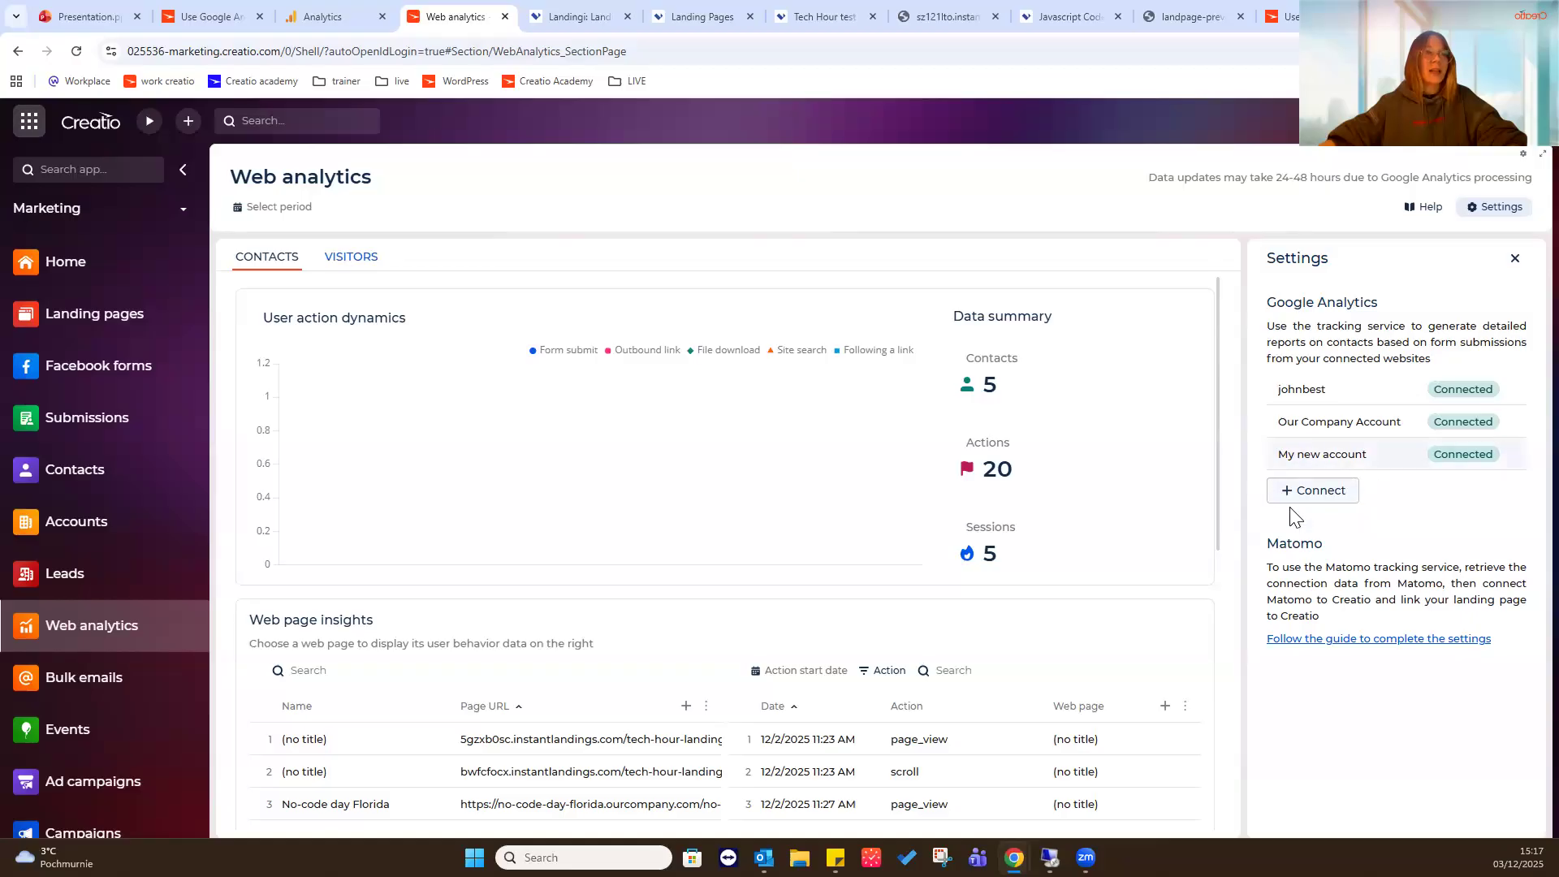
- Preview the Google sign-in for connecting an account, and view the requested permissions on the presentation's "Connect your Google Analytics account" slide
{"action": "left_click", "coordinate": [1313, 491]}
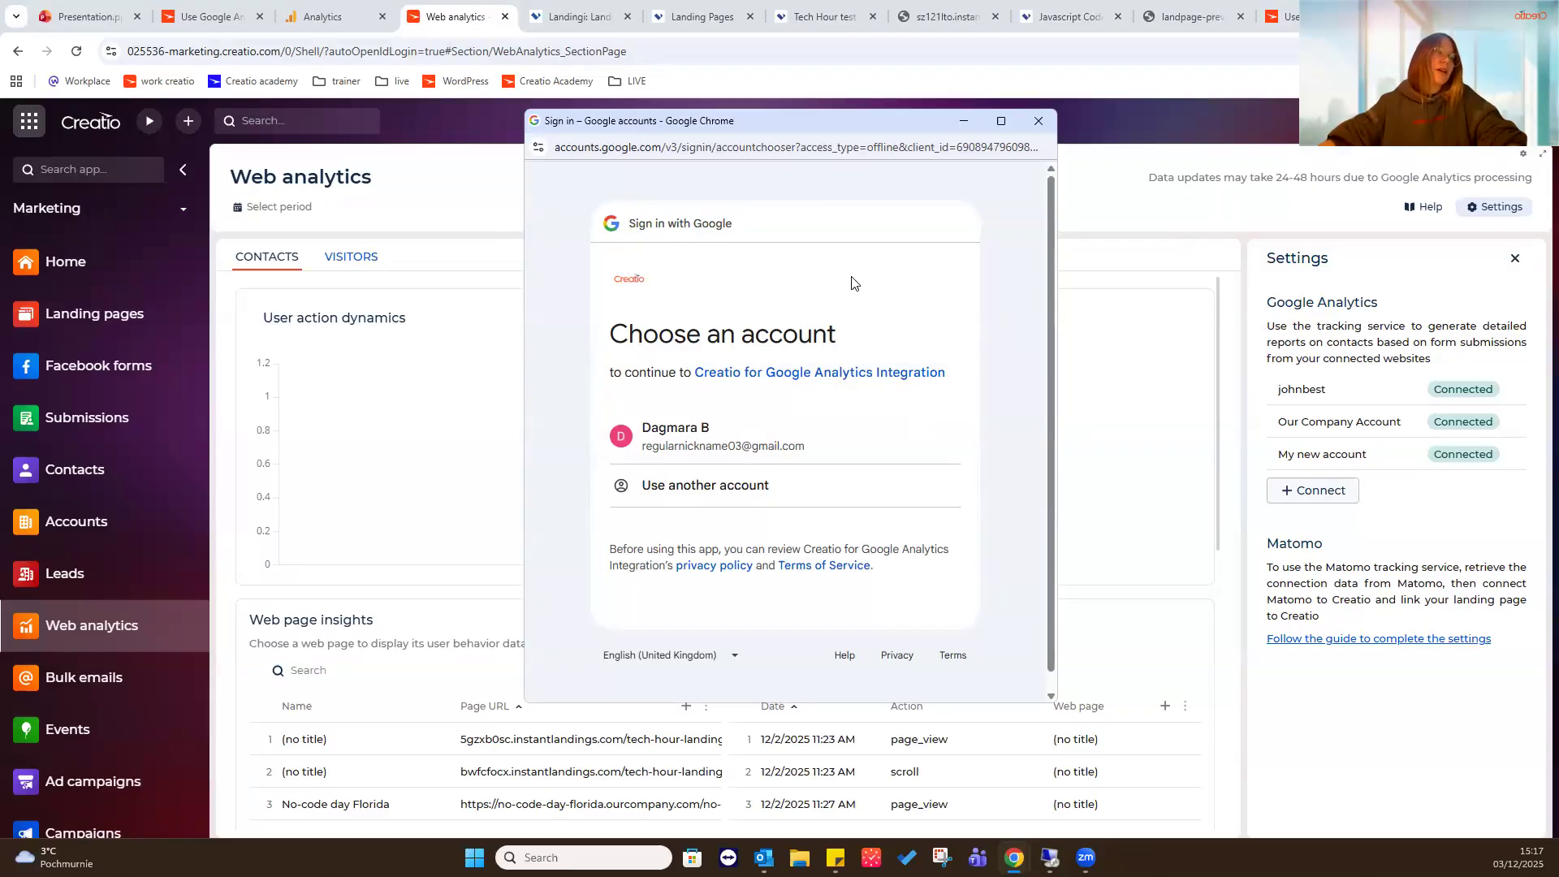
{"action": "left_click", "coordinate": [1045, 124]}
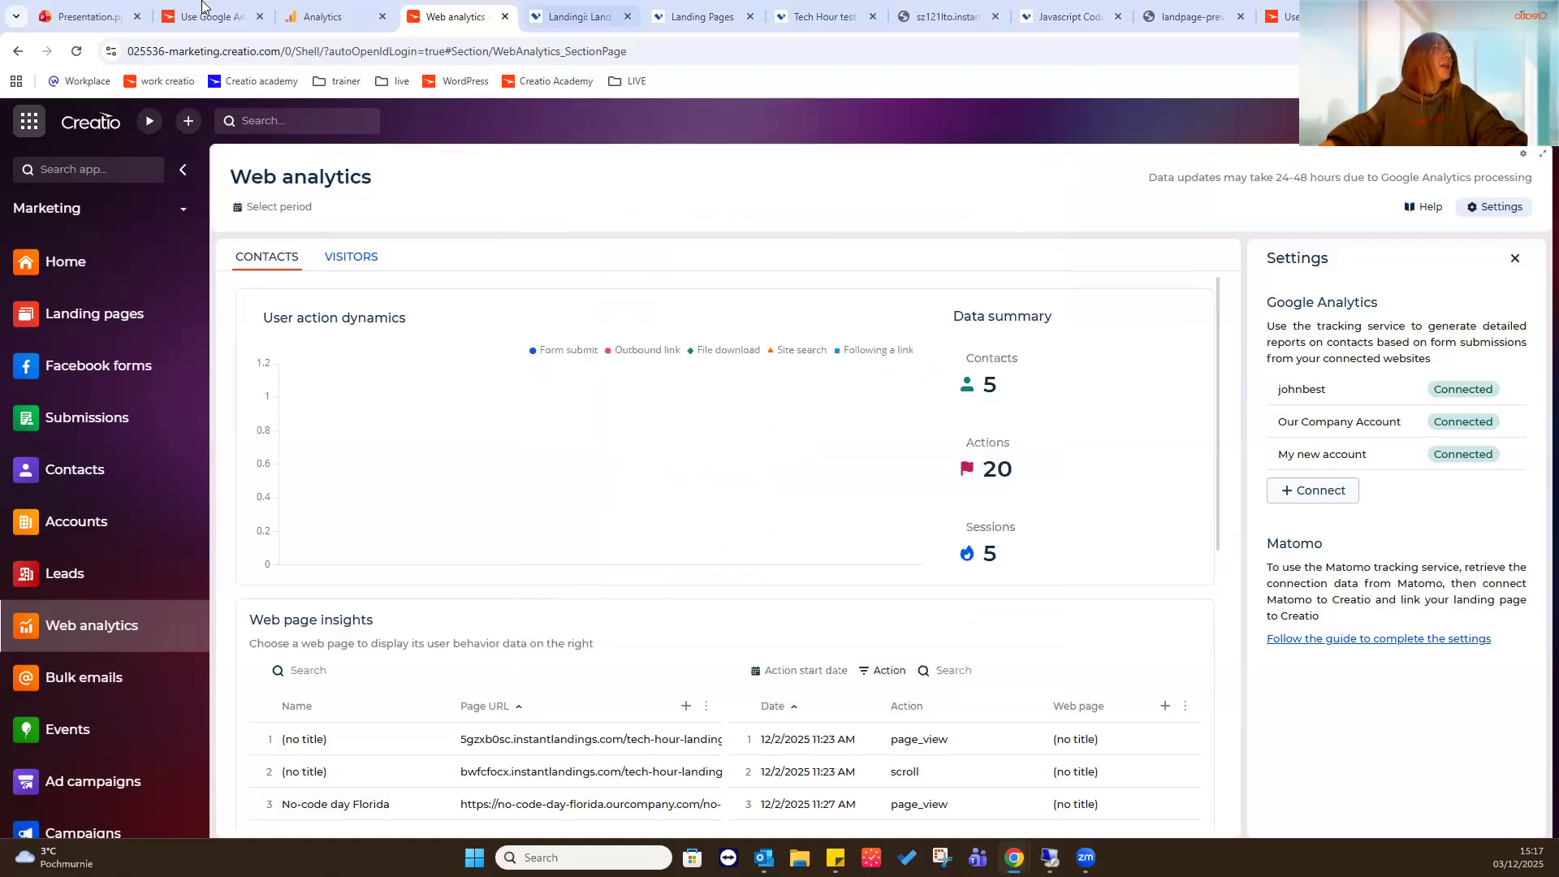
{"action": "left_click", "coordinate": [81, 16]}
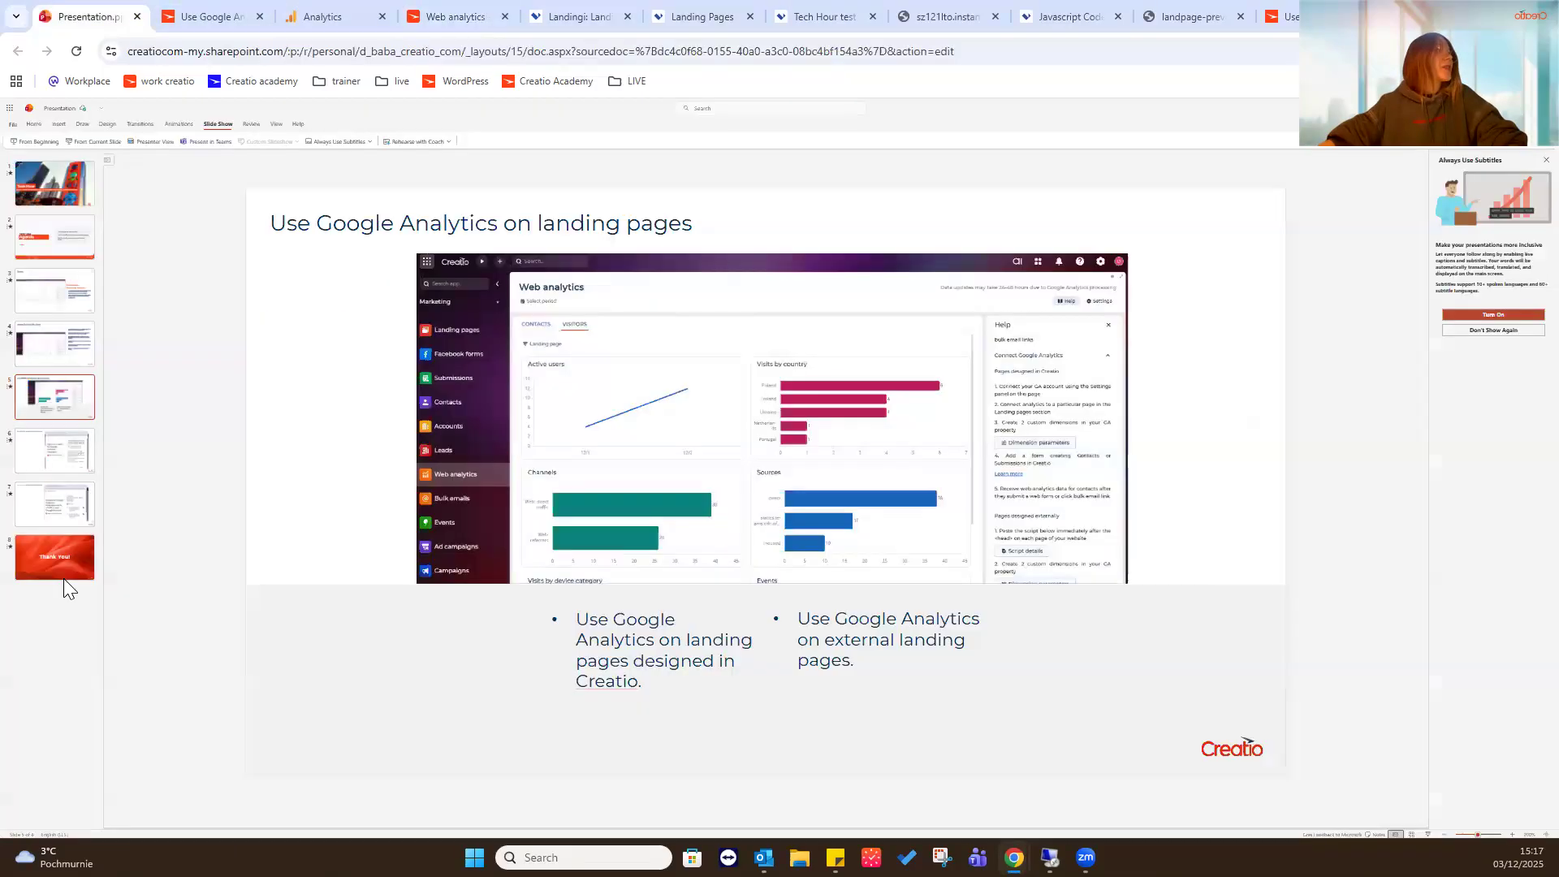
{"action": "left_click", "coordinate": [51, 503]}
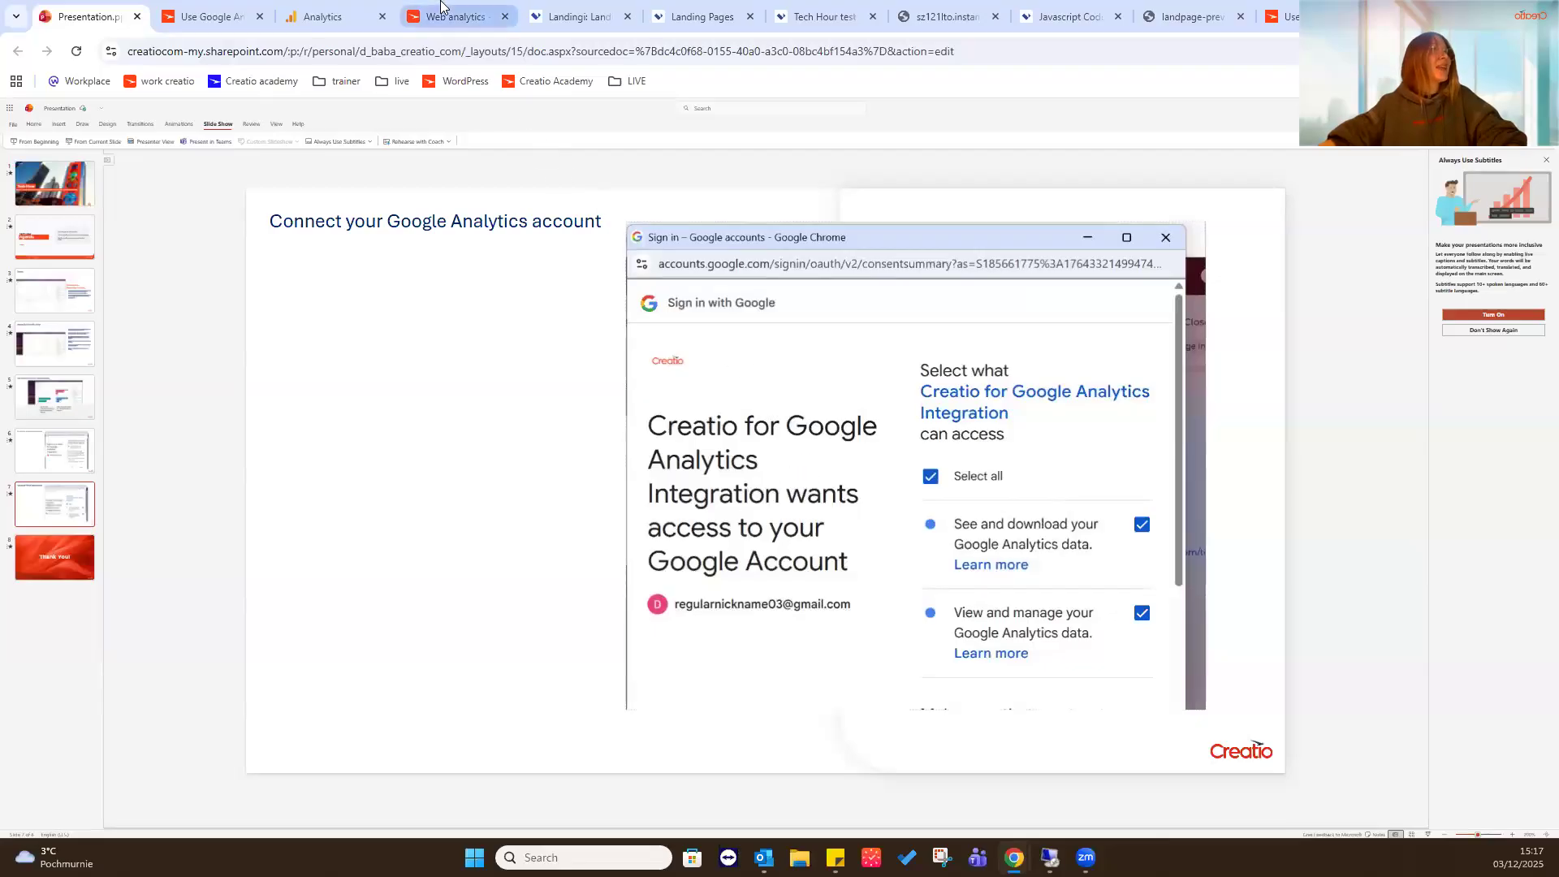
{"action": "left_click", "coordinate": [441, 9]}
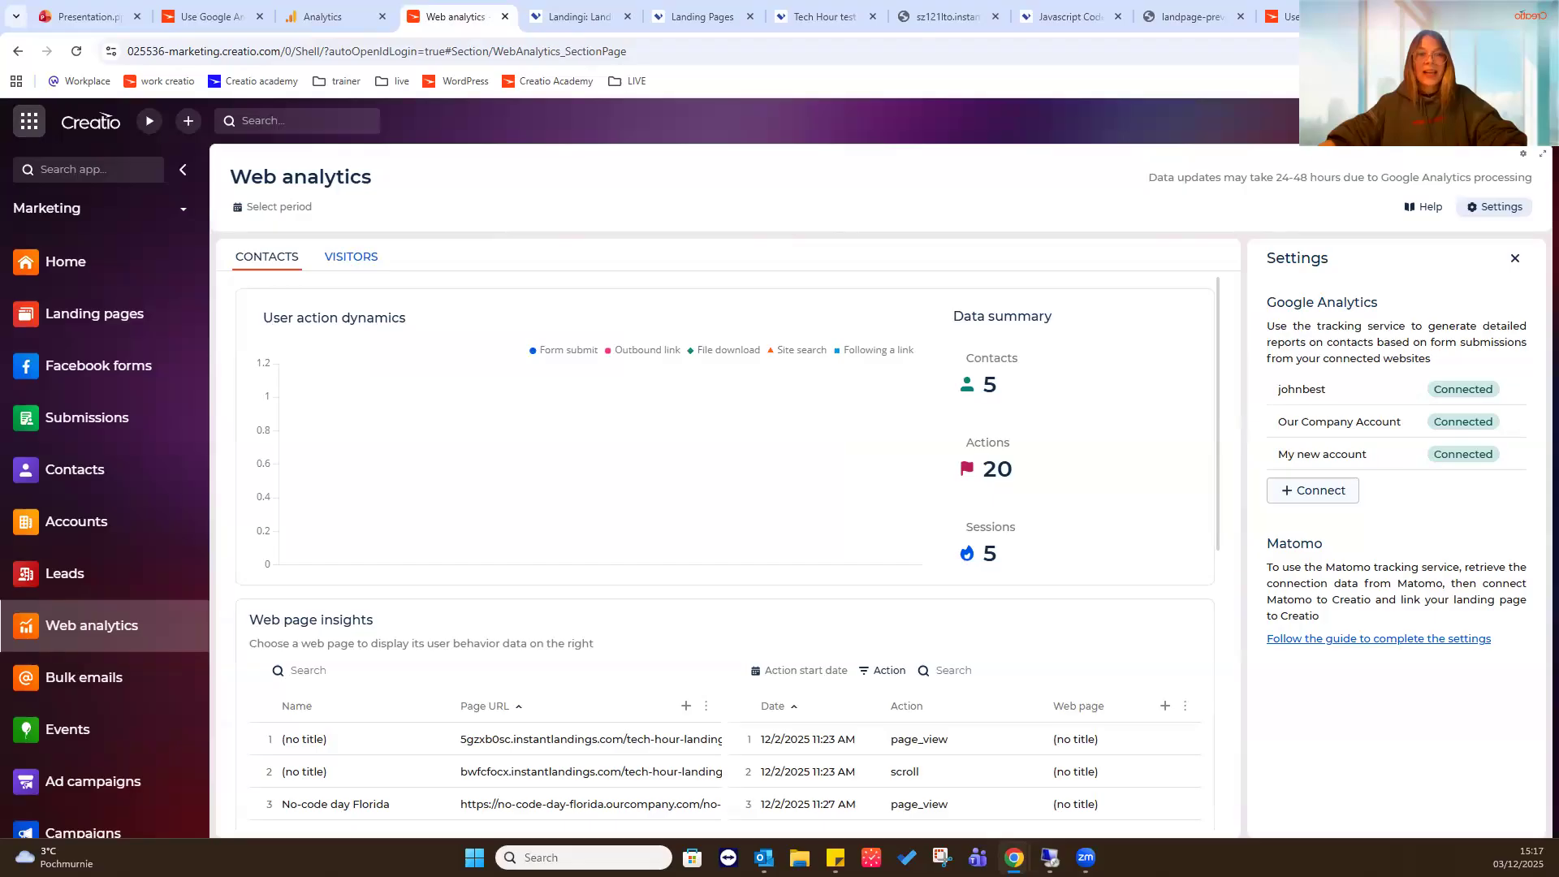
- Open the Web analytics help and review the Google Analytics connection steps and the custom dimension parameters
{"action": "left_click", "coordinate": [1419, 212]}
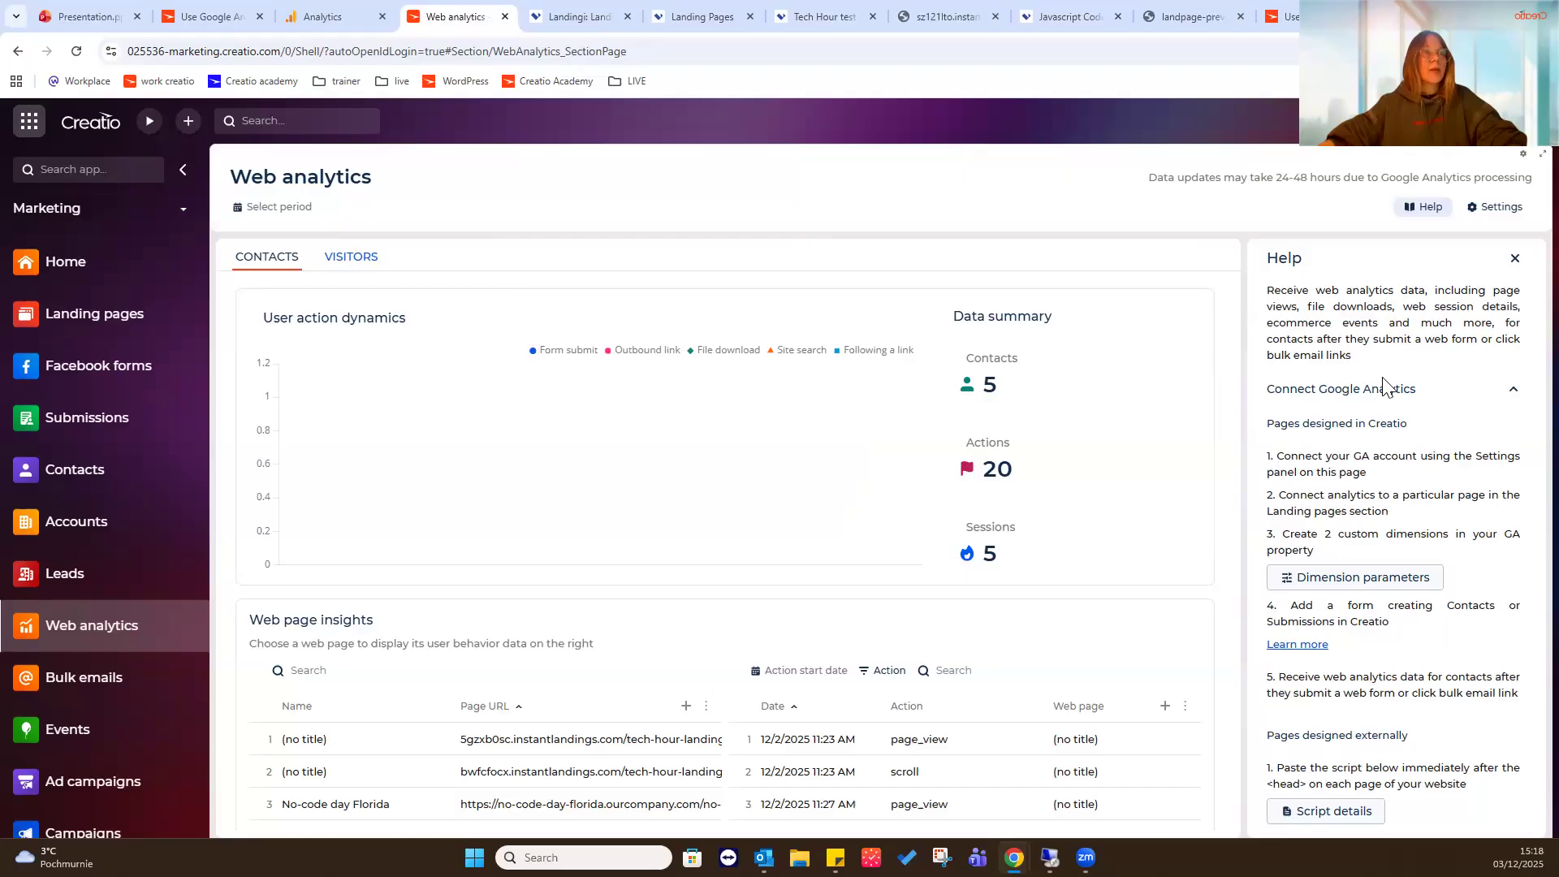
{"action": "scroll", "coordinate": [1383, 388], "scroll_direction": "down", "scroll_amount": 4}
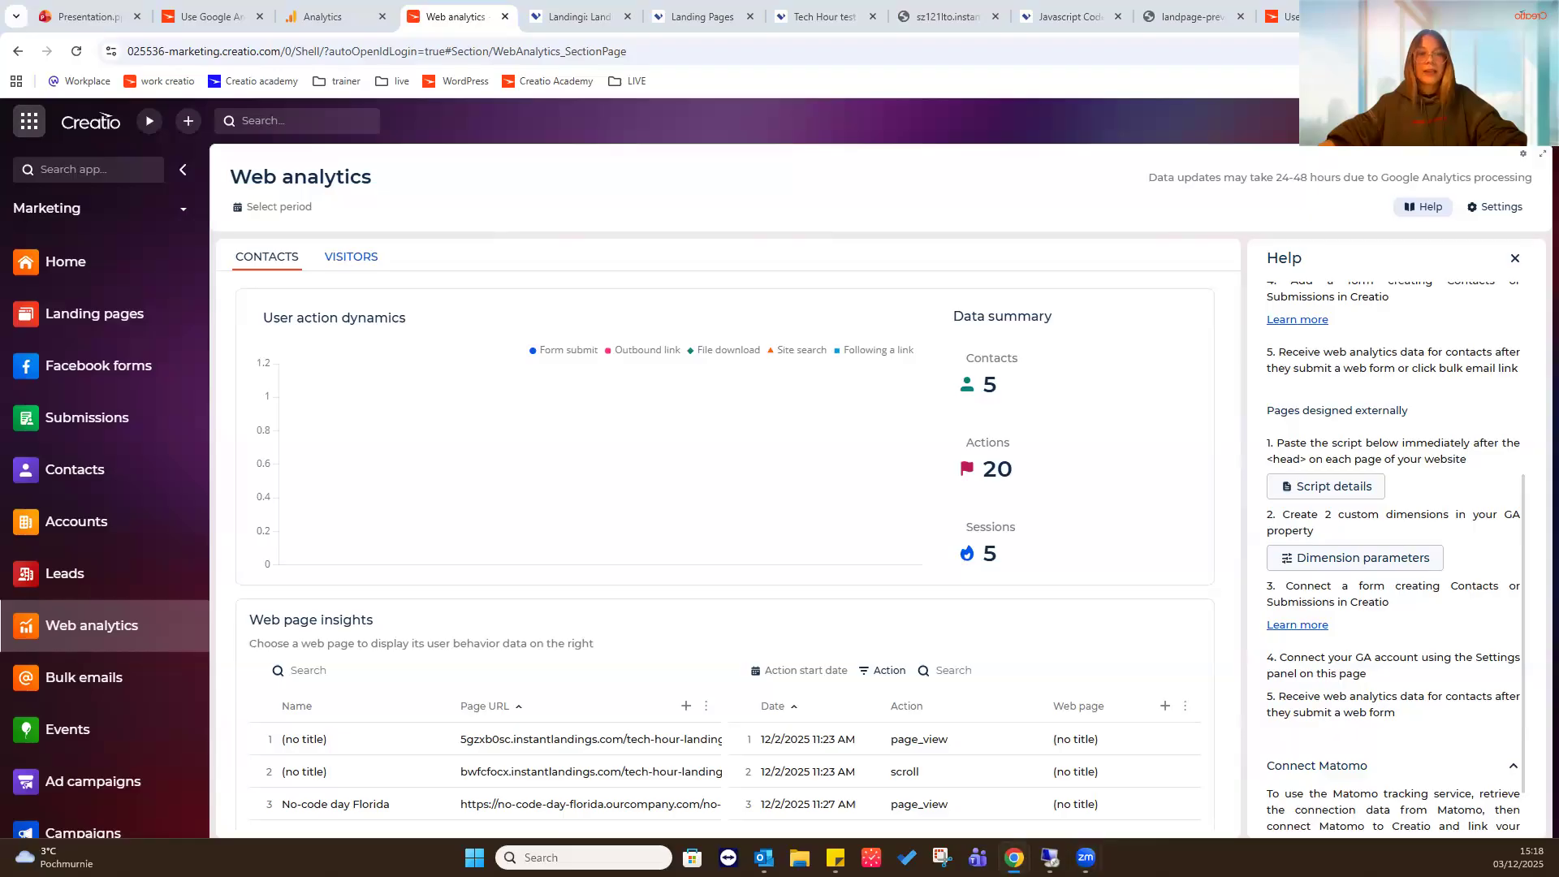
{"action": "scroll", "coordinate": [1354, 575], "scroll_direction": "up", "scroll_amount": 3}
{"action": "scroll", "coordinate": [1355, 561], "scroll_direction": "up", "scroll_amount": 1}
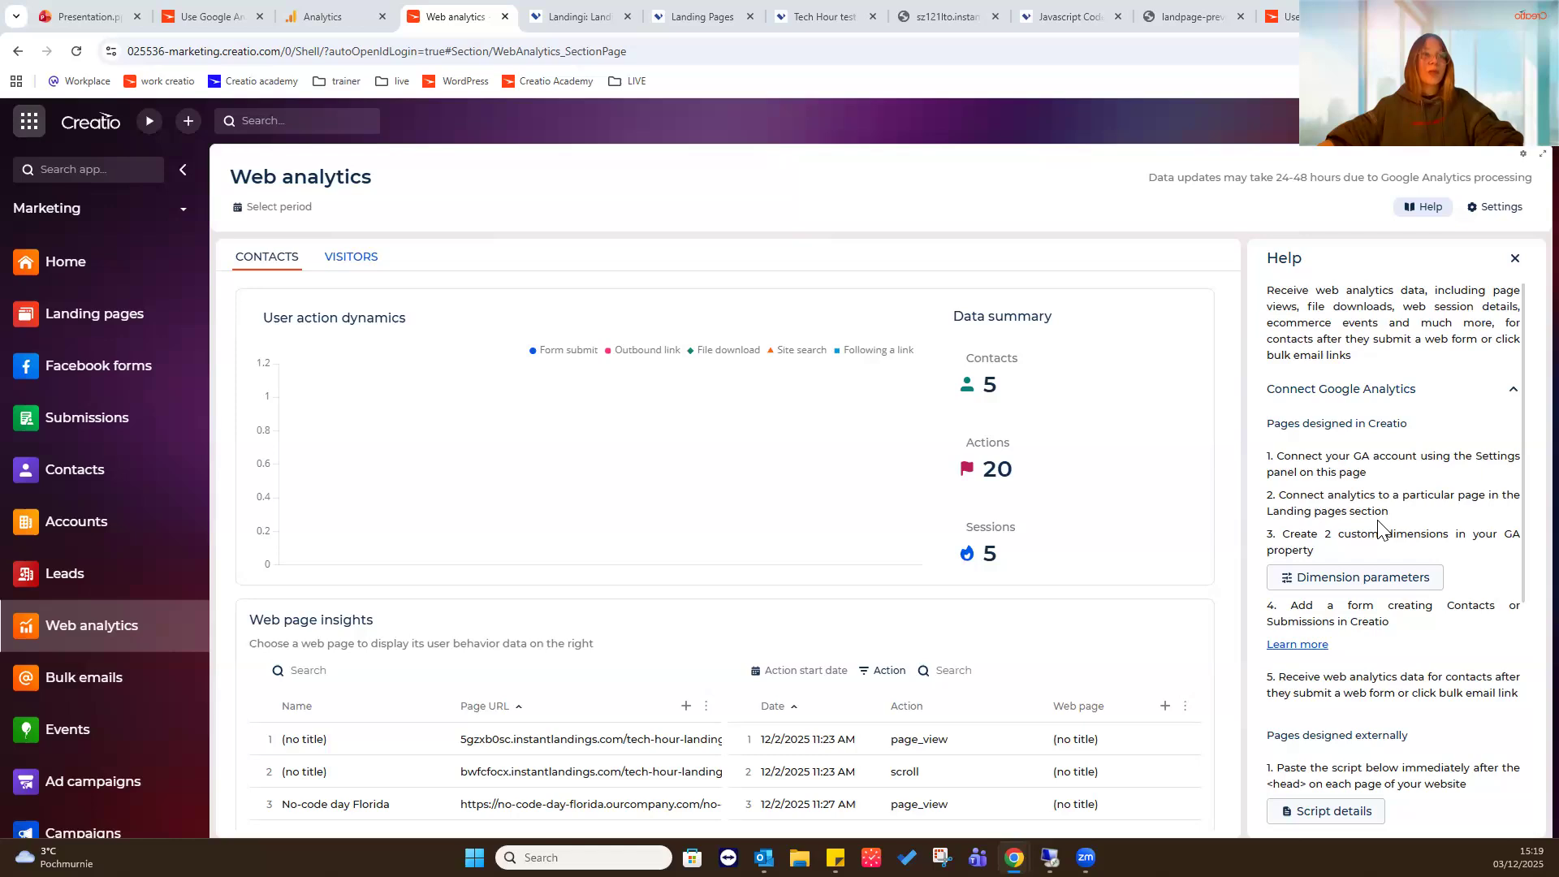
{"action": "left_click", "coordinate": [1354, 578]}
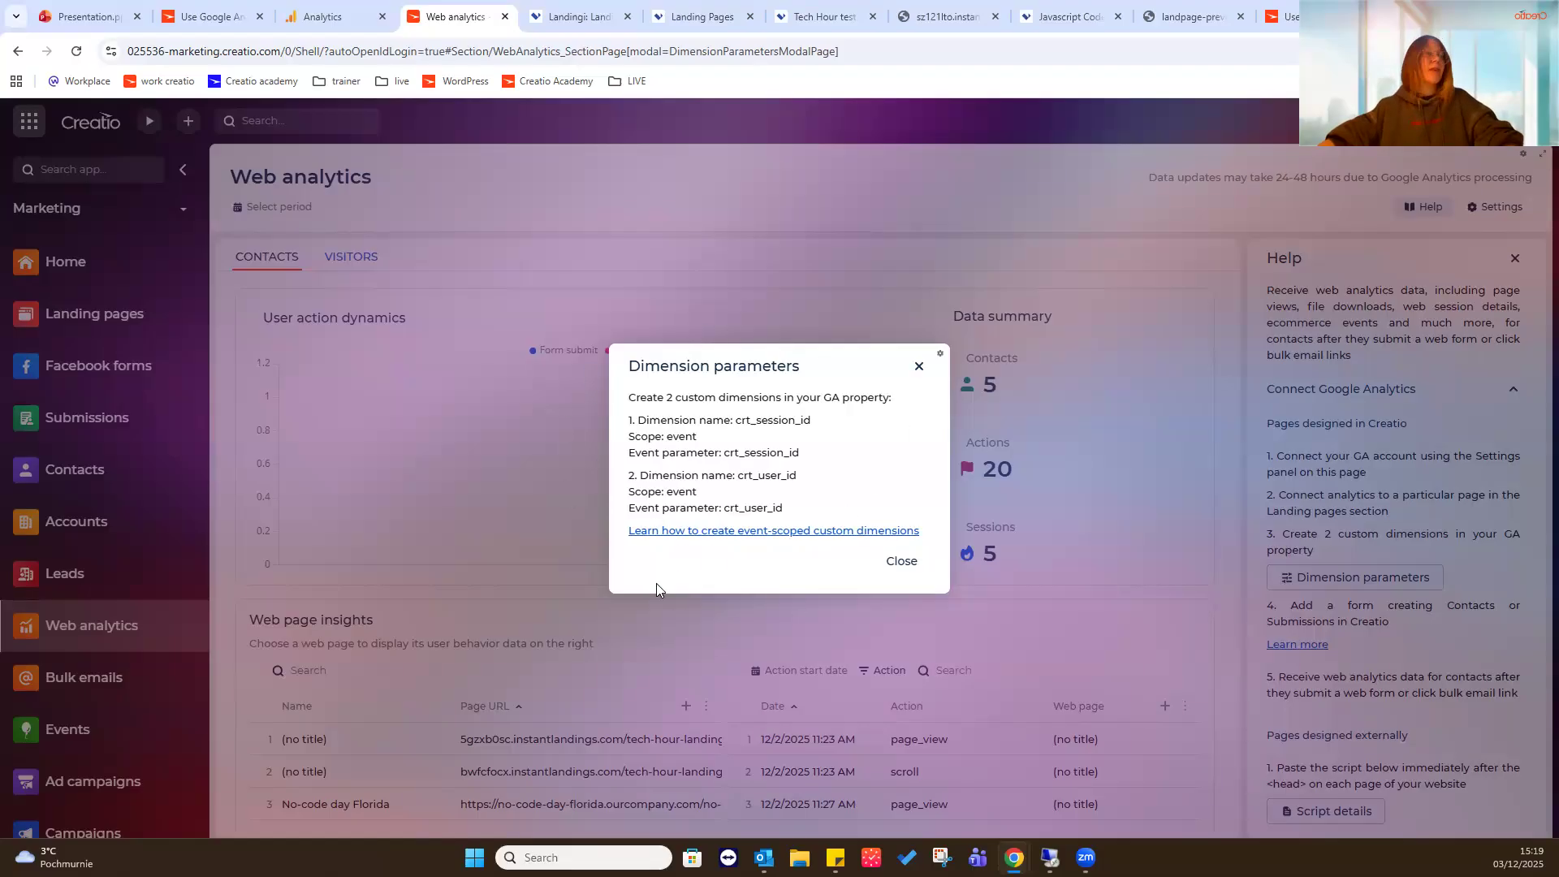
{"action": "left_click", "coordinate": [901, 562]}
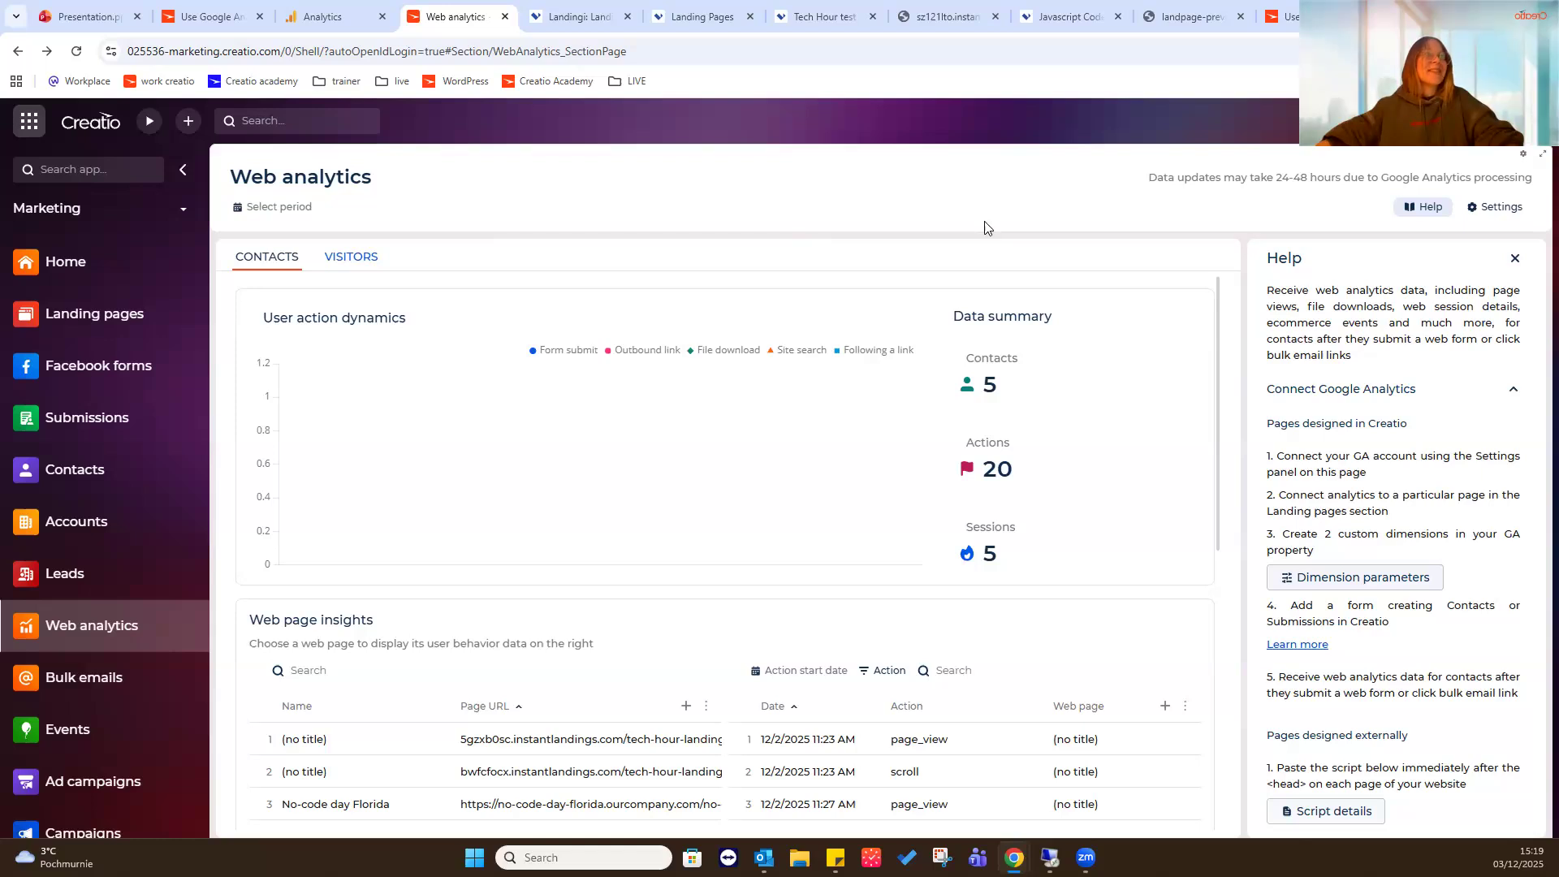
- Highlight the 24-48 hours processing note in Web analytics, and go to the Landing pages section
{"action": "mouse_move", "coordinate": [1150, 182]}
{"action": "left_mouse_down"}
{"action": "mouse_move", "coordinate": [1515, 188]}
{"action": "mouse_move", "coordinate": [1152, 182]}
{"action": "left_mouse_up"}
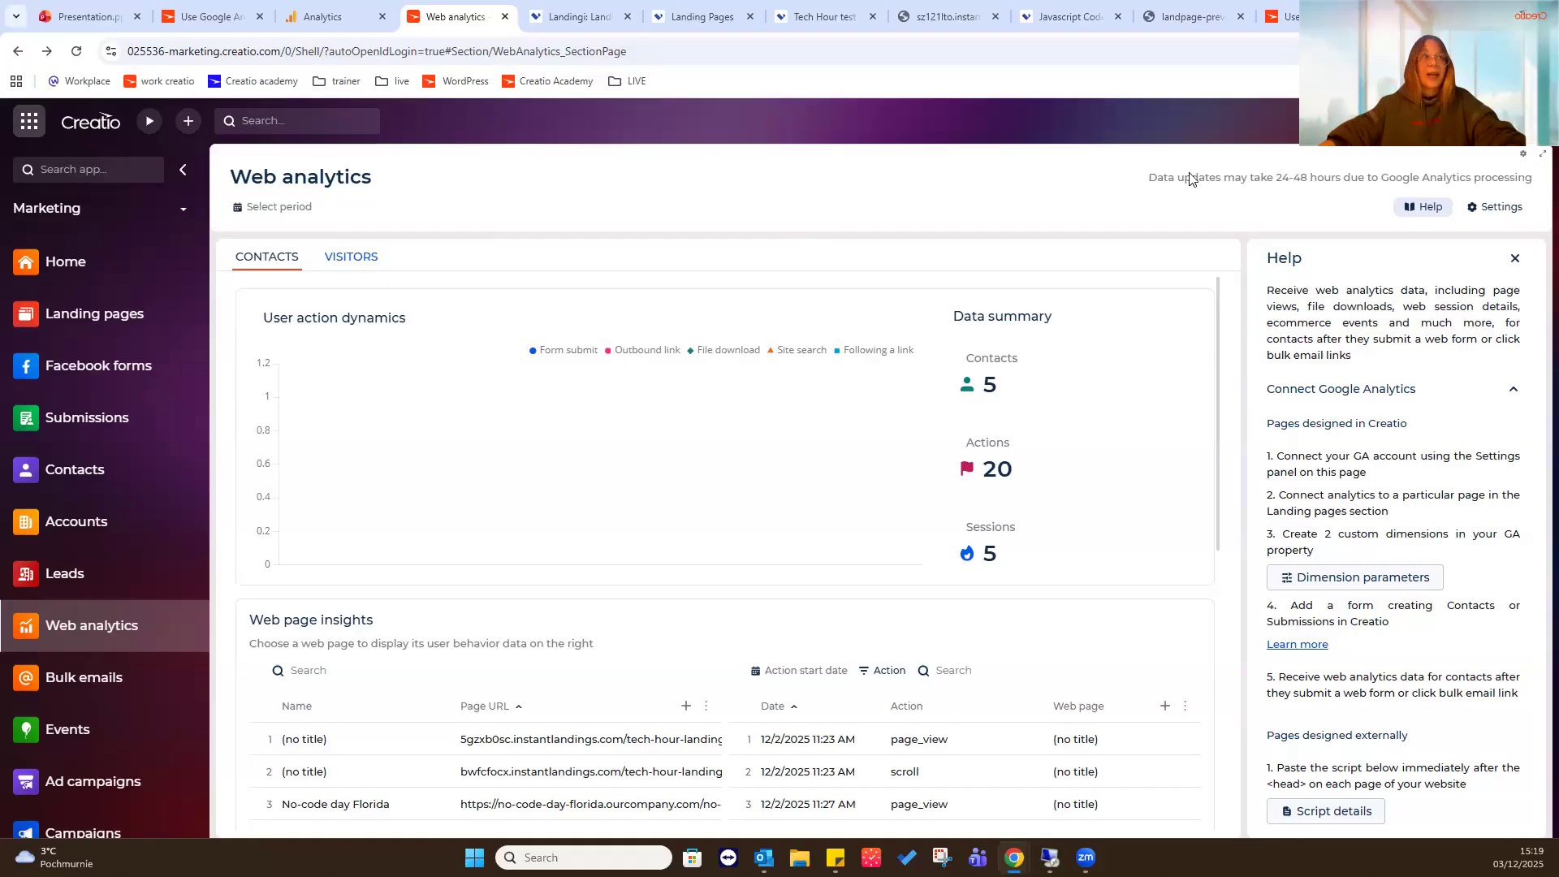
{"action": "left_click_drag", "start_coordinate": [1278, 180], "coordinate": [1531, 186]}
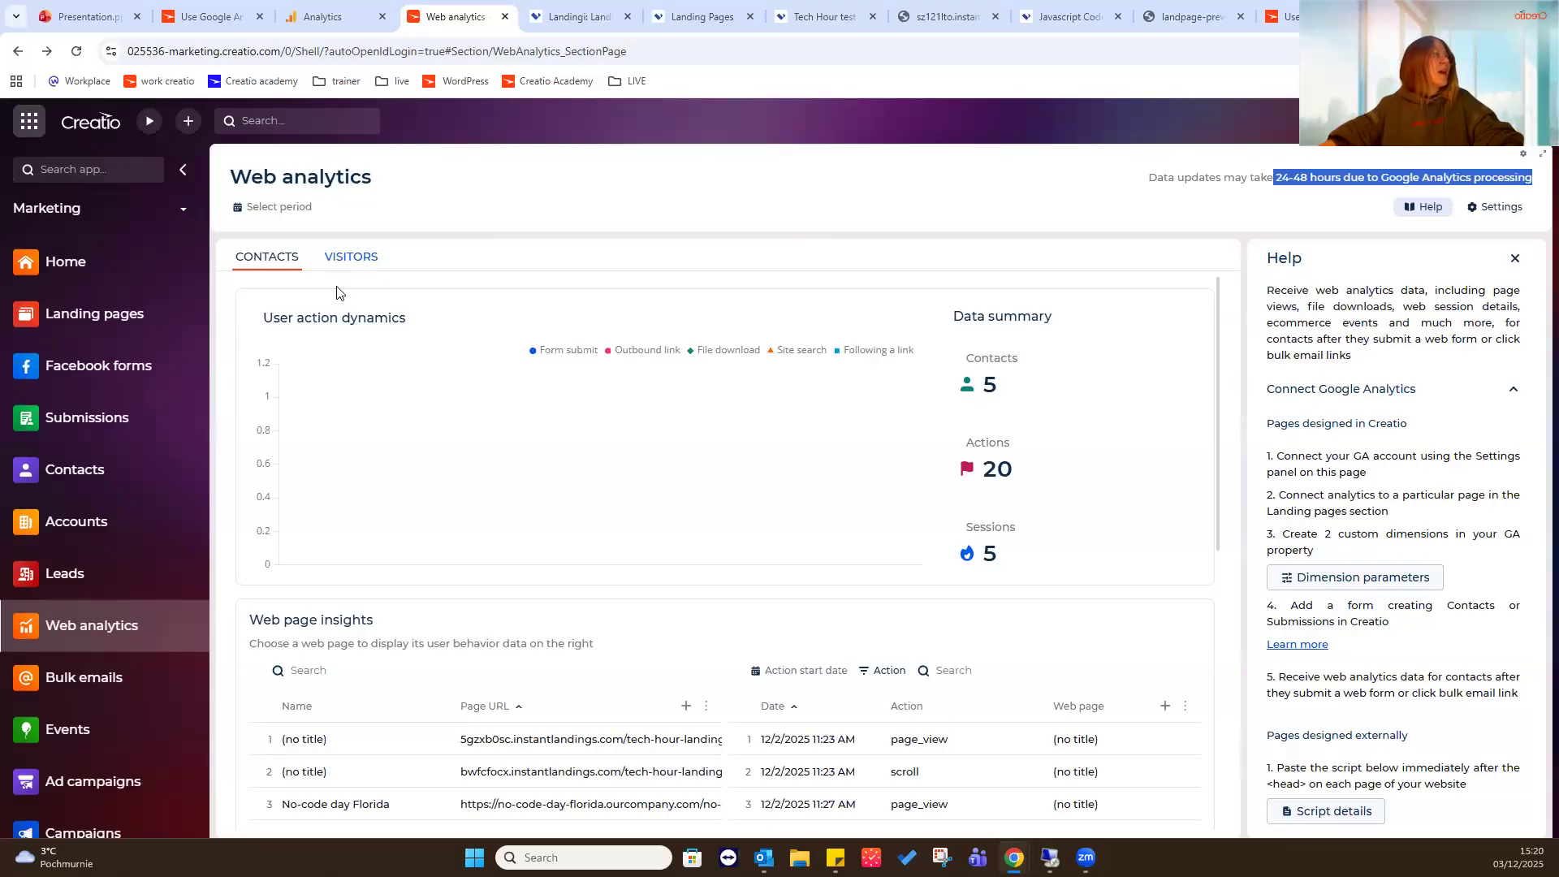
{"action": "left_click", "coordinate": [131, 325]}
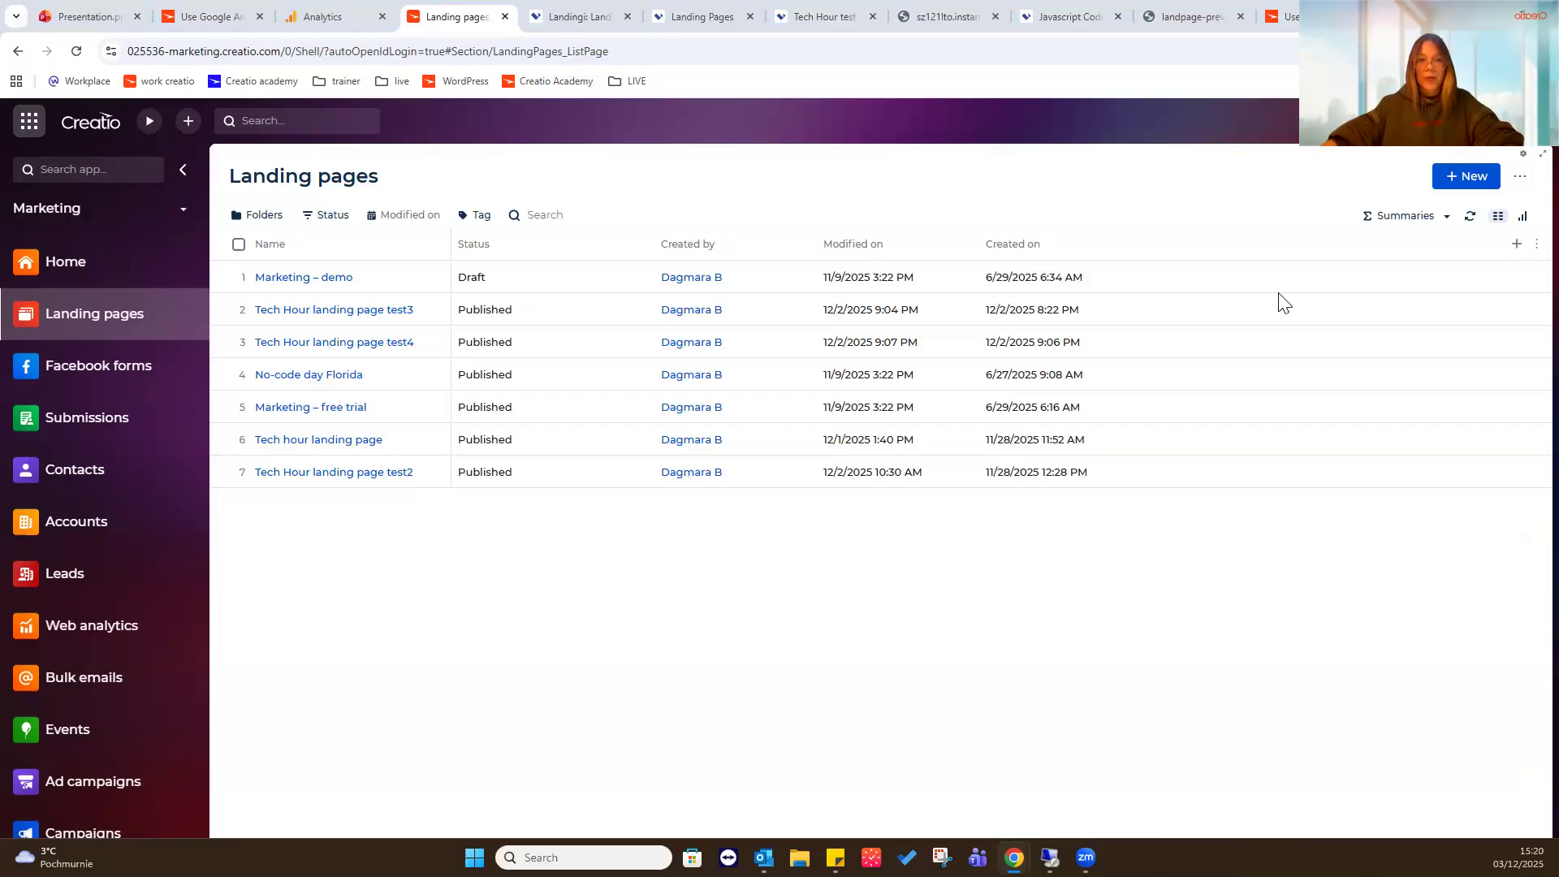
- Open the copied Creatio Academy landing pages guide in a new tab and find the Form section of the landing page elements article
{"action": "left_click", "coordinate": [1393, 16]}
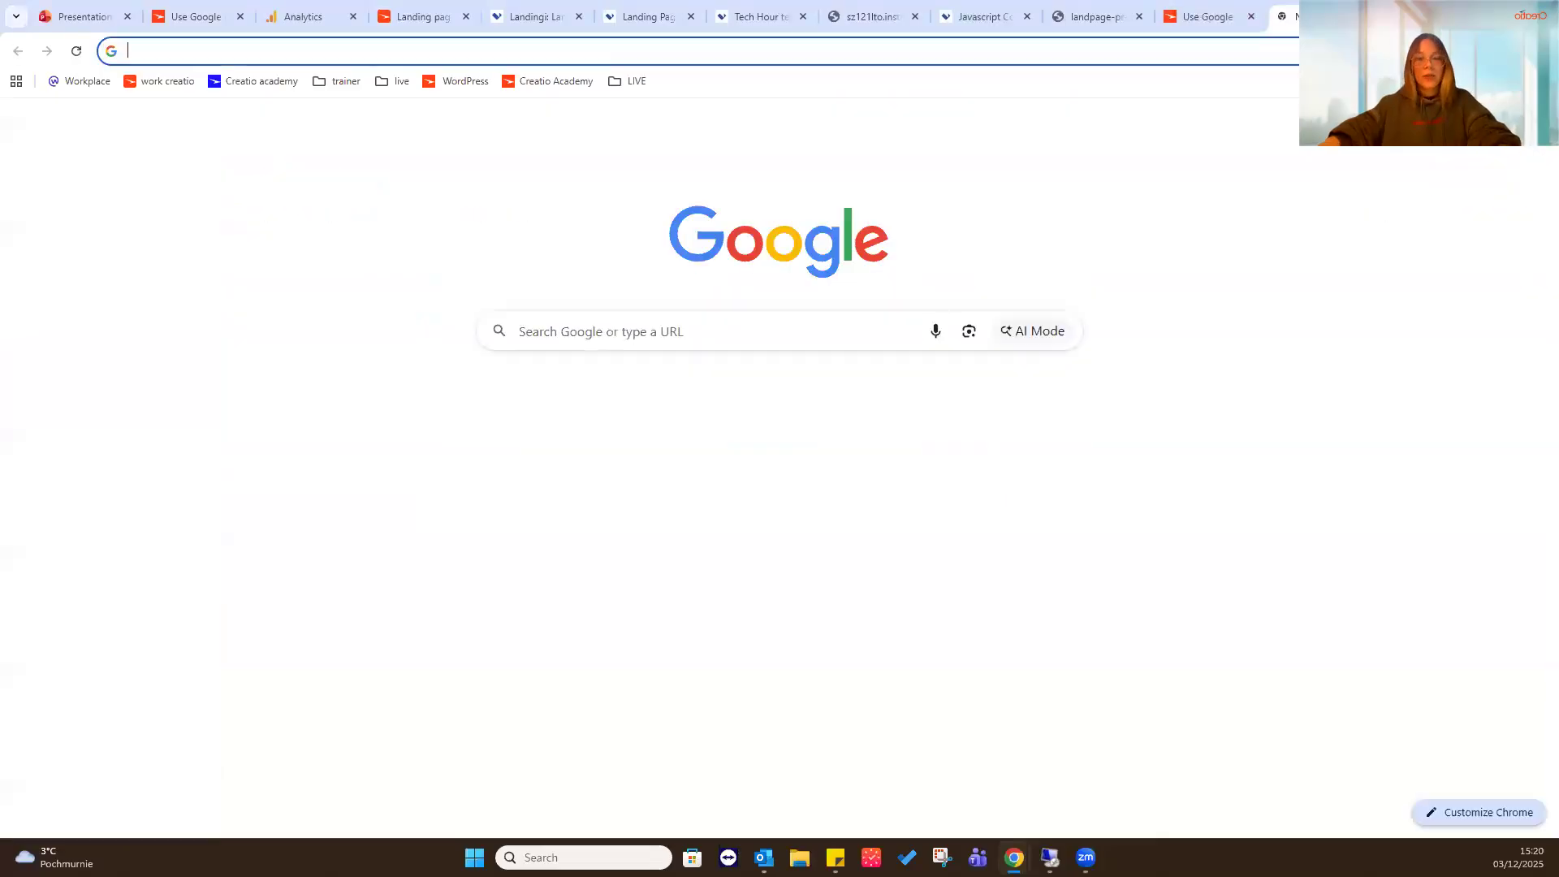
{"action": "type", "text": "https://academy.creatio.com/docs/8.x/creatio-apps/category/landing-pages"}
{"action": "key", "text": "Return"}
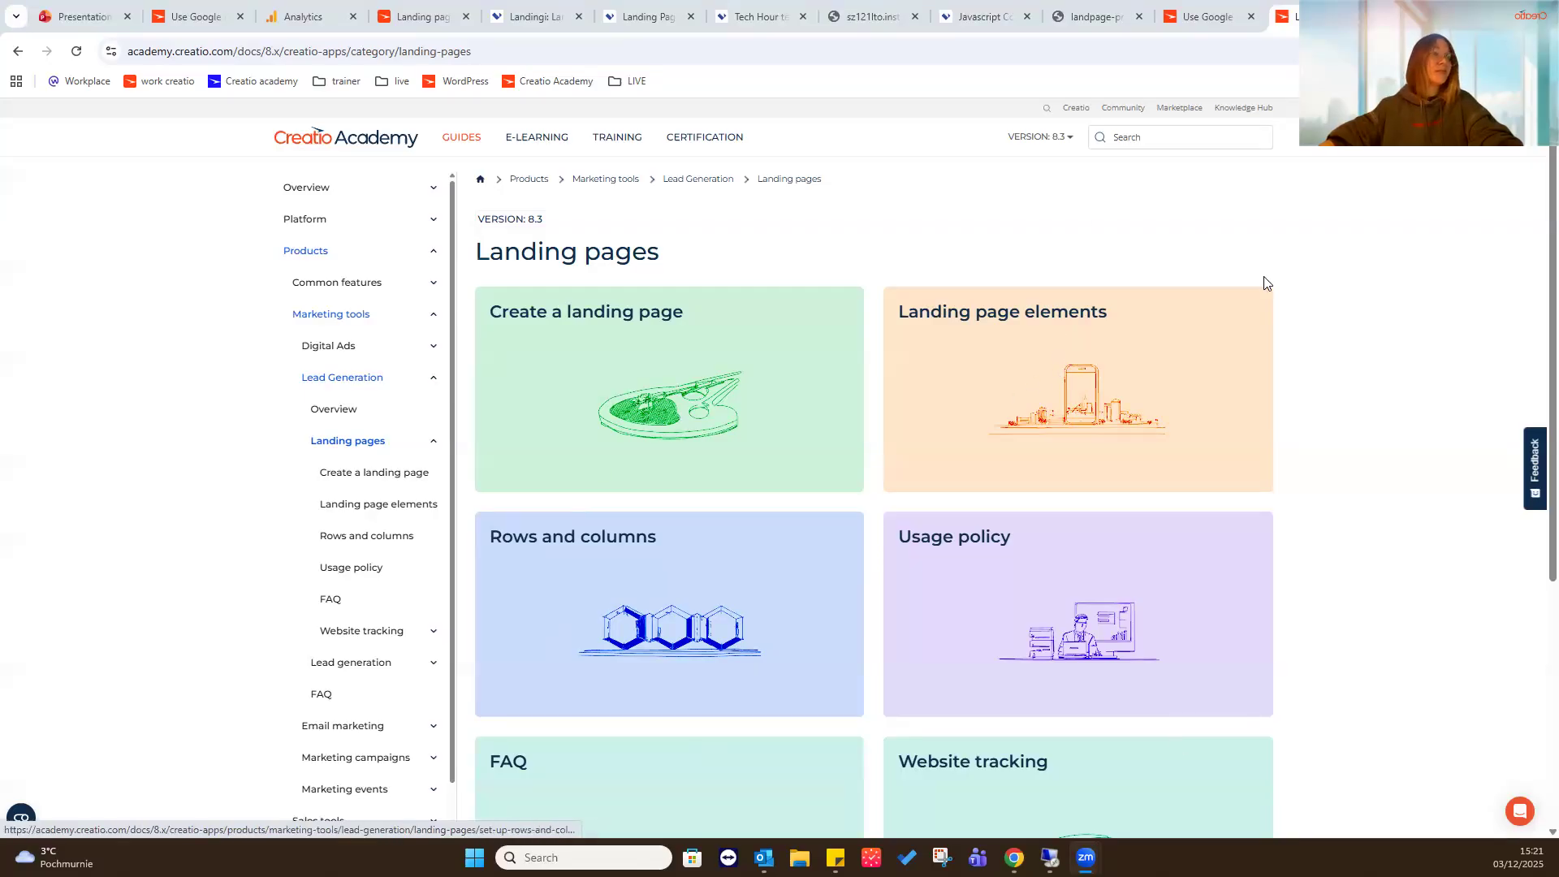
{"action": "left_click", "coordinate": [1043, 347]}
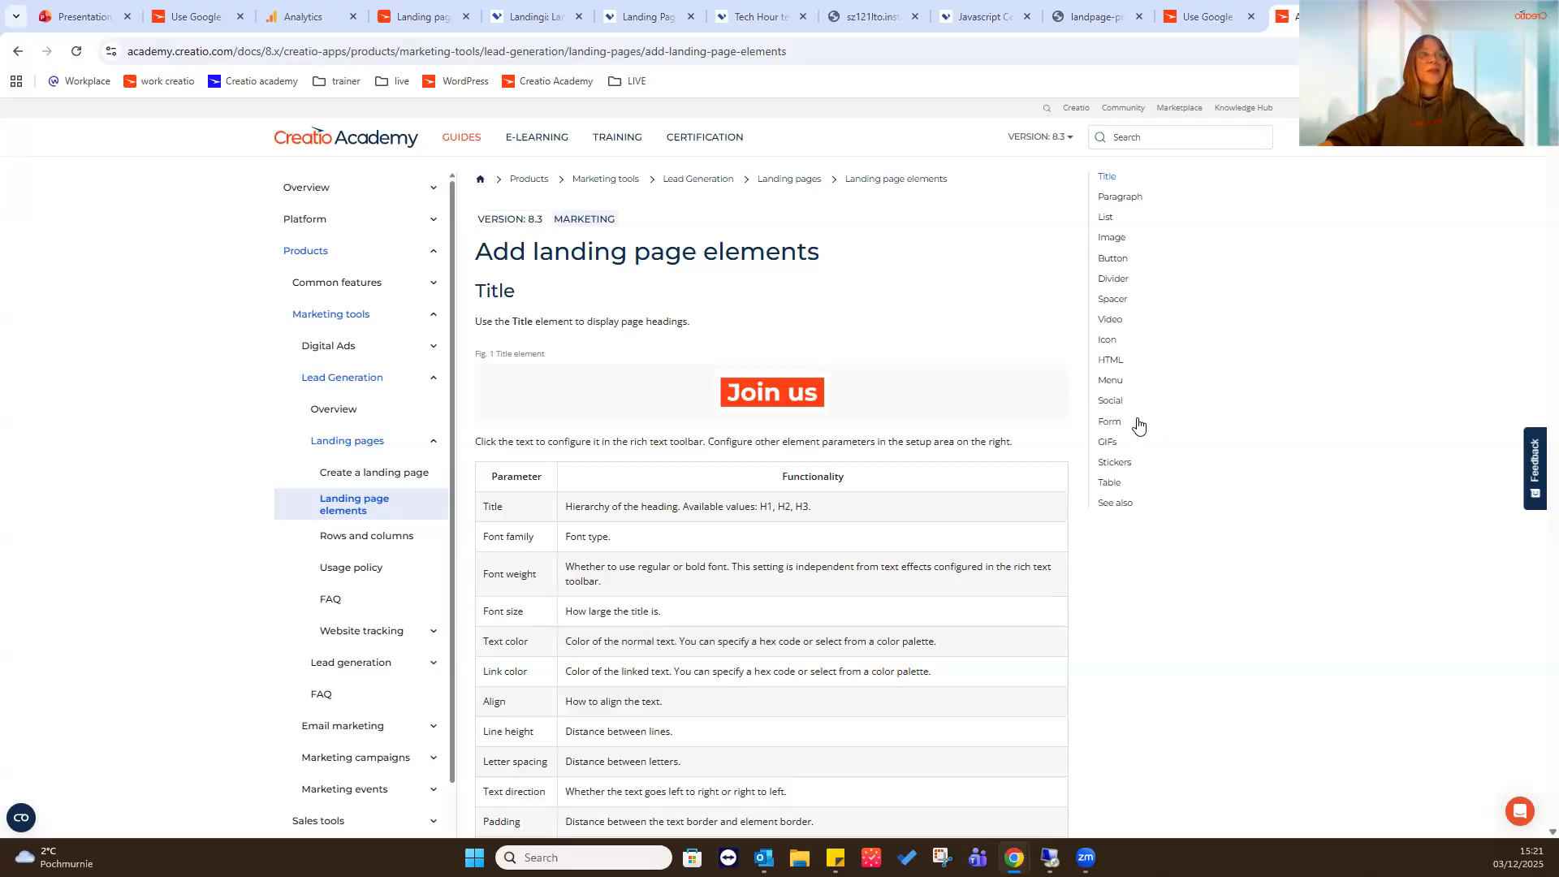
{"action": "left_click", "coordinate": [1109, 423]}
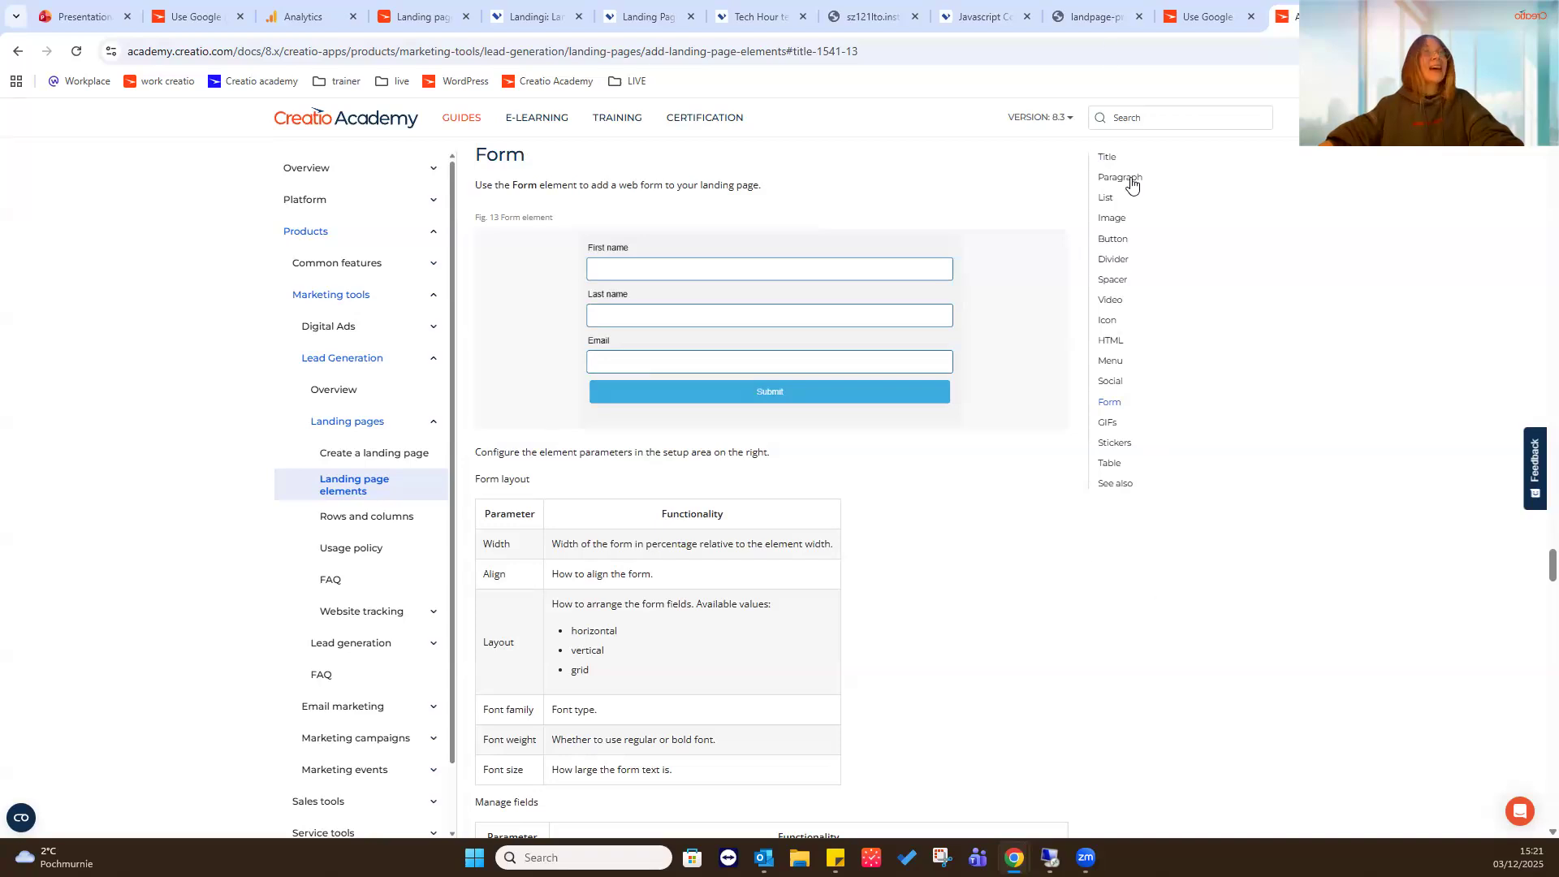
- Back in Creatio, create a landing page record named "Tech Hour landing page test 6" with the goal "Tech Hour"
{"action": "left_click", "coordinate": [1208, 16]}
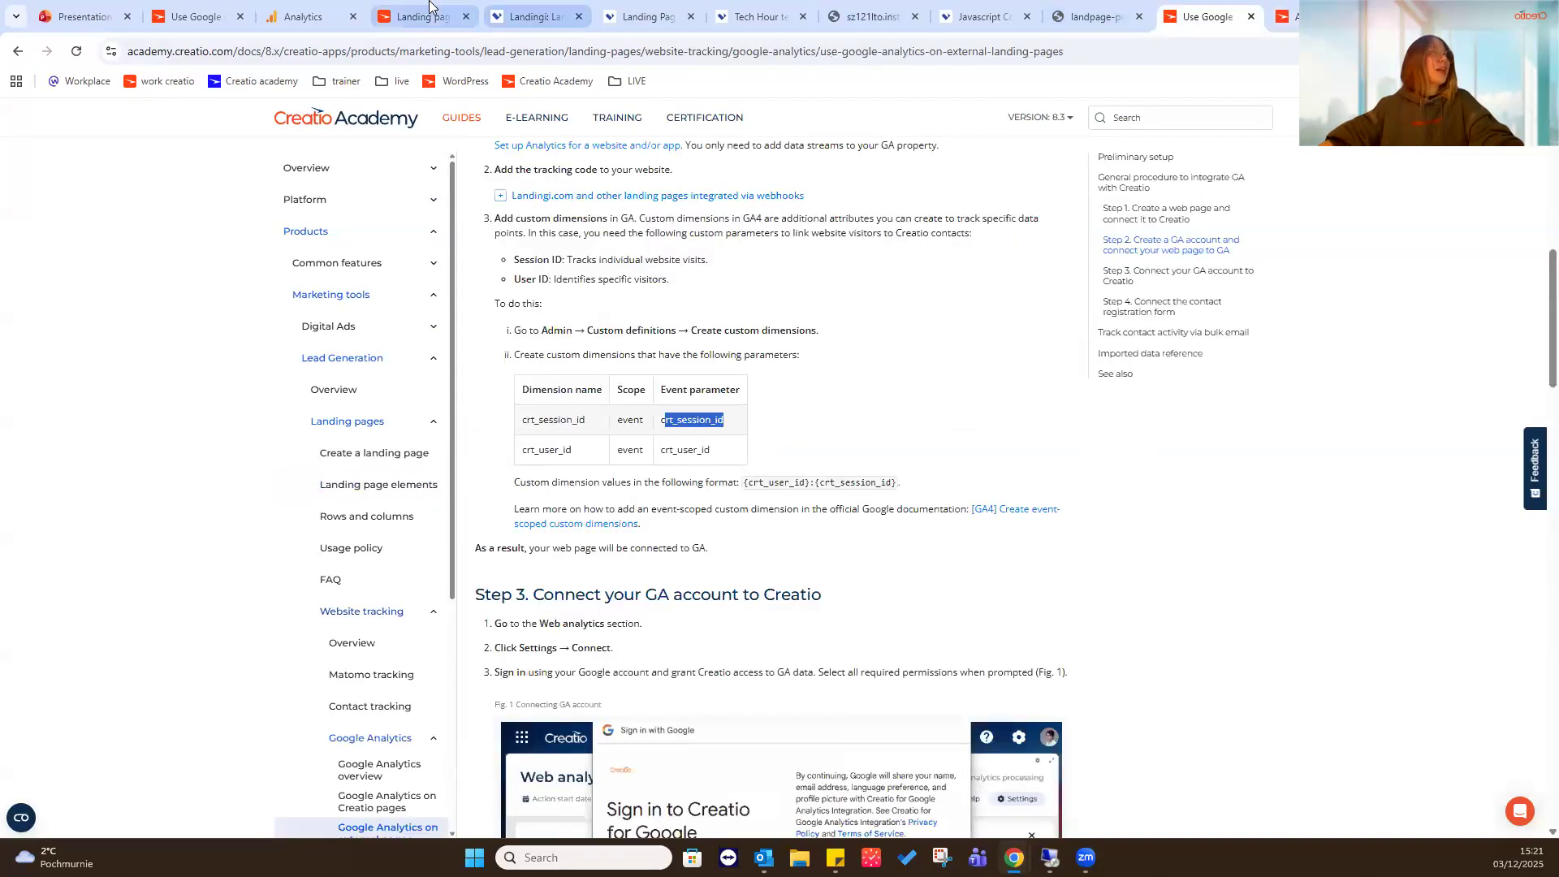
{"action": "left_click", "coordinate": [418, 16]}
{"action": "left_click", "coordinate": [1459, 177]}
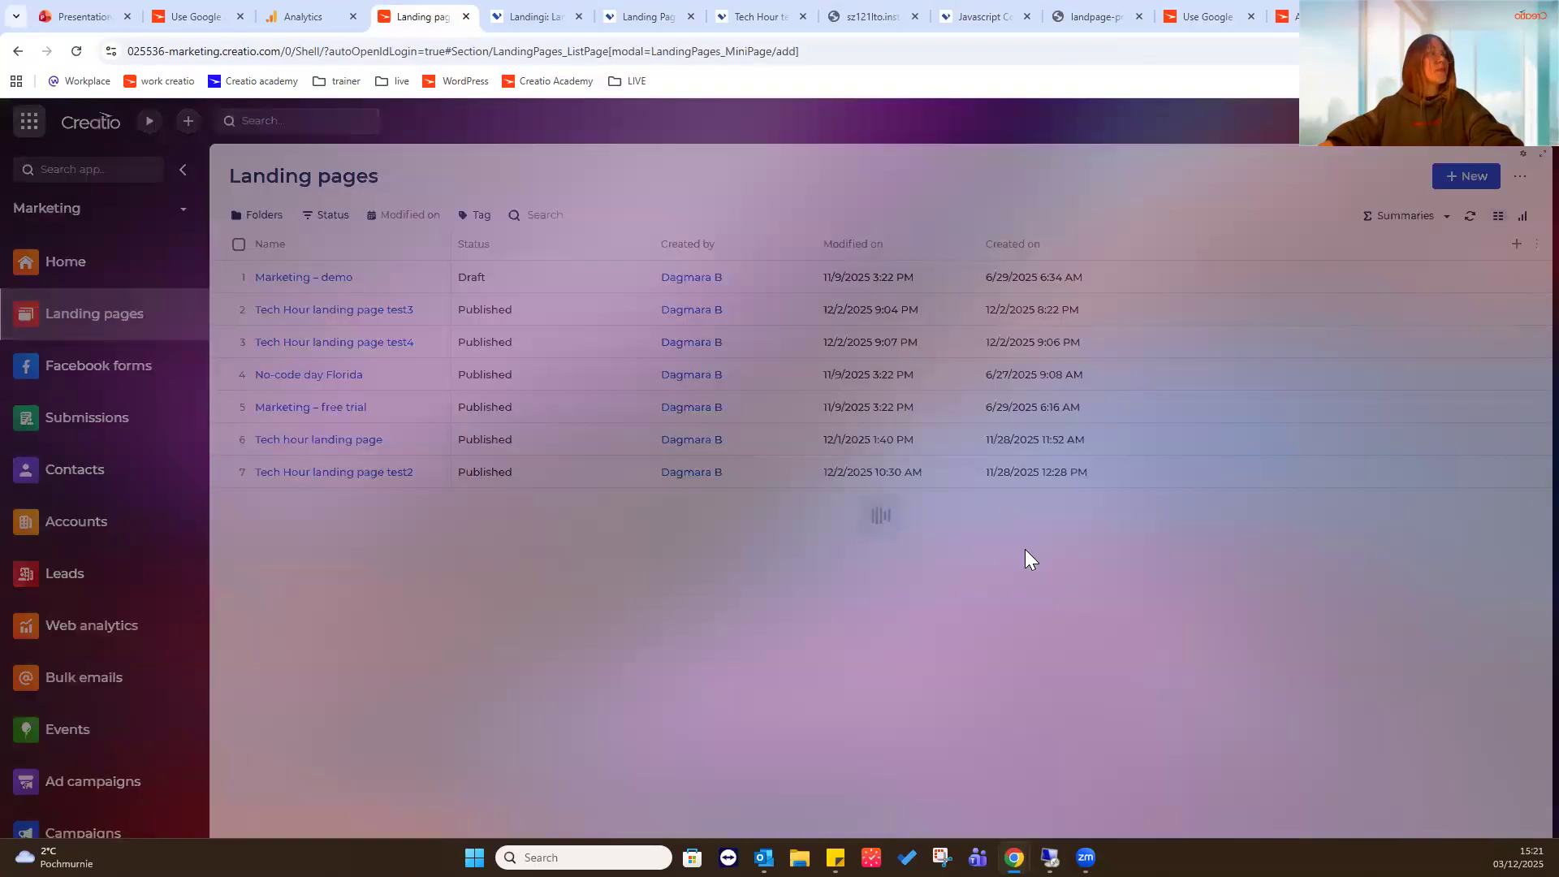
{"action": "left_click", "coordinate": [802, 445]}
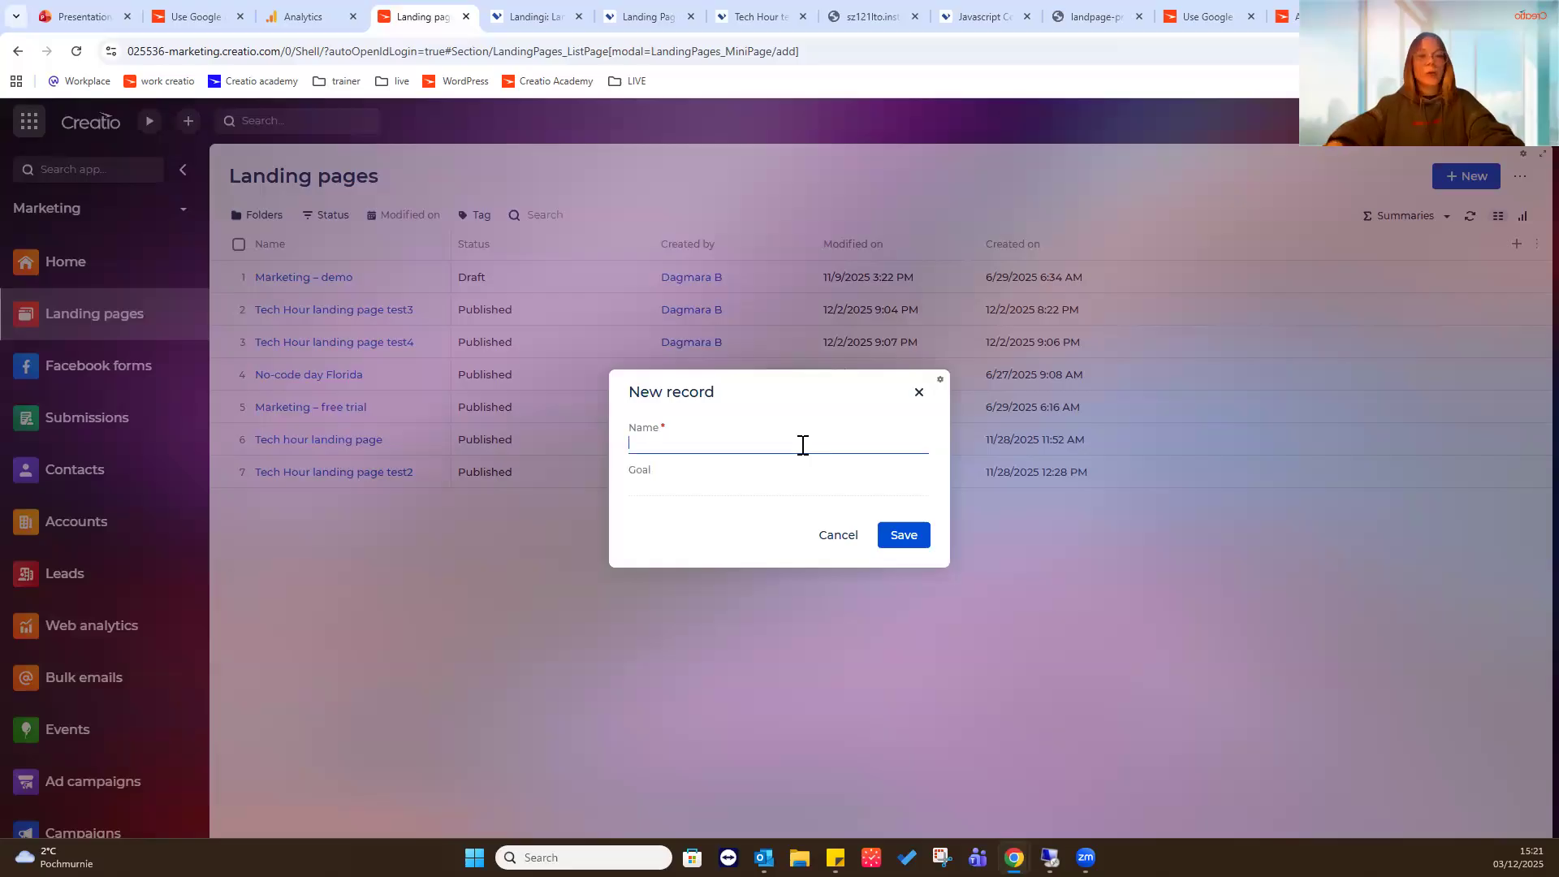
{"action": "type", "text": "Tech Ho"}
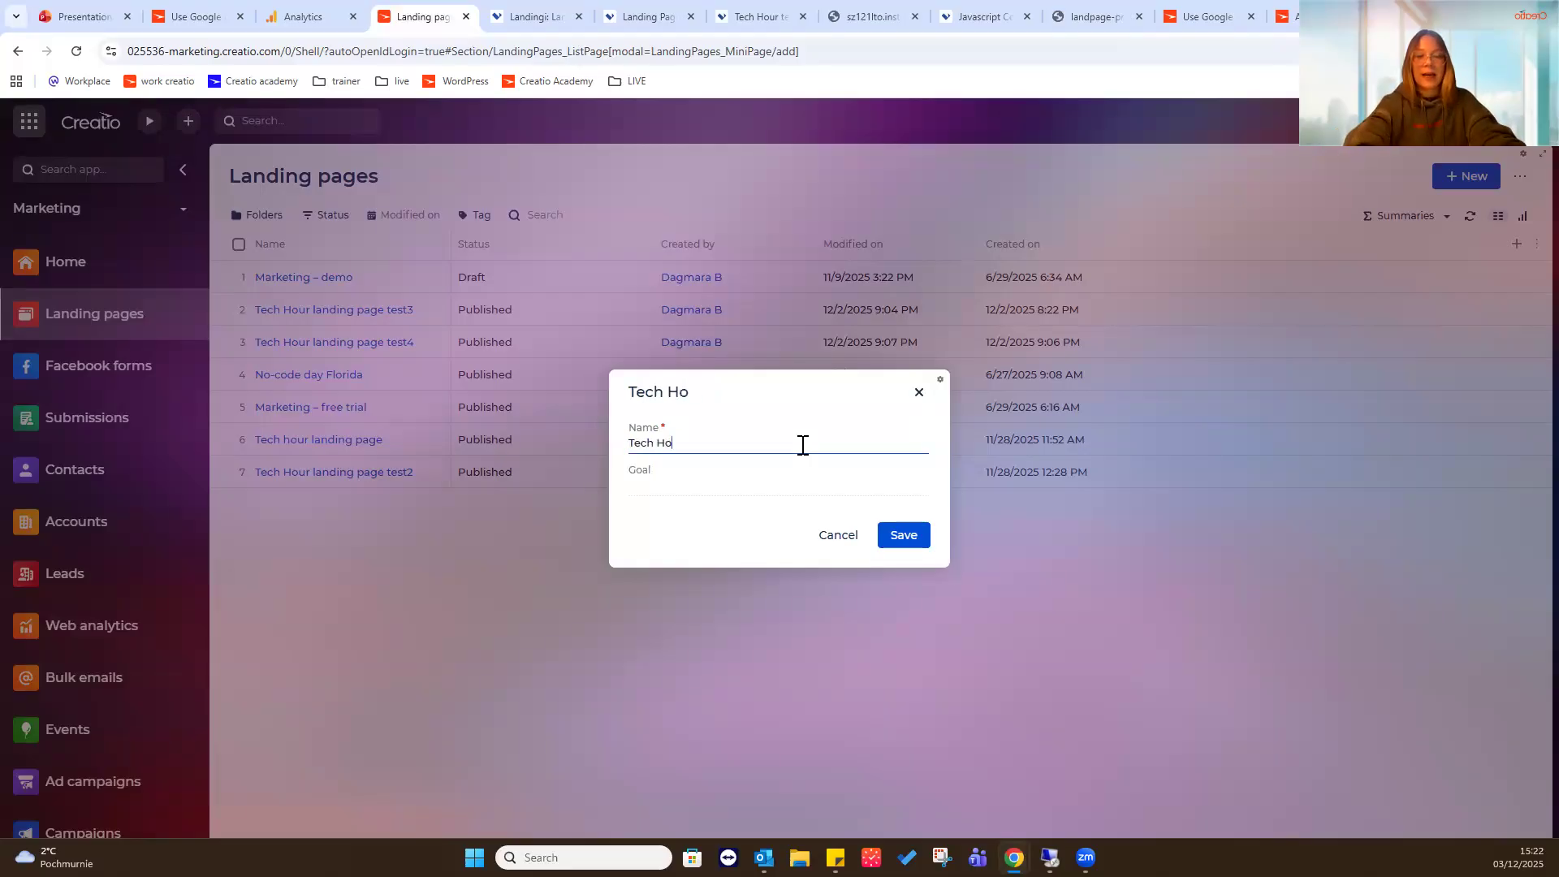
{"action": "type", "text": "ur landing page "}
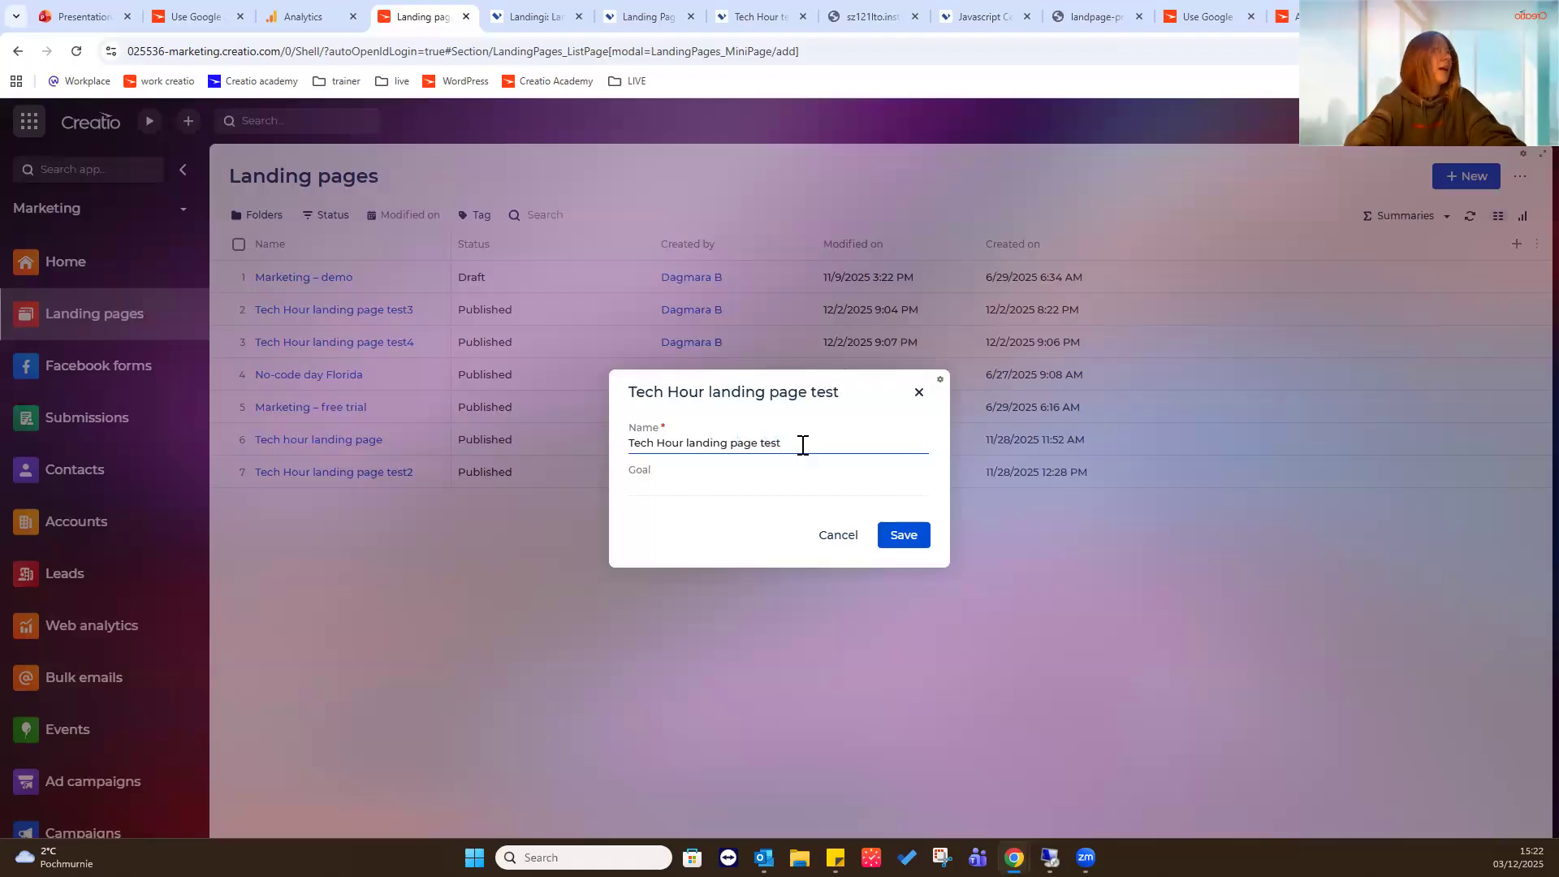
{"action": "type", "text": "test"}
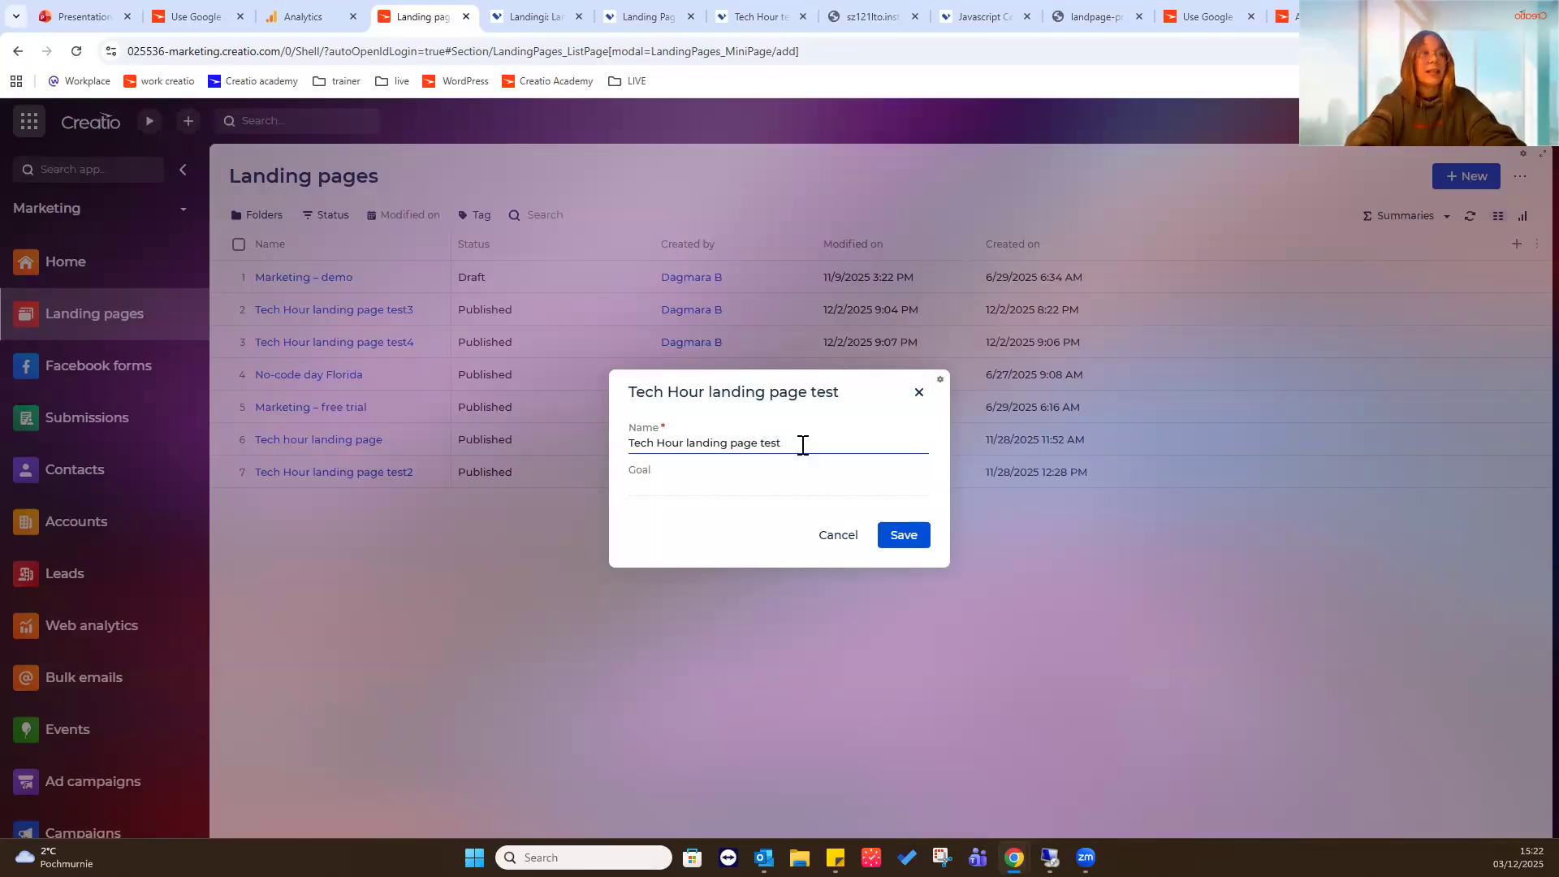
{"action": "type", "text": " 6"}
{"action": "left_click", "coordinate": [798, 483]}
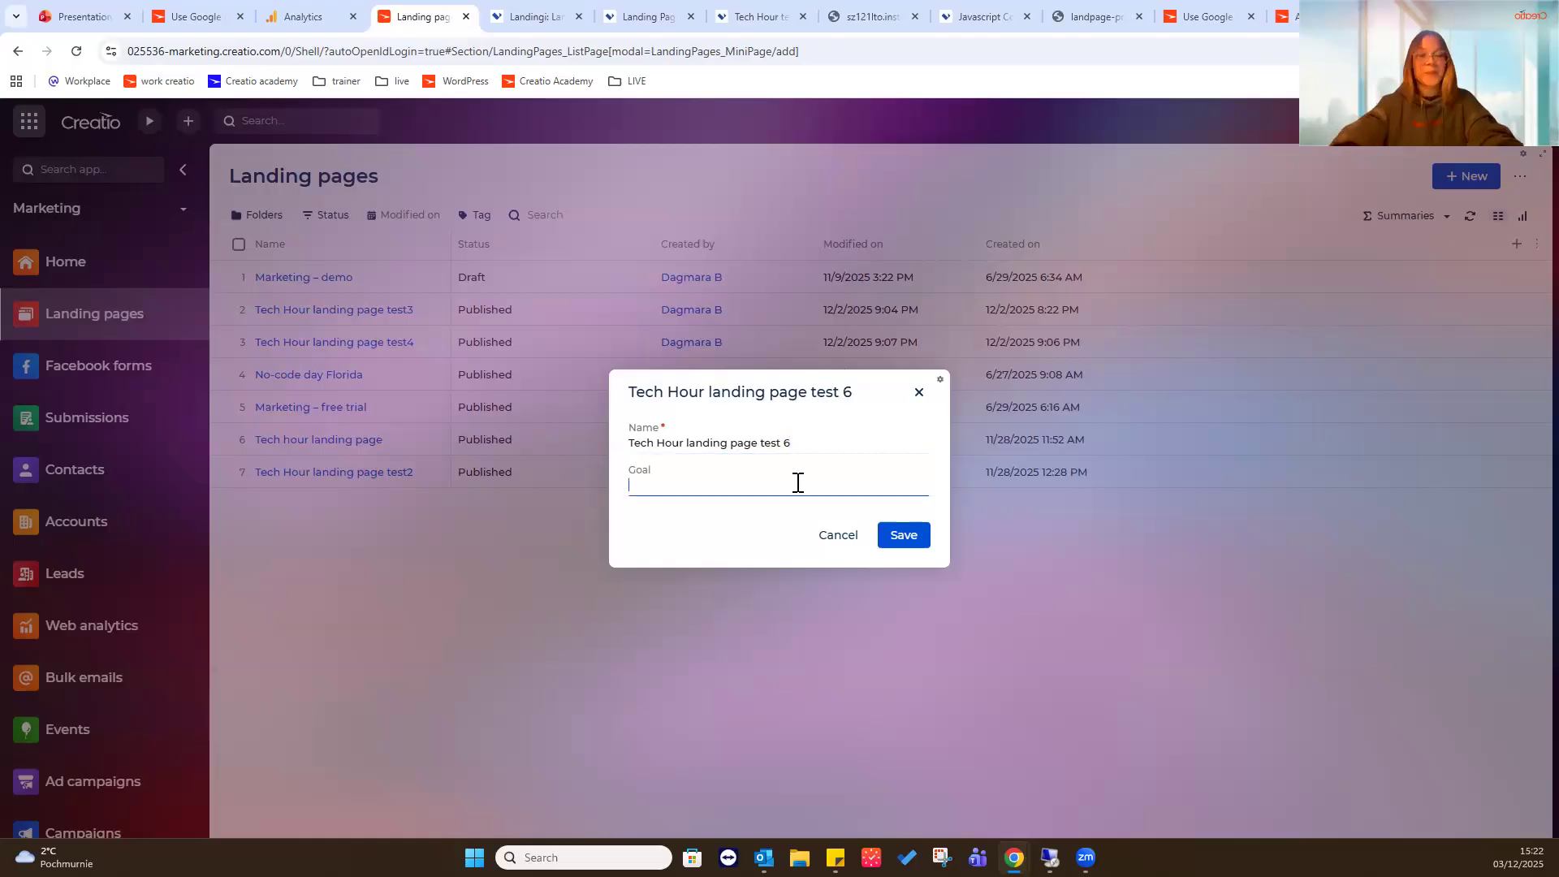
{"action": "type", "text": "Tech Hour"}
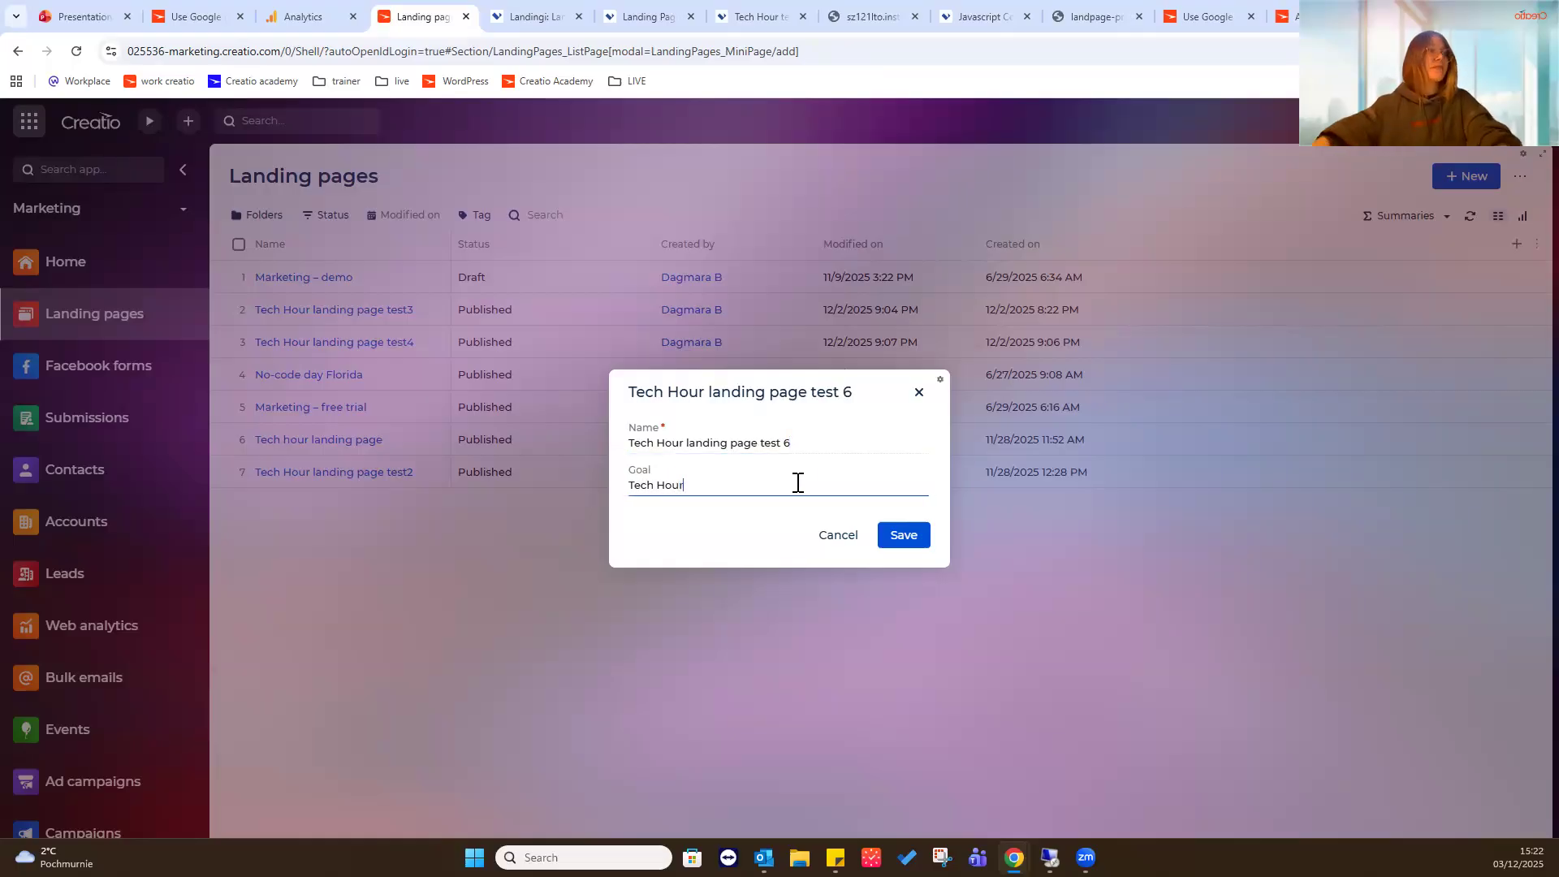
{"action": "left_click", "coordinate": [903, 538]}
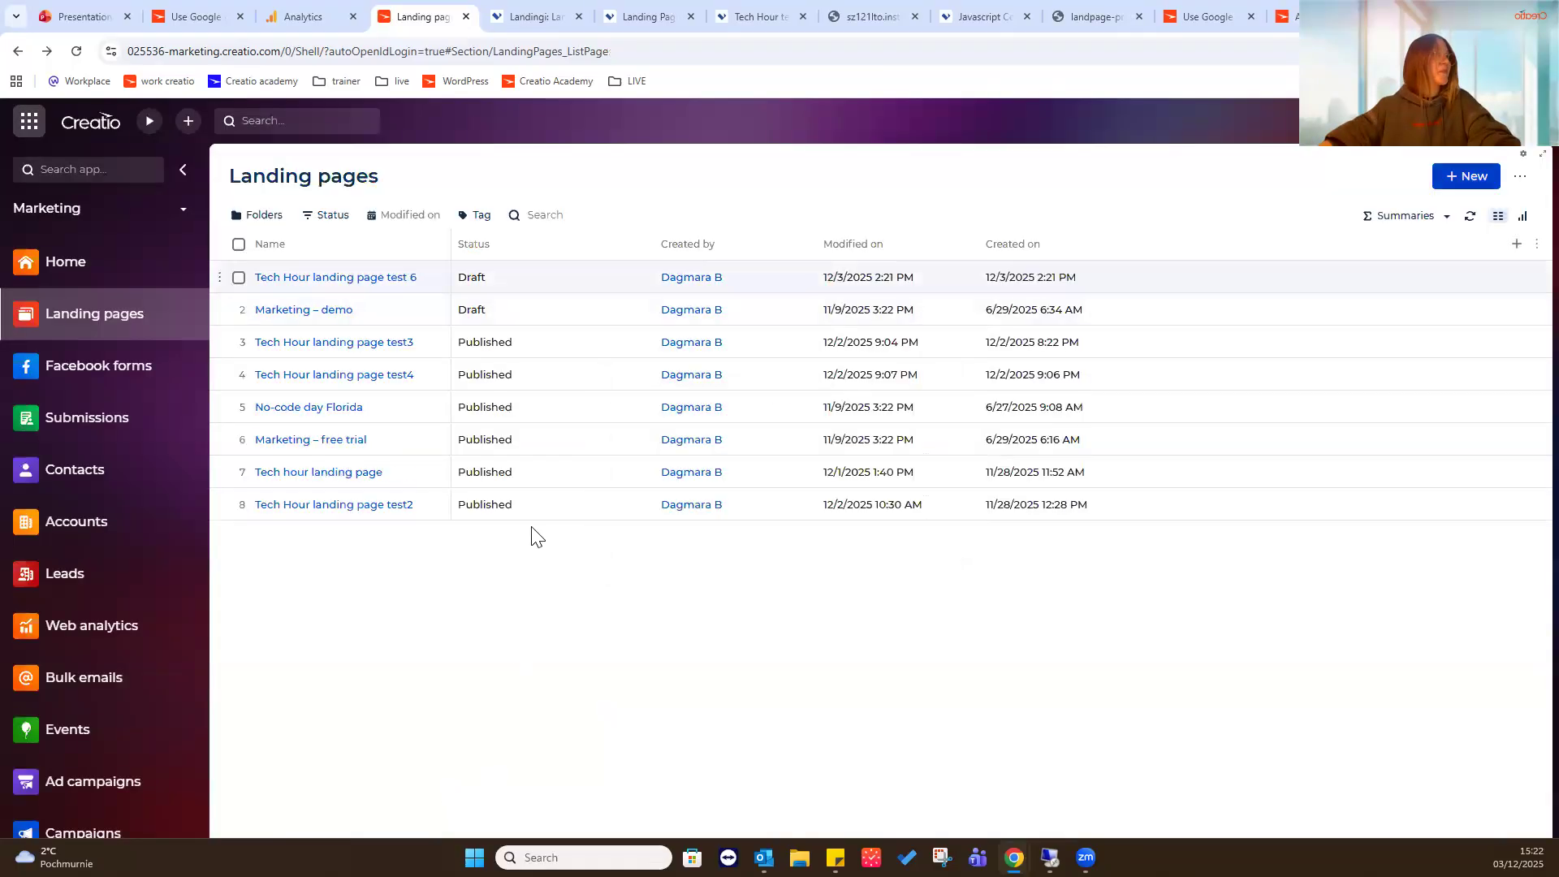
- Open the Tech Hour landing page test 6 record in the landing page designer and insert christmas.jpg as an image block
{"action": "left_click", "coordinate": [406, 276]}
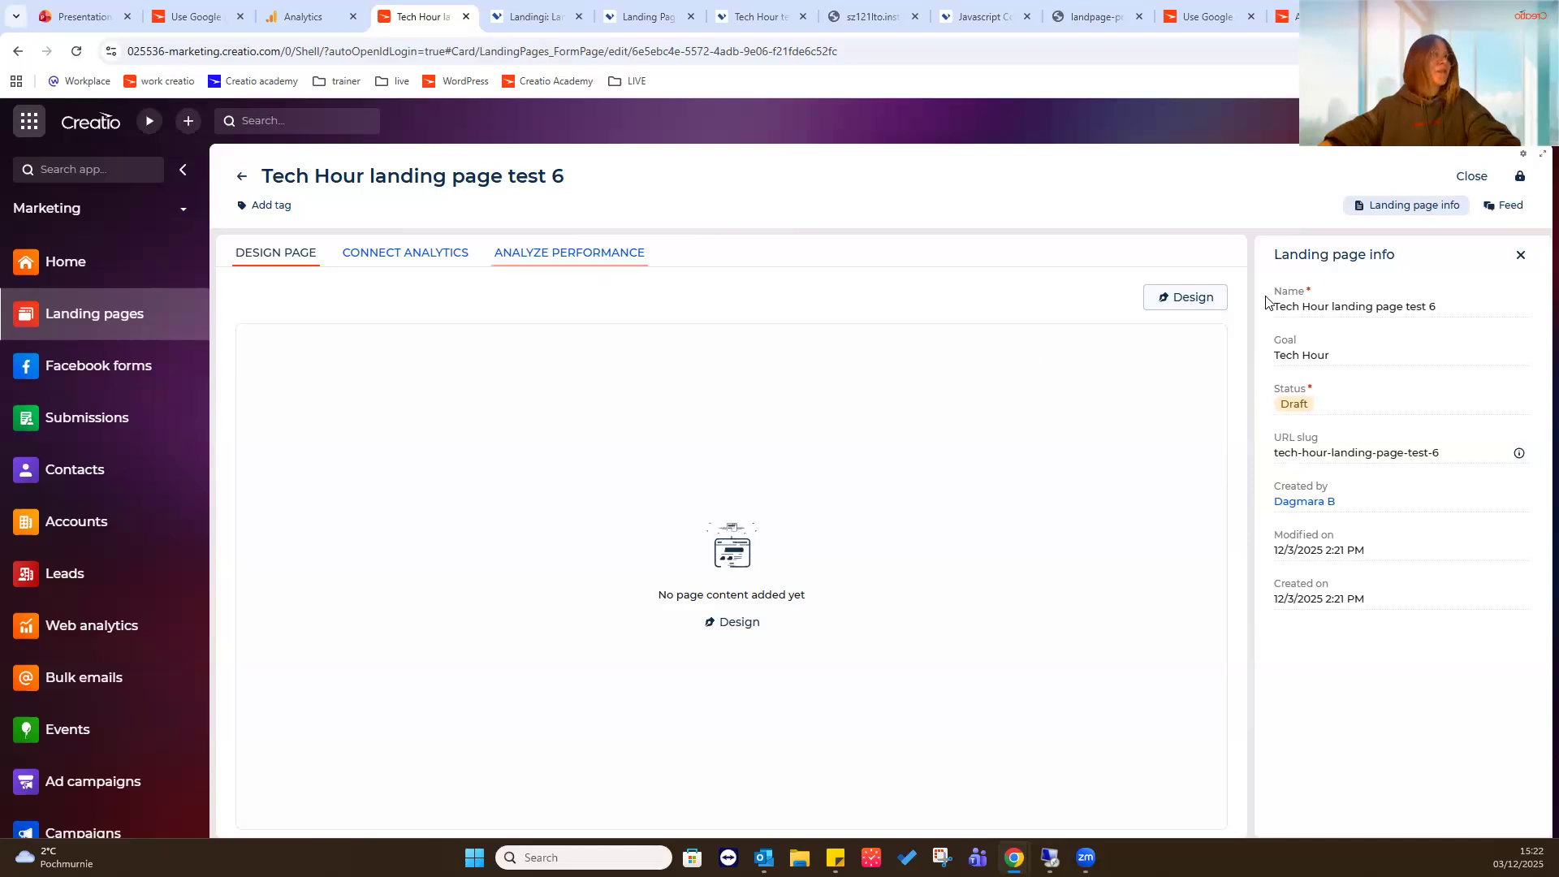
{"action": "left_click", "coordinate": [1216, 302]}
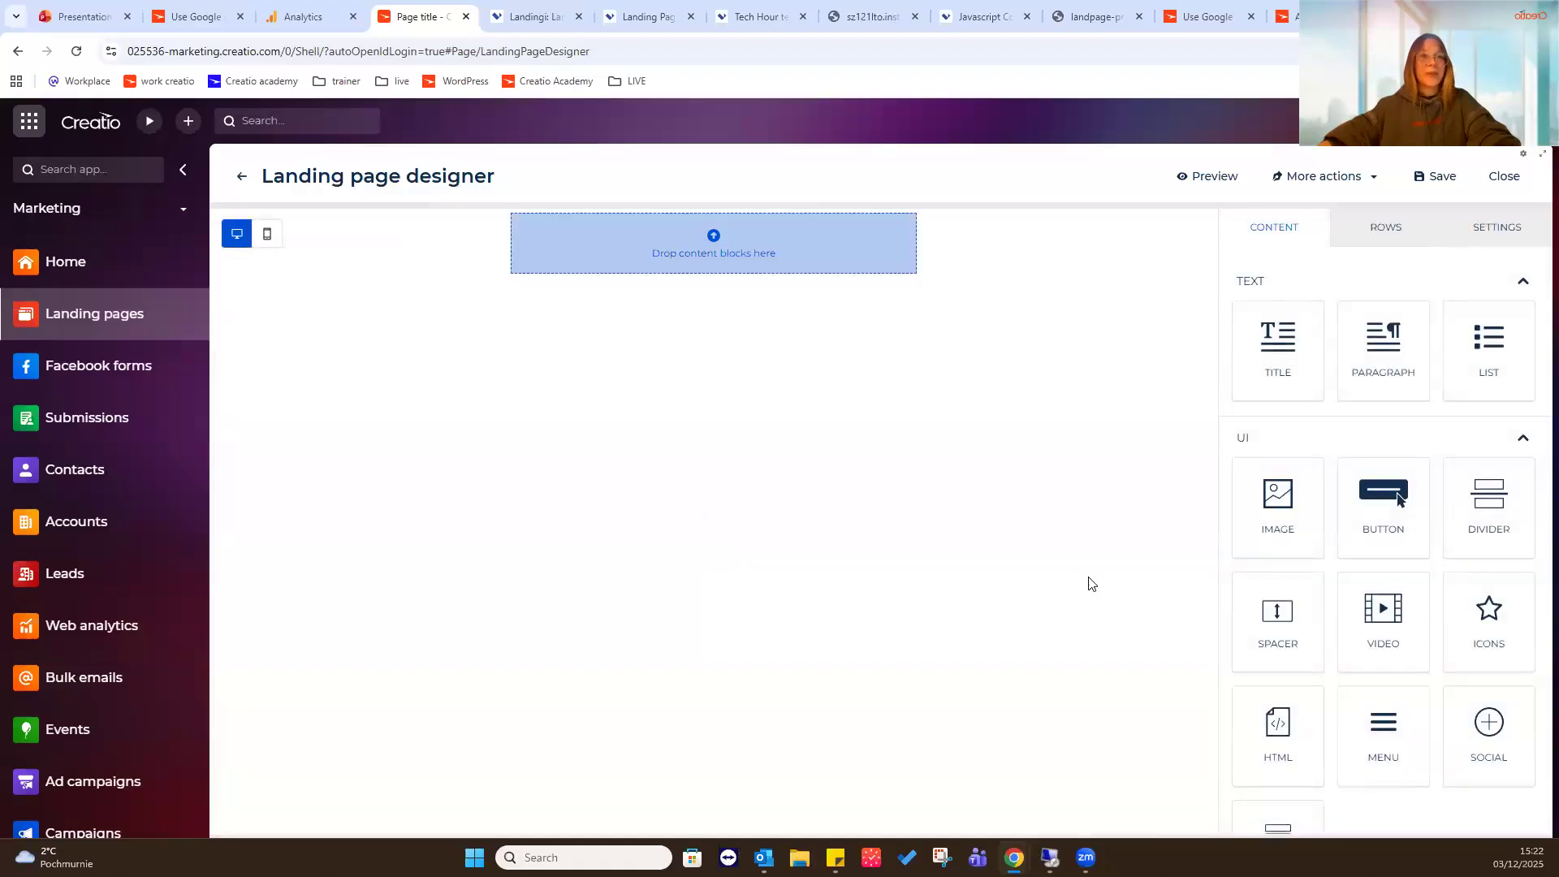
{"action": "left_click_drag", "start_coordinate": [832, 281], "coordinate": [750, 234]}
{"action": "left_click", "coordinate": [692, 327]}
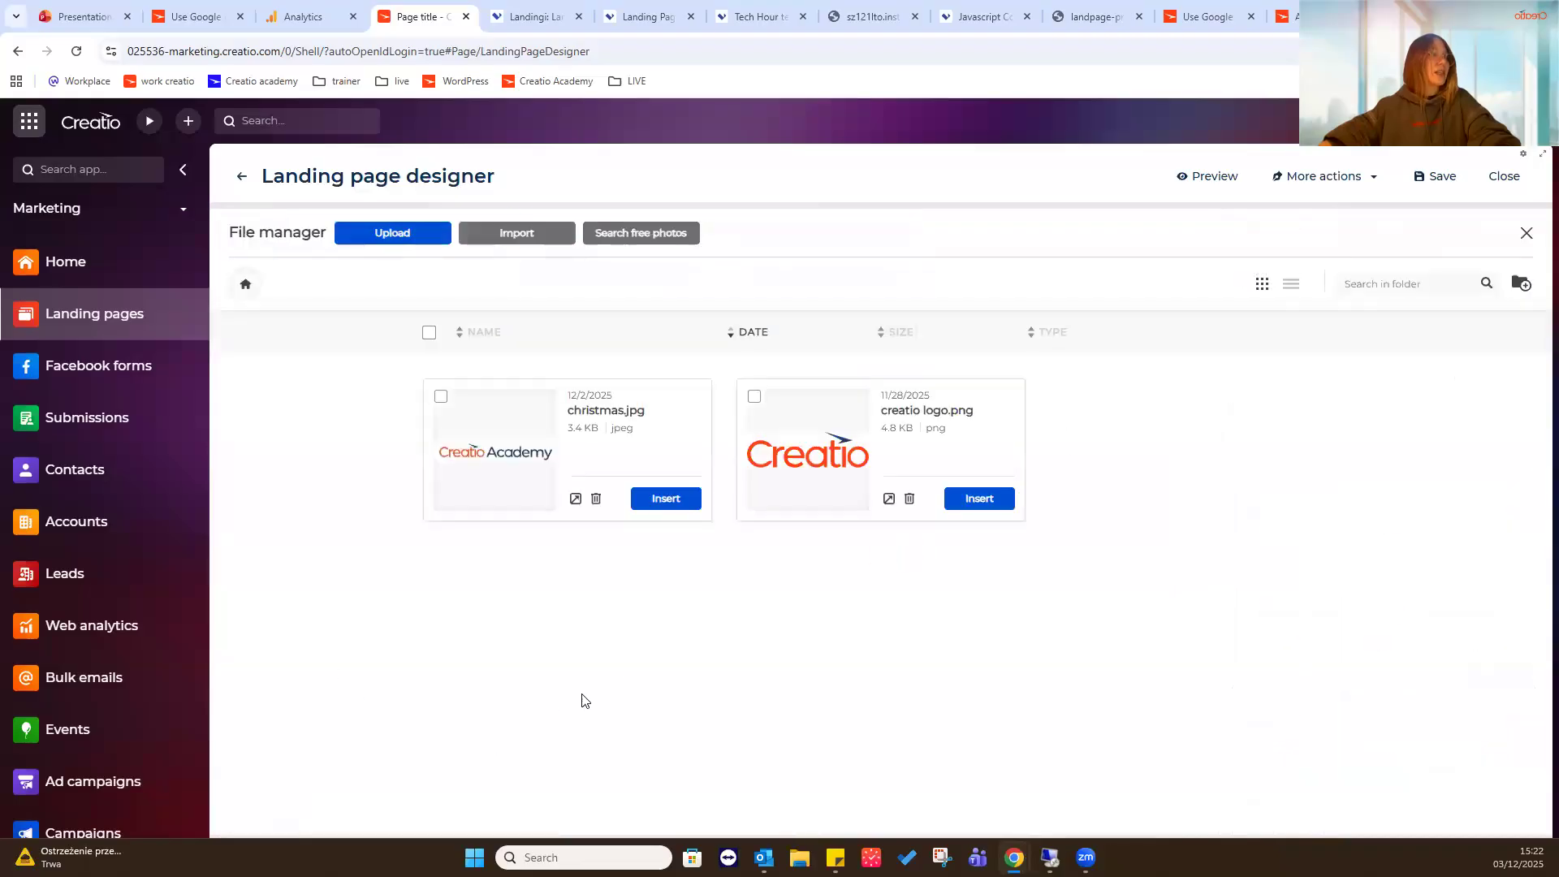
{"action": "left_click", "coordinate": [665, 499]}
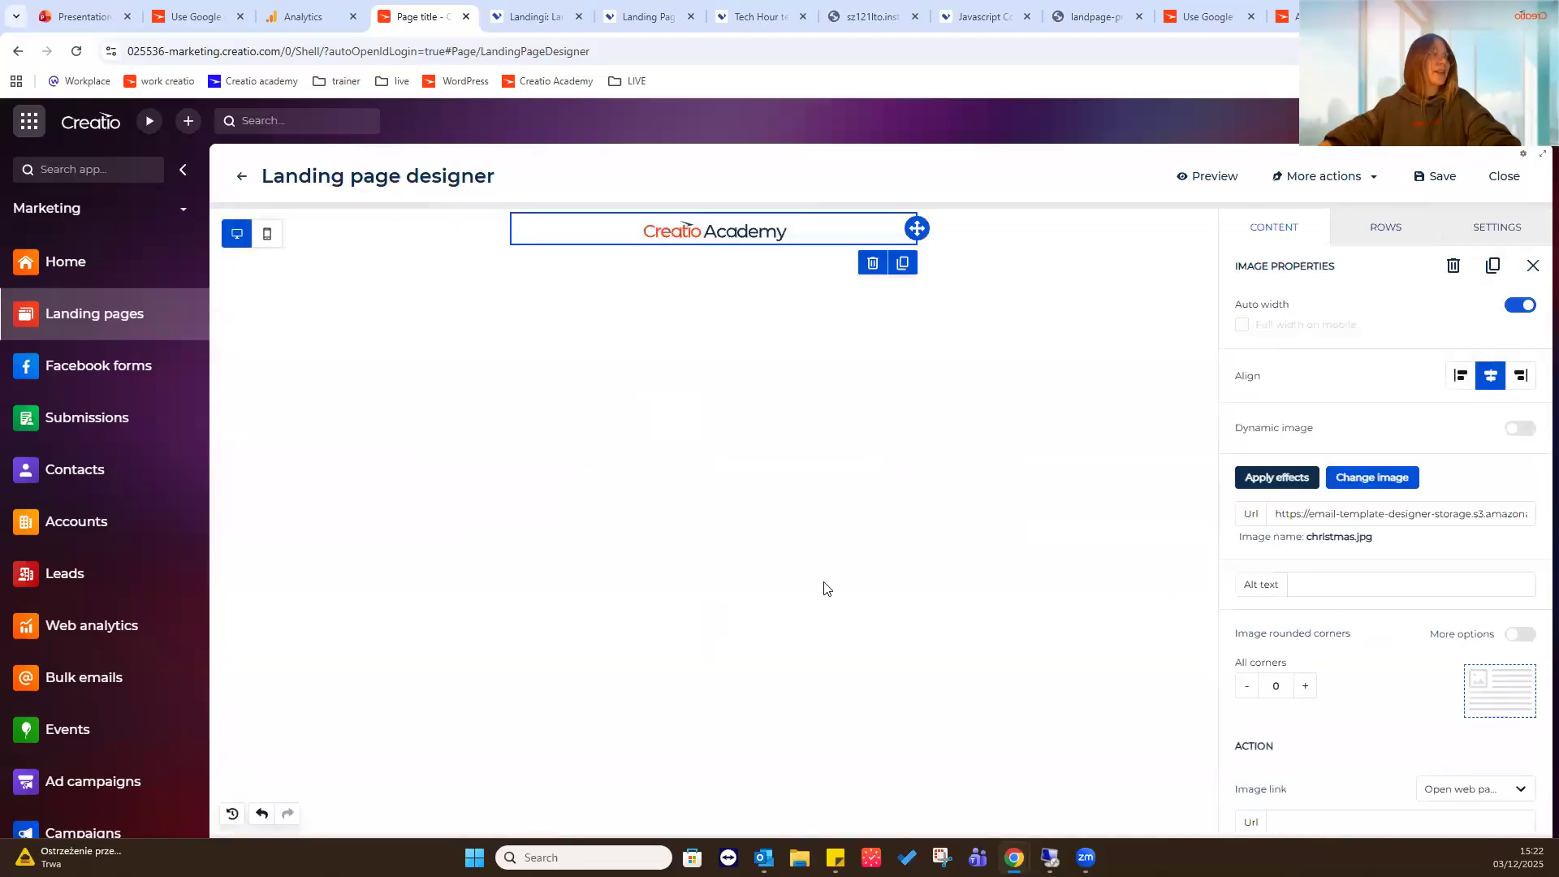
- Add a title block below the image reading "Use Google Analytics on landing pages designed in Creatio" and set its letter spacing to 1
{"action": "left_click", "coordinate": [1309, 234]}
{"action": "left_click_drag", "start_coordinate": [1281, 344], "coordinate": [670, 244]}
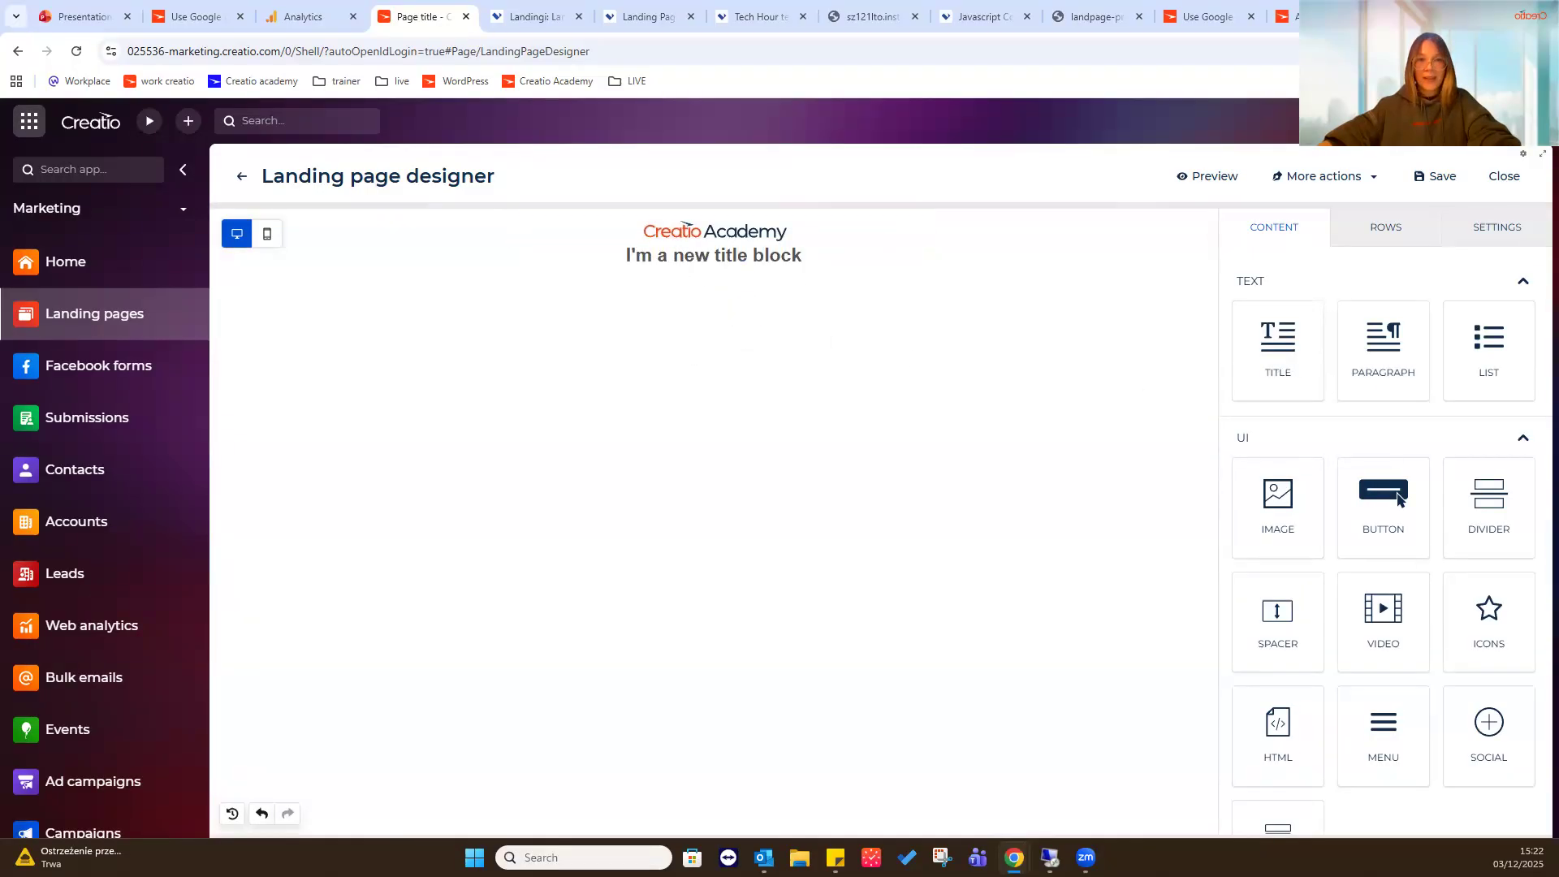
{"action": "left_click", "coordinate": [766, 255]}
{"action": "key", "text": "ctrl+a"}
{"action": "type", "text": "Use Google Analytics on landing pages designed in Creatio"}
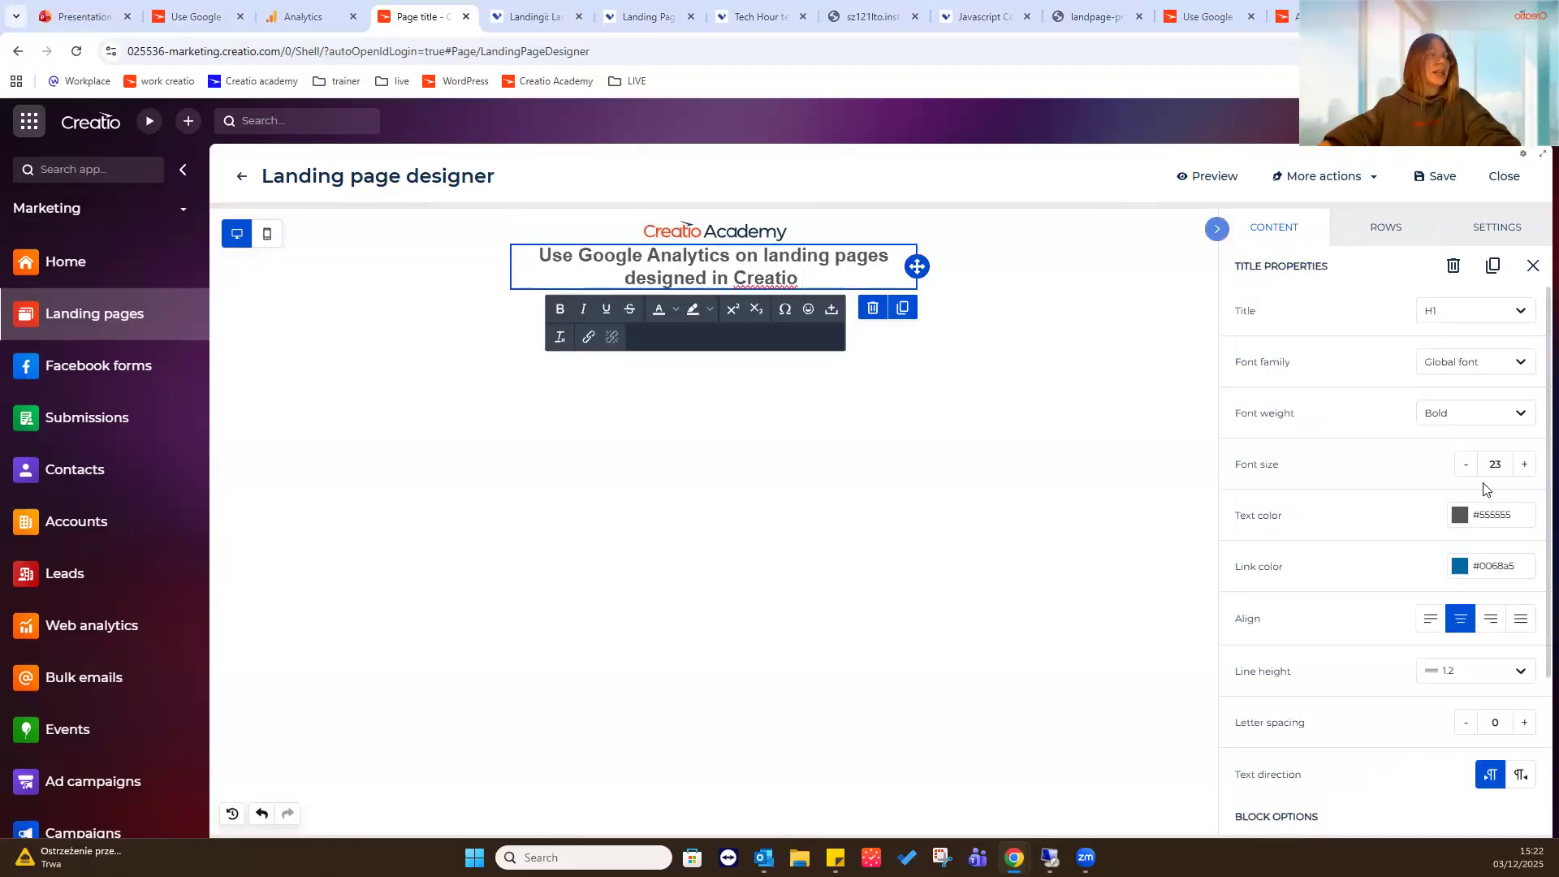
{"action": "left_click", "coordinate": [1524, 726]}
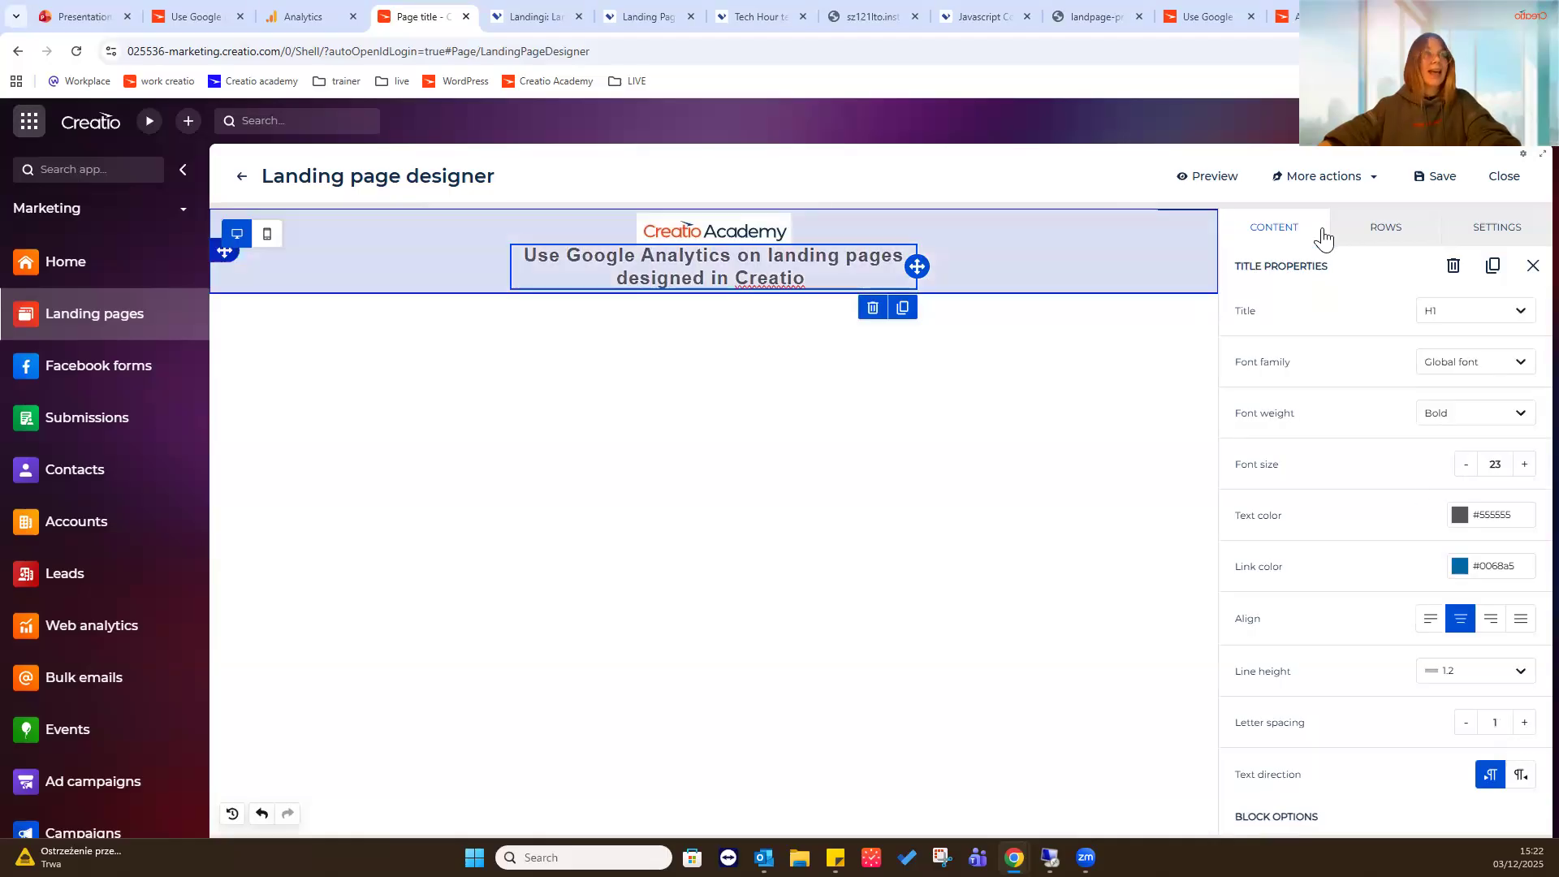
- Add a form block below the title on the landing page
{"action": "left_click", "coordinate": [1316, 233]}
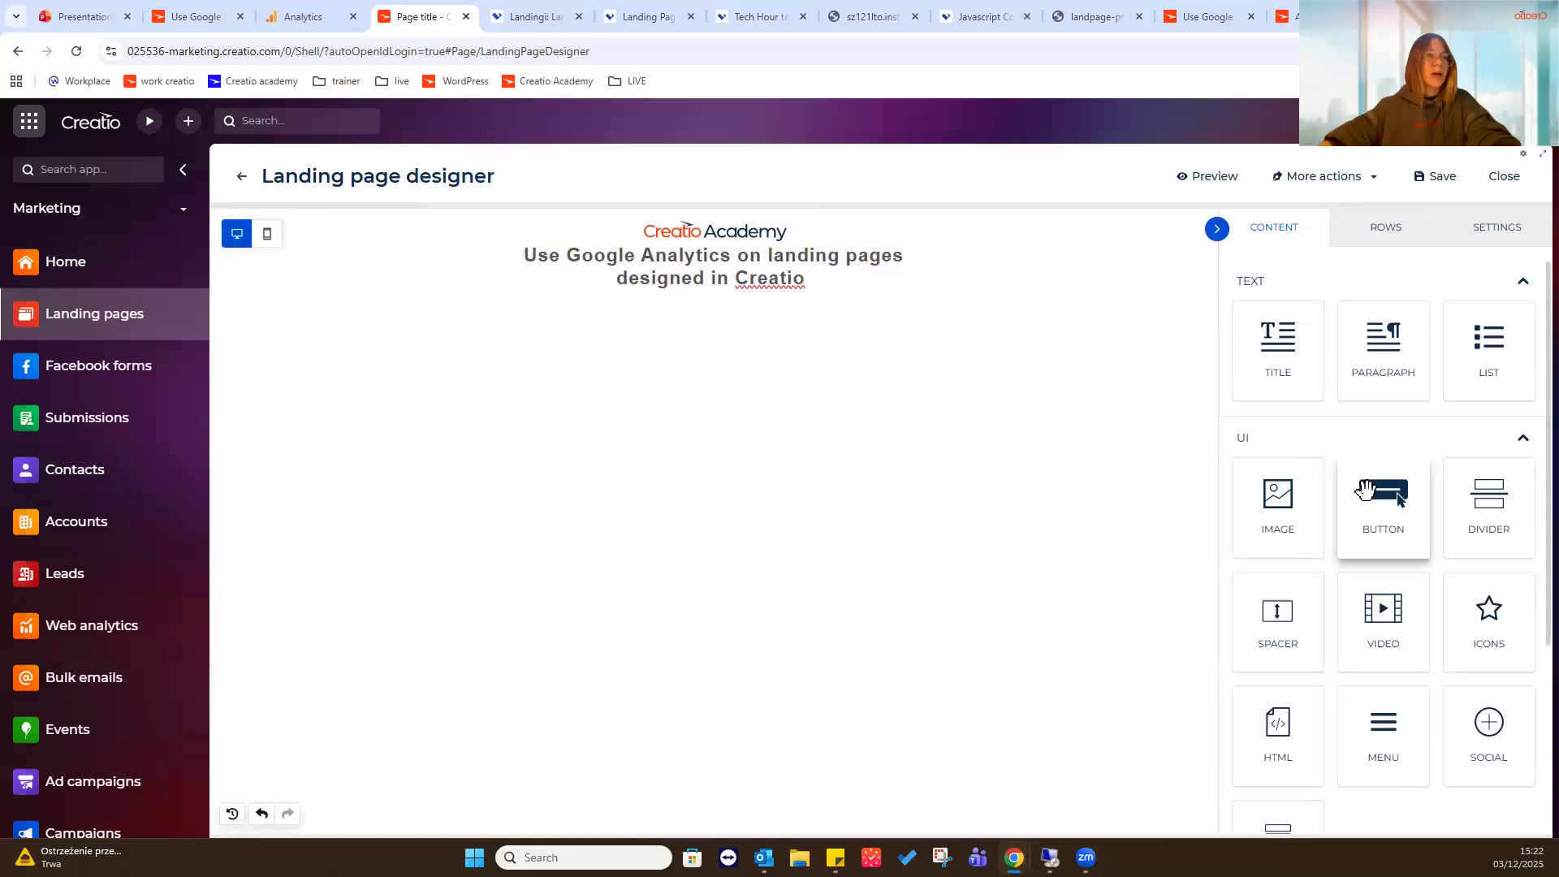
{"action": "scroll", "coordinate": [1367, 487], "scroll_direction": "down", "scroll_amount": 2}
{"action": "left_click_drag", "start_coordinate": [1277, 767], "coordinate": [621, 295]}
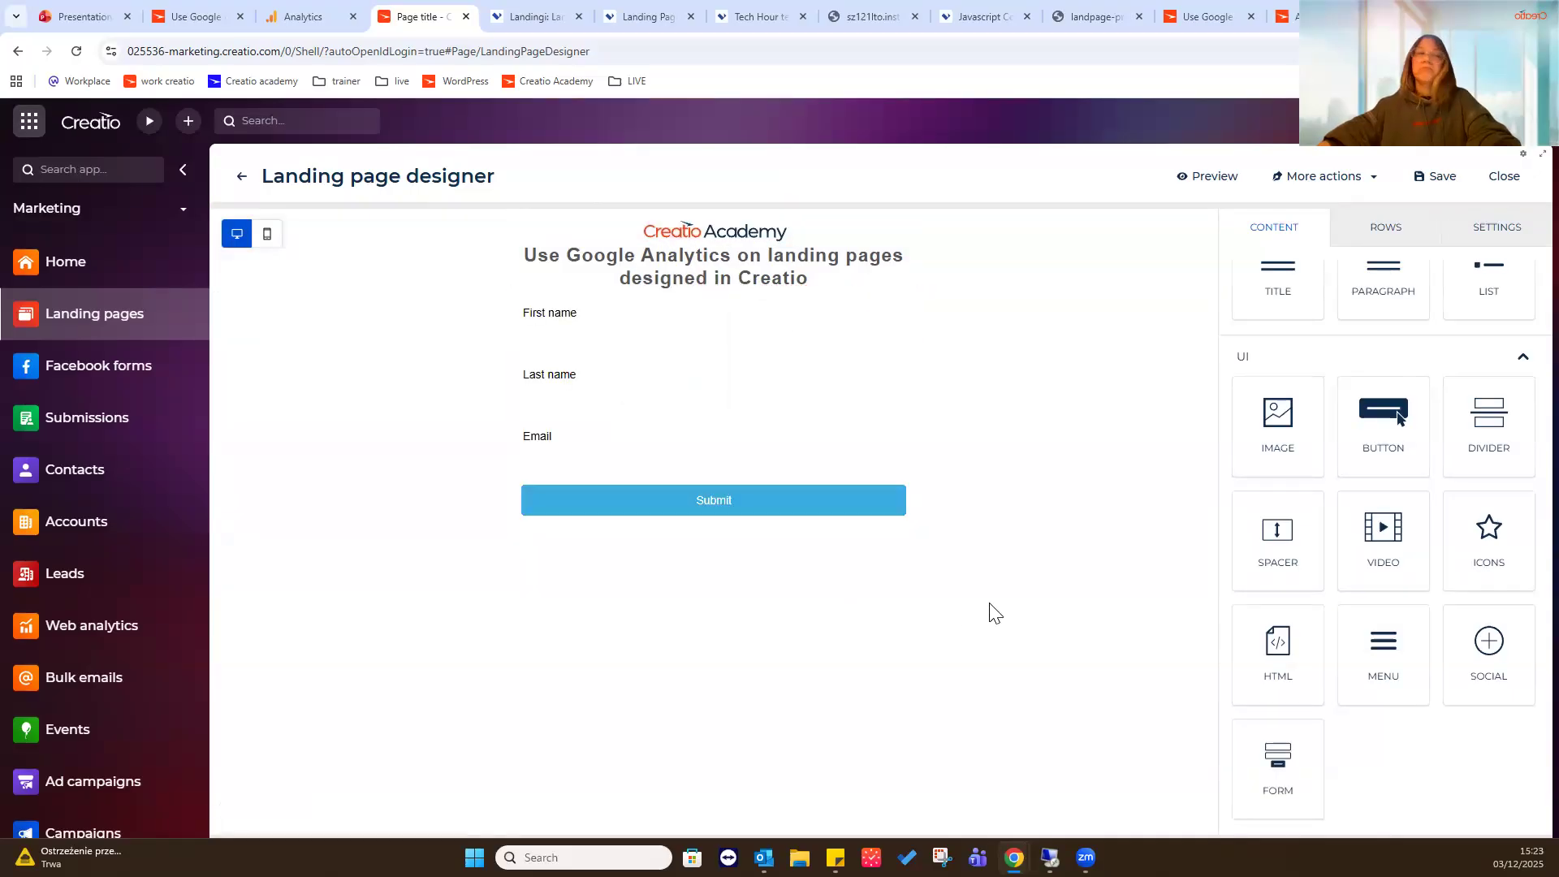
- Review the form block's properties and set its Submit button width to 35%
{"action": "left_click", "coordinate": [940, 491]}
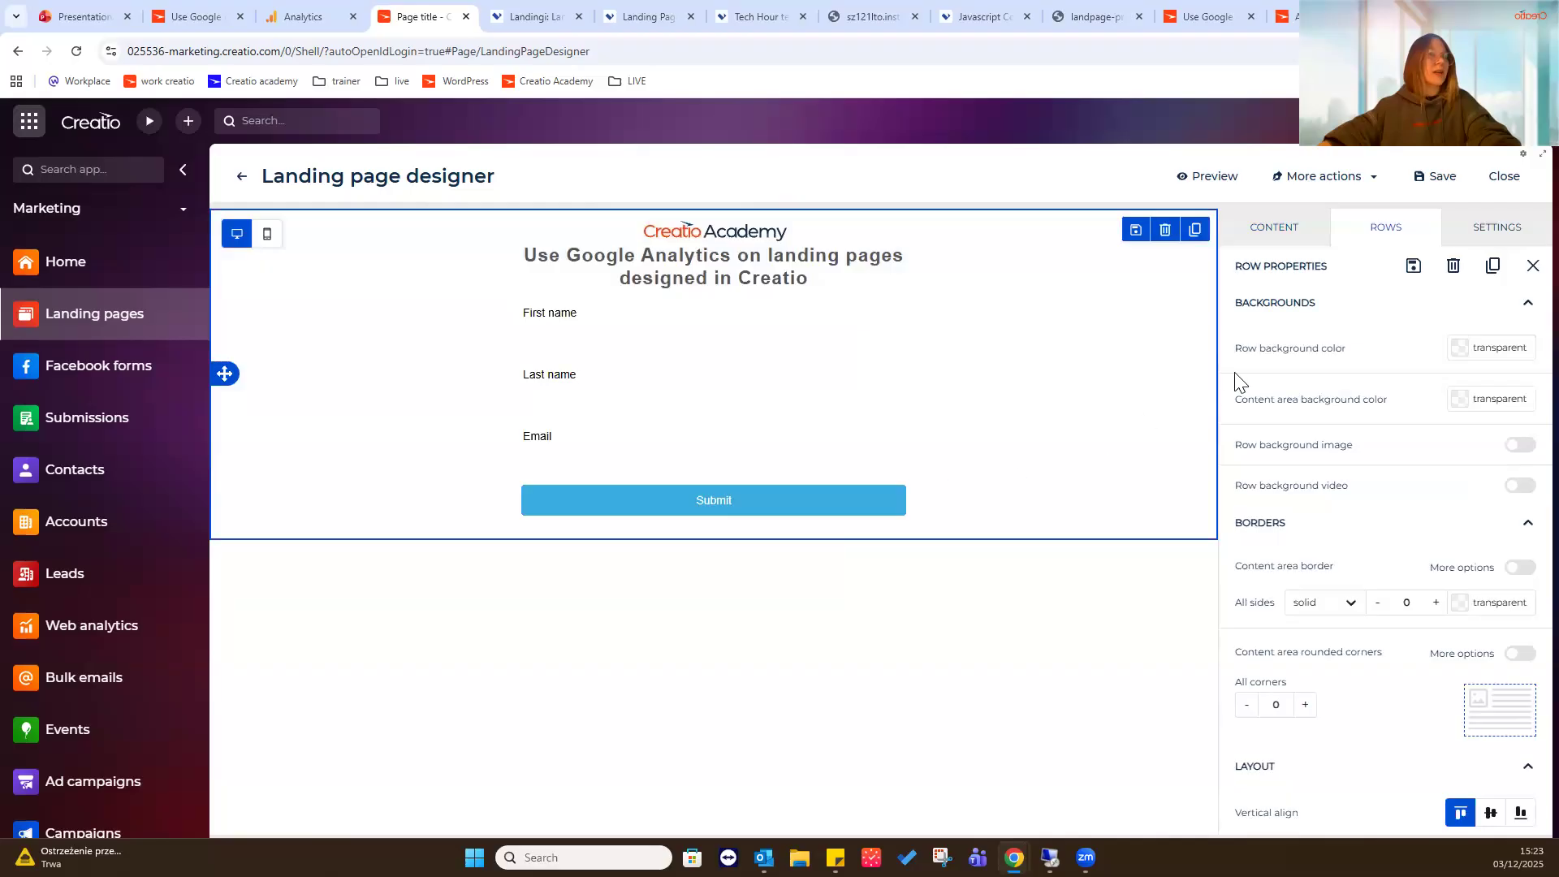
{"action": "scroll", "coordinate": [1445, 398], "scroll_direction": "down", "scroll_amount": 2}
{"action": "left_click", "coordinate": [821, 489]}
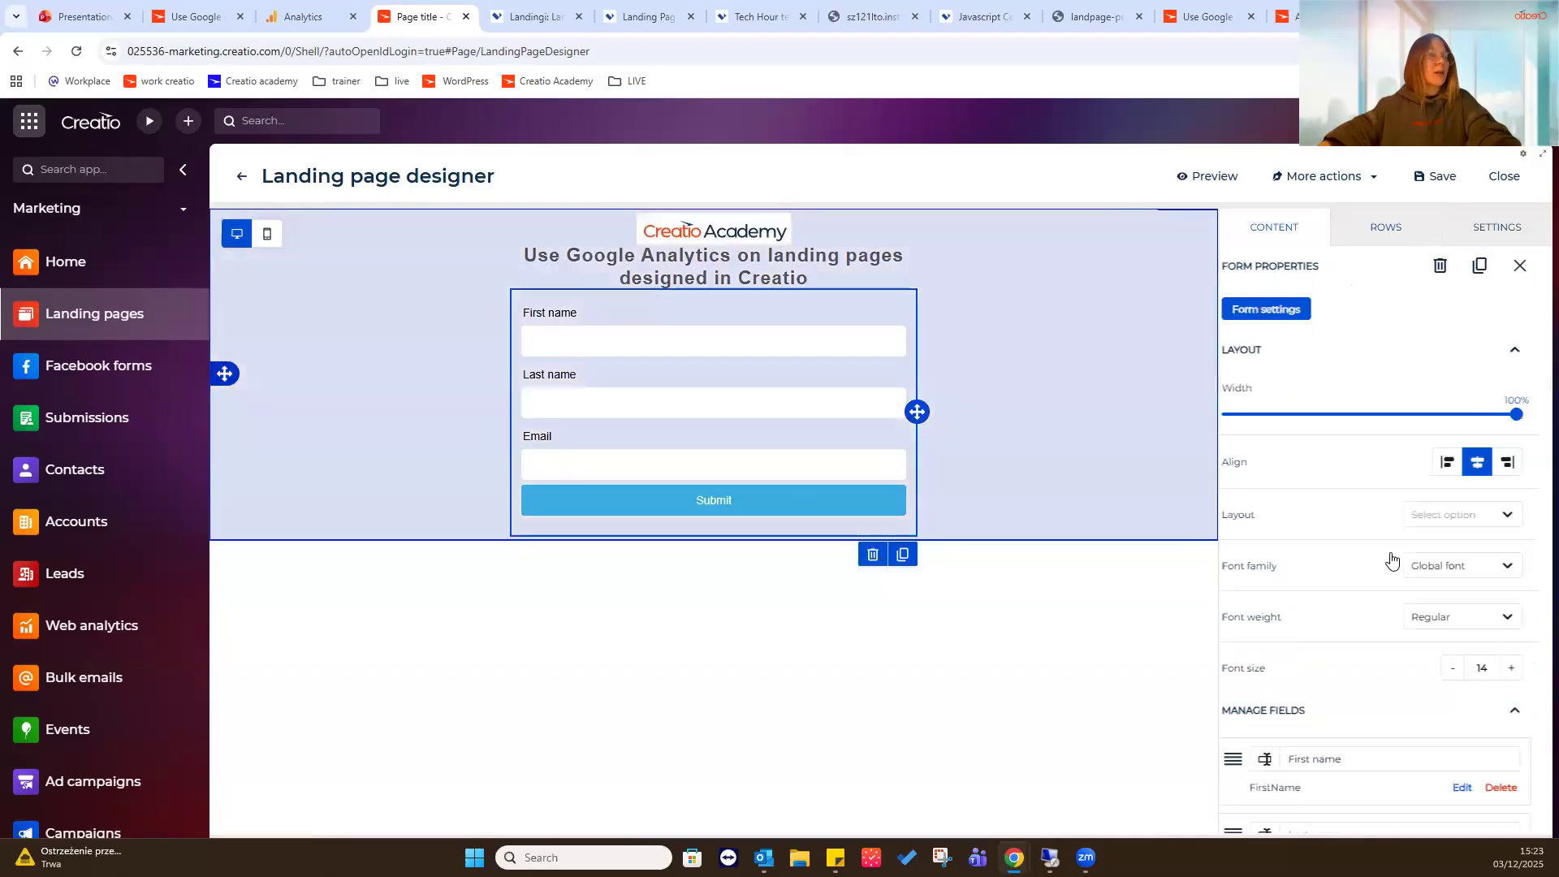
{"action": "scroll", "coordinate": [1365, 511], "scroll_direction": "down", "scroll_amount": 5}
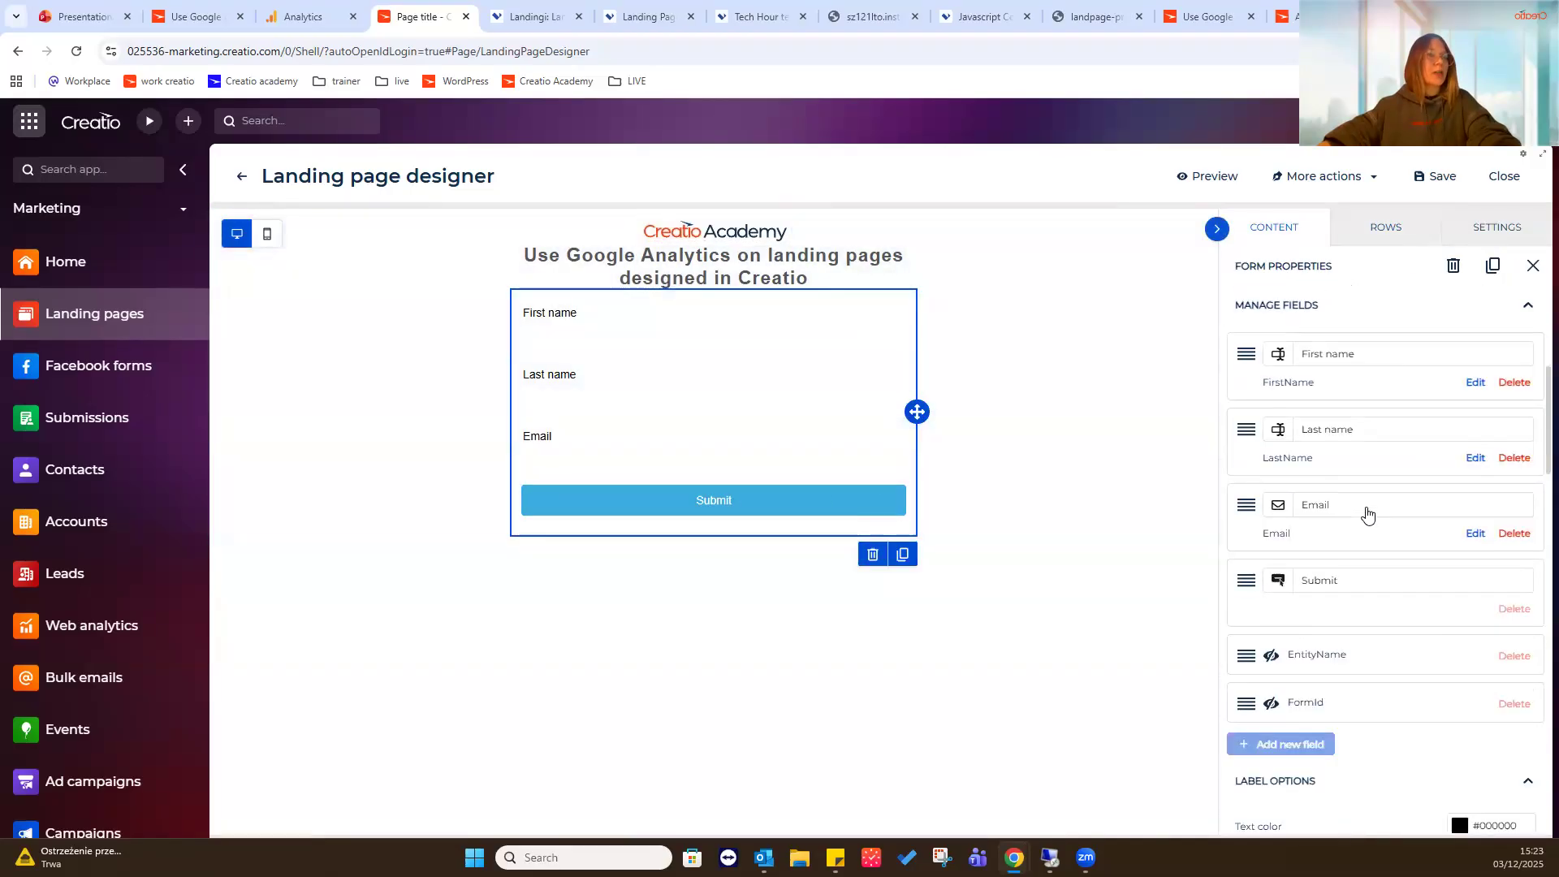
{"action": "scroll", "coordinate": [1453, 512], "scroll_direction": "down", "scroll_amount": 8}
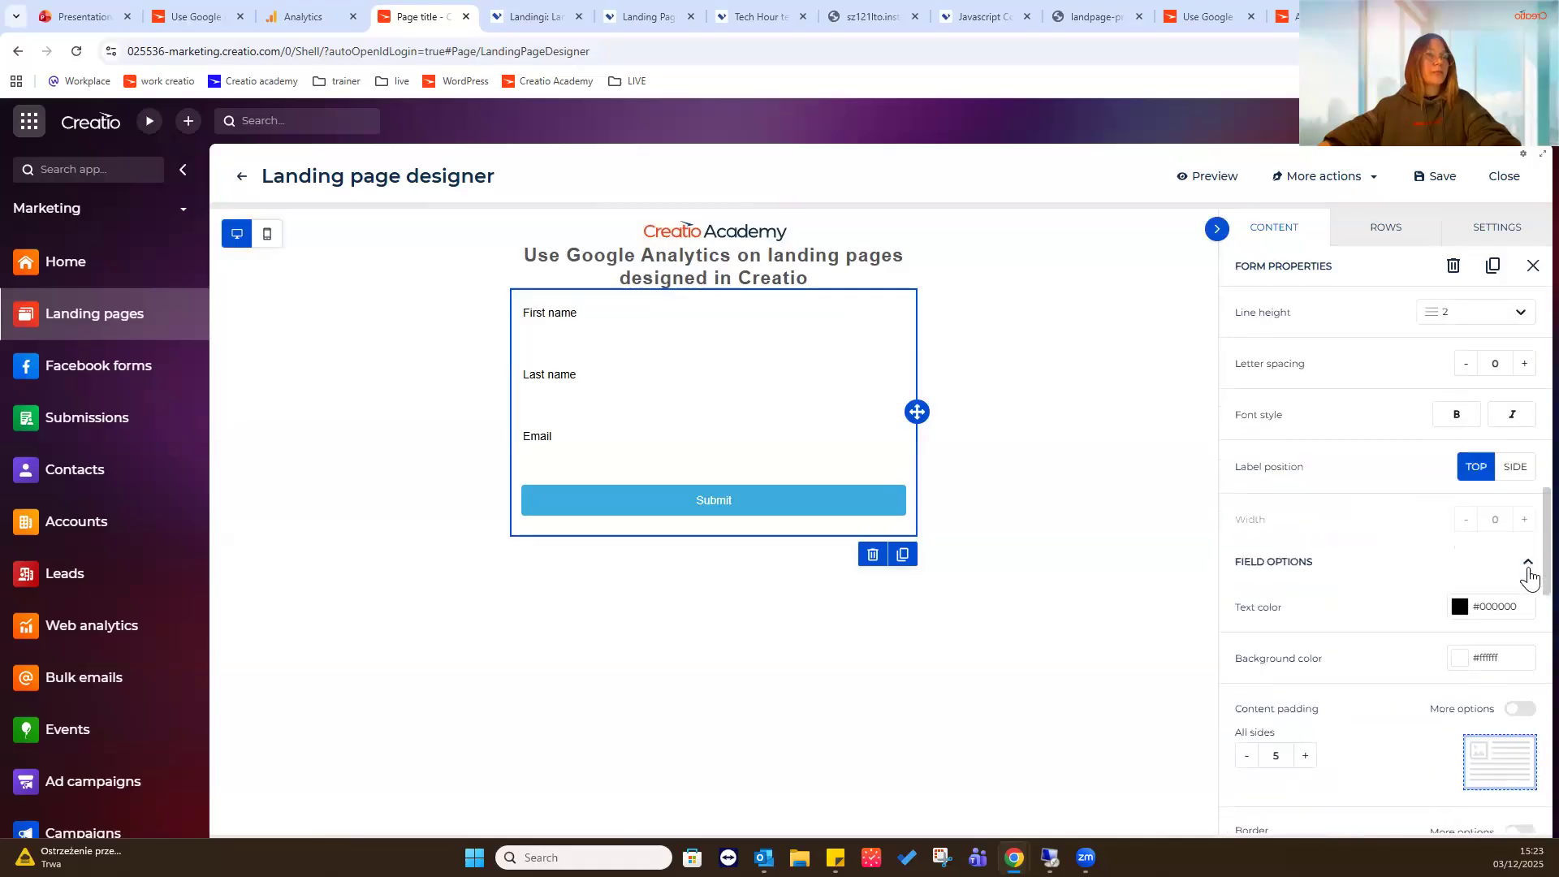
{"action": "scroll", "coordinate": [1529, 577], "scroll_direction": "down", "scroll_amount": 5}
{"action": "left_click_drag", "start_coordinate": [1435, 656], "coordinate": [1296, 655]}
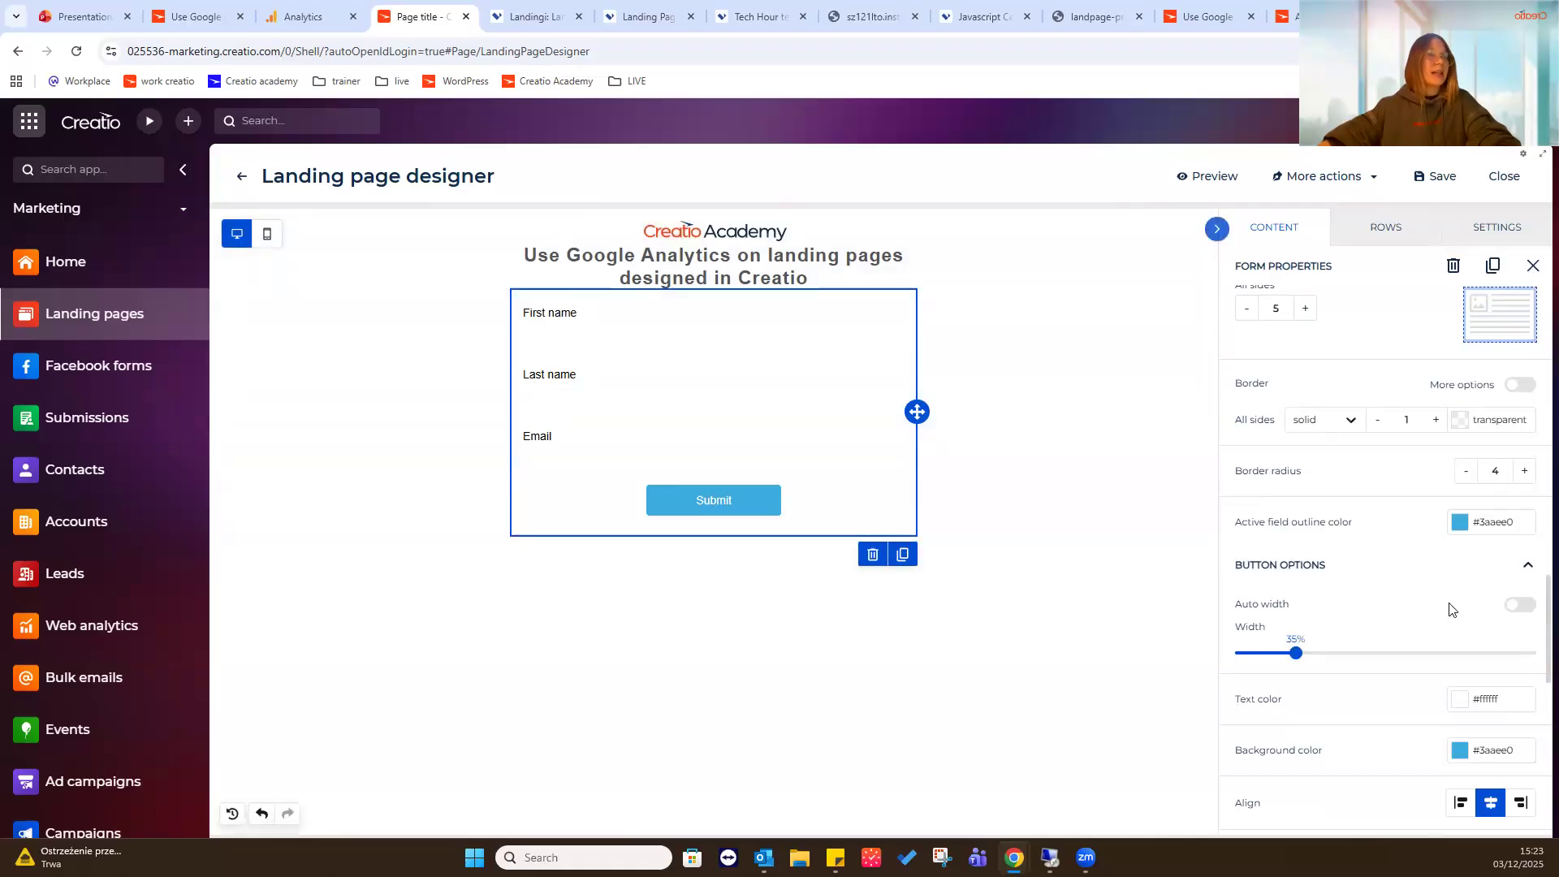
- Change the form's submit button label to "done!" and save the landing page design
{"action": "scroll", "coordinate": [1461, 607], "scroll_direction": "up", "scroll_amount": 1}
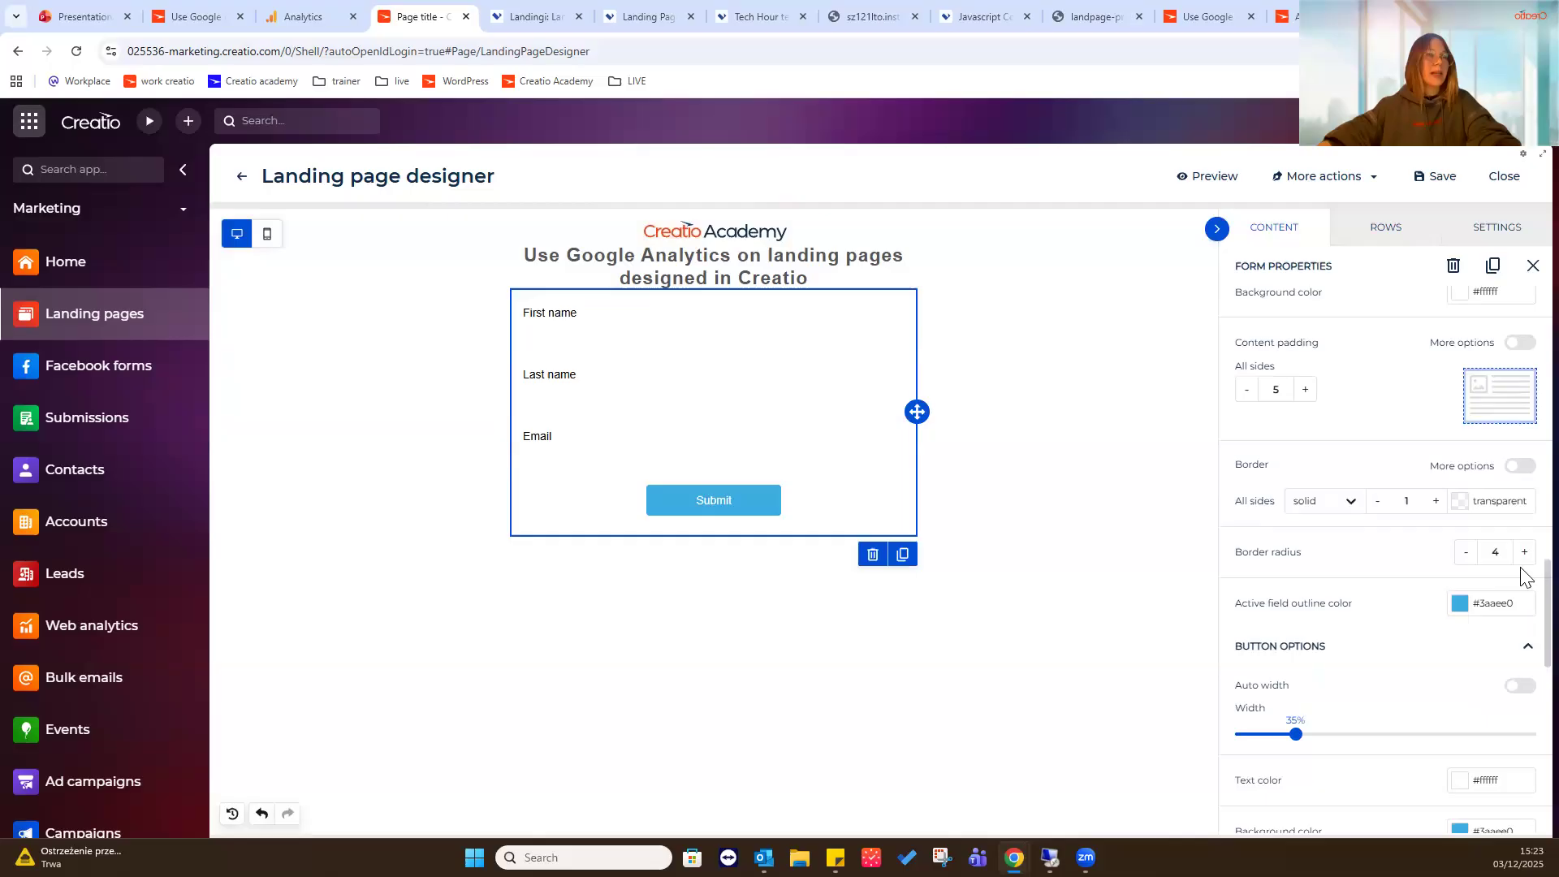
{"action": "scroll", "coordinate": [1532, 568], "scroll_direction": "up", "scroll_amount": 8}
{"action": "scroll", "coordinate": [1534, 431], "scroll_direction": "up", "scroll_amount": 1}
{"action": "left_click", "coordinate": [1315, 536]}
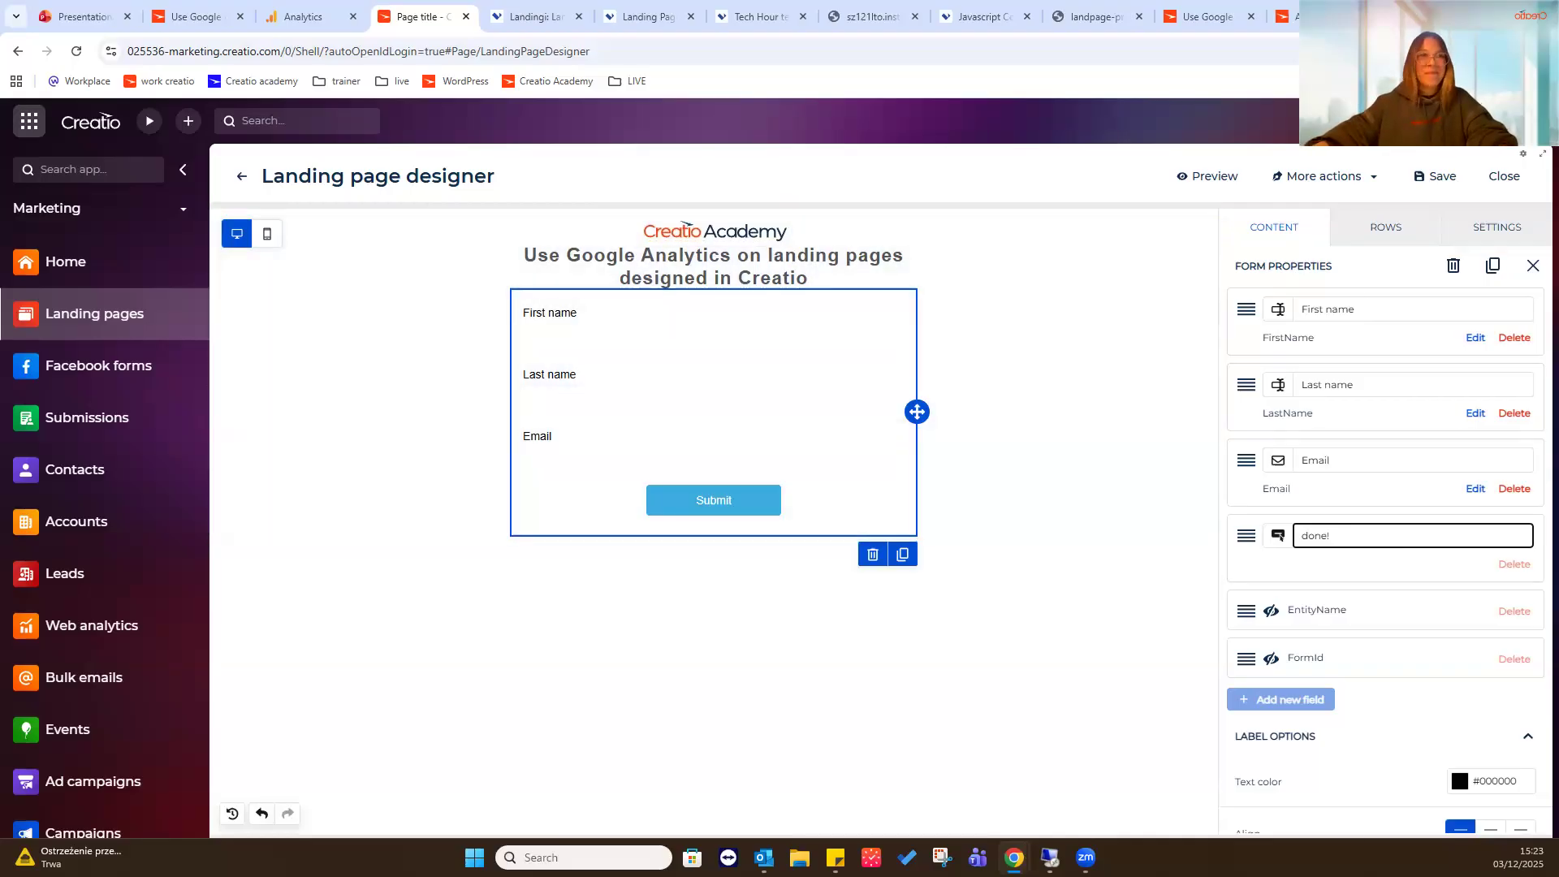
{"action": "left_click", "coordinate": [1281, 568]}
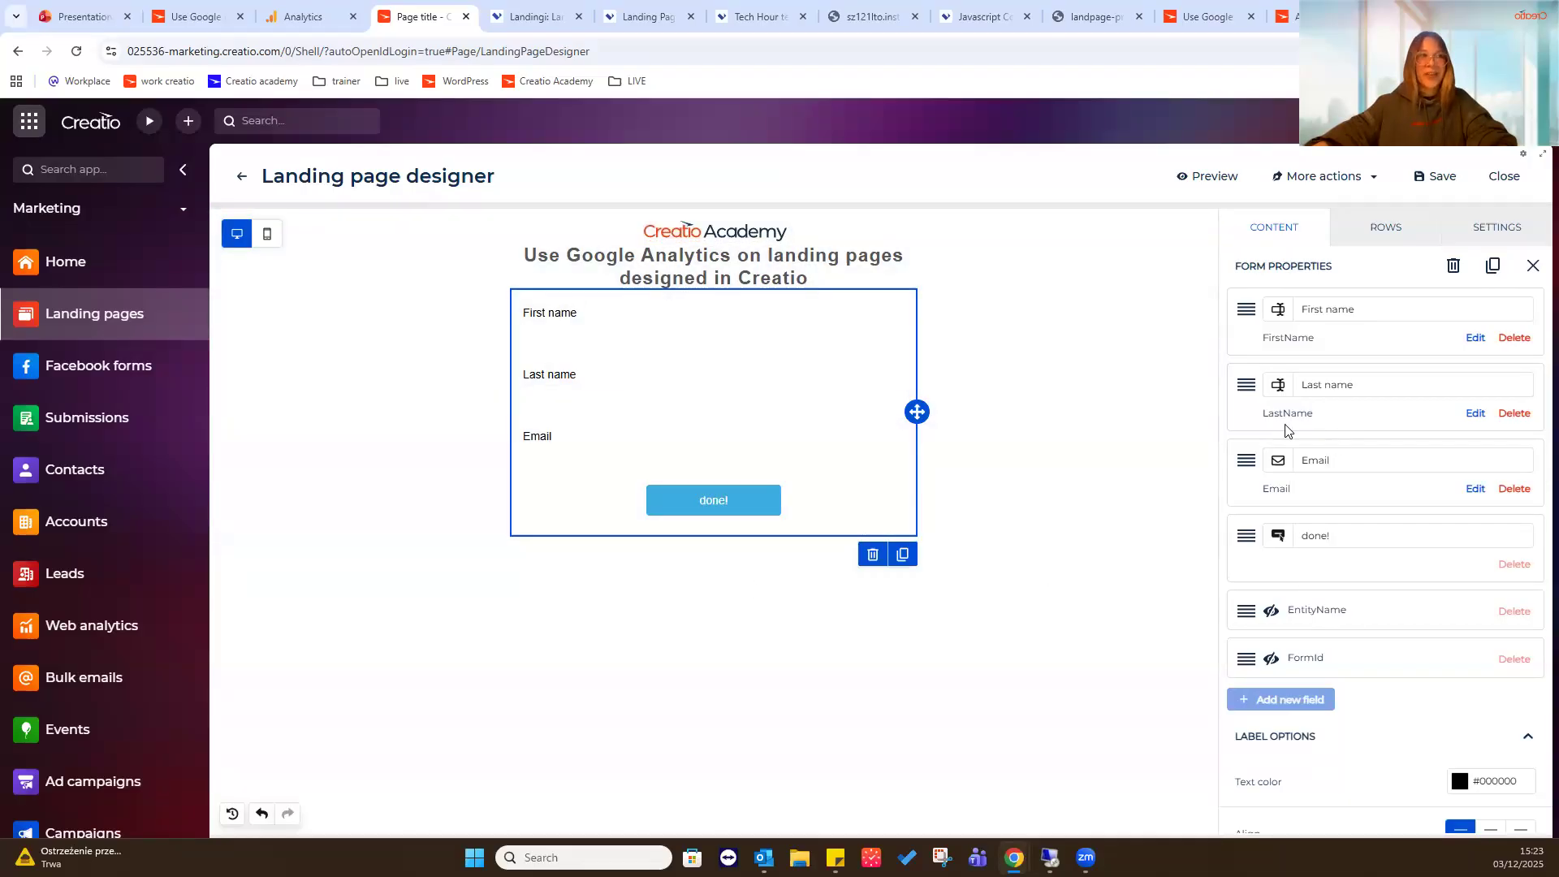
{"action": "scroll", "coordinate": [1378, 544], "scroll_direction": "down", "scroll_amount": 5}
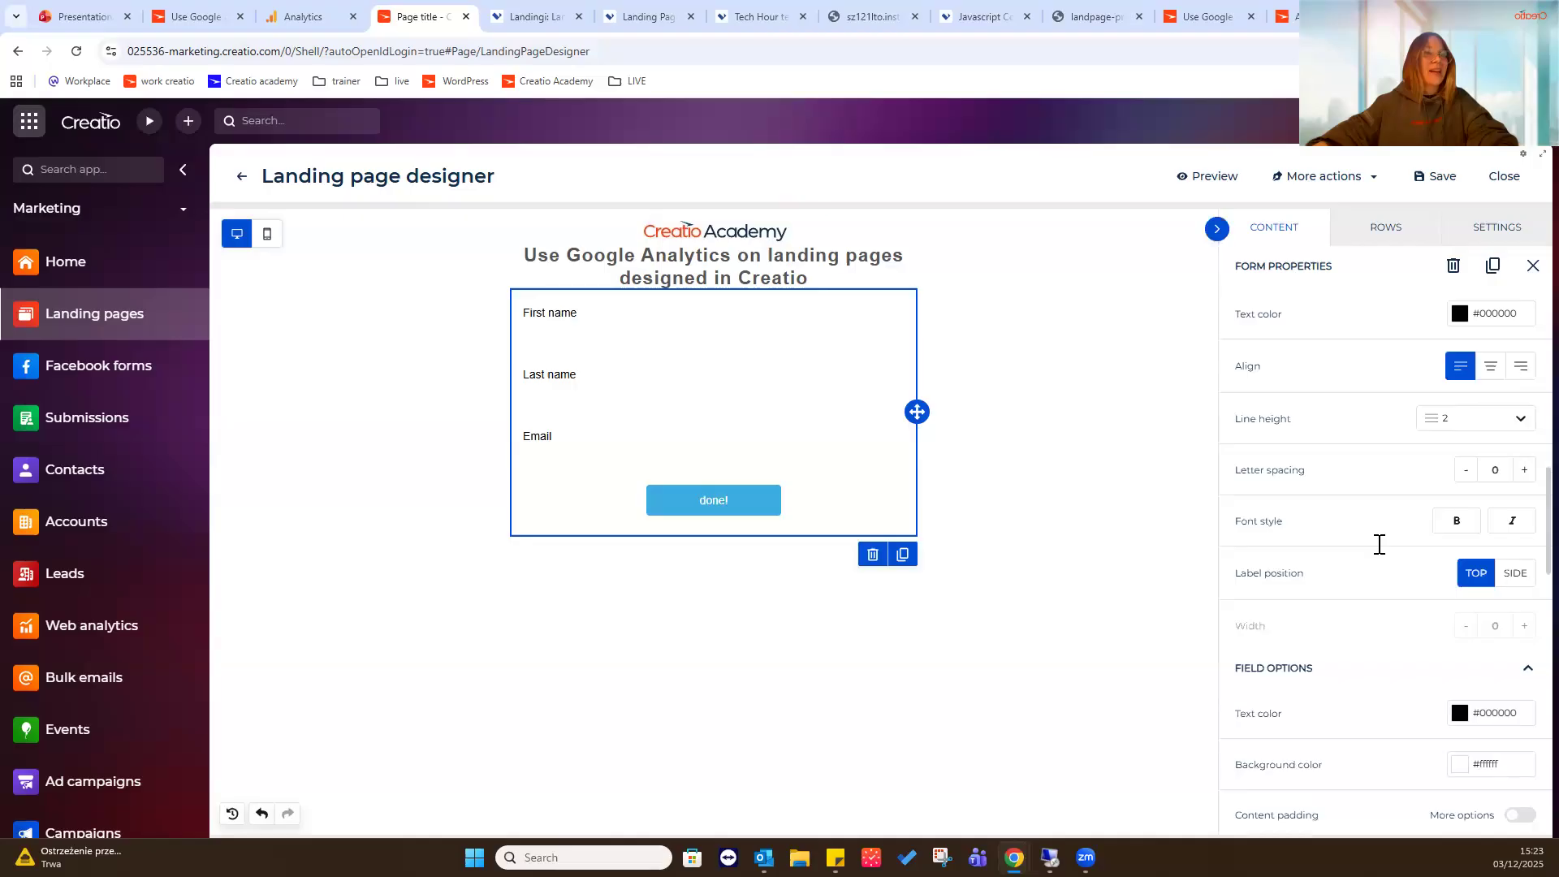
{"action": "scroll", "coordinate": [1379, 544], "scroll_direction": "down", "scroll_amount": 2}
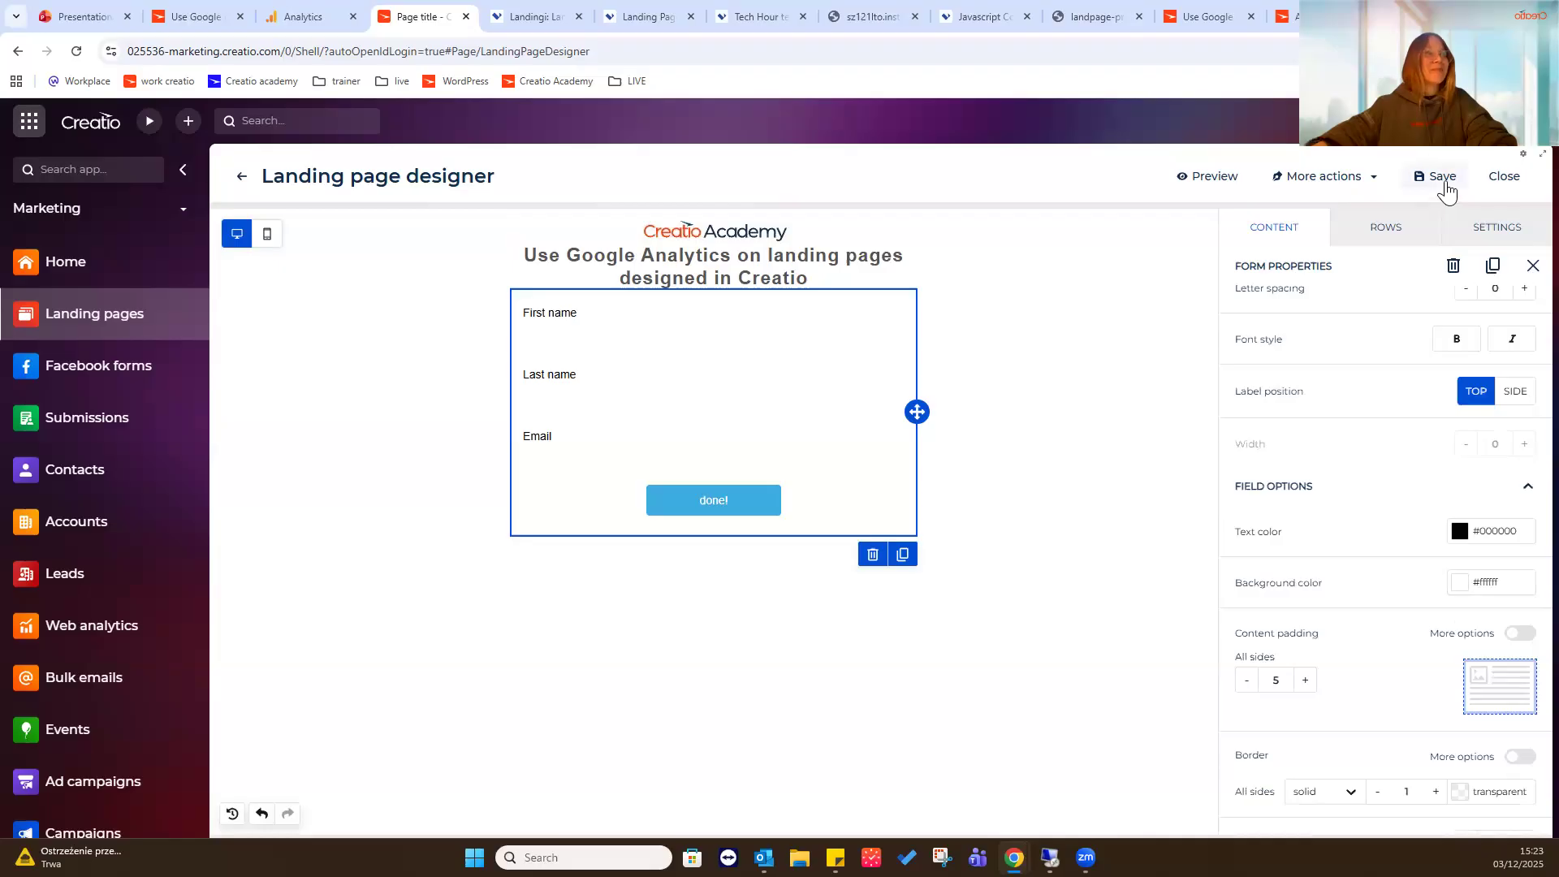
{"action": "left_click", "coordinate": [1441, 177]}
- Review the form settings, including the objects available for creating records on submission, and leave them without changes
{"action": "scroll", "coordinate": [1315, 584], "scroll_direction": "up", "scroll_amount": 3}
{"action": "scroll", "coordinate": [1315, 591], "scroll_direction": "up", "scroll_amount": 10}
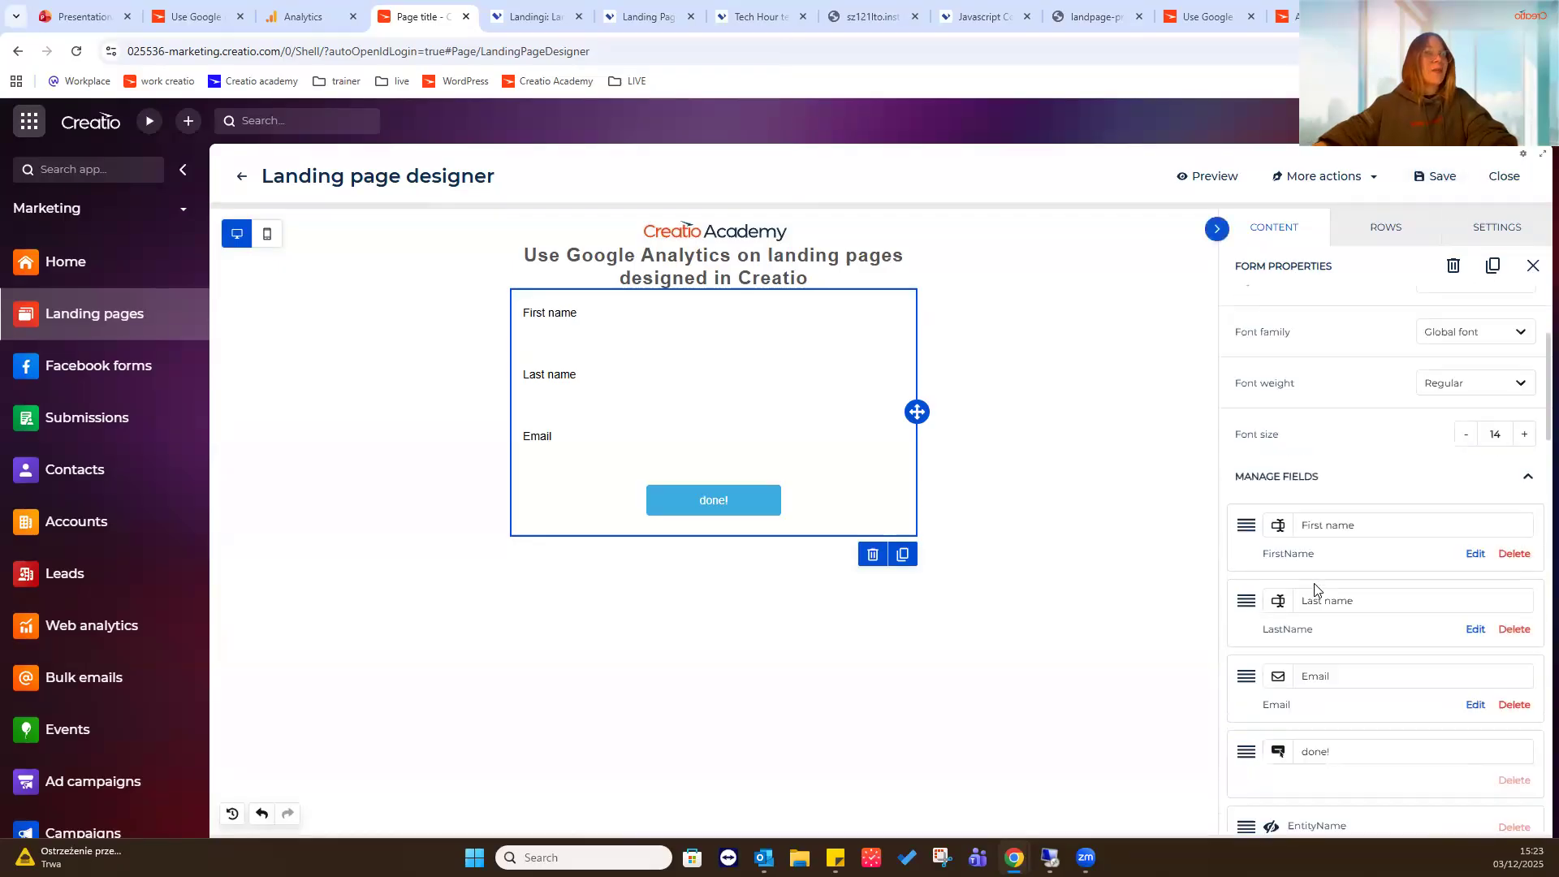
{"action": "left_click", "coordinate": [1304, 309]}
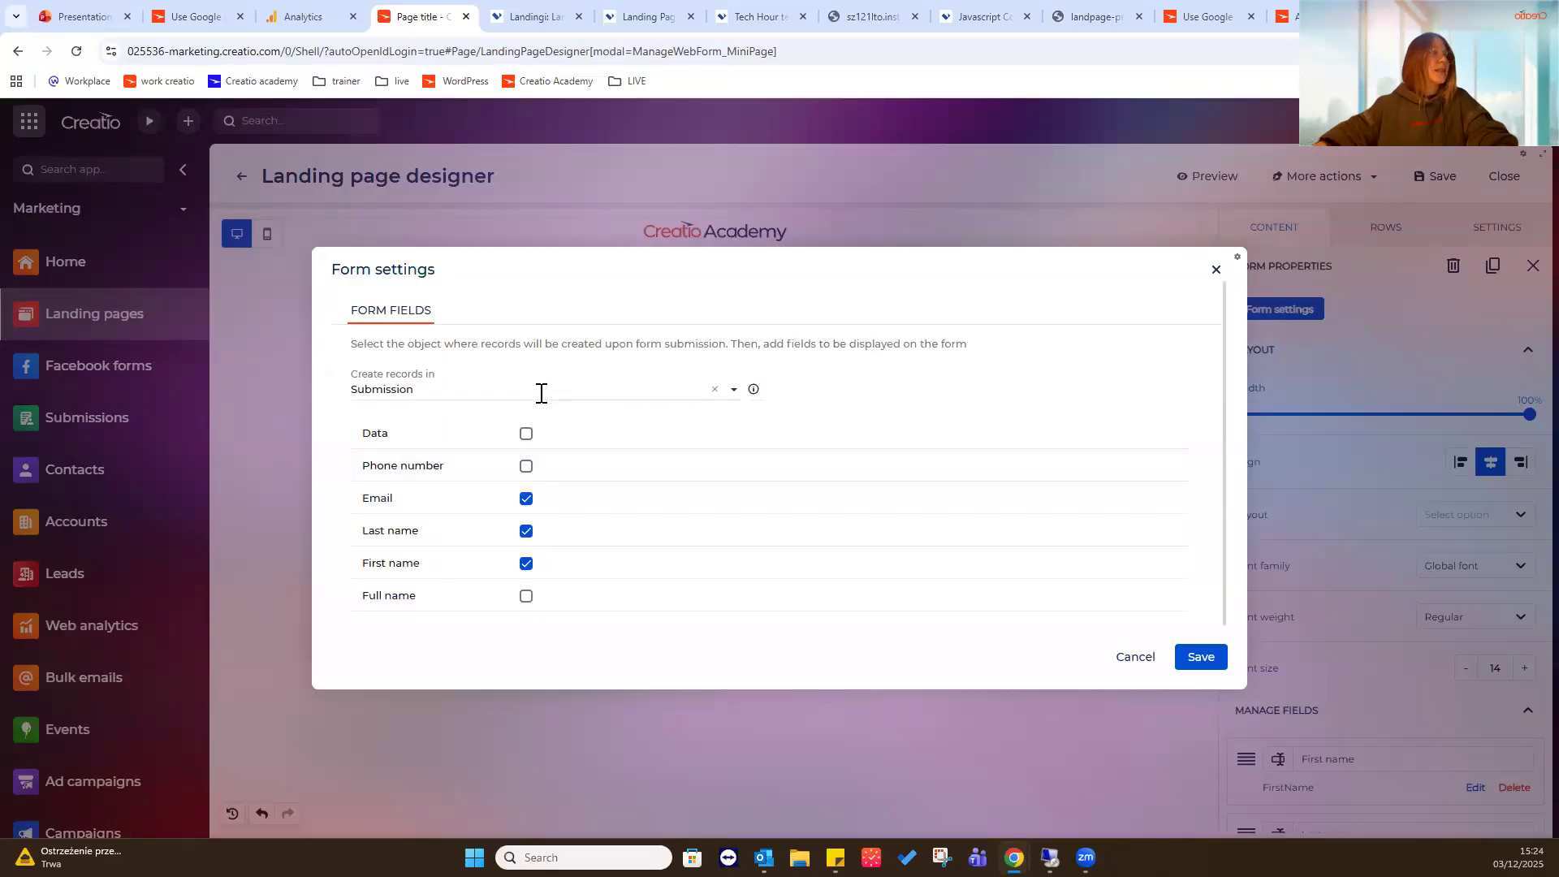
{"action": "left_click", "coordinate": [540, 390]}
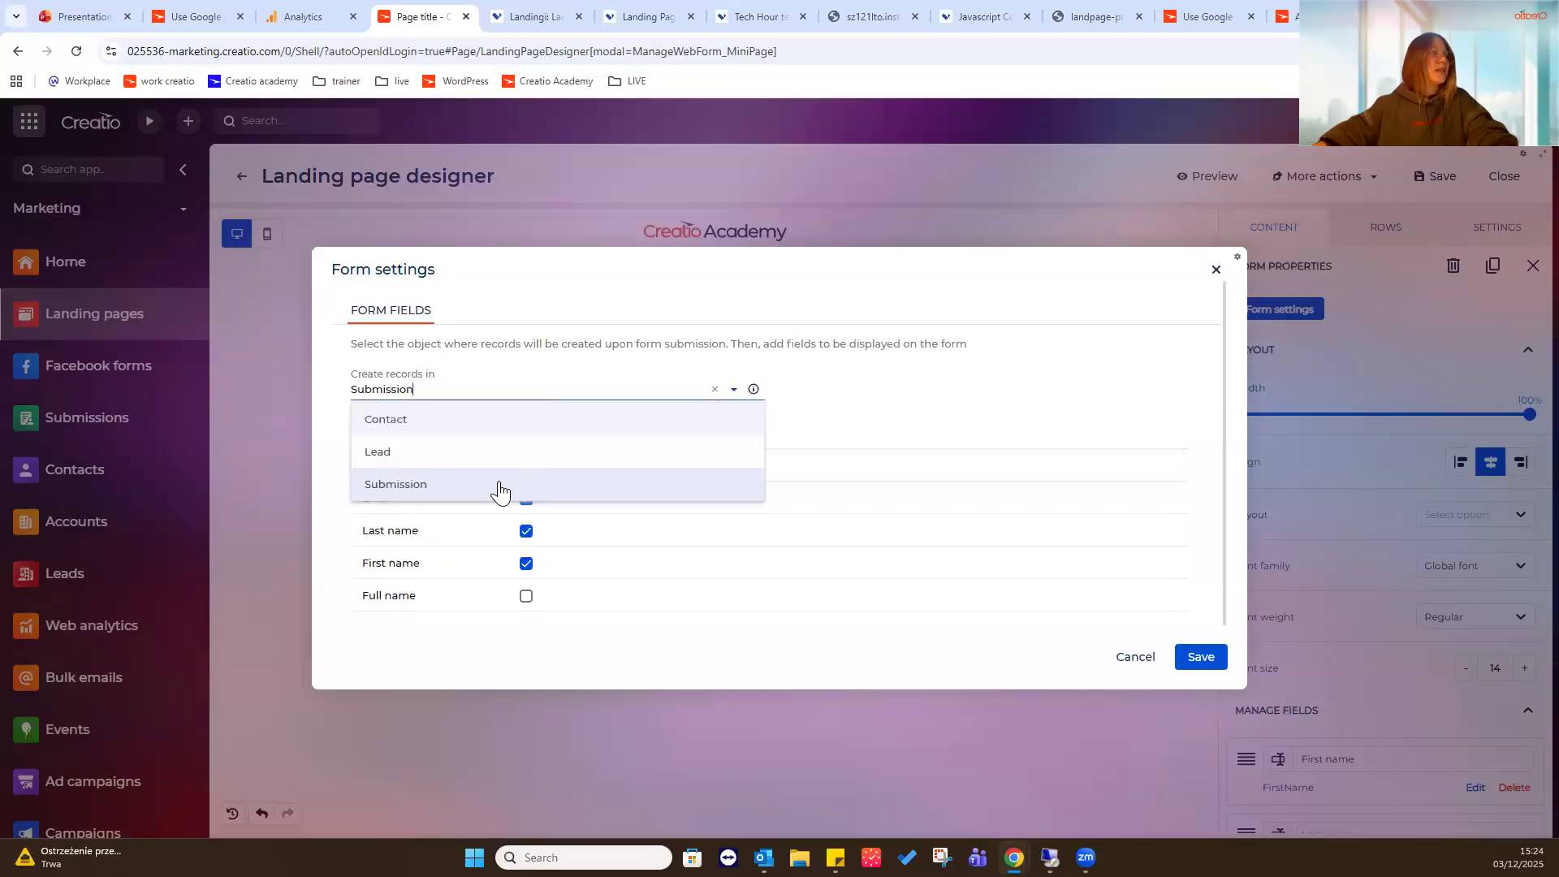
{"action": "left_click", "coordinate": [1066, 382]}
{"action": "left_click", "coordinate": [1133, 657]}
{"action": "left_click", "coordinate": [815, 497]}
- Save the design and return to the landing page record's Google Analytics connection settings
{"action": "left_click", "coordinate": [1433, 186]}
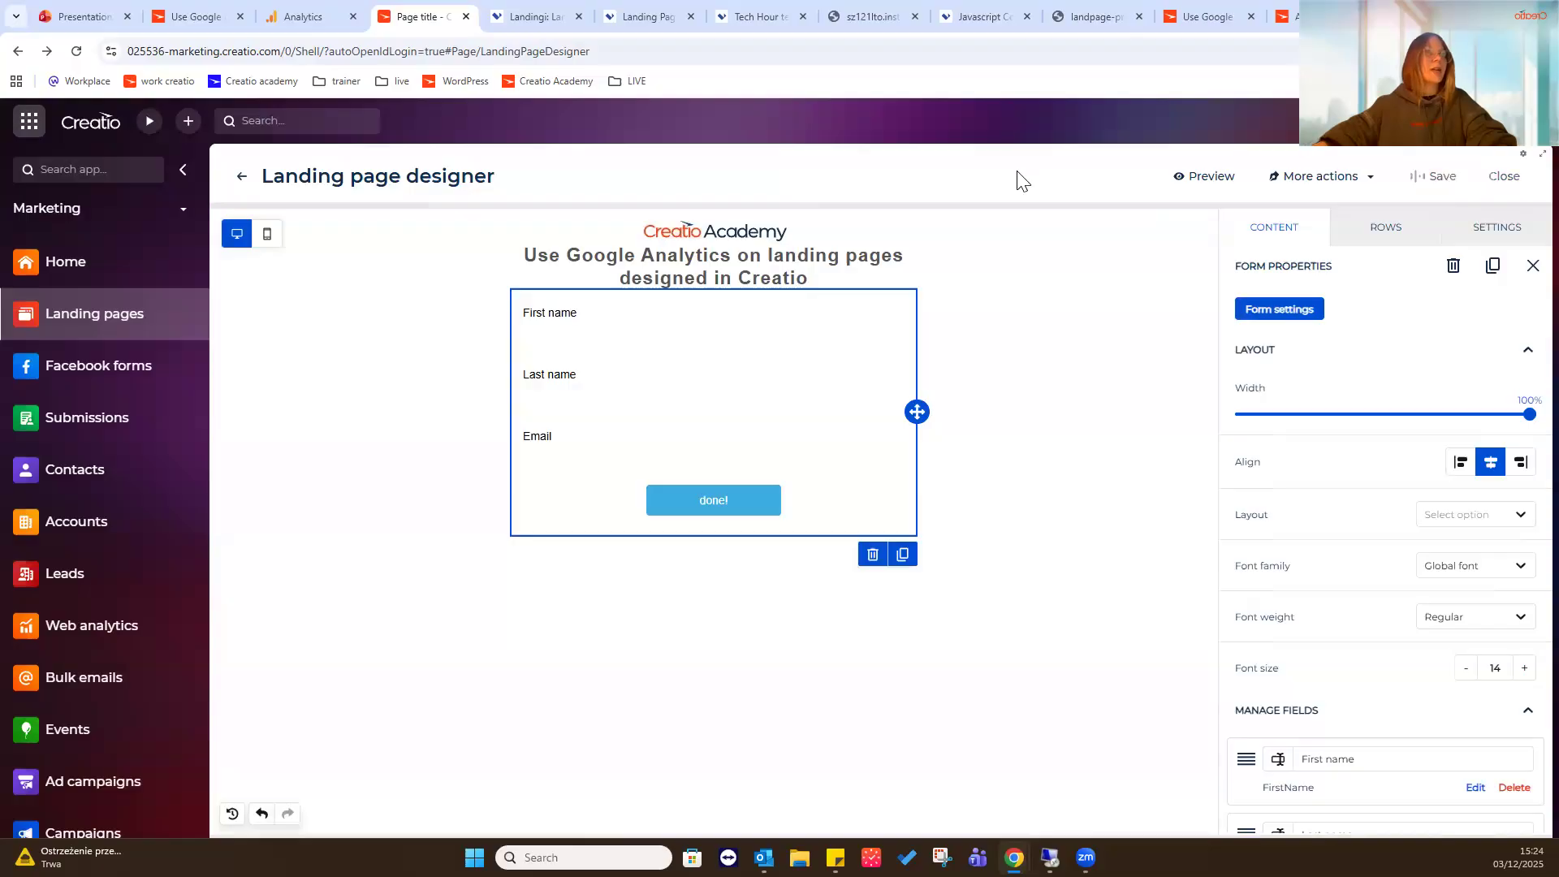
{"action": "left_click", "coordinate": [243, 176]}
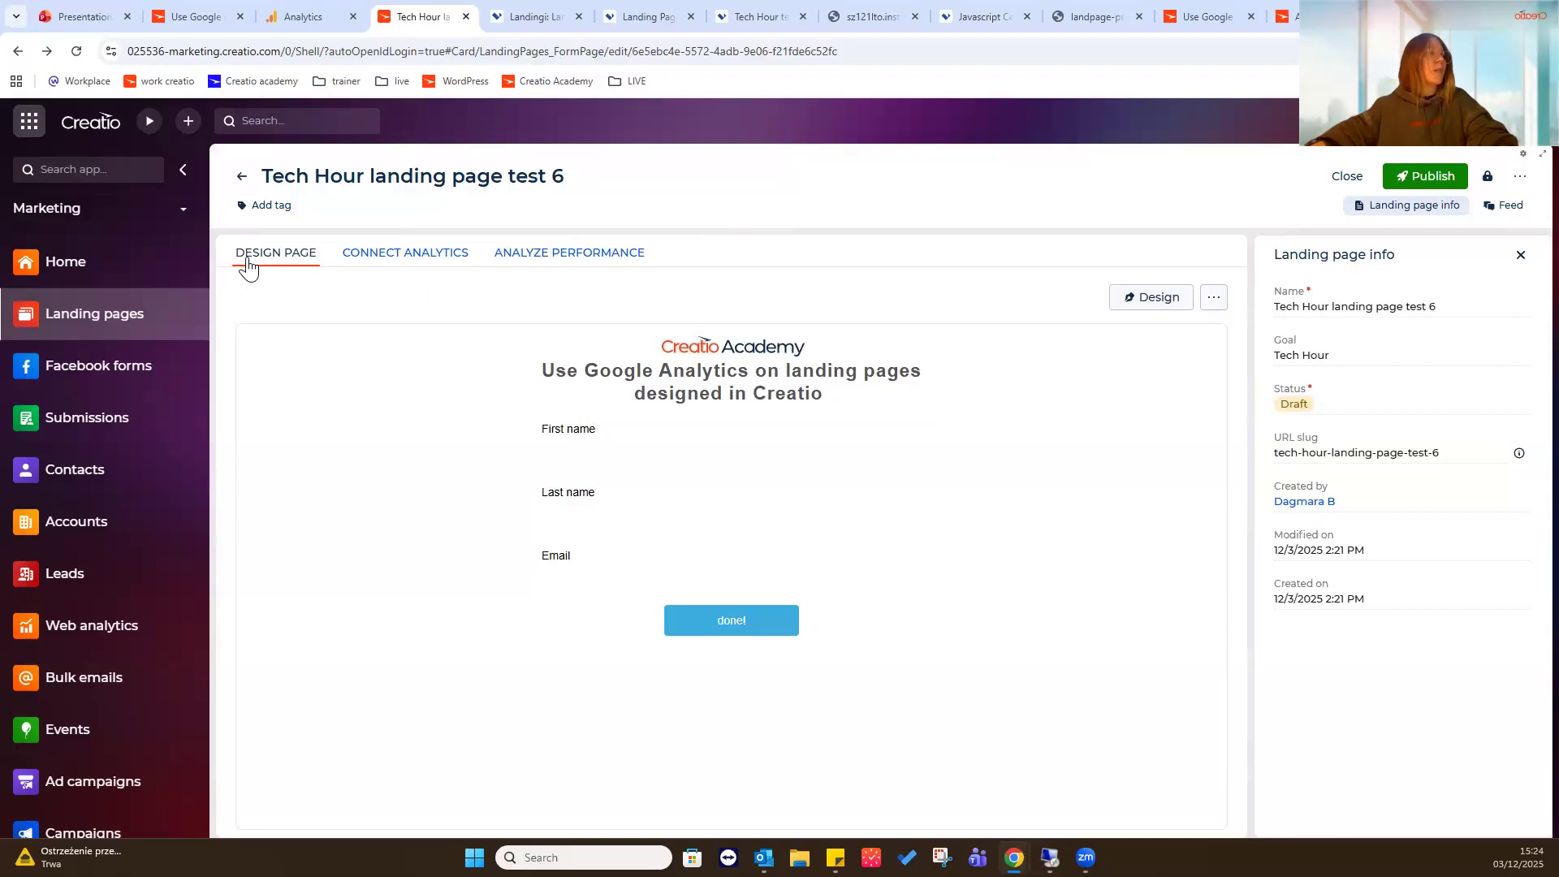
{"action": "left_click", "coordinate": [393, 258]}
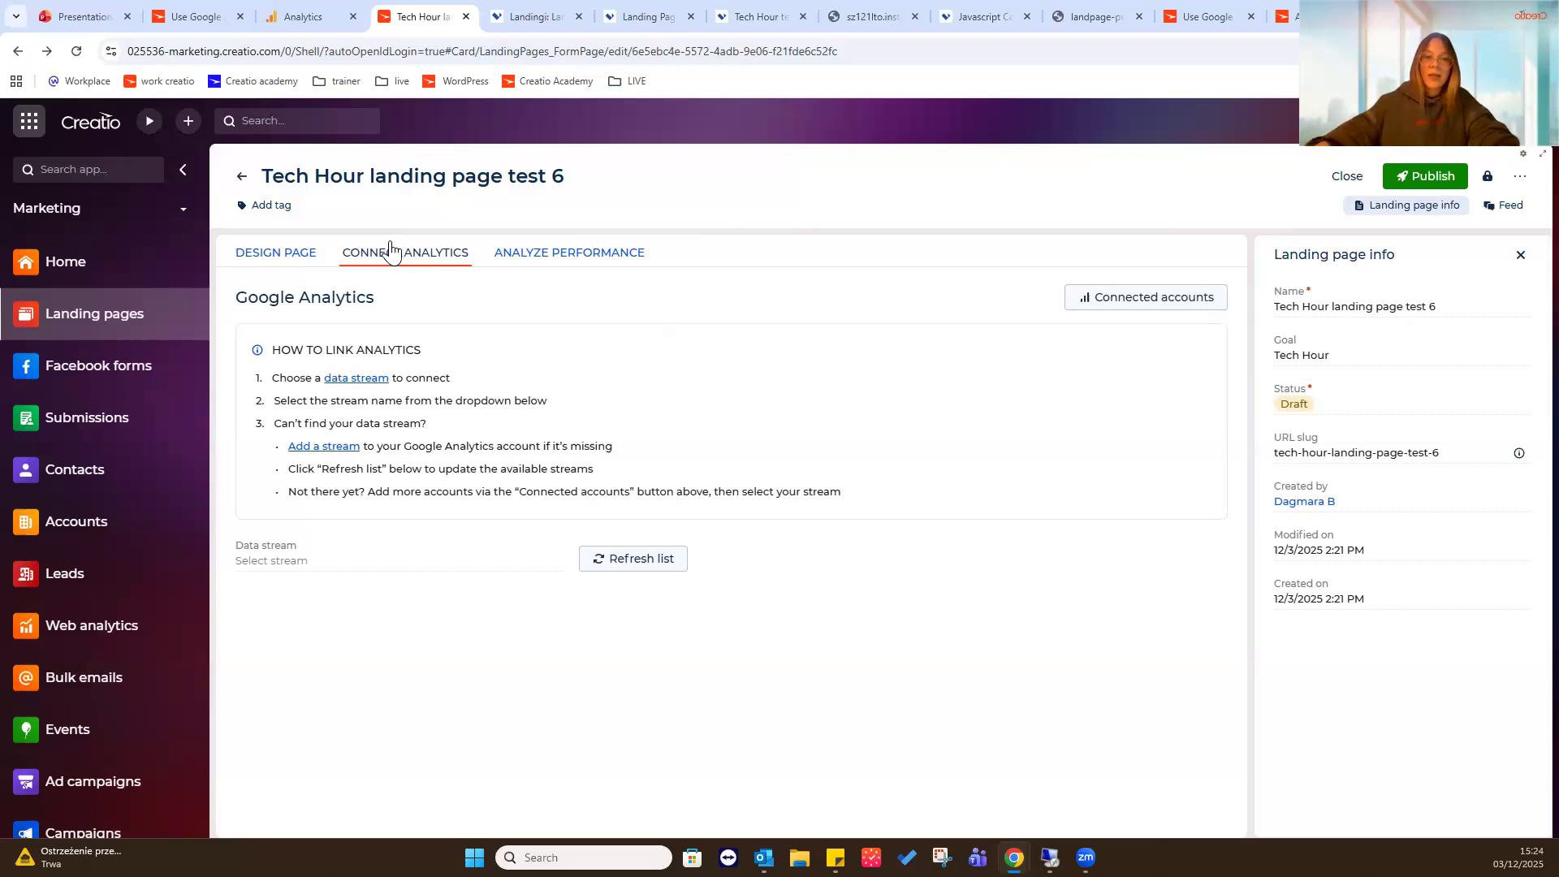
- Consult the linked help article on data streams and review the list of connected Google Analytics accounts
{"action": "right_click", "coordinate": [365, 378]}
{"action": "left_click", "coordinate": [388, 397]}
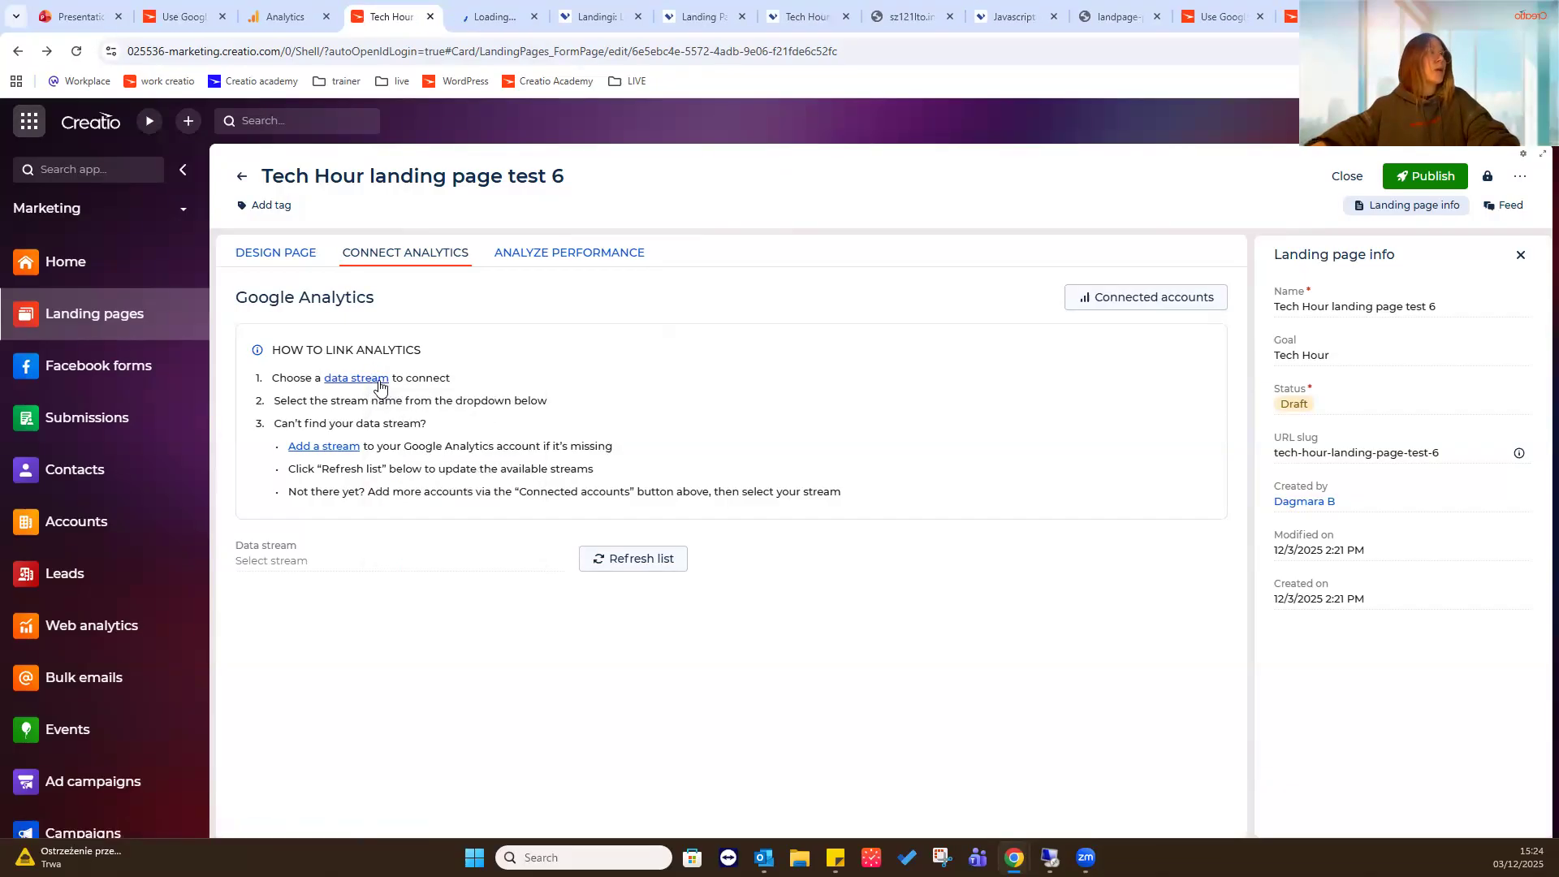
{"action": "left_click", "coordinate": [493, 16]}
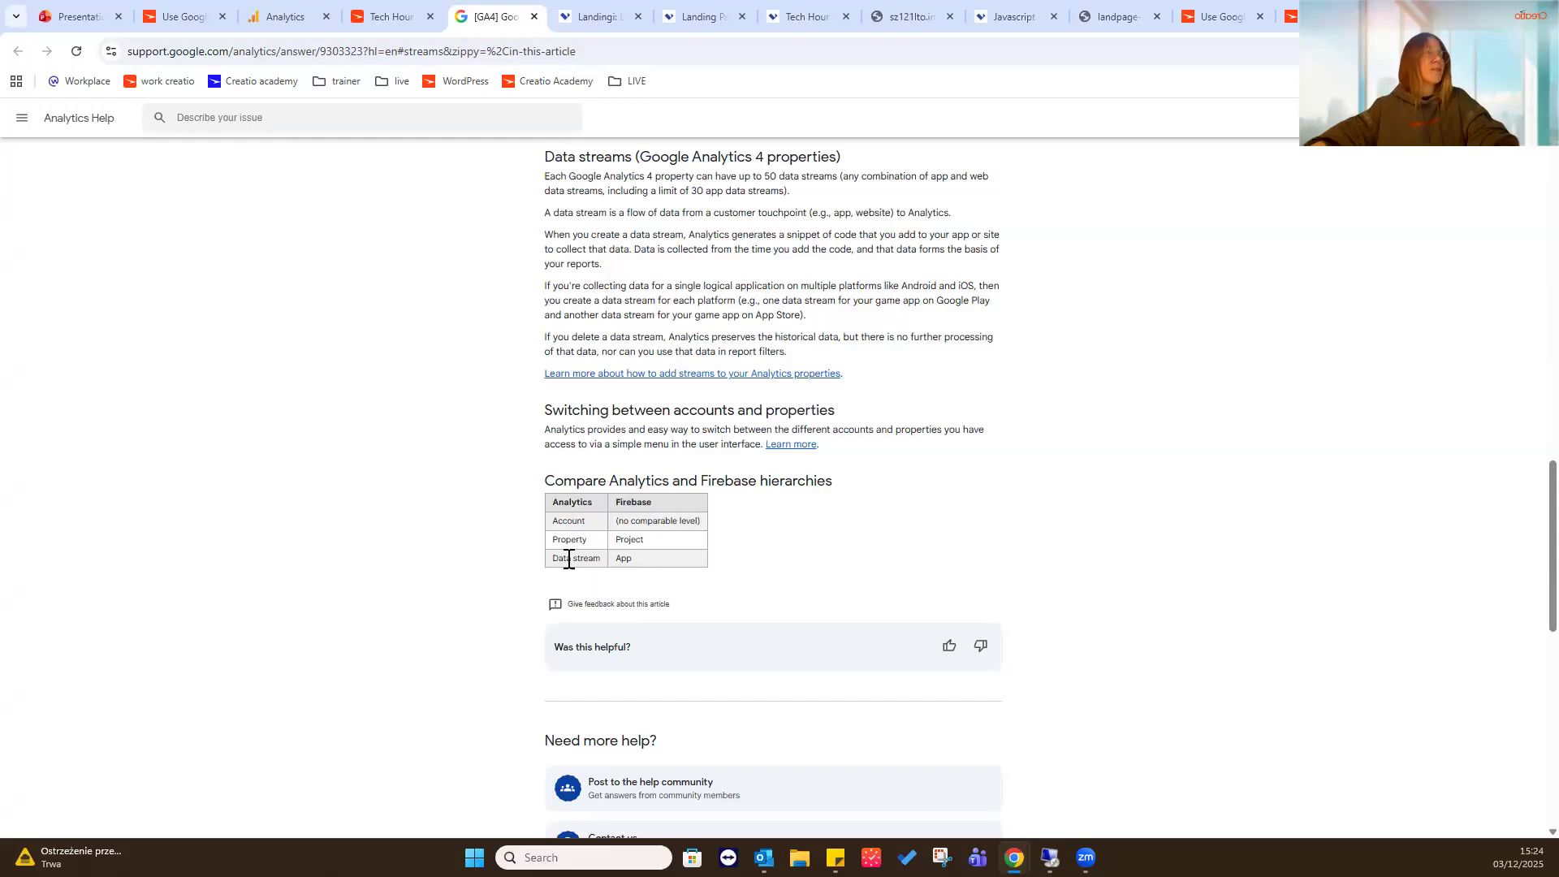
{"action": "left_click", "coordinate": [374, 10]}
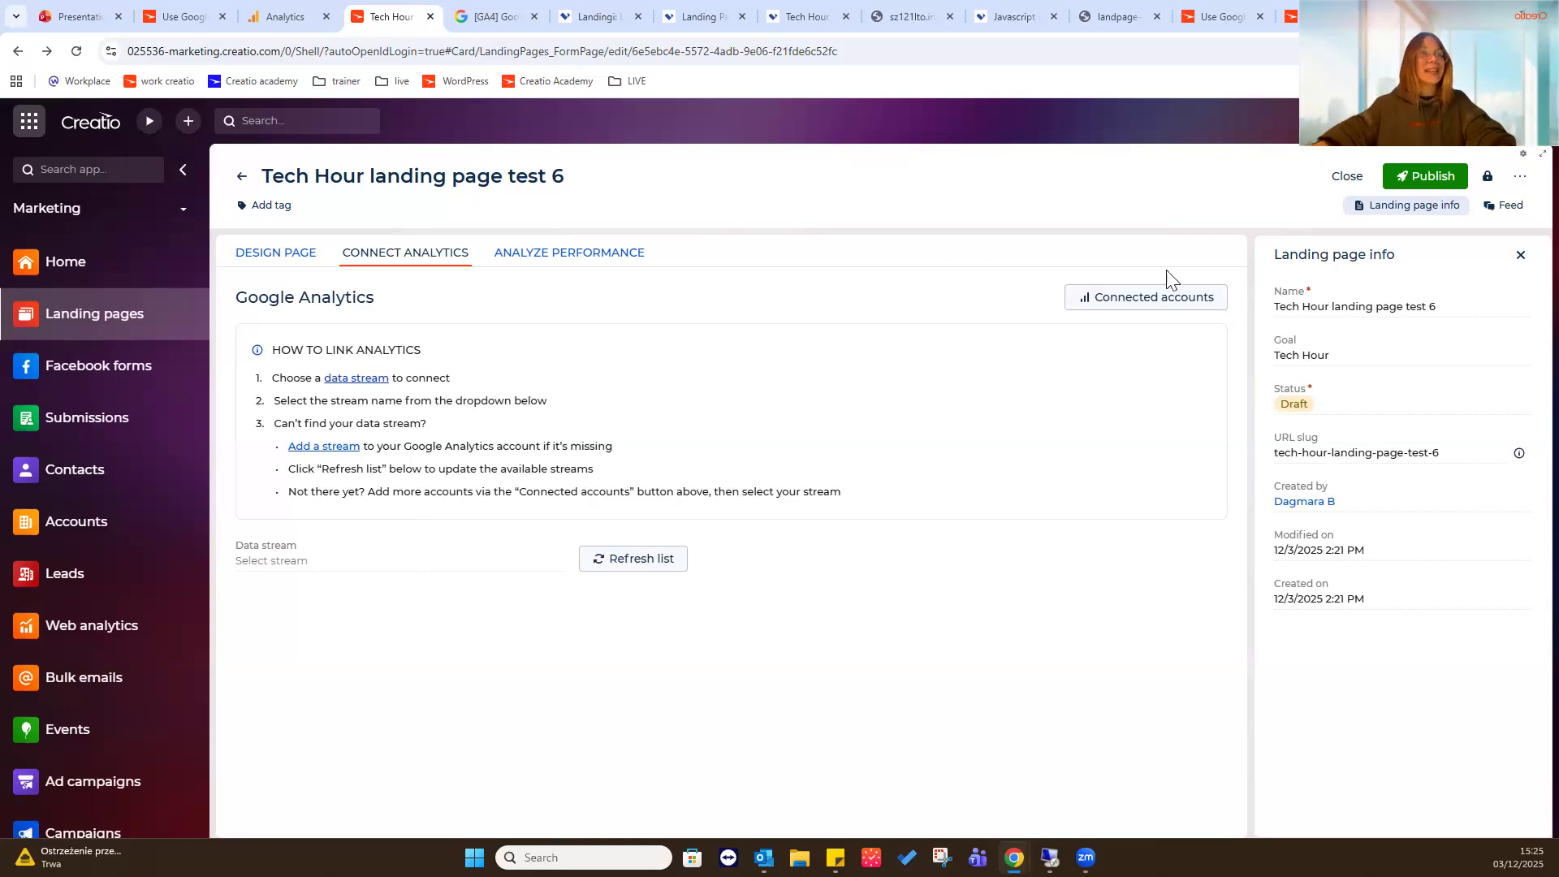
{"action": "left_click", "coordinate": [1200, 297]}
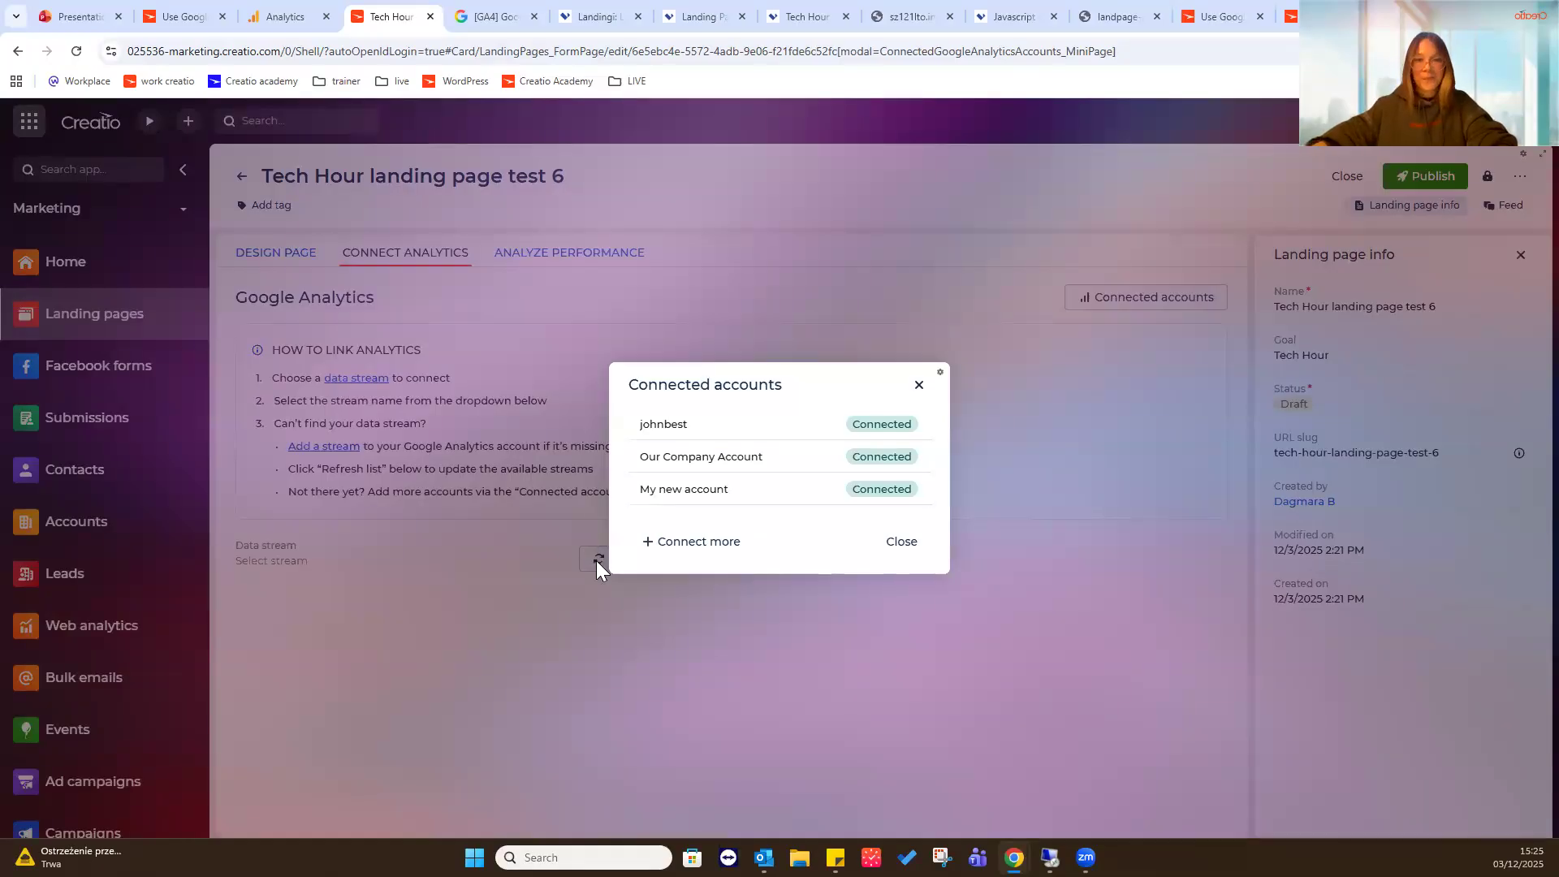
{"action": "left_click", "coordinate": [919, 384]}
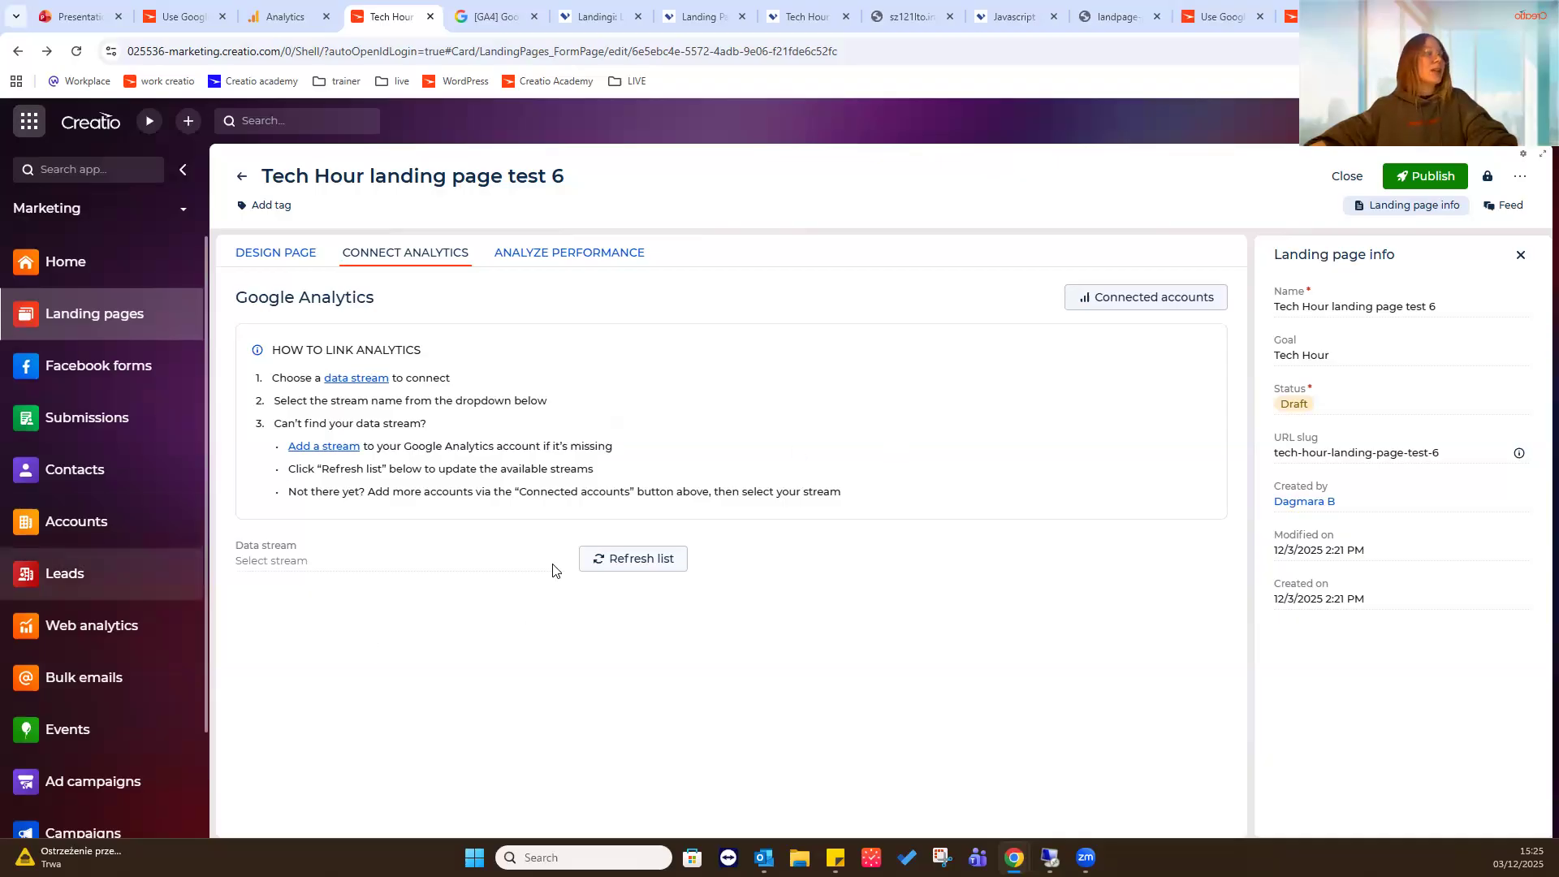
- Select Tech hour landing page as the data stream for the landing page
{"action": "left_click", "coordinate": [446, 555]}
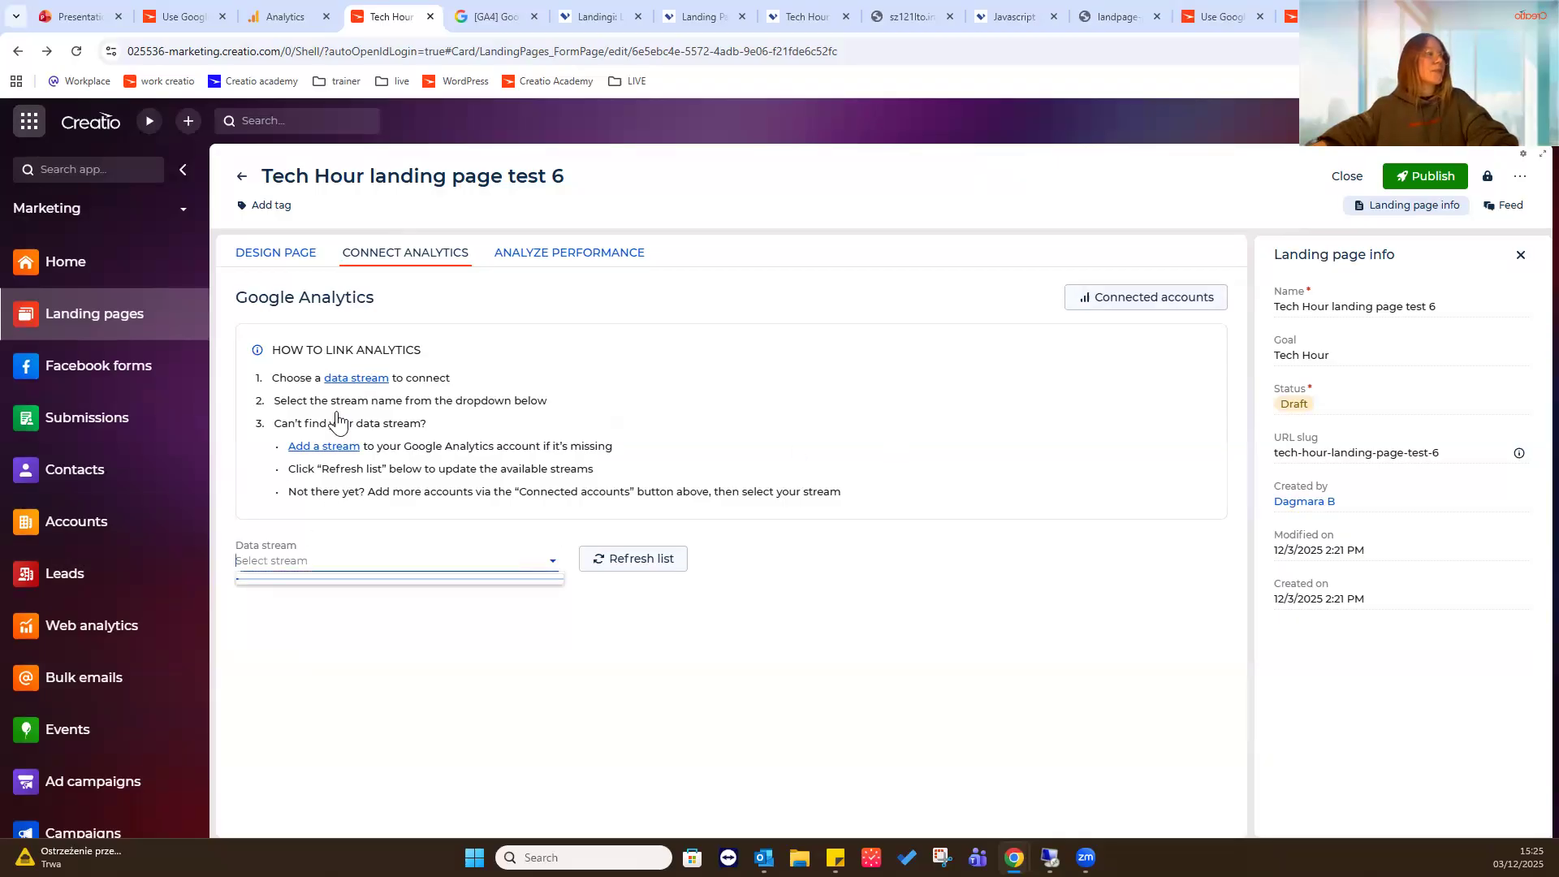
{"action": "left_click", "coordinate": [539, 689]}
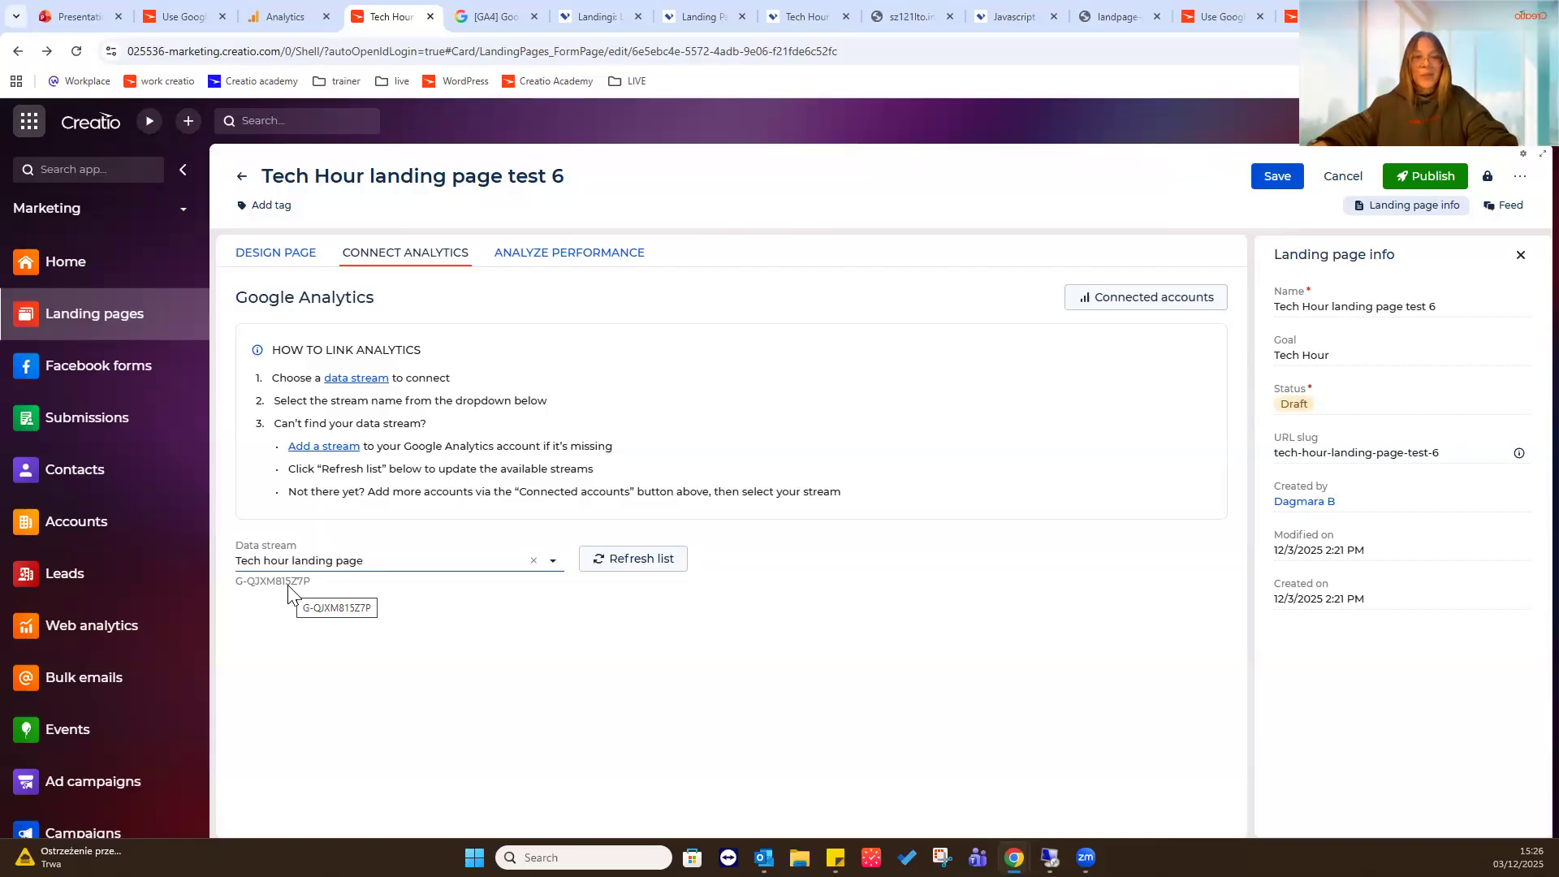
- Compare the selected stream's measurement ID with the Tech hour landing page web stream details in Google Analytics
{"action": "left_click", "coordinate": [286, 16]}
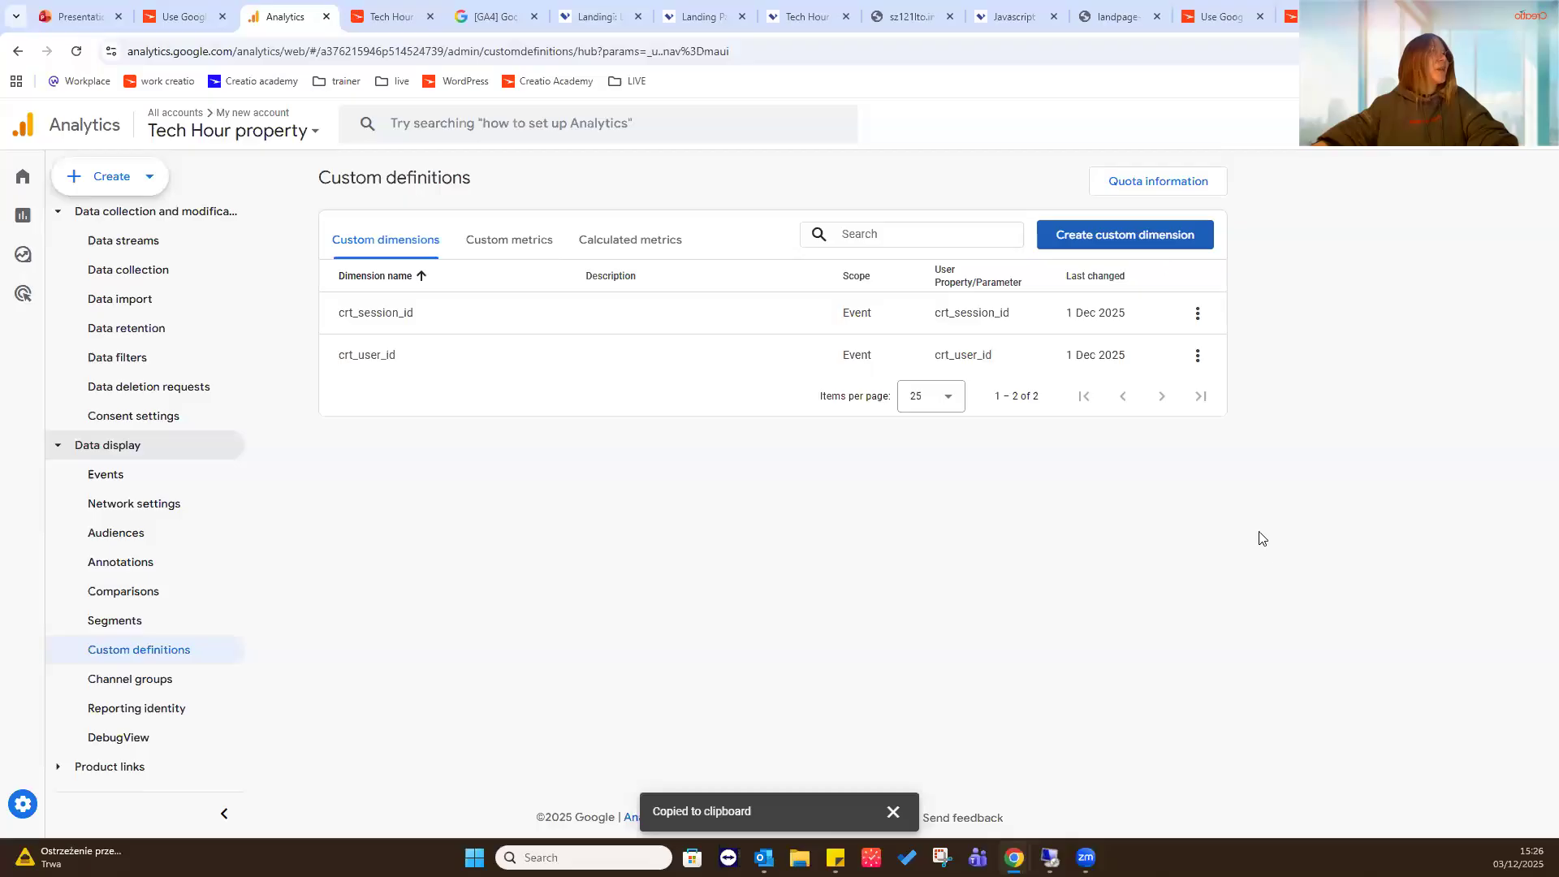
{"action": "left_click", "coordinate": [160, 242]}
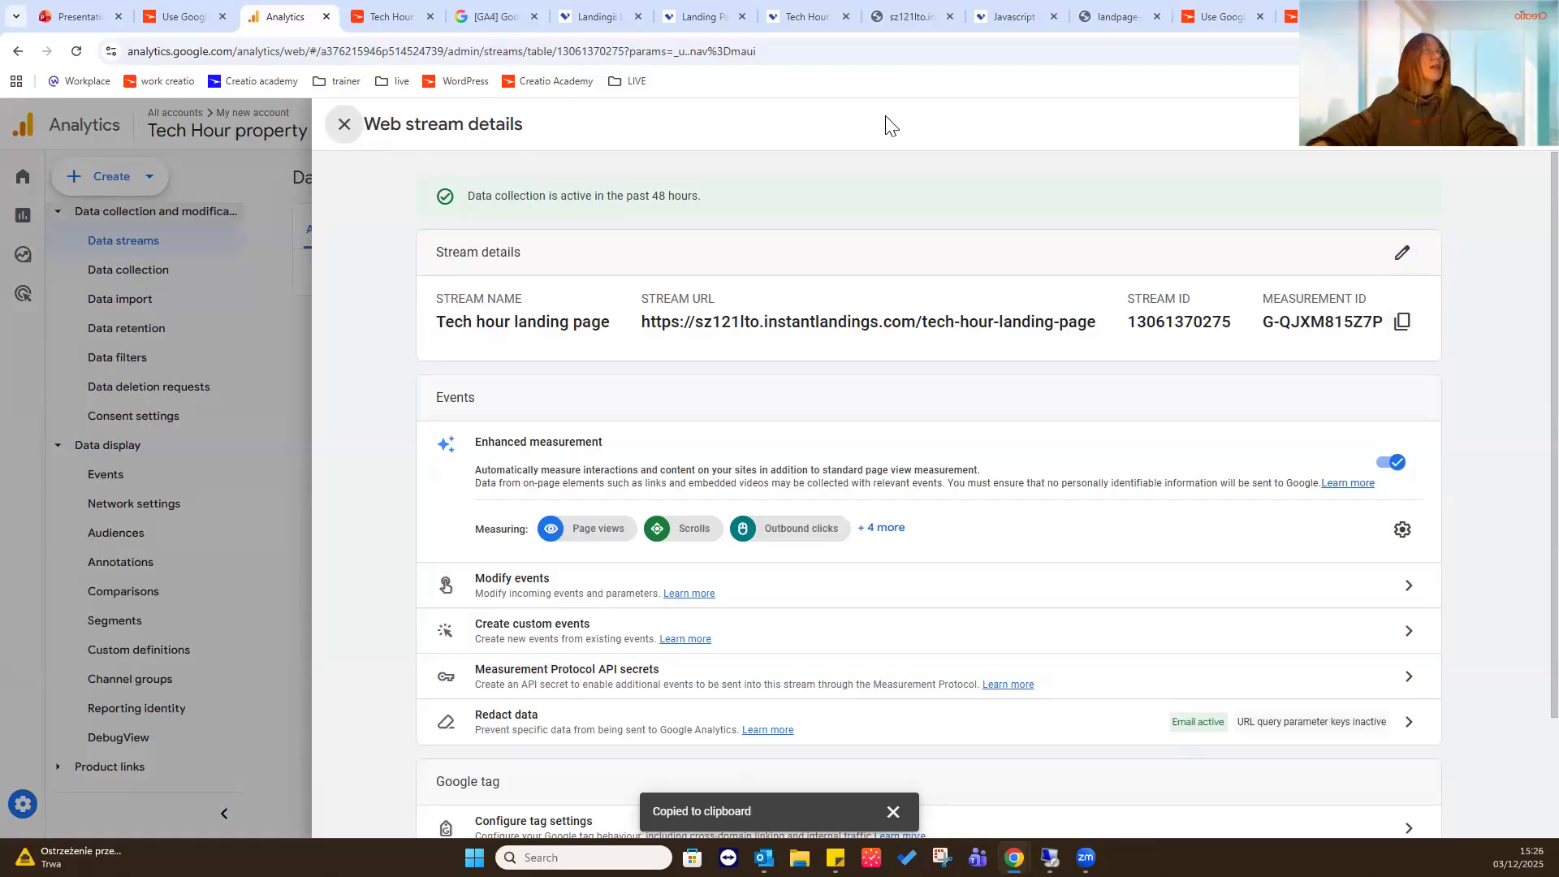
{"action": "left_click", "coordinate": [392, 16]}
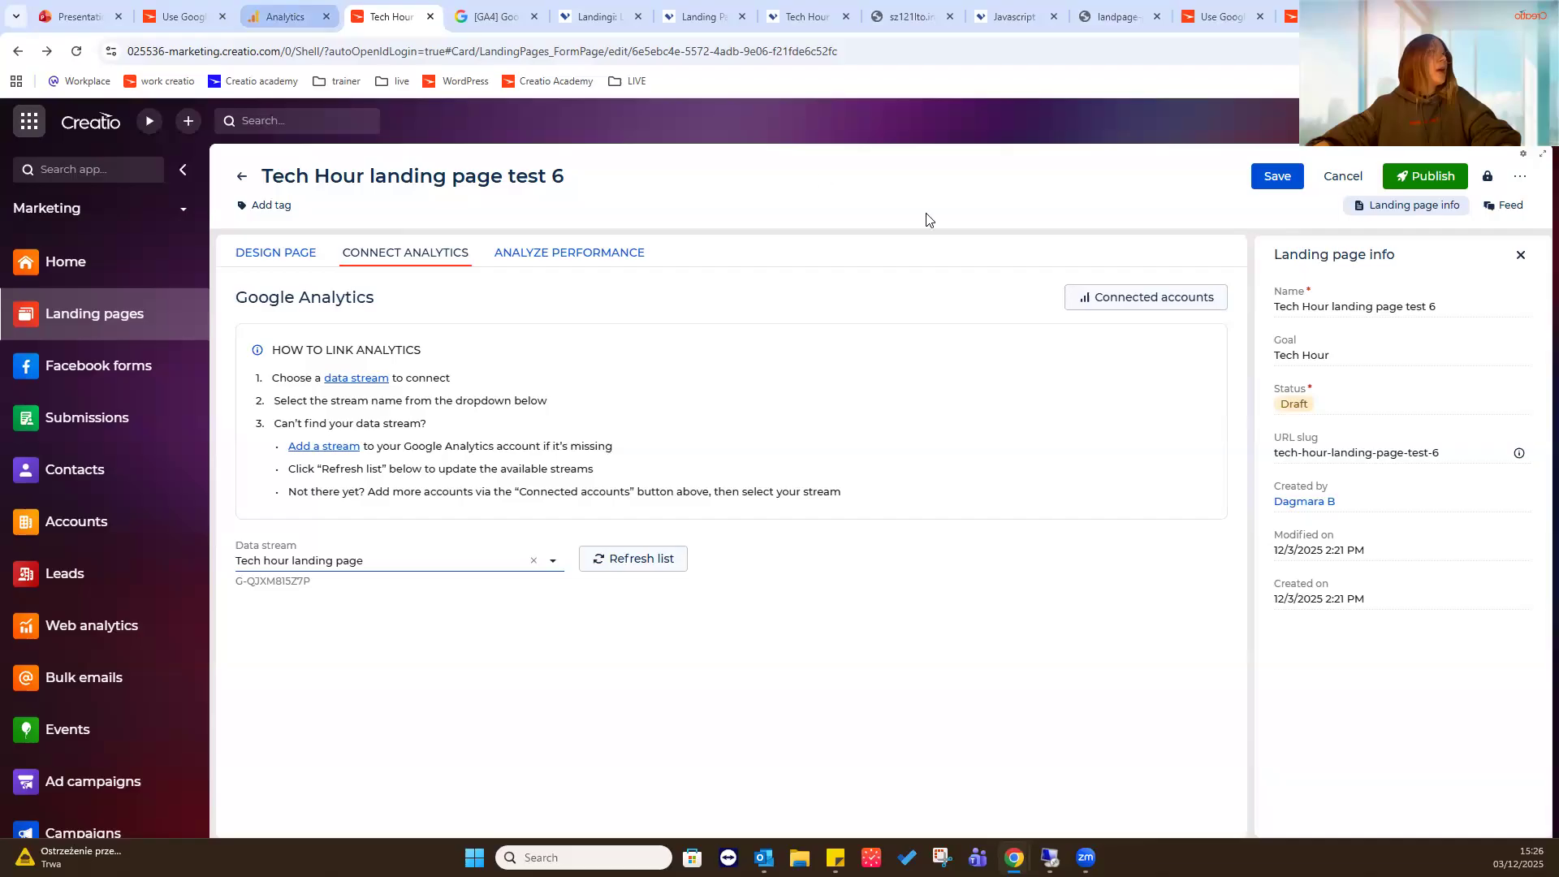
{"action": "left_click", "coordinate": [308, 8]}
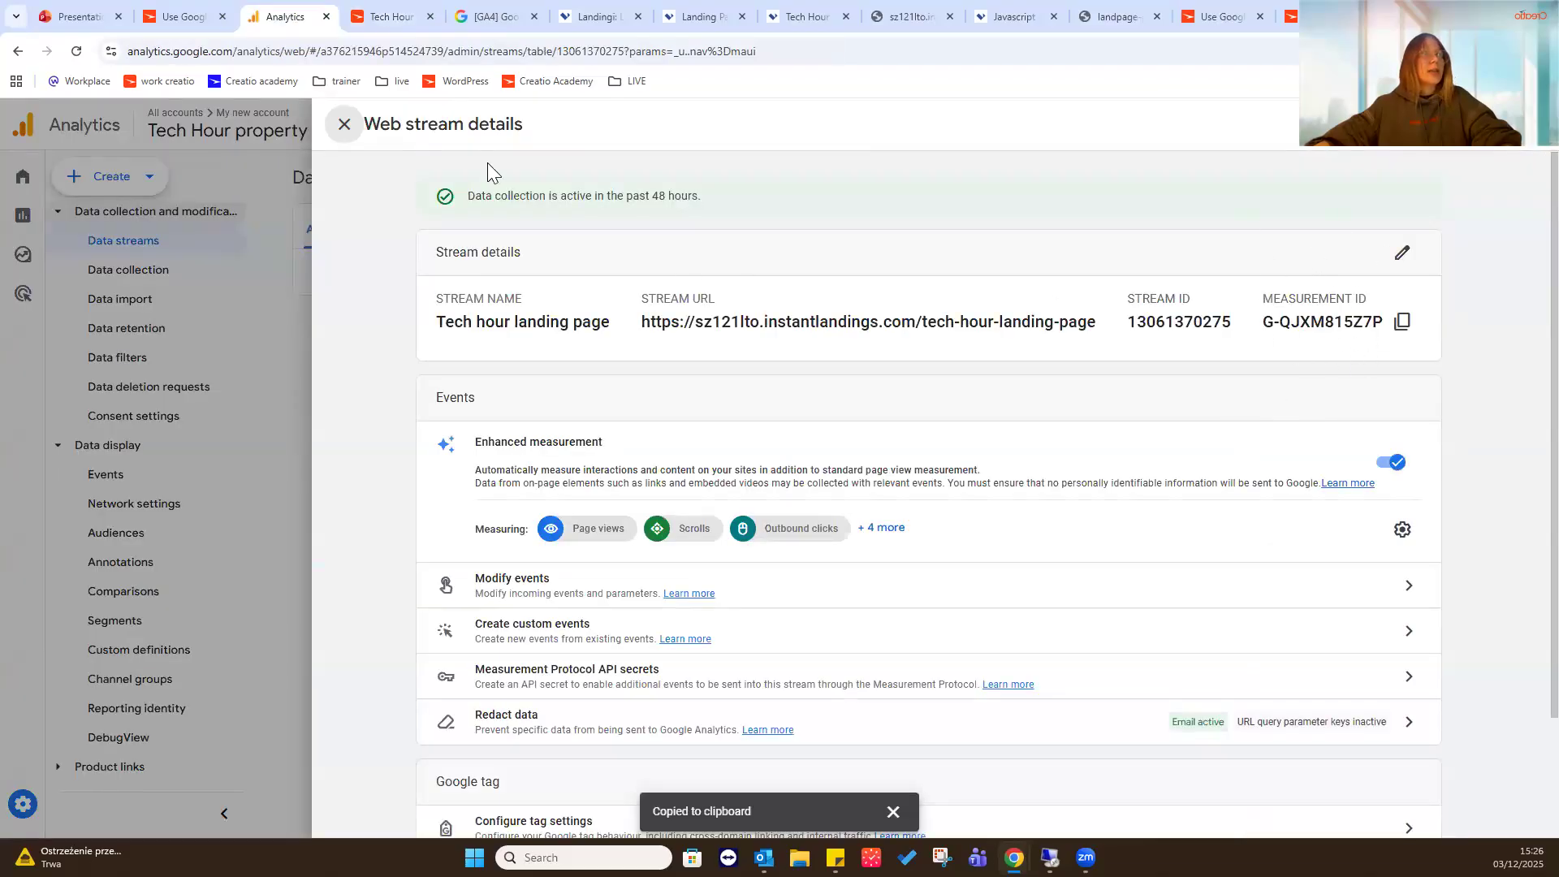
{"action": "left_click", "coordinate": [392, 16]}
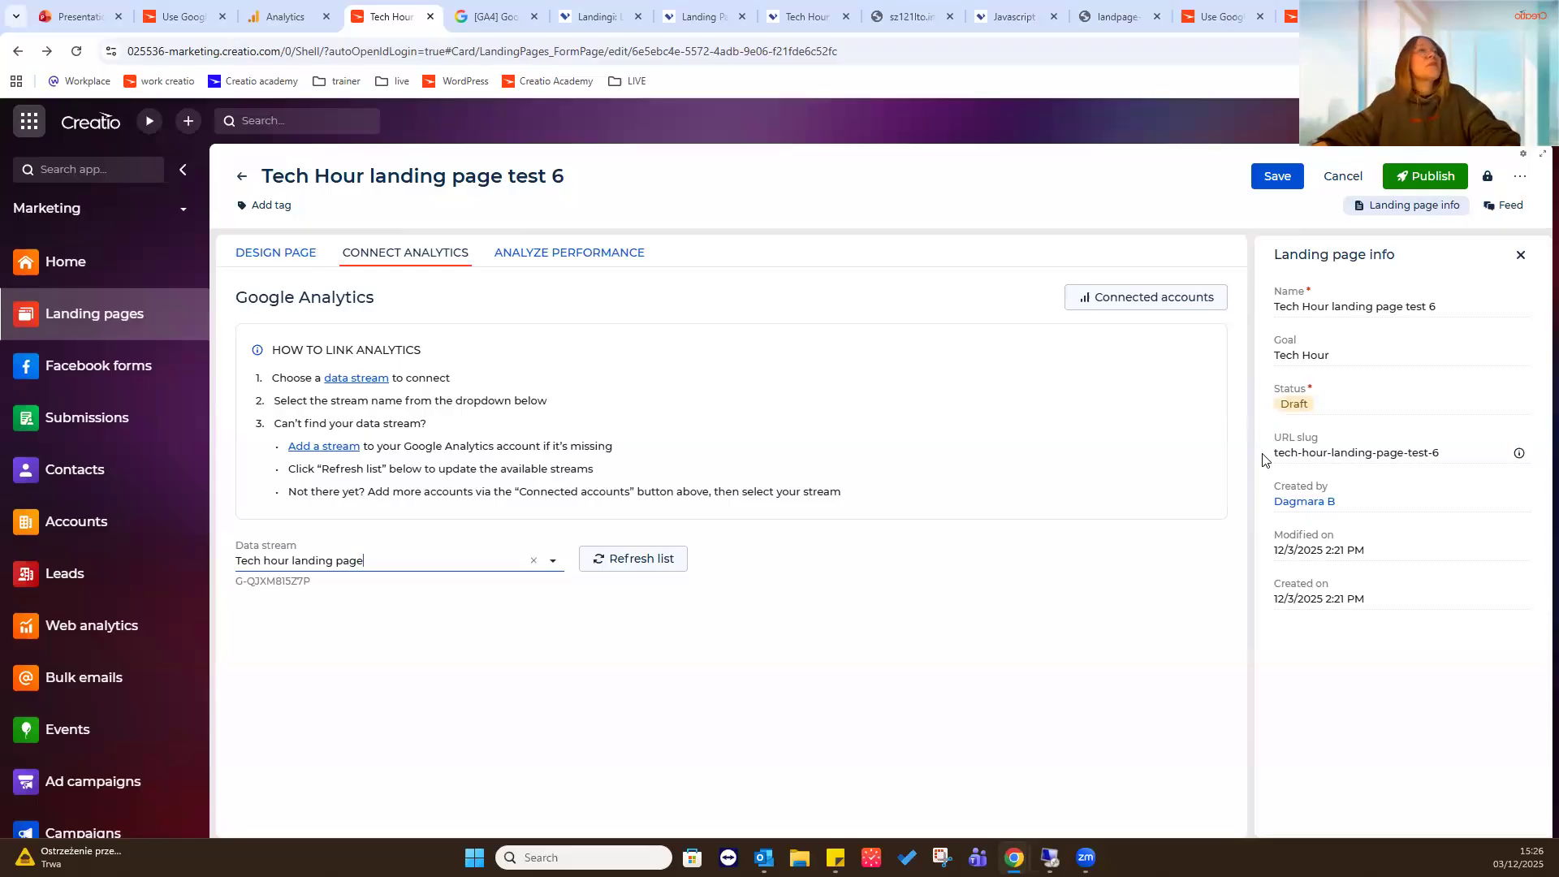
- Save the data stream connection and publish the Tech Hour landing page test 6 record
{"action": "left_click", "coordinate": [1276, 180]}
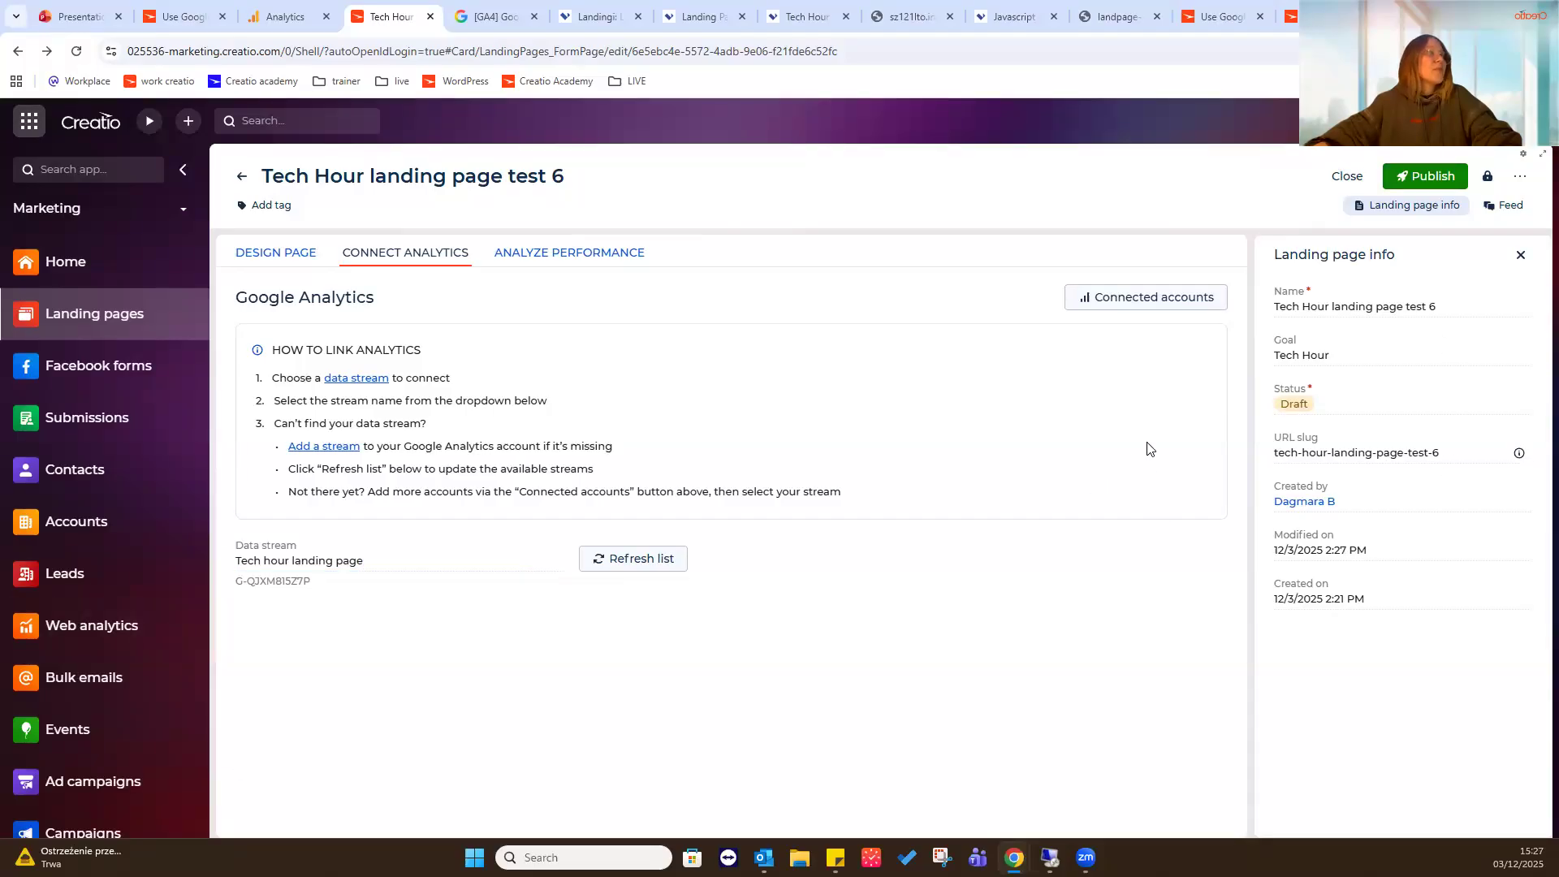
{"action": "left_click", "coordinate": [1437, 175]}
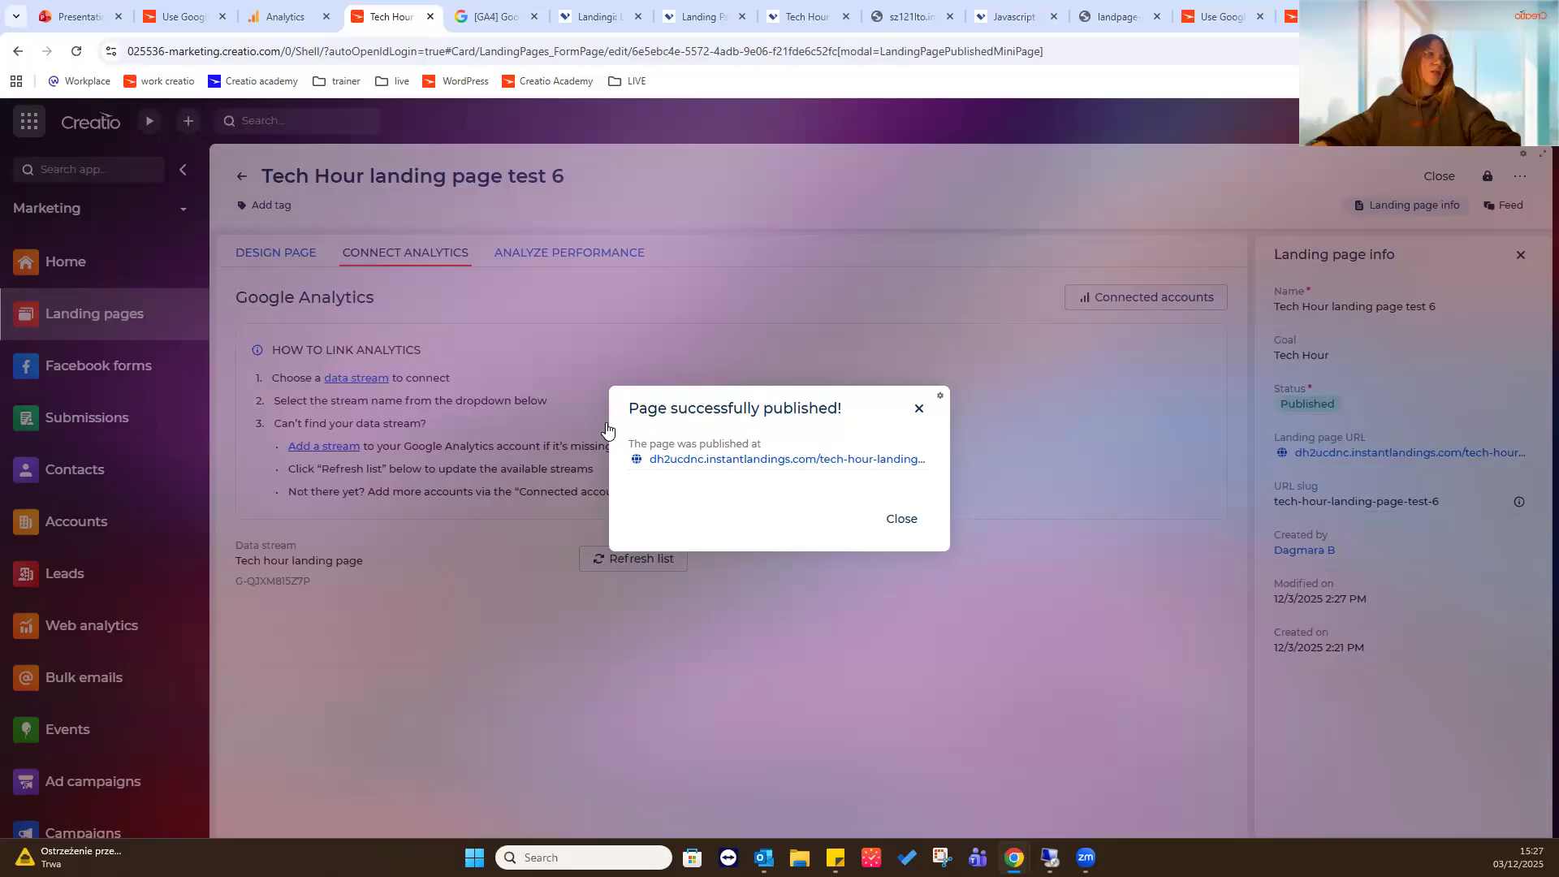
- Copy the published page's link, open it in a new browser tab beside the Creatio tab, and reload it until the content loads
{"action": "right_click", "coordinate": [692, 463]}
{"action": "left_click", "coordinate": [739, 588]}
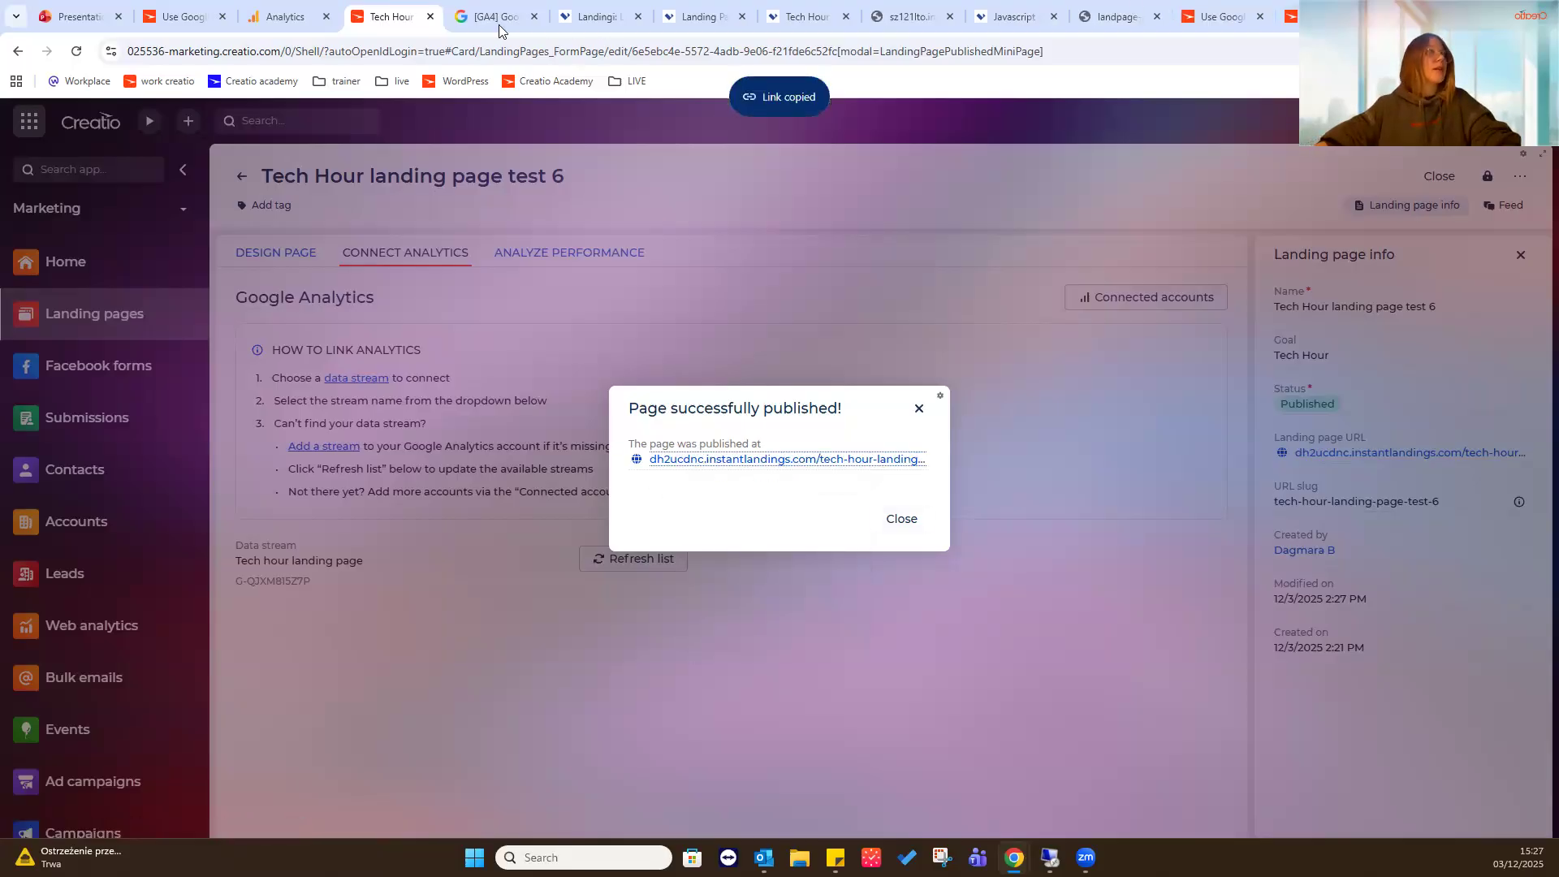
{"action": "key", "text": "ctrl+t"}
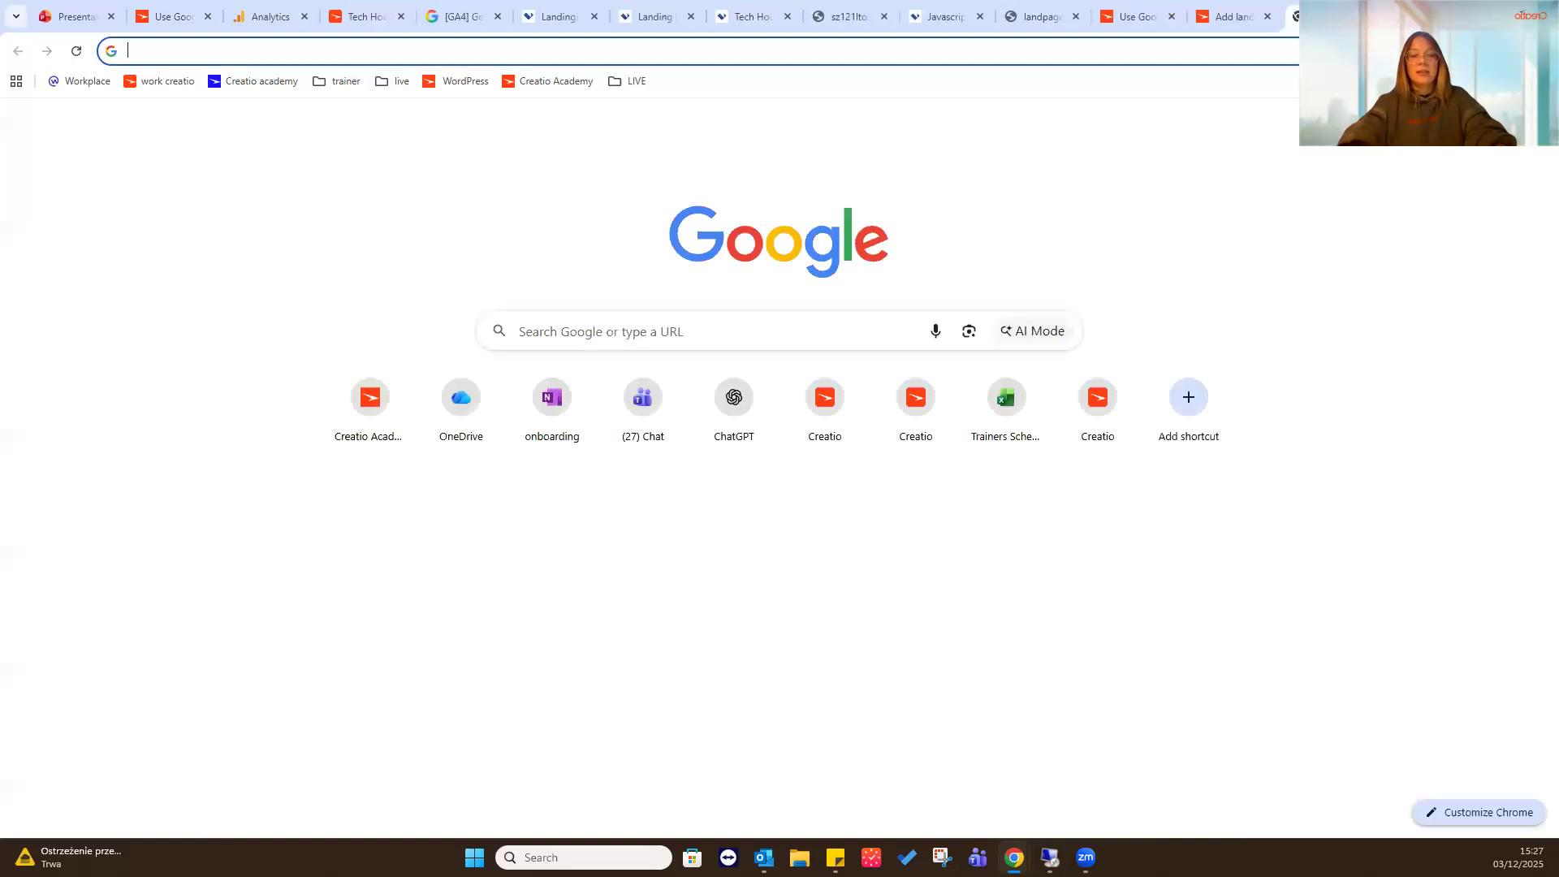
{"action": "key", "text": "ctrl+v"}
{"action": "key", "text": "Return"}
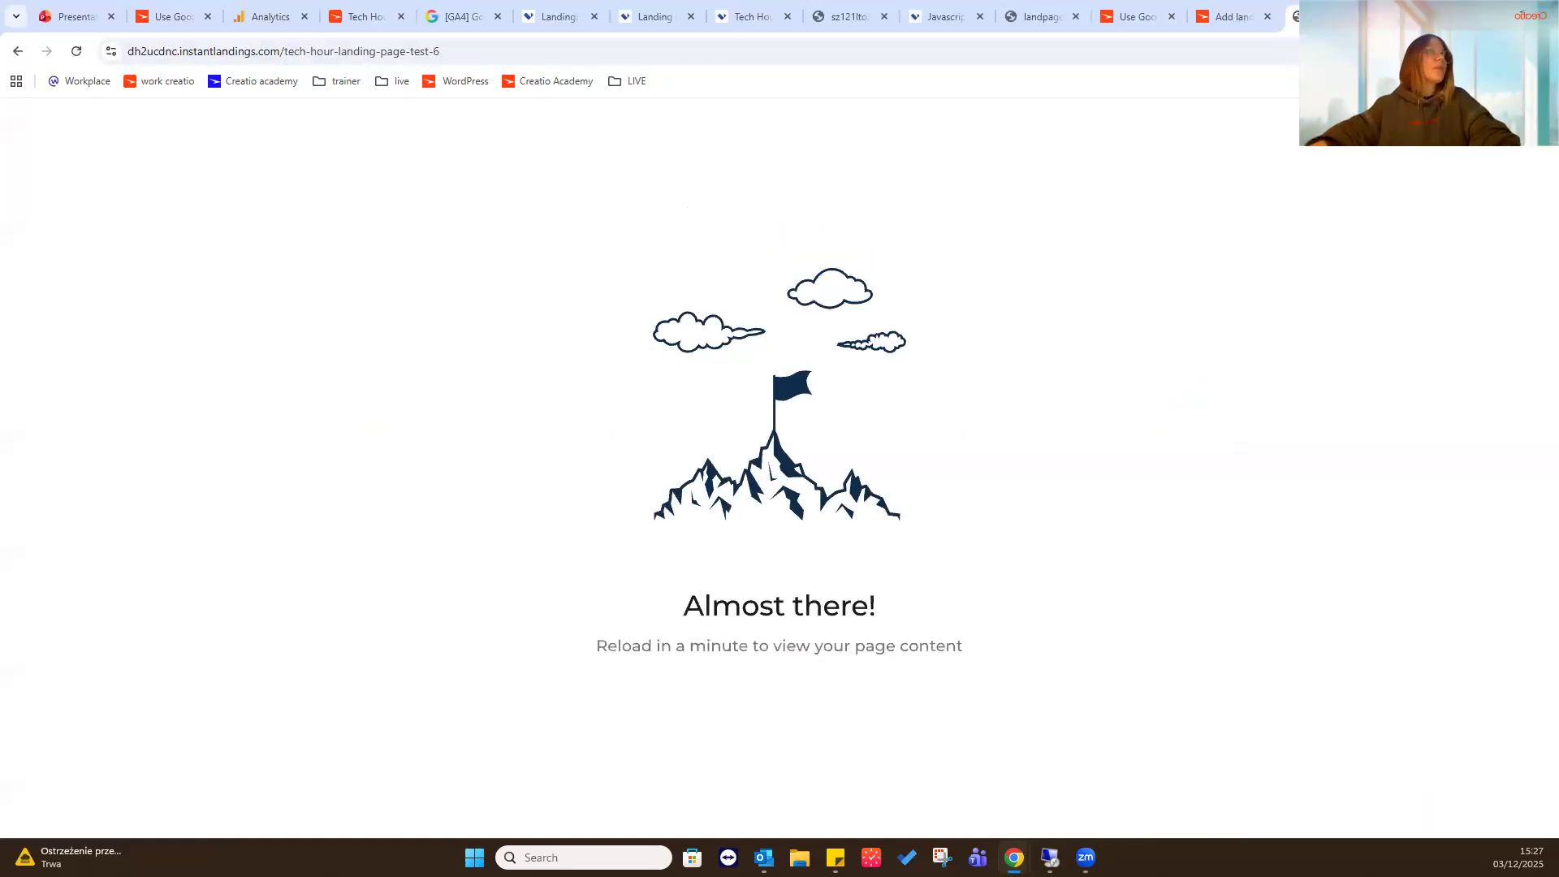
{"action": "left_click_drag", "start_coordinate": [1293, 16], "coordinate": [467, 18]}
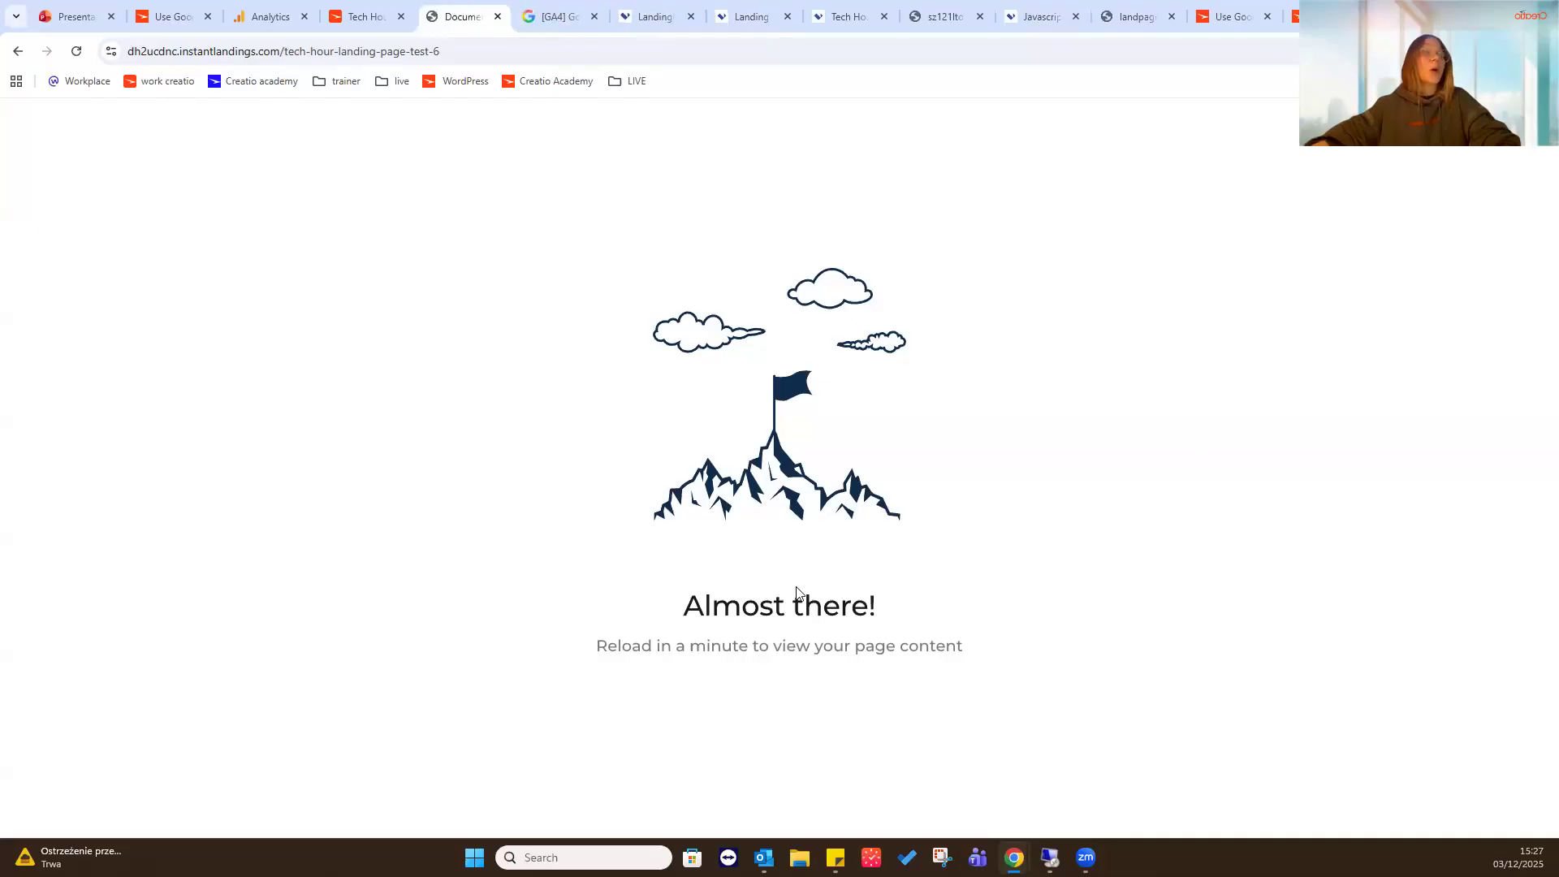
{"action": "left_click", "coordinate": [74, 50]}
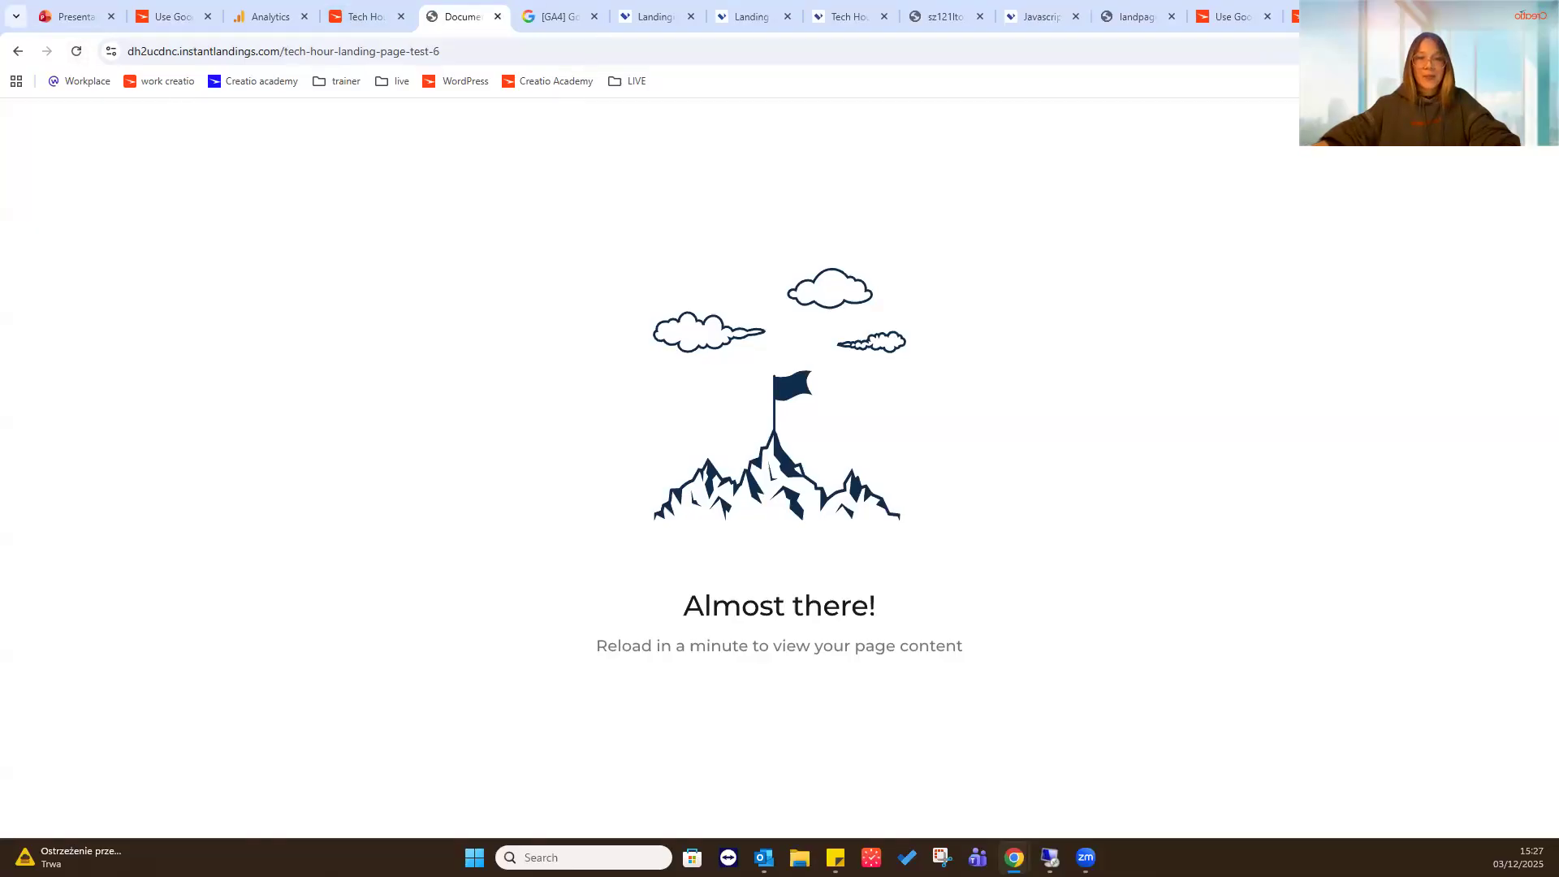
{"action": "left_click", "coordinate": [76, 51]}
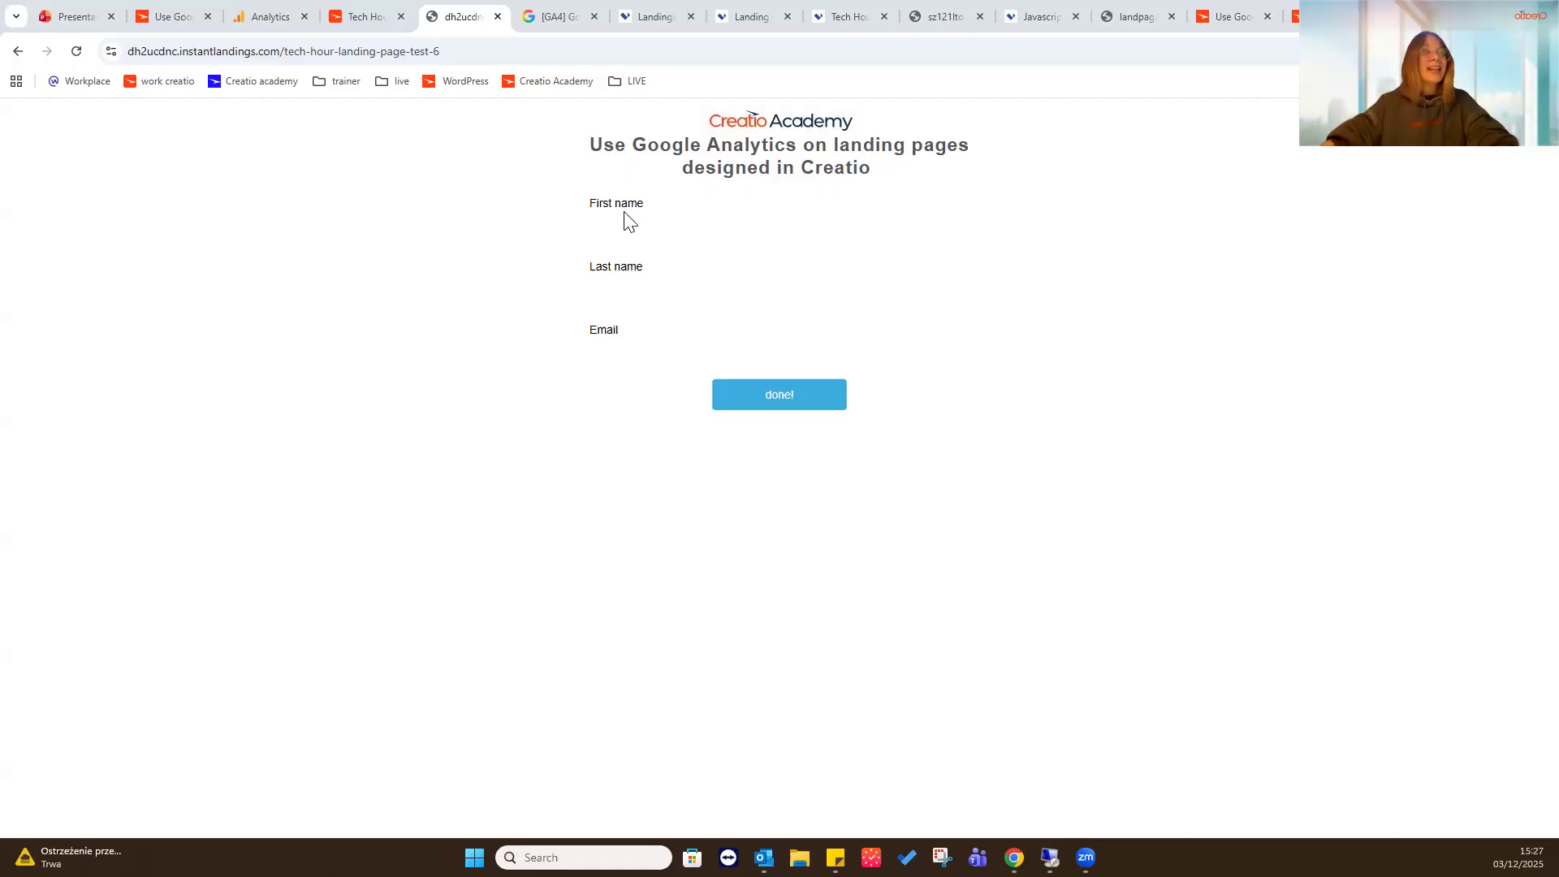
- Fill in the published form with the visitor's first name, last name and email, and submit it
{"action": "left_click", "coordinate": [653, 226]}
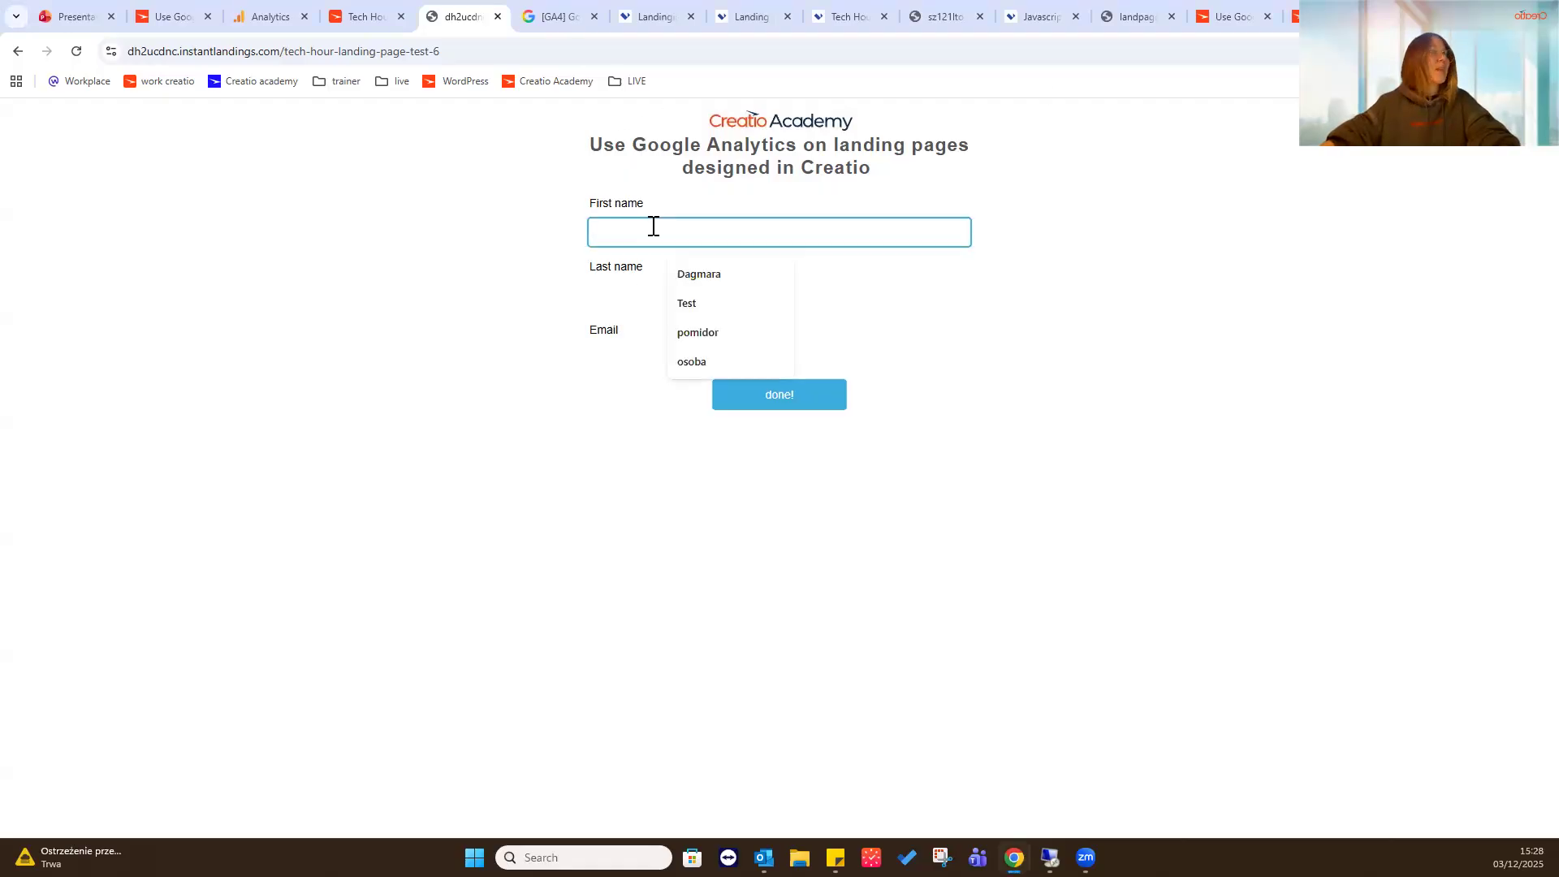
{"action": "left_click", "coordinate": [673, 280]}
{"action": "left_click", "coordinate": [666, 293]}
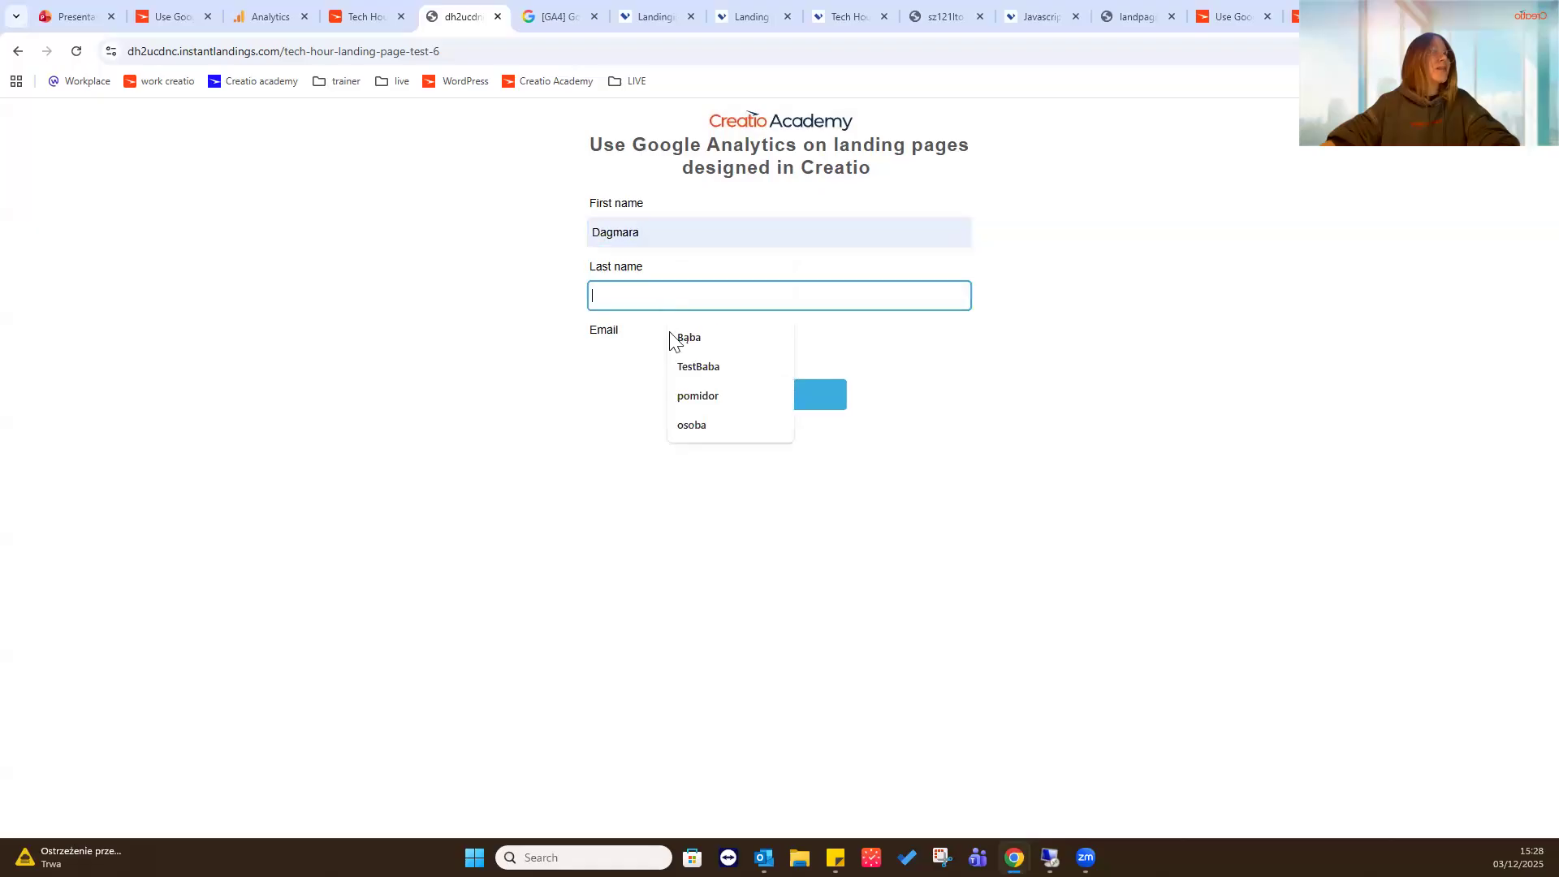
{"action": "left_click", "coordinate": [681, 340]}
{"action": "left_click", "coordinate": [662, 357]}
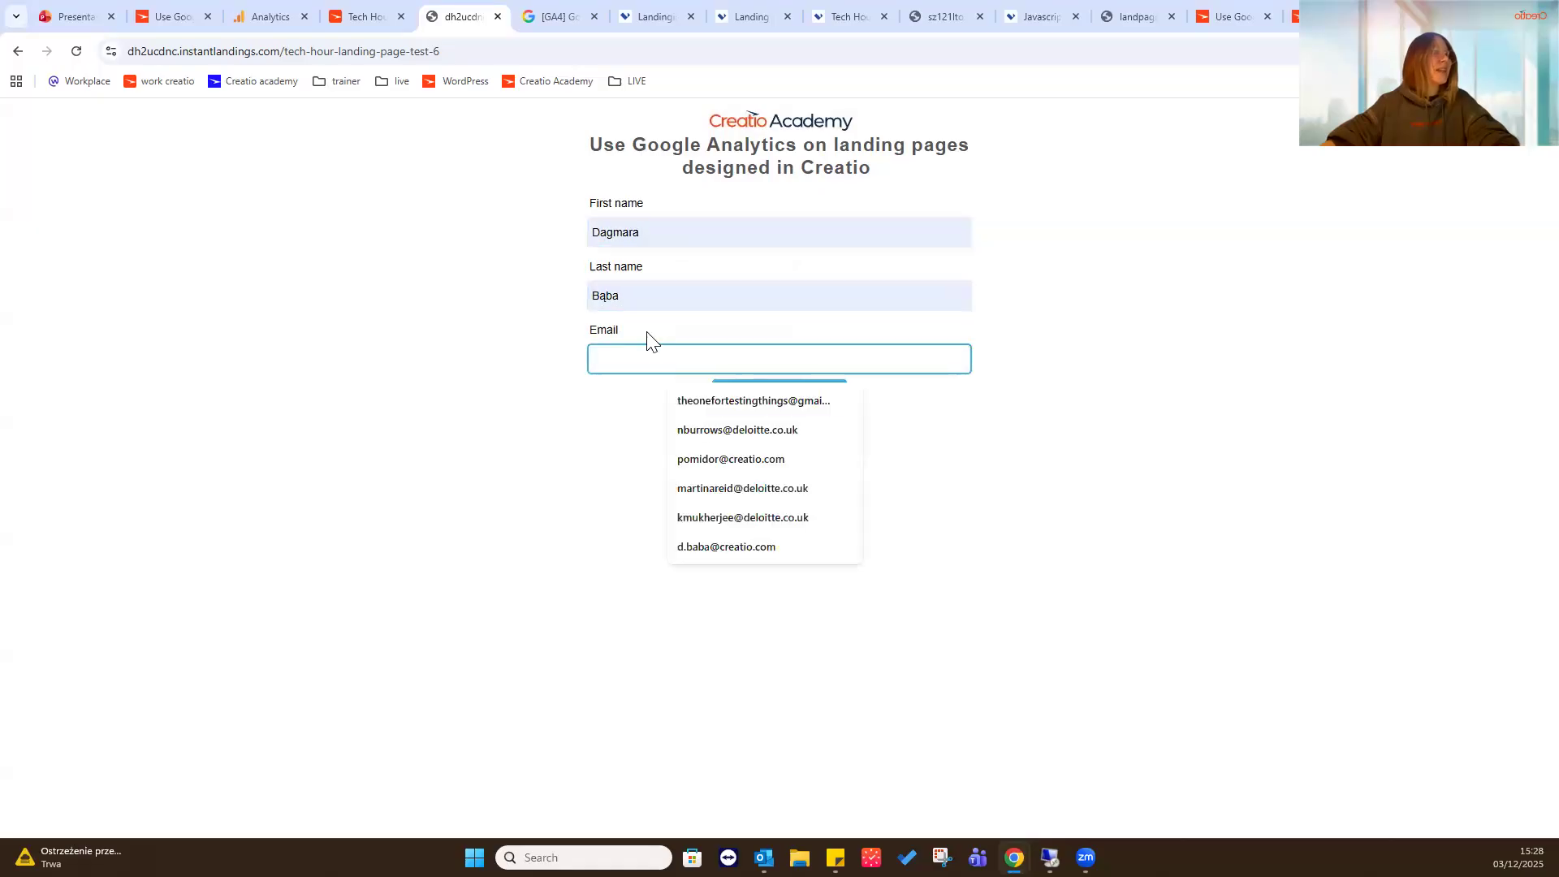
{"action": "left_click", "coordinate": [741, 546]}
{"action": "left_click", "coordinate": [286, 529]}
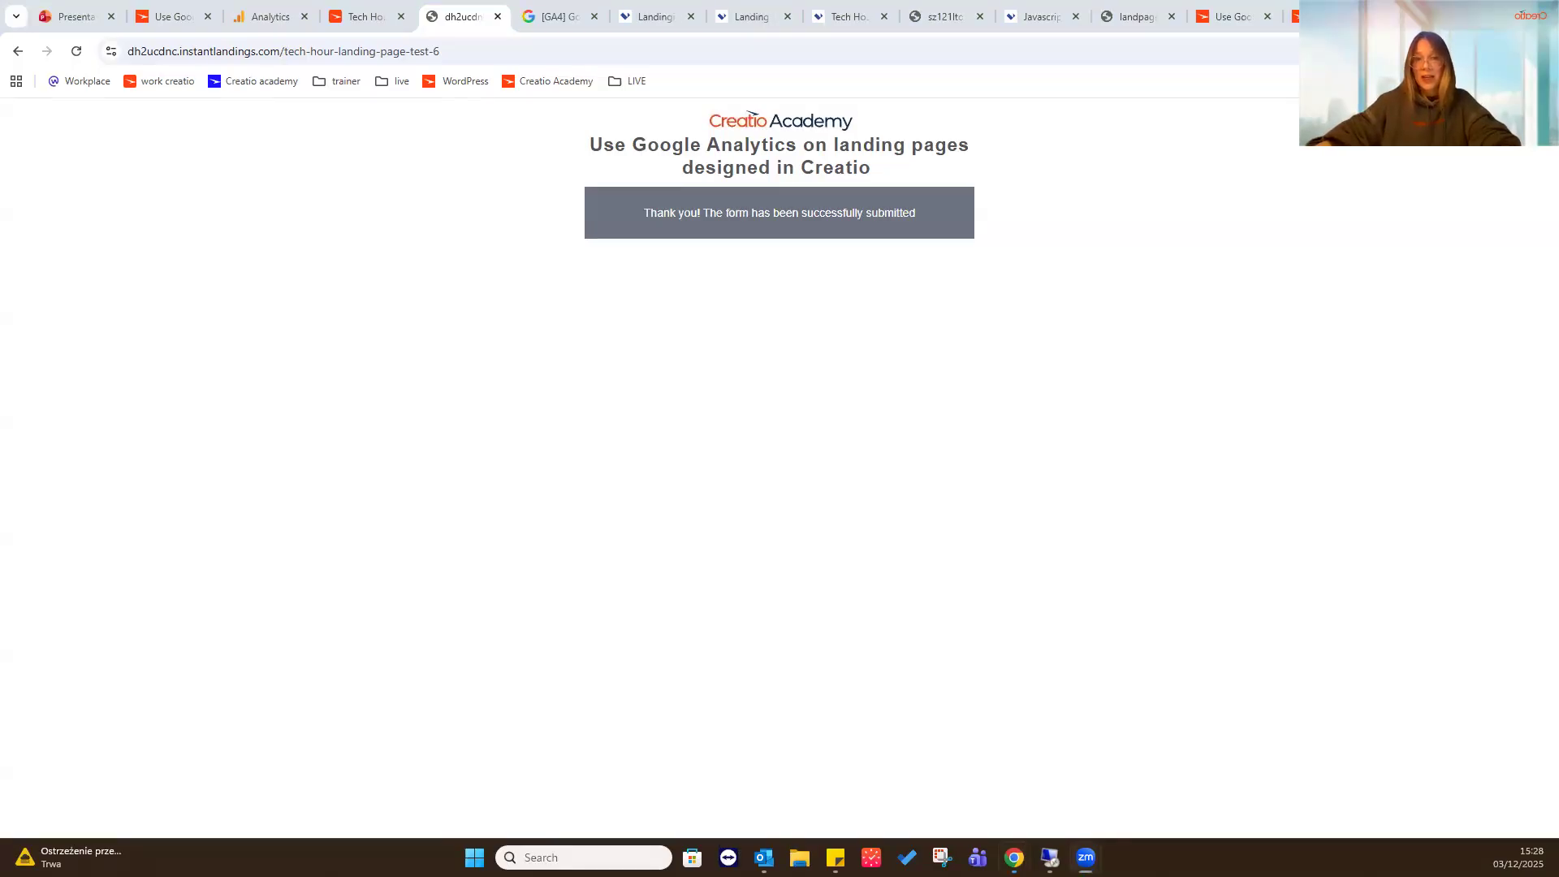
- Return to the Tech Hour landing page test 6 record in Creatio, try to open the Webhooks section, and reload the page
{"action": "left_click", "coordinate": [369, 15]}
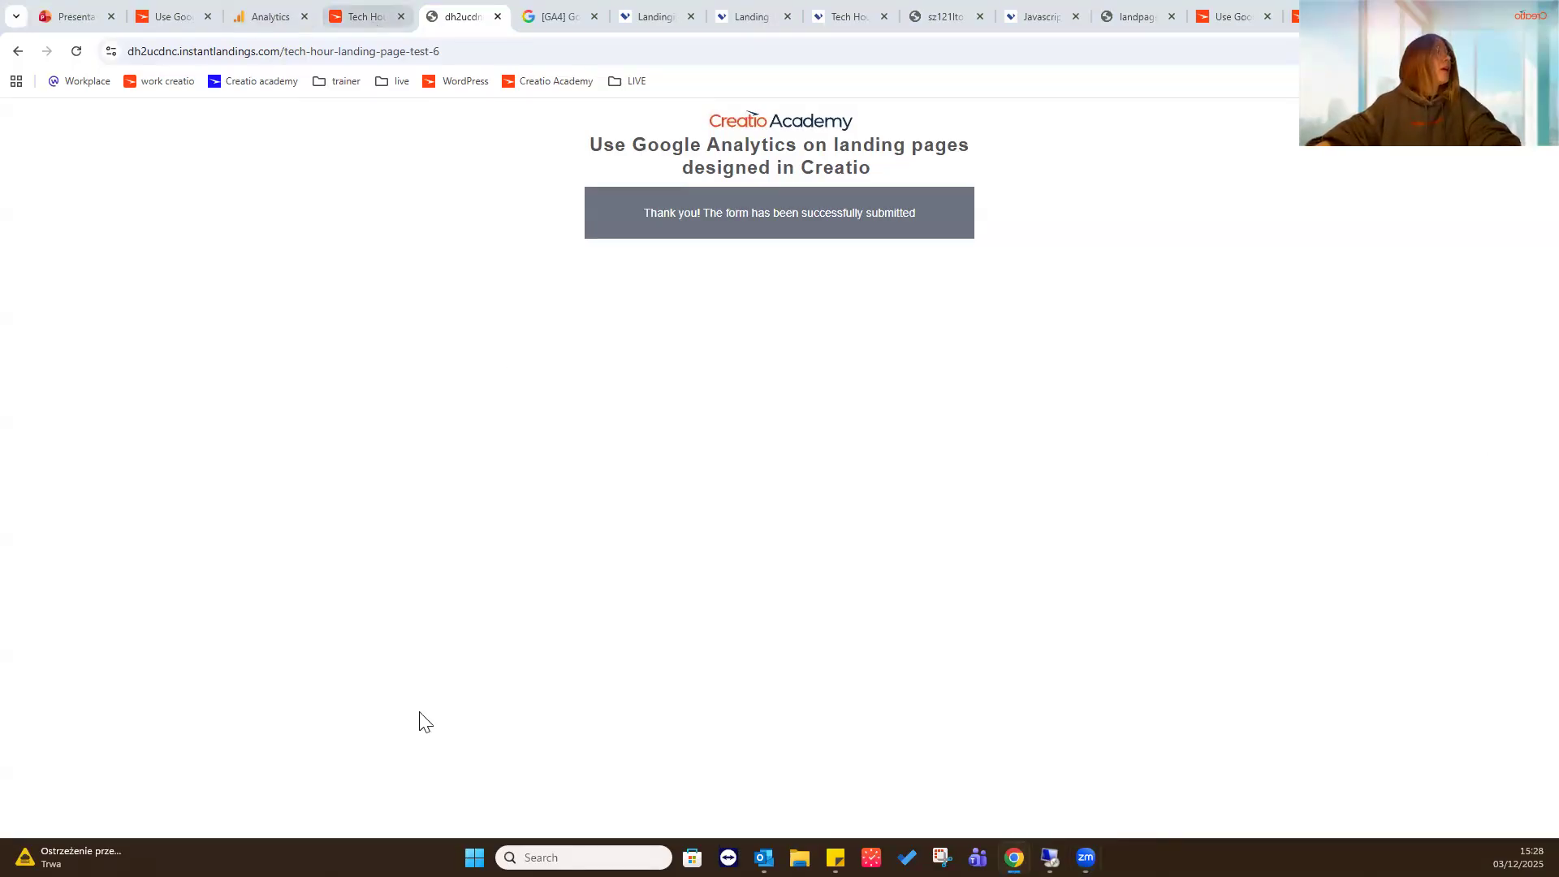
{"action": "left_click", "coordinate": [901, 530]}
{"action": "scroll", "coordinate": [122, 325], "scroll_direction": "down", "scroll_amount": 2}
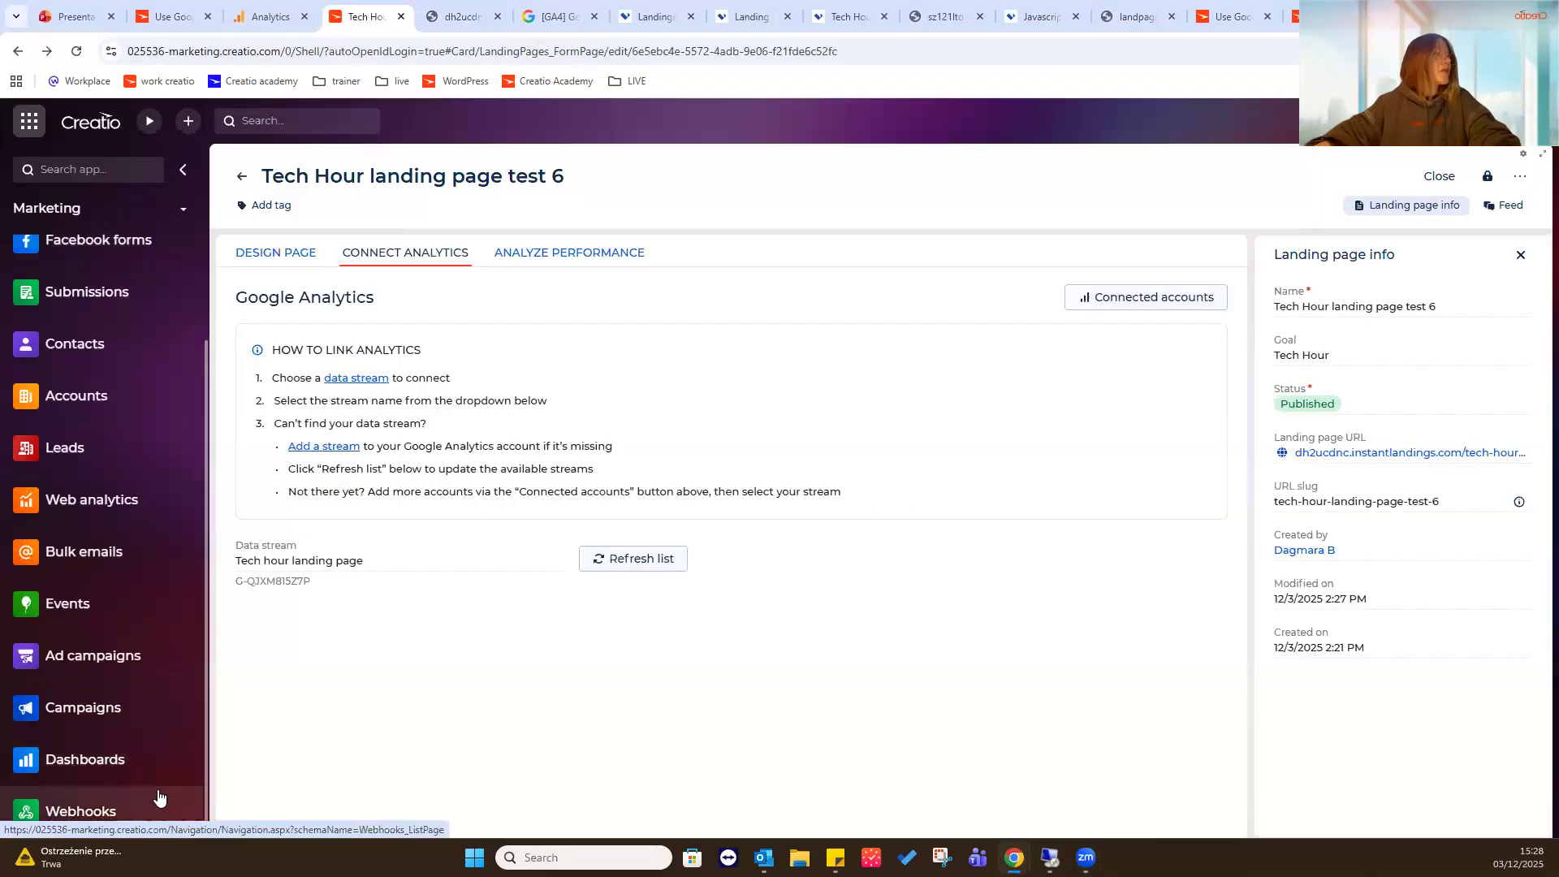
{"action": "left_click", "coordinate": [158, 804]}
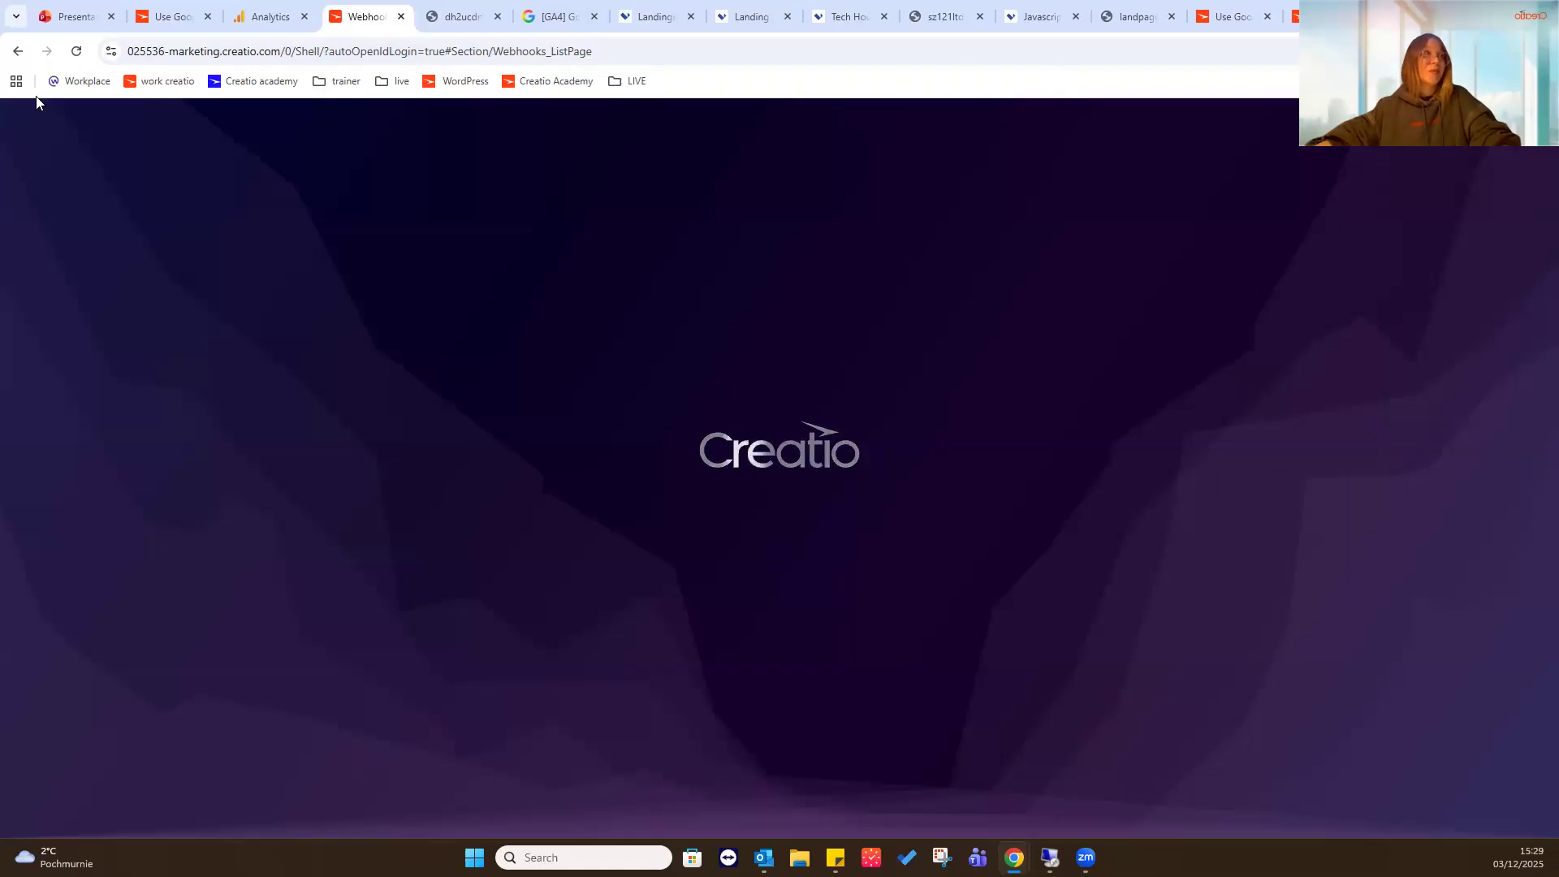
{"action": "left_click", "coordinate": [76, 53]}
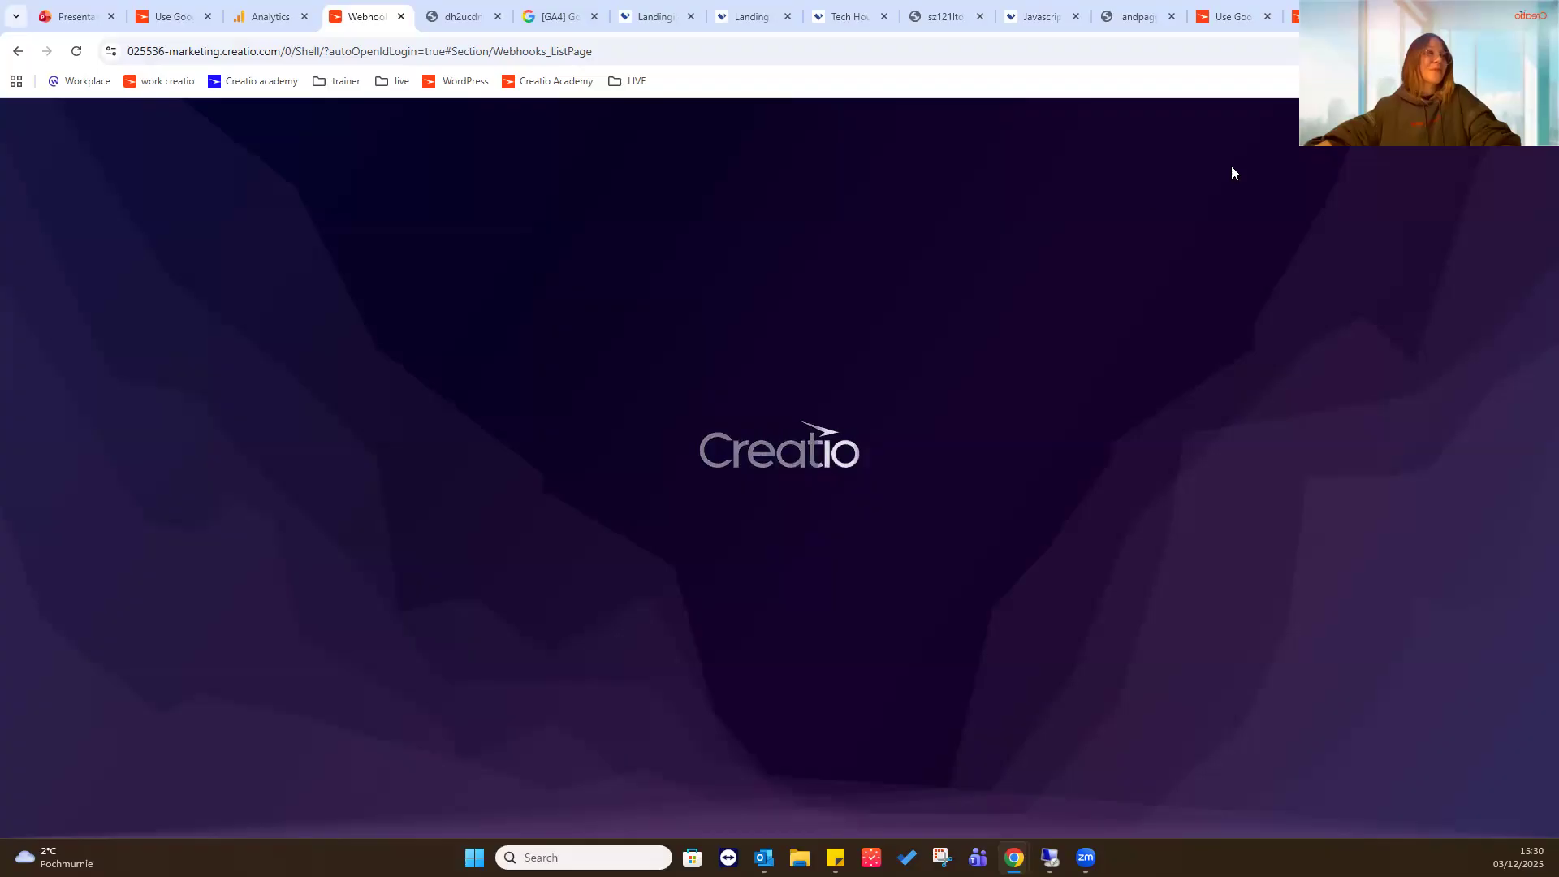
- Open the bookmarked Creatio trial for the tech hour in a new browser tab and close the stuck Webhooks tab
{"action": "key", "text": "ctrl+t"}
{"action": "left_click", "coordinate": [337, 81]}
{"action": "mouse_move", "coordinate": [331, 825]}
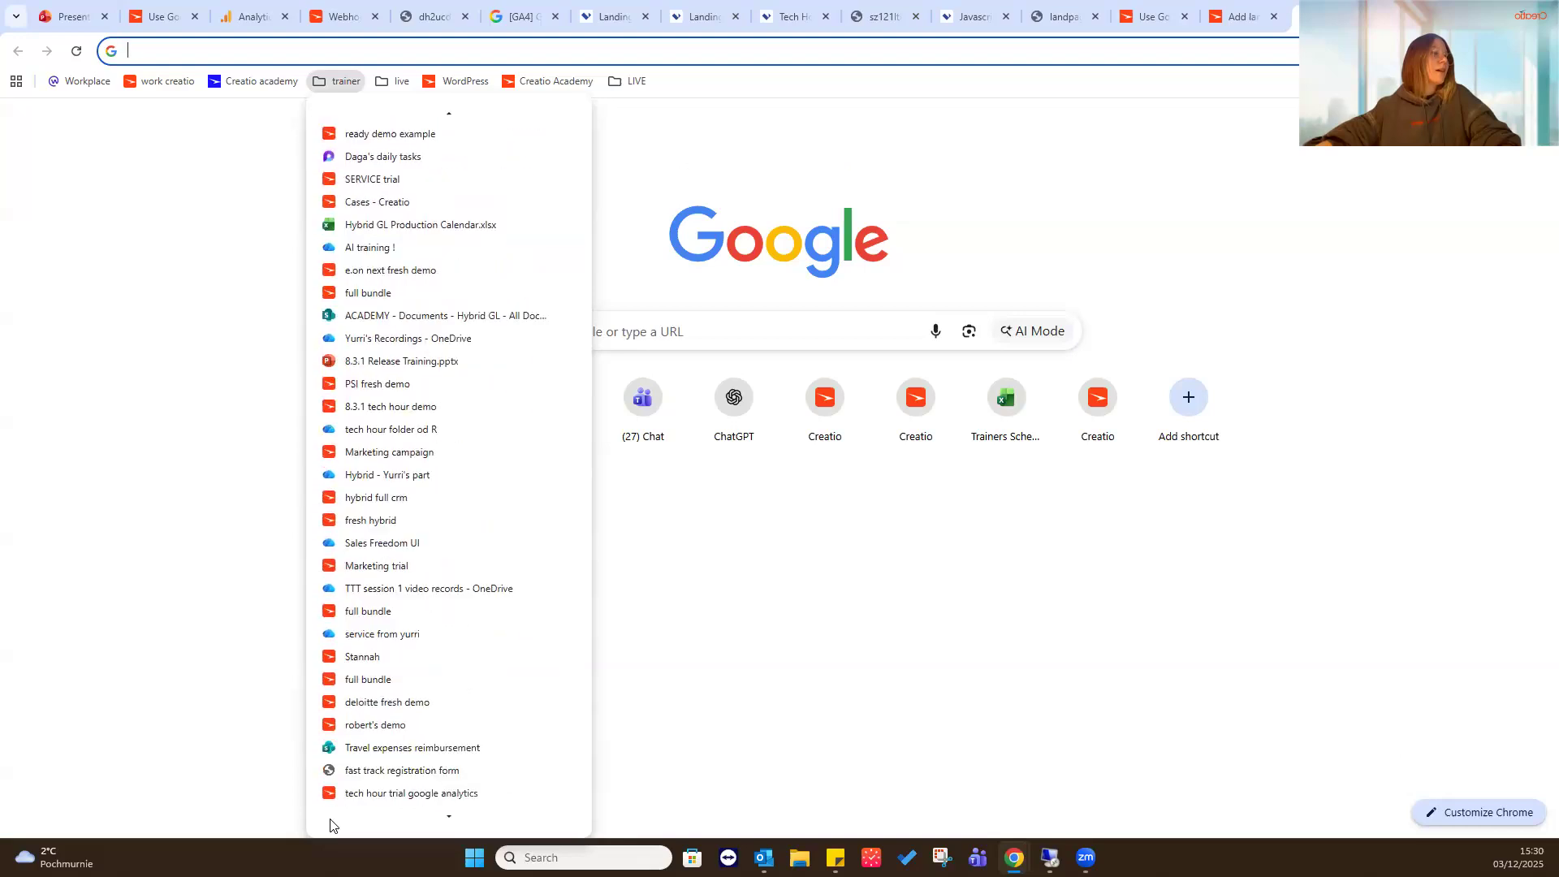
{"action": "left_click", "coordinate": [397, 773]}
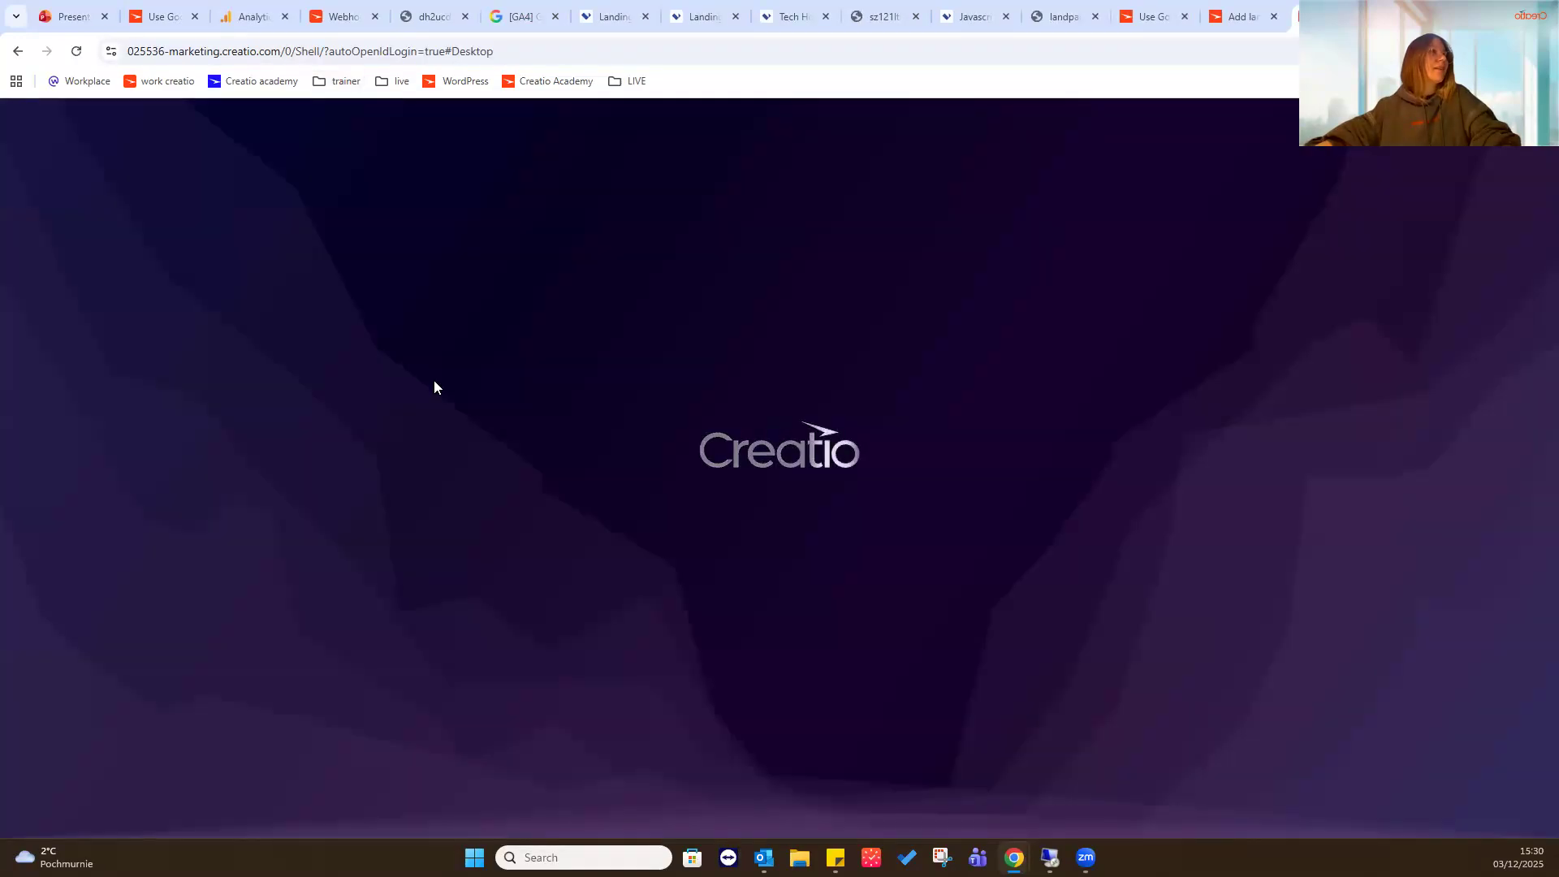
{"action": "left_click", "coordinate": [332, 10]}
{"action": "left_click", "coordinate": [1331, 15]}
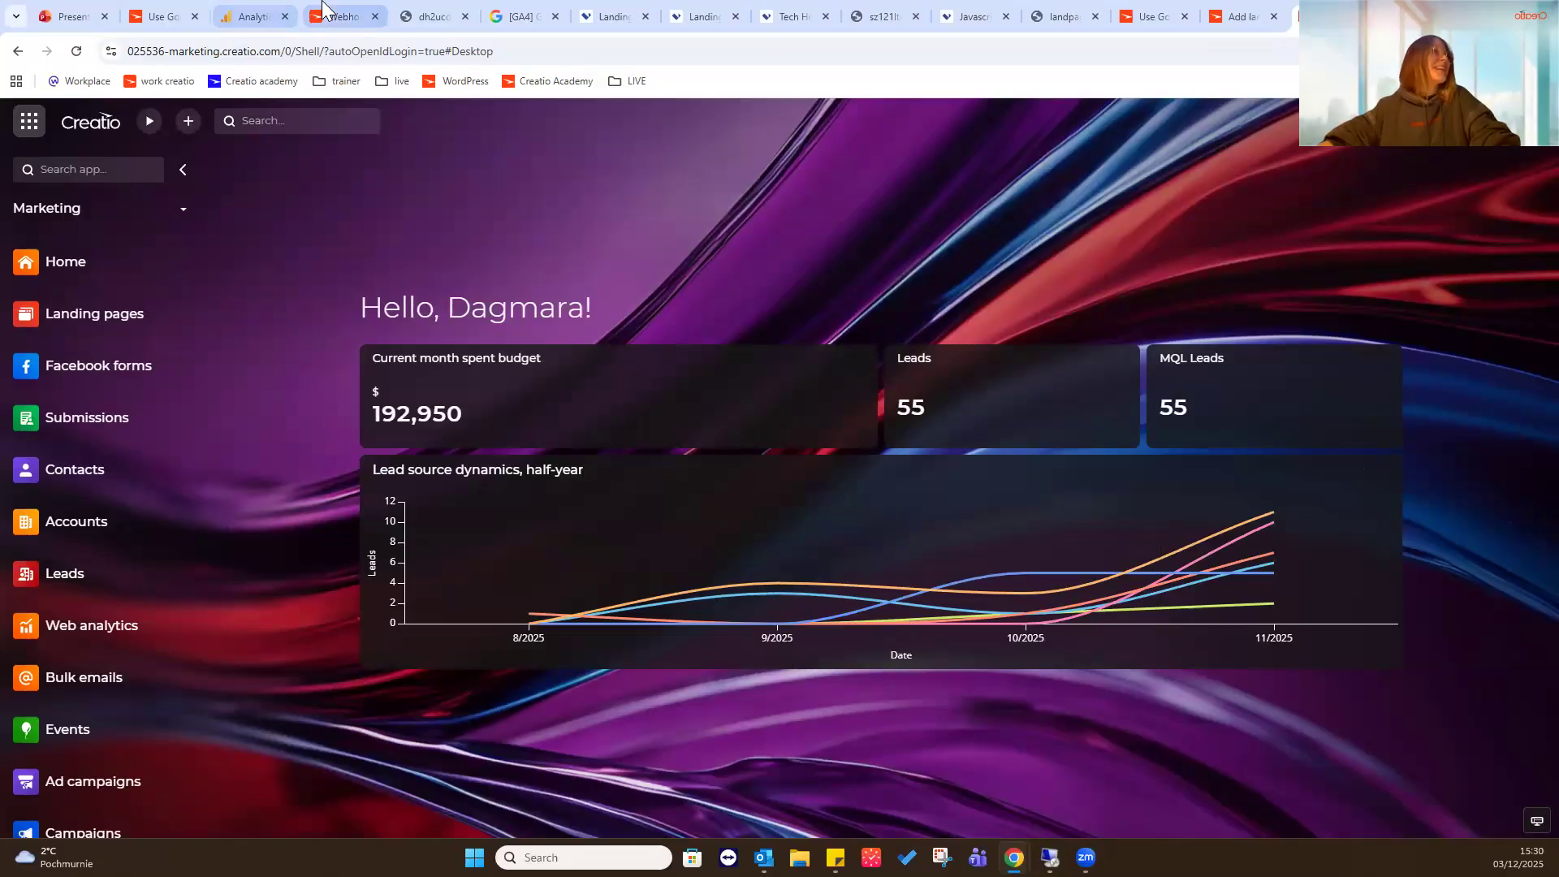
{"action": "left_click", "coordinate": [323, 8]}
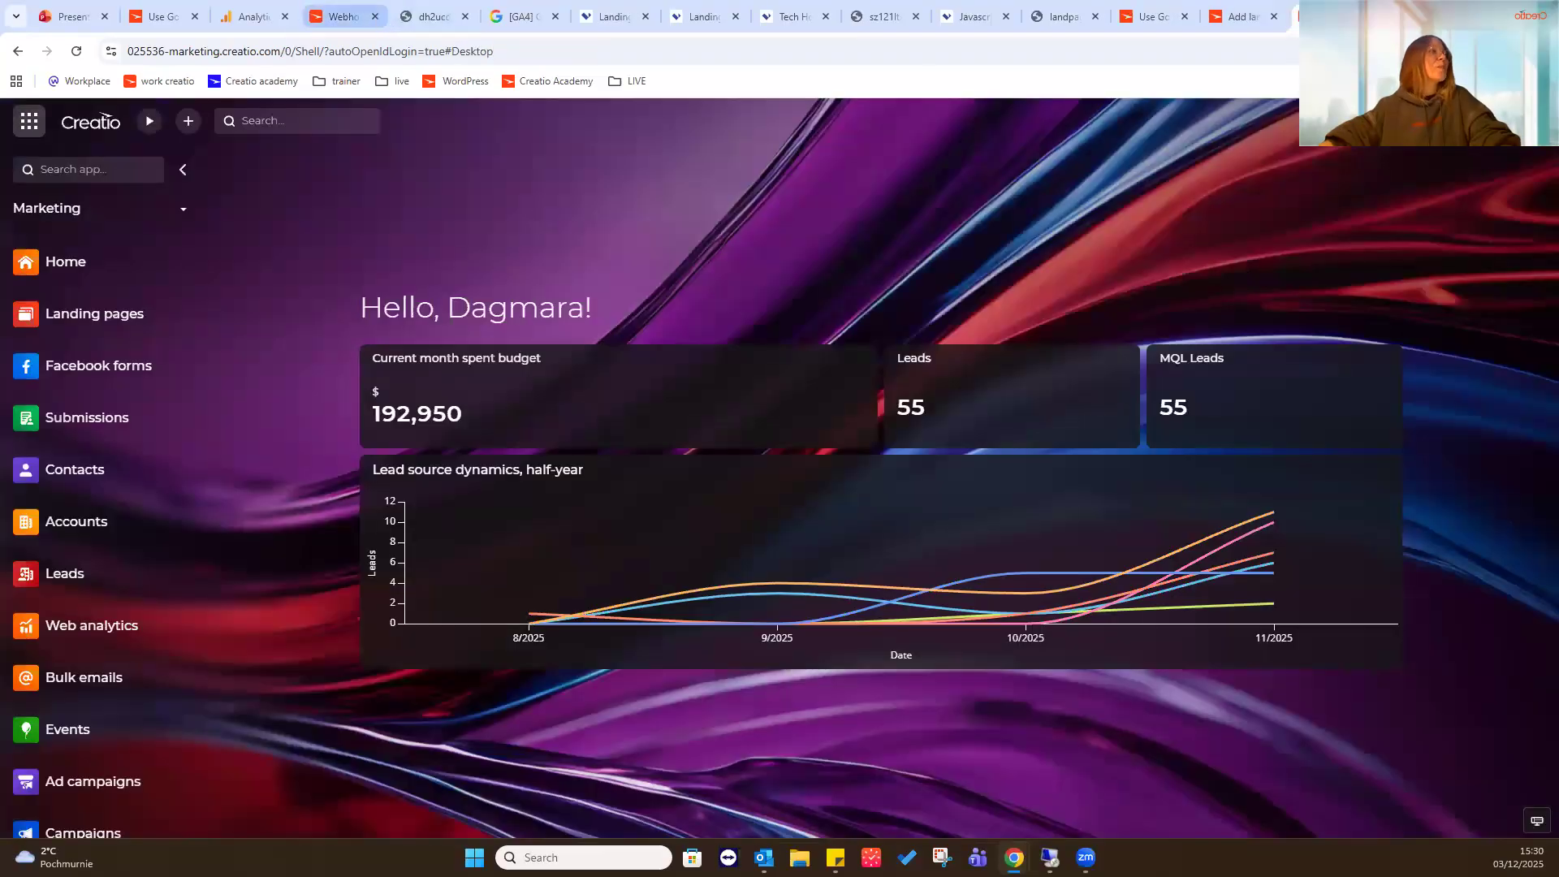
{"action": "left_click", "coordinate": [375, 16]}
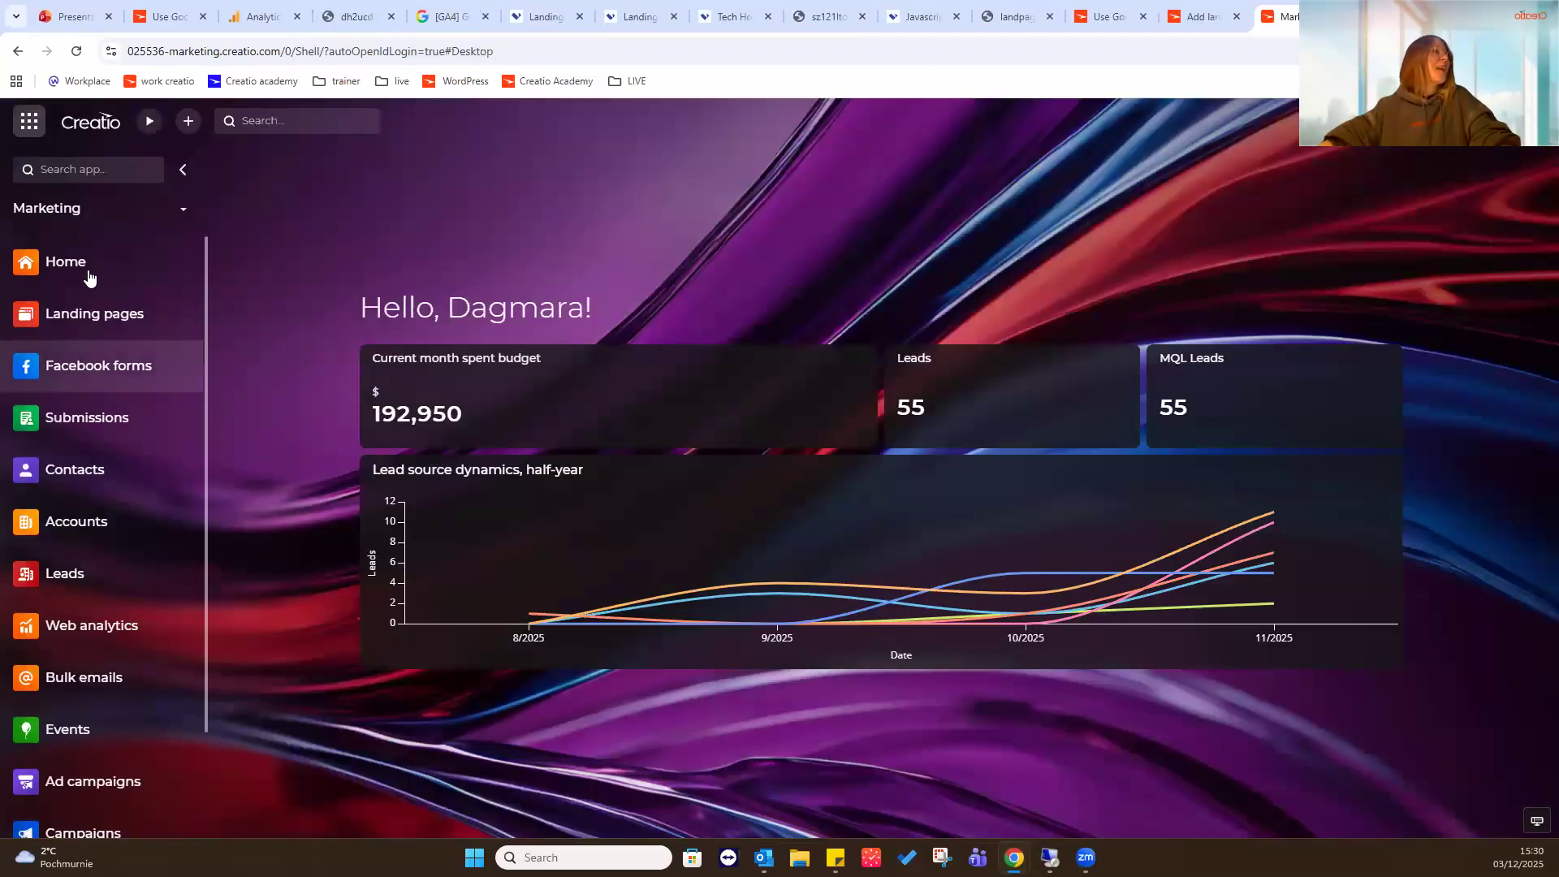
- Open the Submissions section and sort the records by creation date, newest first
{"action": "left_click", "coordinate": [98, 420]}
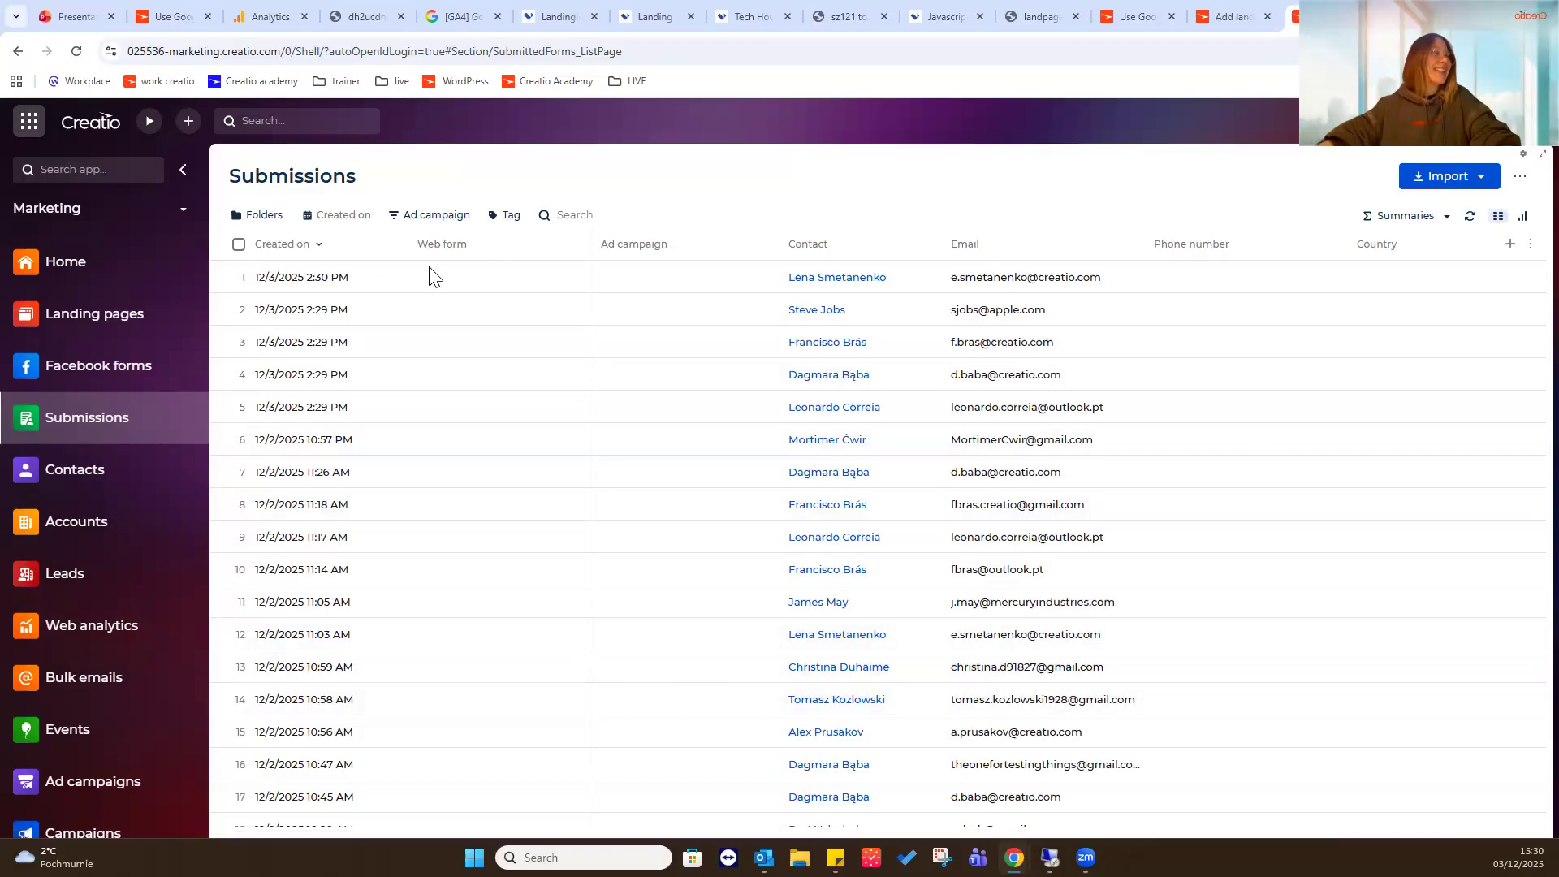
{"action": "left_click", "coordinate": [361, 253]}
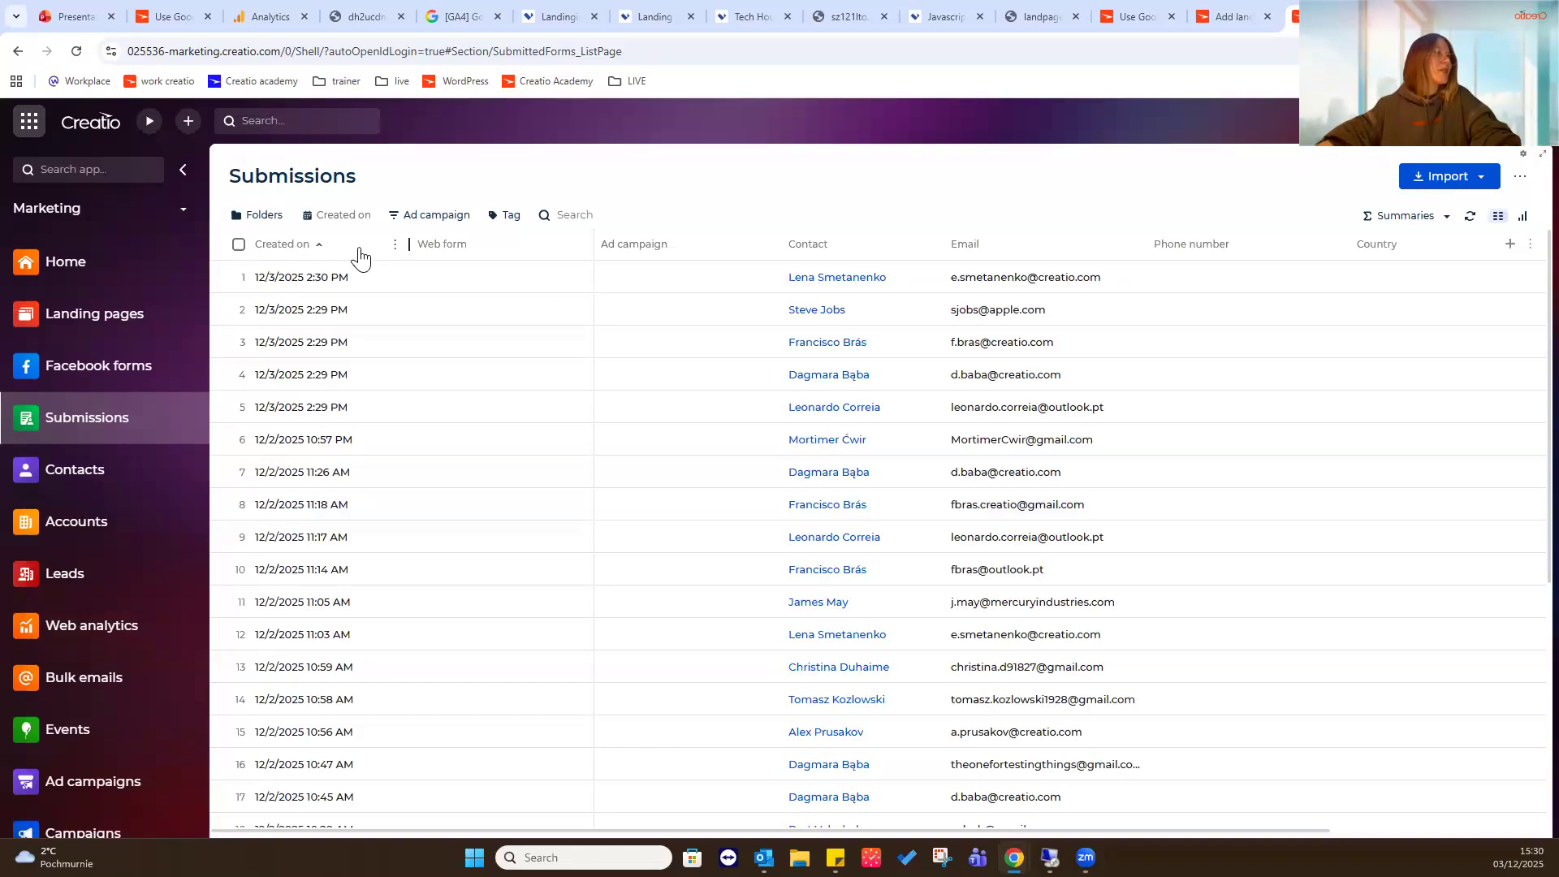
{"action": "left_click", "coordinate": [359, 249]}
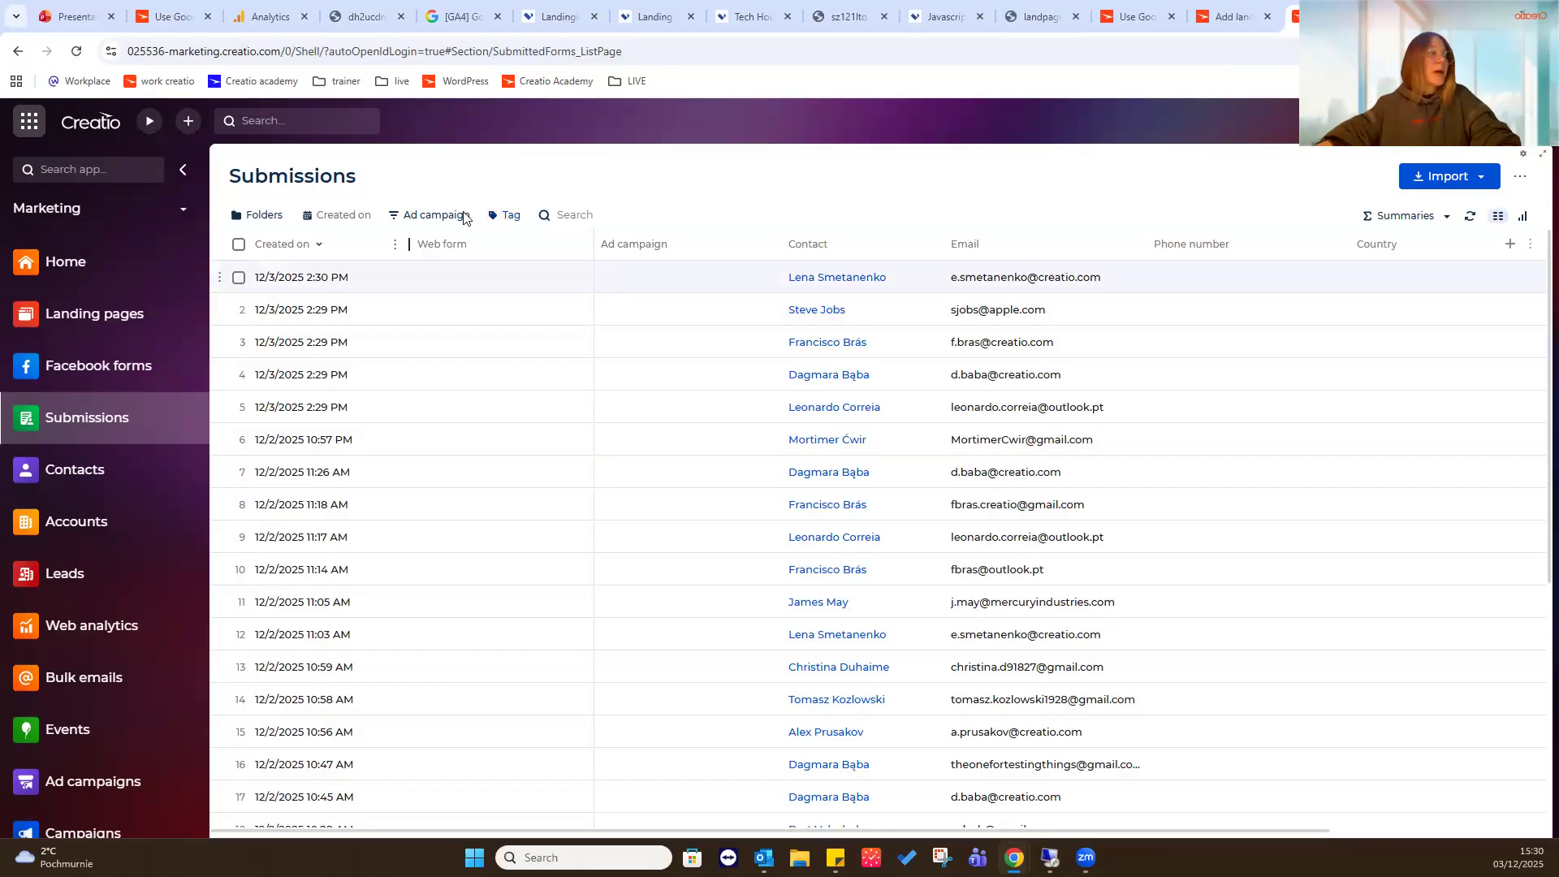
- Open the Tech hour landing page record and display the Visitors dashboard in its performance analysis
{"action": "left_click", "coordinate": [143, 313]}
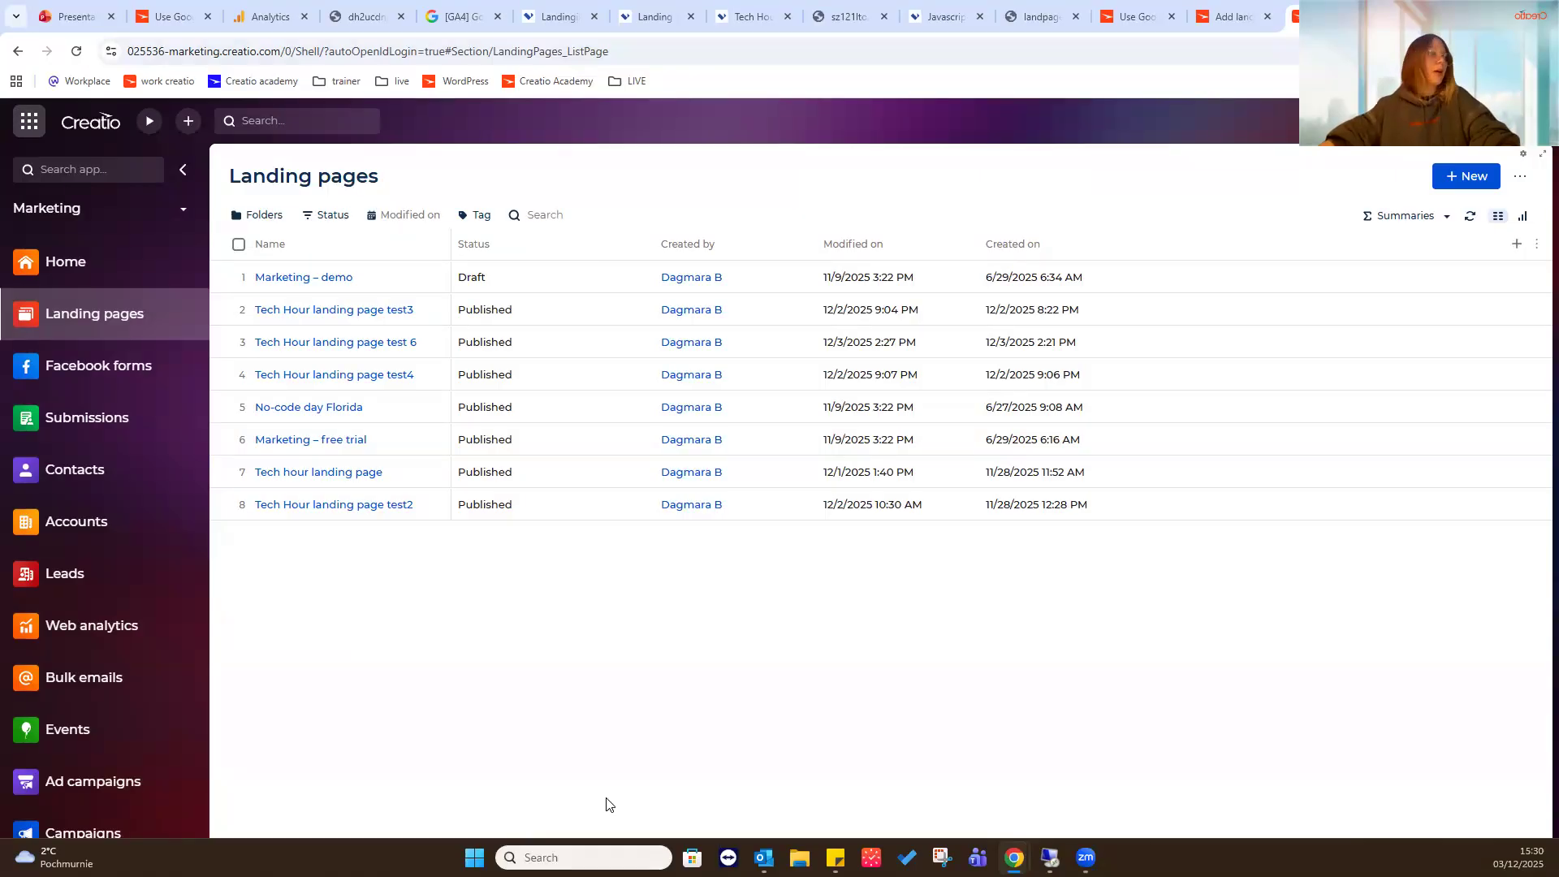
{"action": "left_click", "coordinate": [317, 471]}
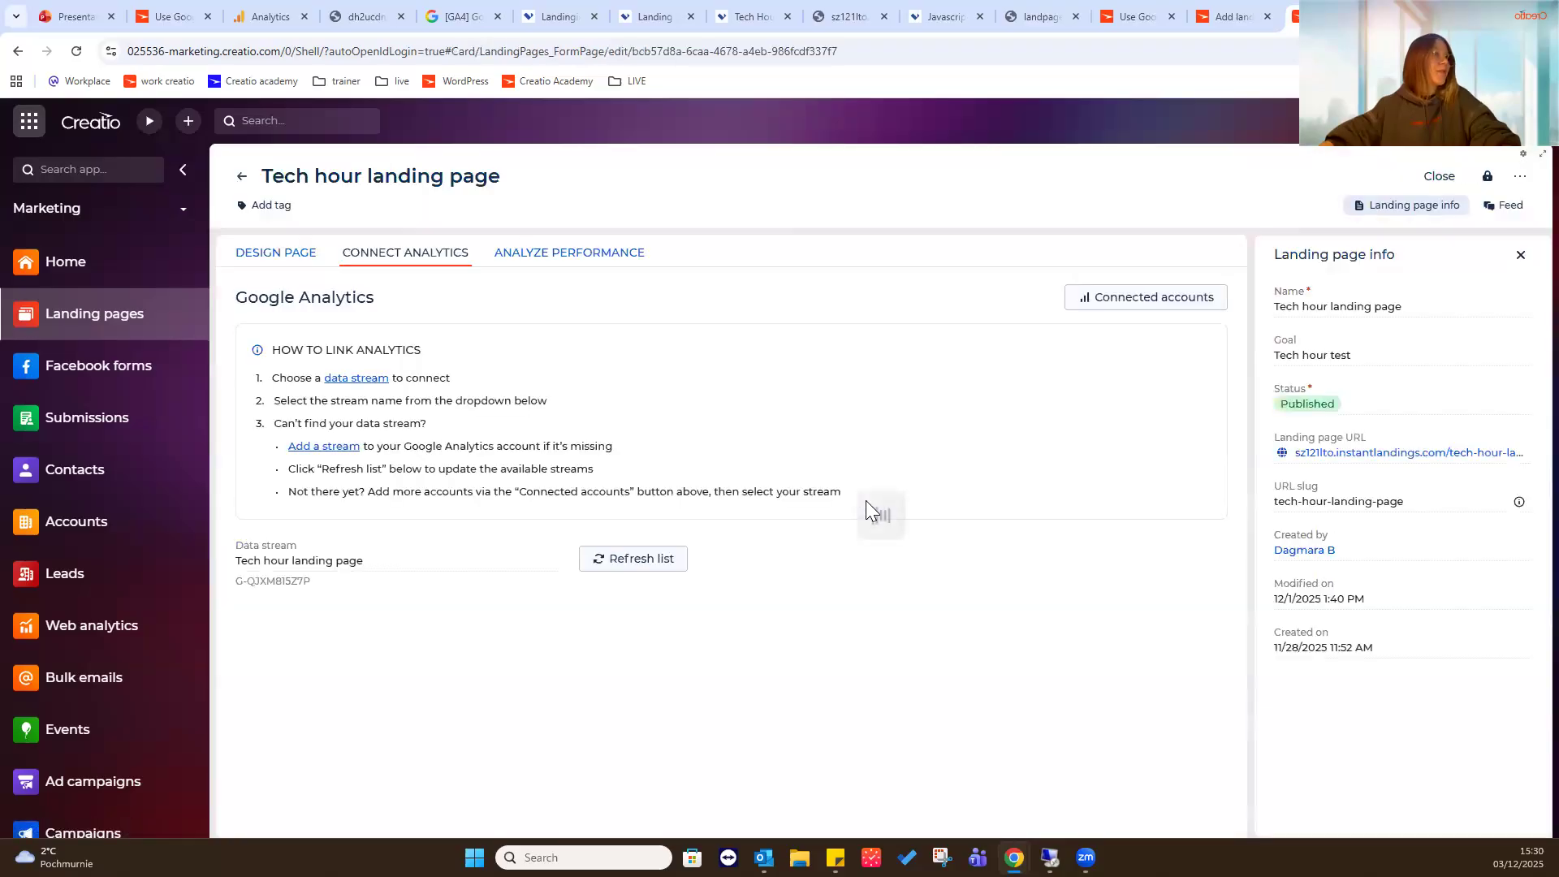
{"action": "left_click", "coordinate": [602, 264]}
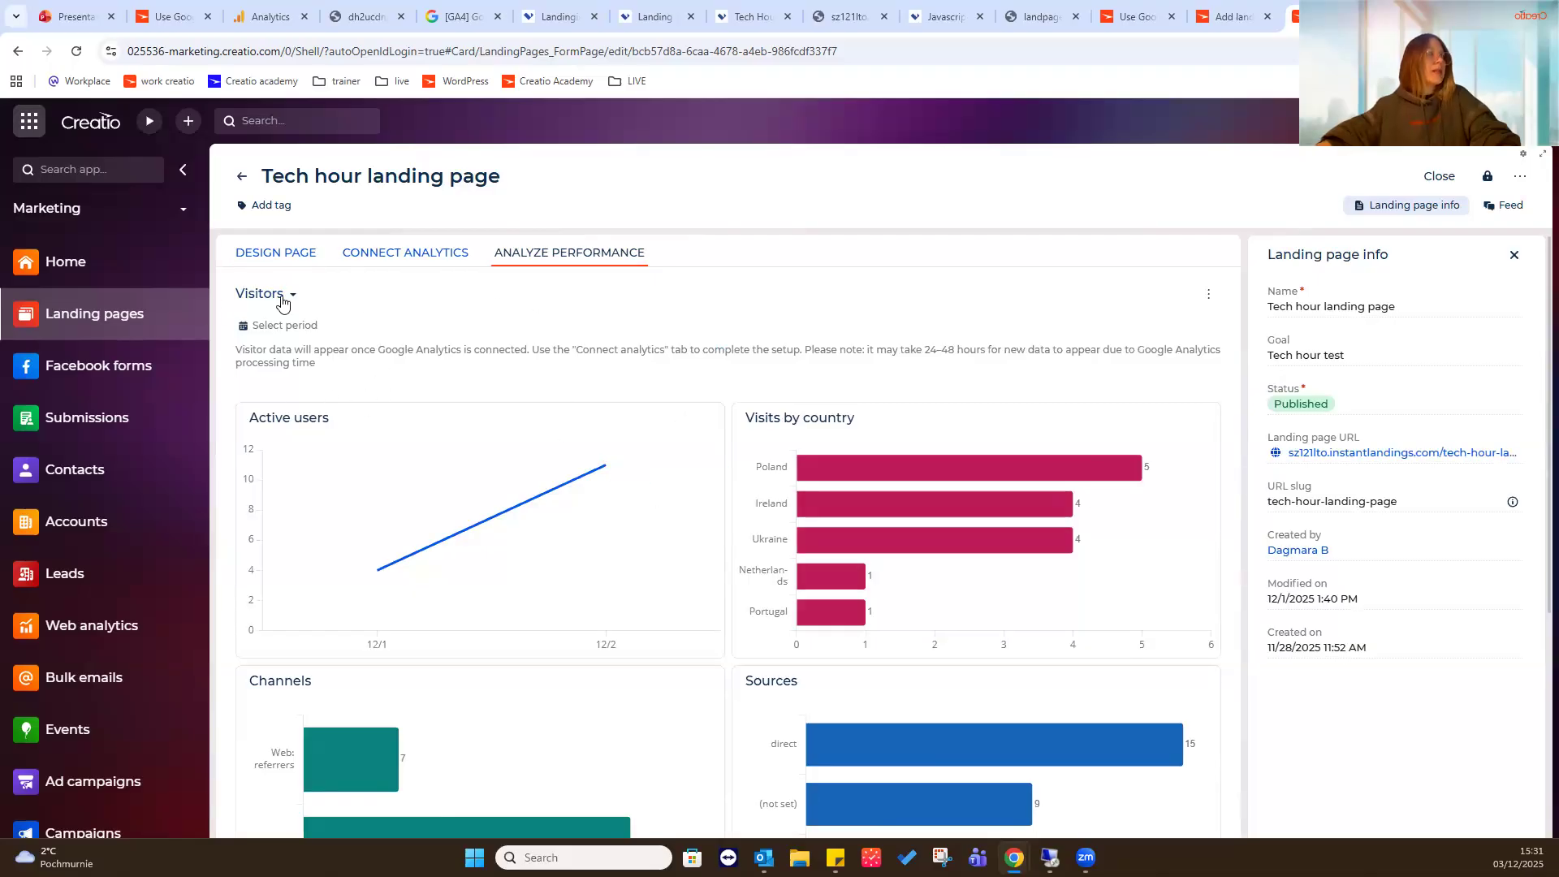
{"action": "left_click", "coordinate": [345, 292]}
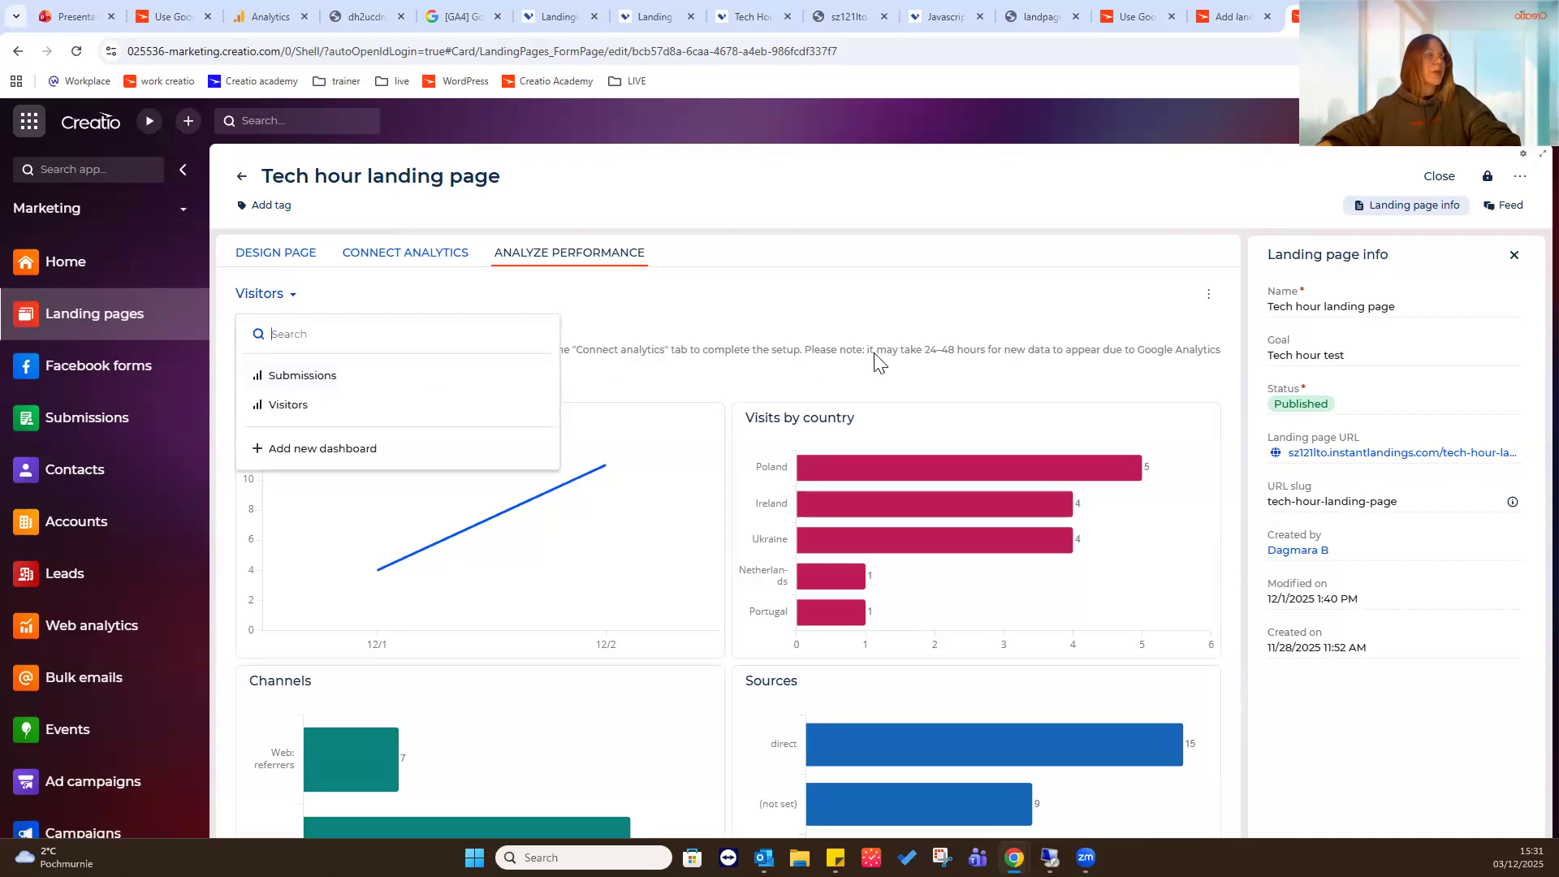
{"action": "left_click", "coordinate": [487, 406]}
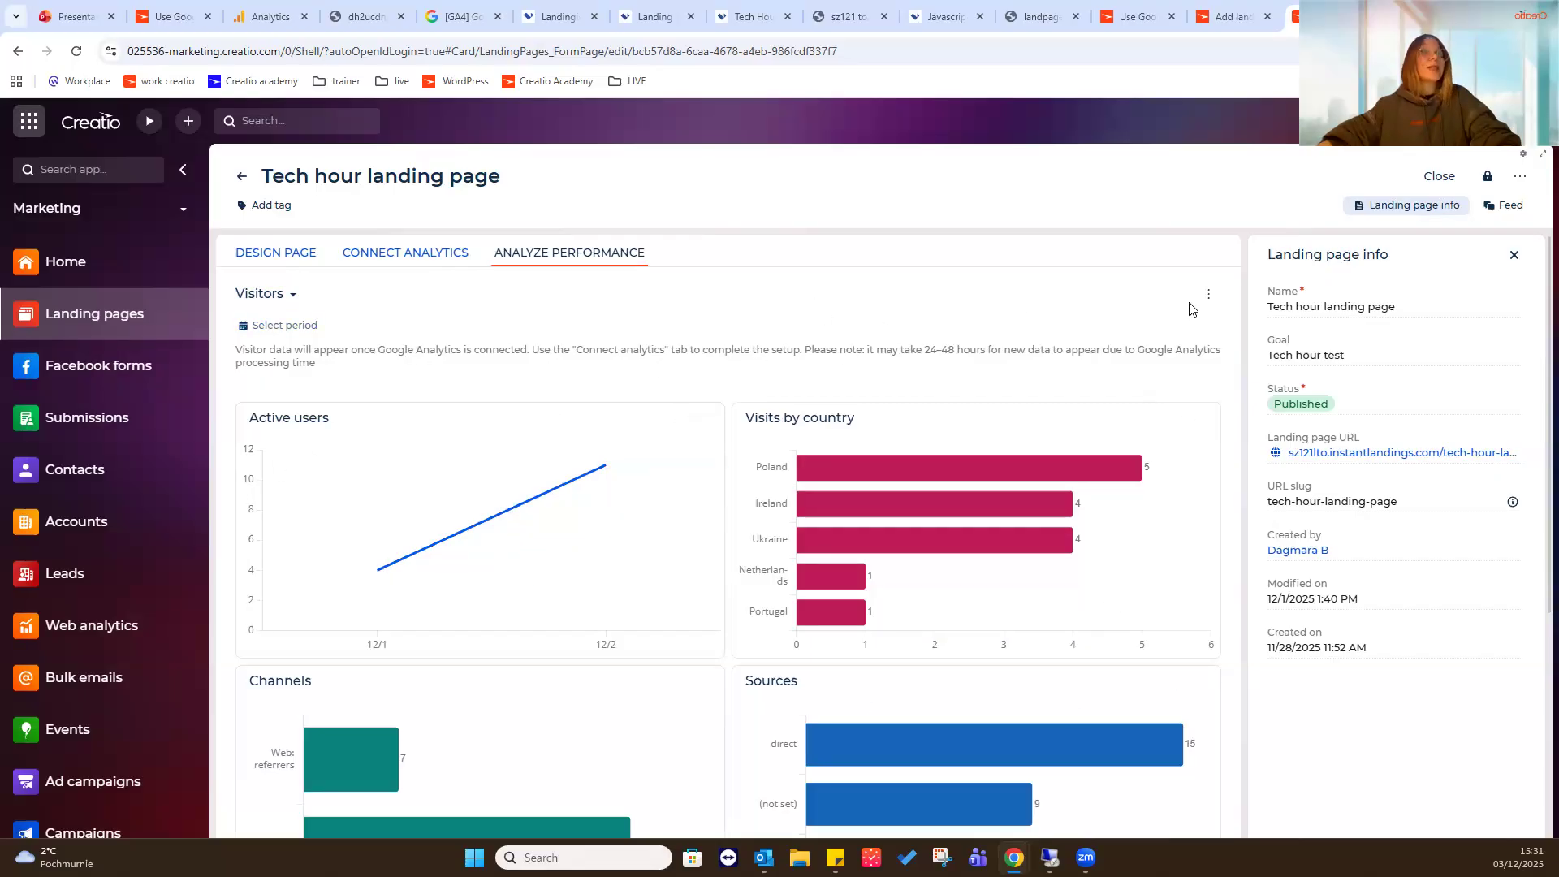
- Examine the Visitors dashboard charts and the note about the processing time for new Google Analytics data
{"action": "scroll", "coordinate": [1180, 399], "scroll_direction": "down", "scroll_amount": 5}
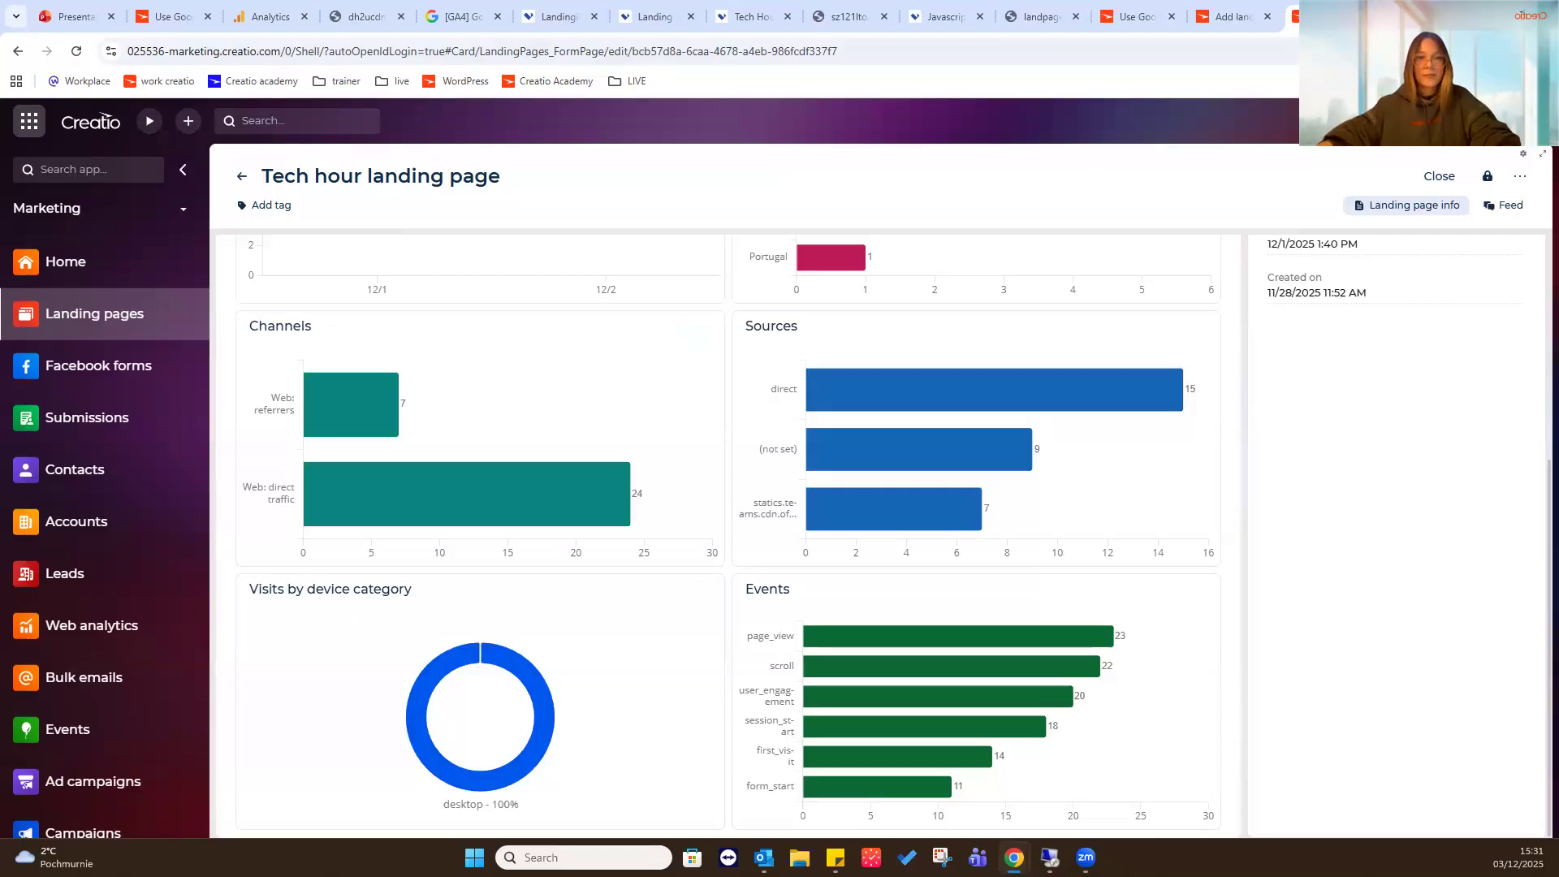
{"action": "mouse_move", "coordinate": [469, 396]}
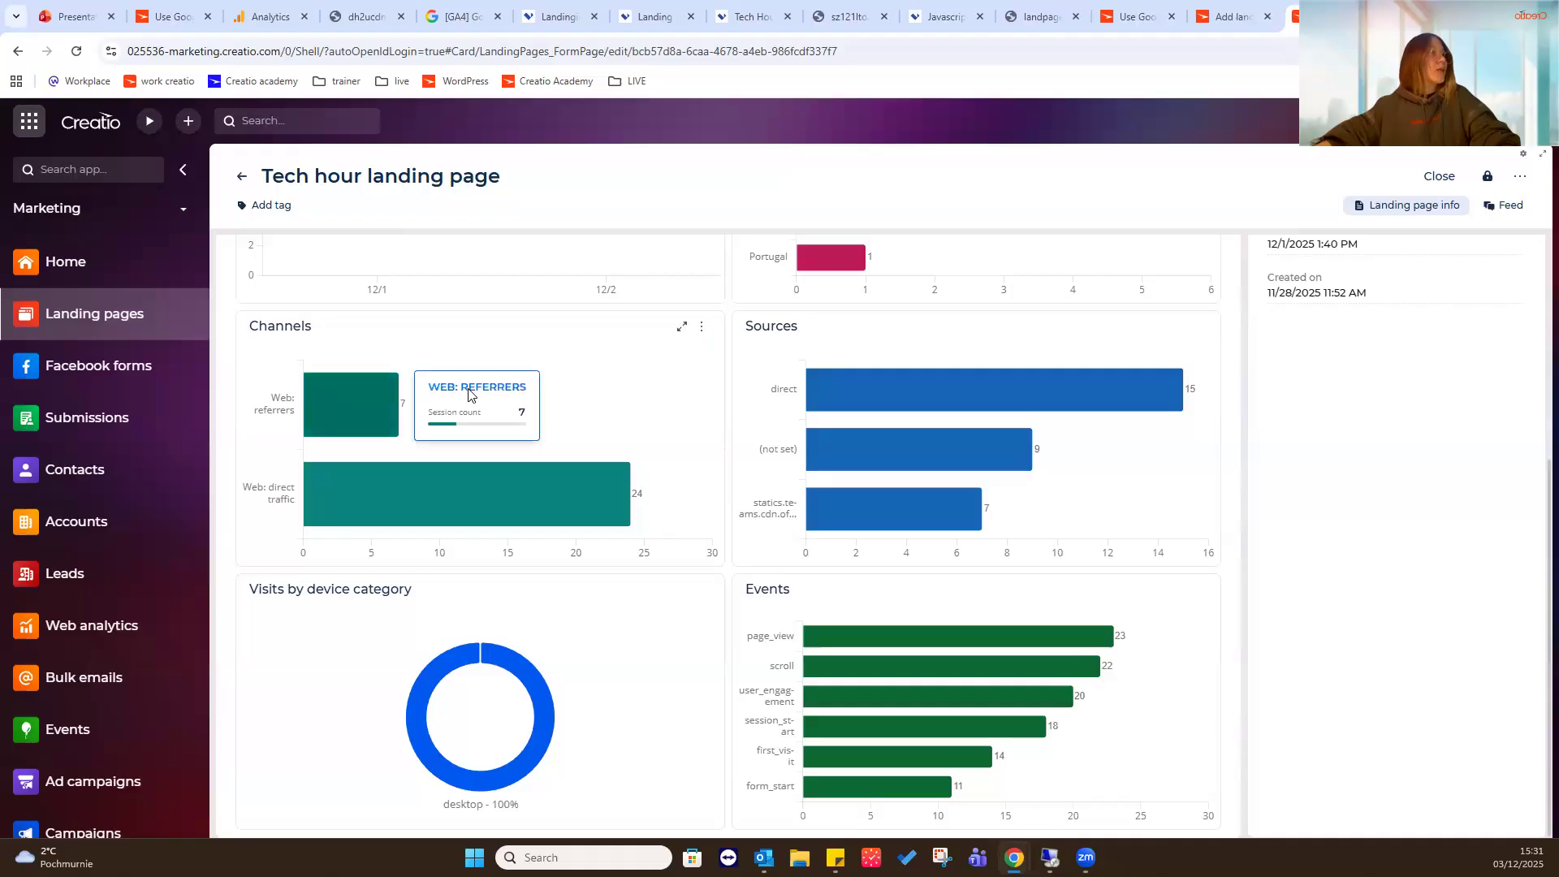
{"action": "scroll", "coordinate": [469, 395], "scroll_direction": "up", "scroll_amount": 5}
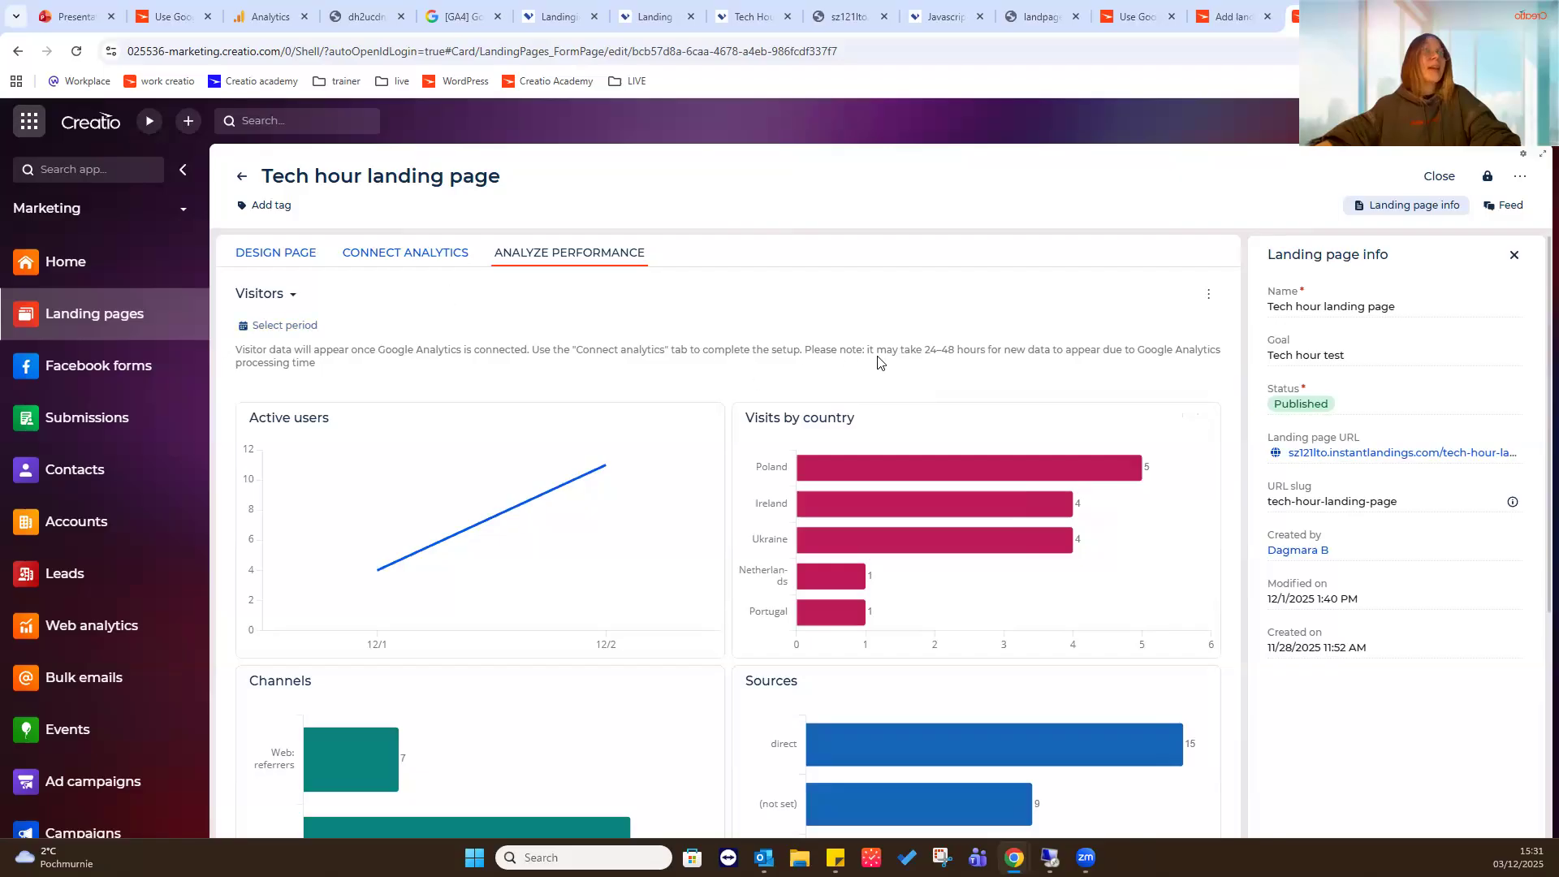
{"action": "left_click_drag", "start_coordinate": [925, 354], "coordinate": [1189, 360]}
{"action": "left_click", "coordinate": [1111, 360]}
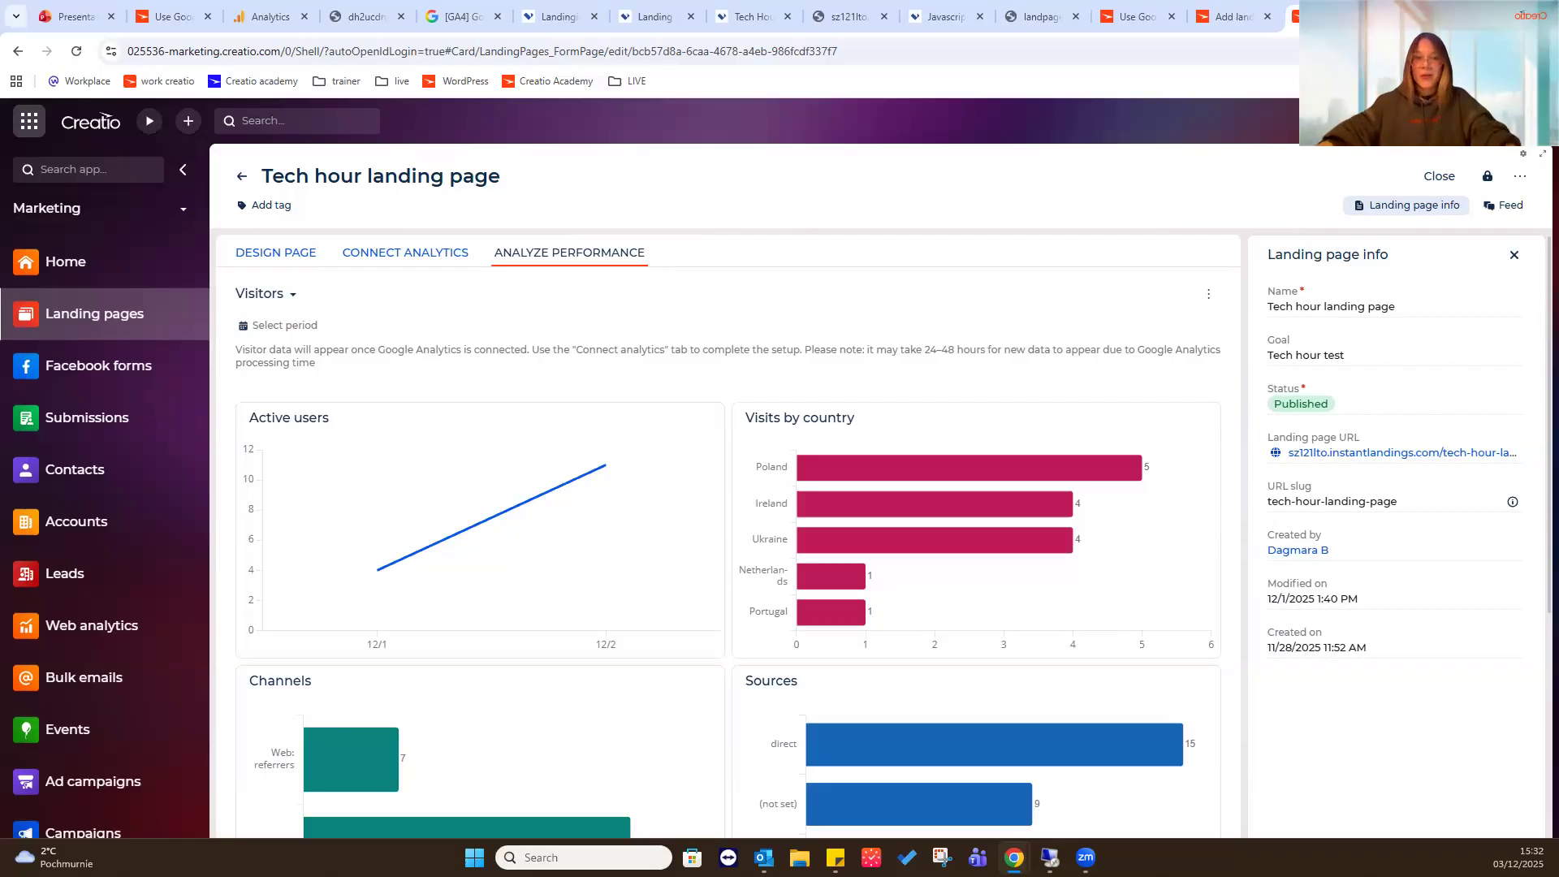
- Expand the Visits by device category chart, review its chart type options, and show its data as a table
{"action": "scroll", "coordinate": [918, 437], "scroll_direction": "down", "scroll_amount": 4}
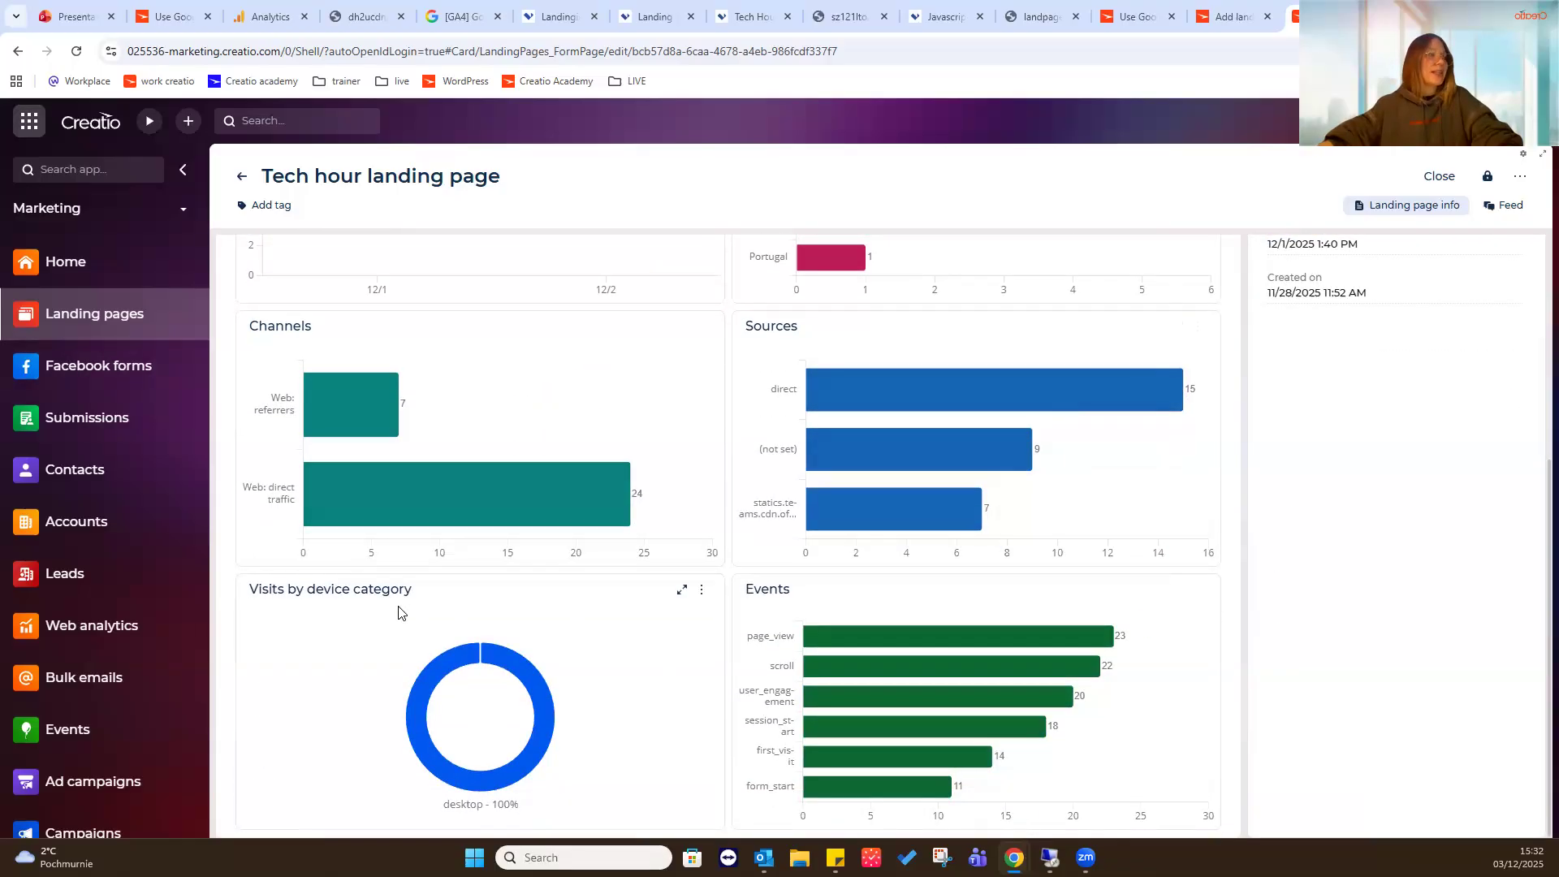
{"action": "left_click", "coordinate": [681, 590]}
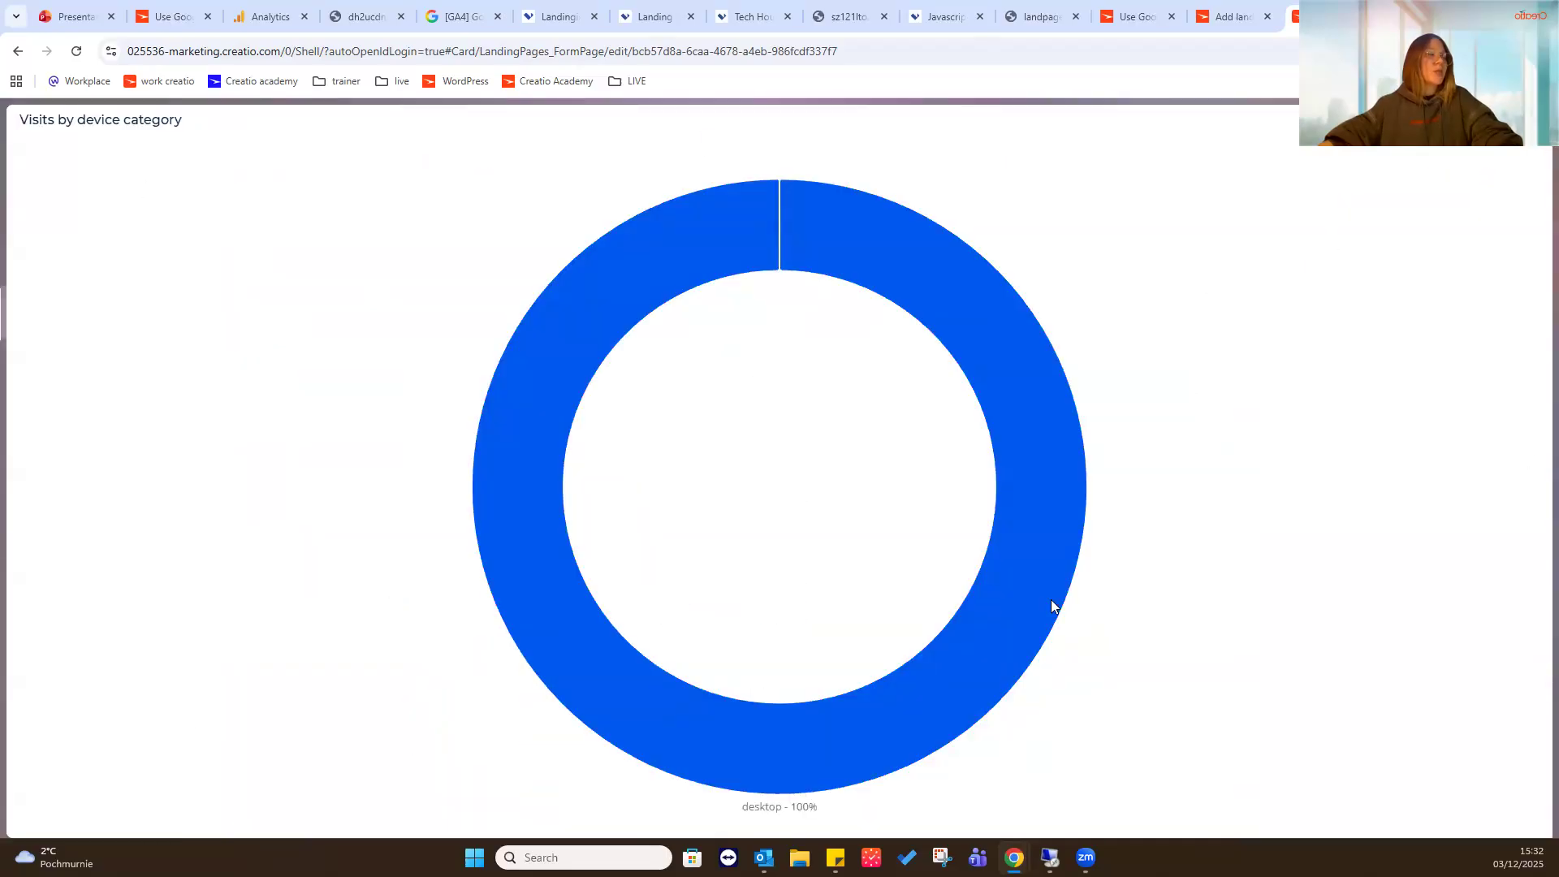
{"action": "mouse_move", "coordinate": [1068, 463]}
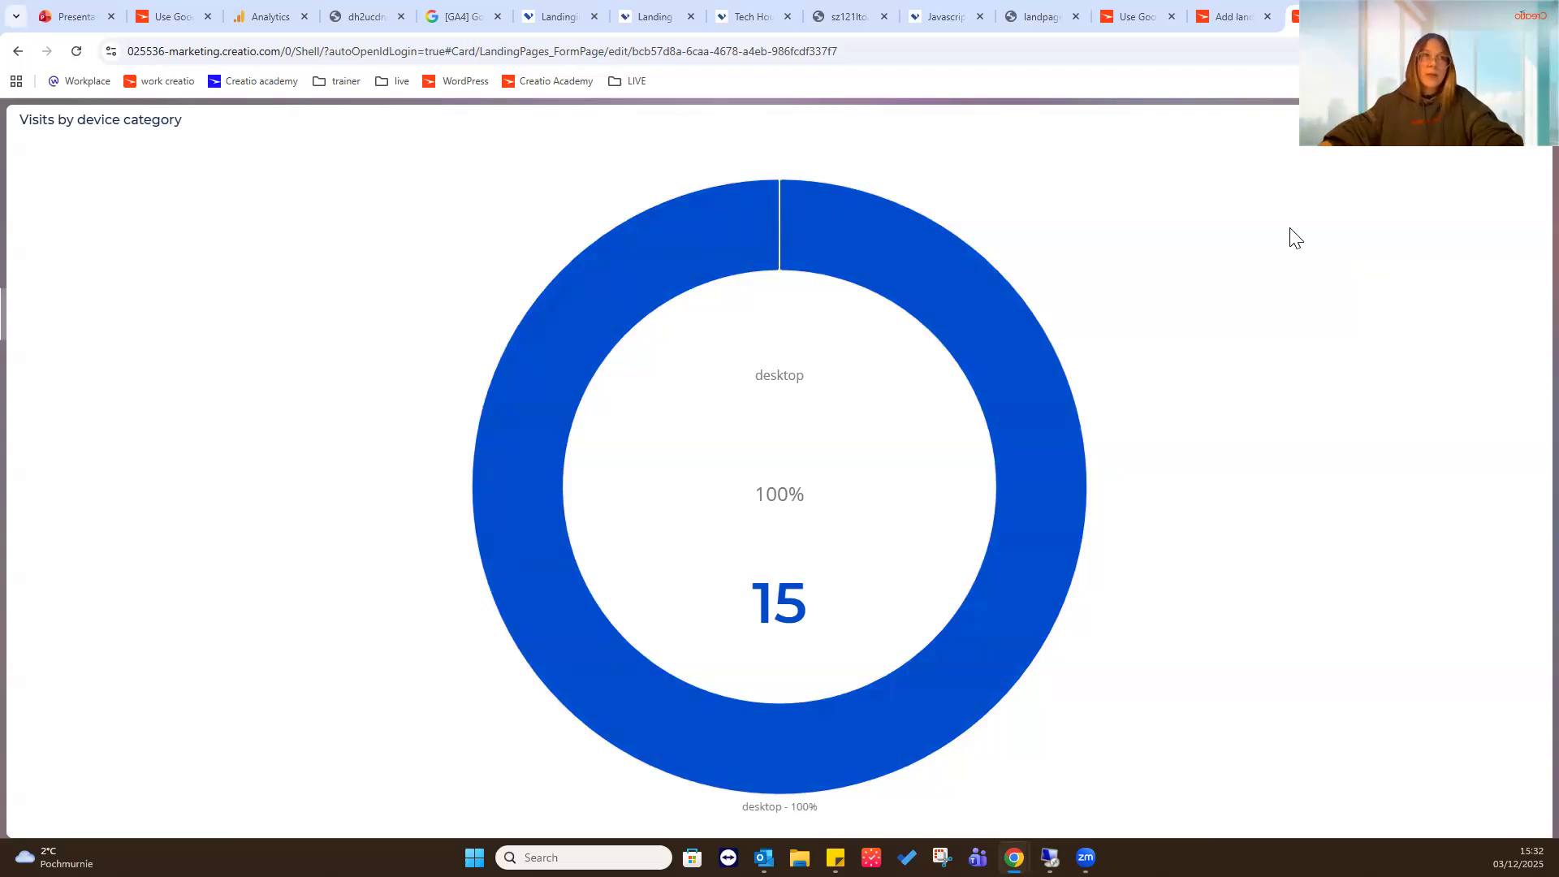
{"action": "left_click", "coordinate": [1527, 122]}
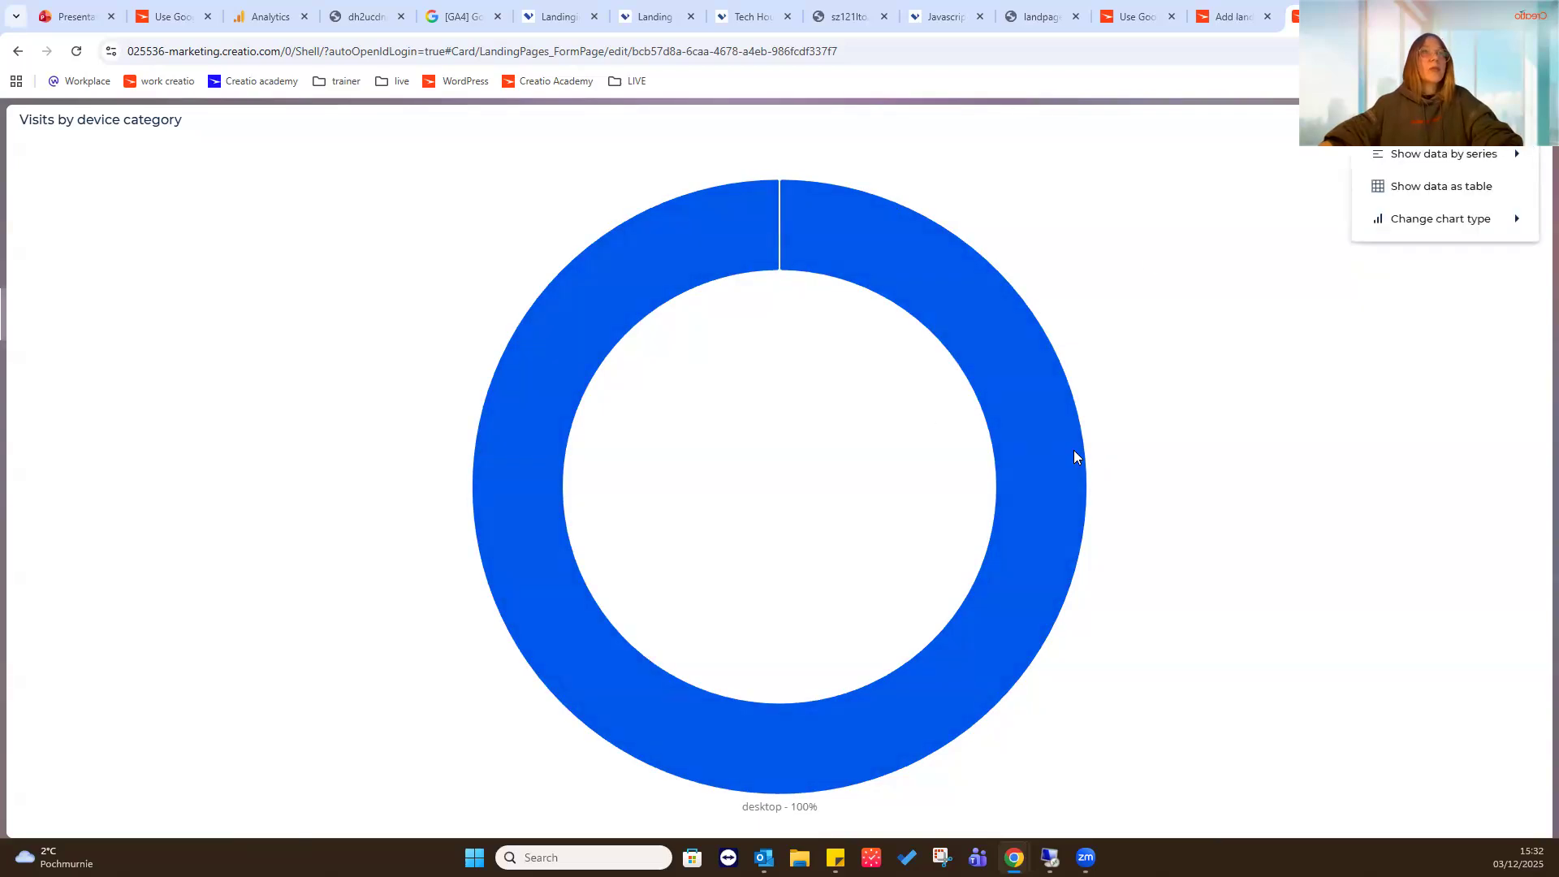
{"action": "mouse_move", "coordinate": [1446, 235]}
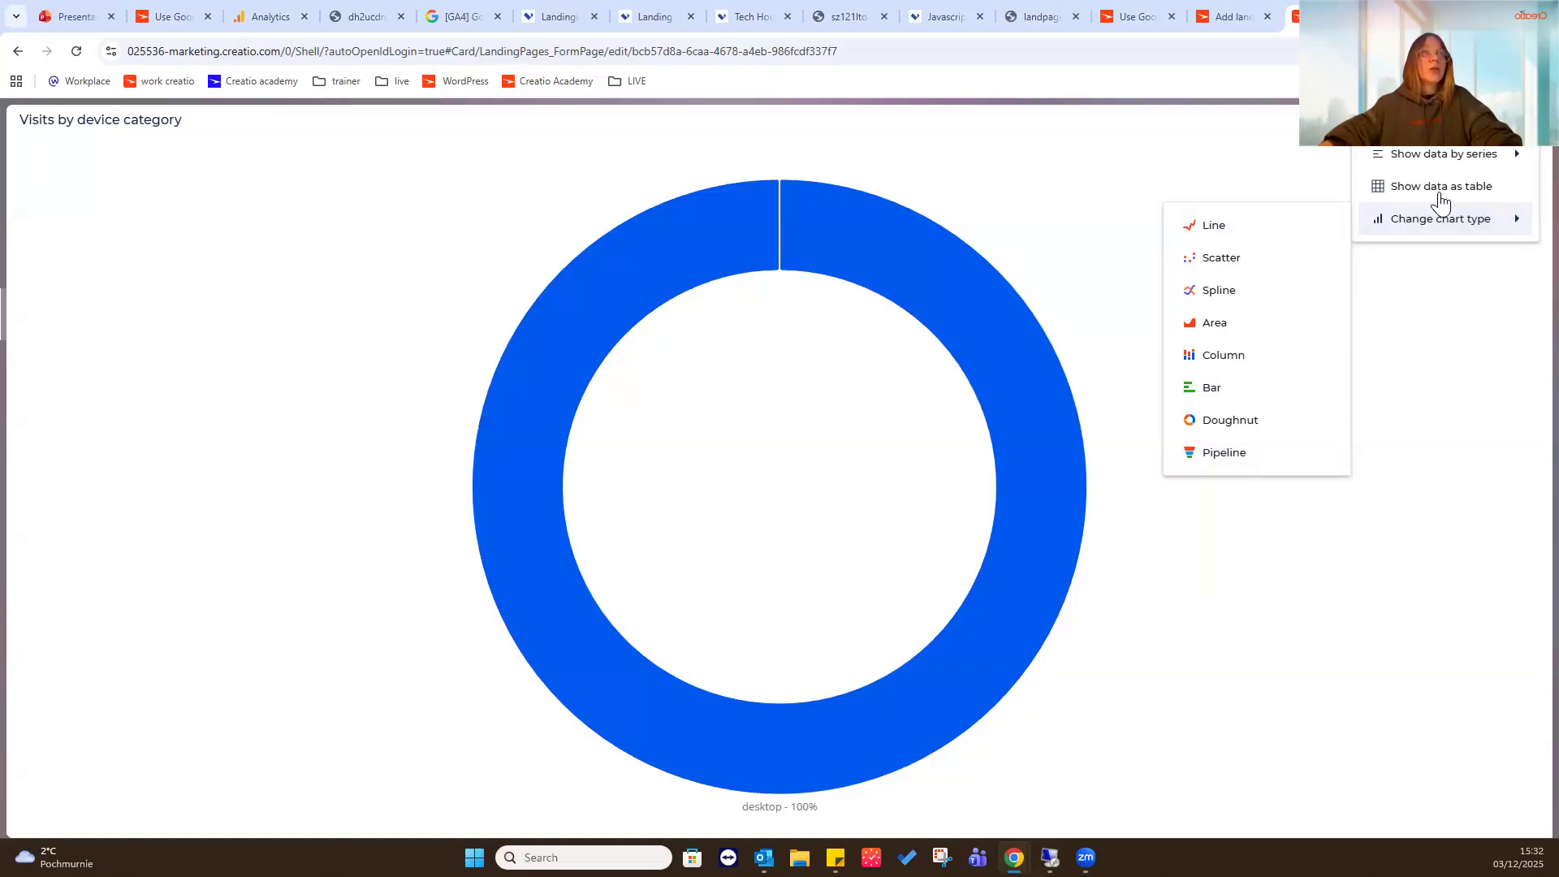
{"action": "left_click", "coordinate": [1466, 191]}
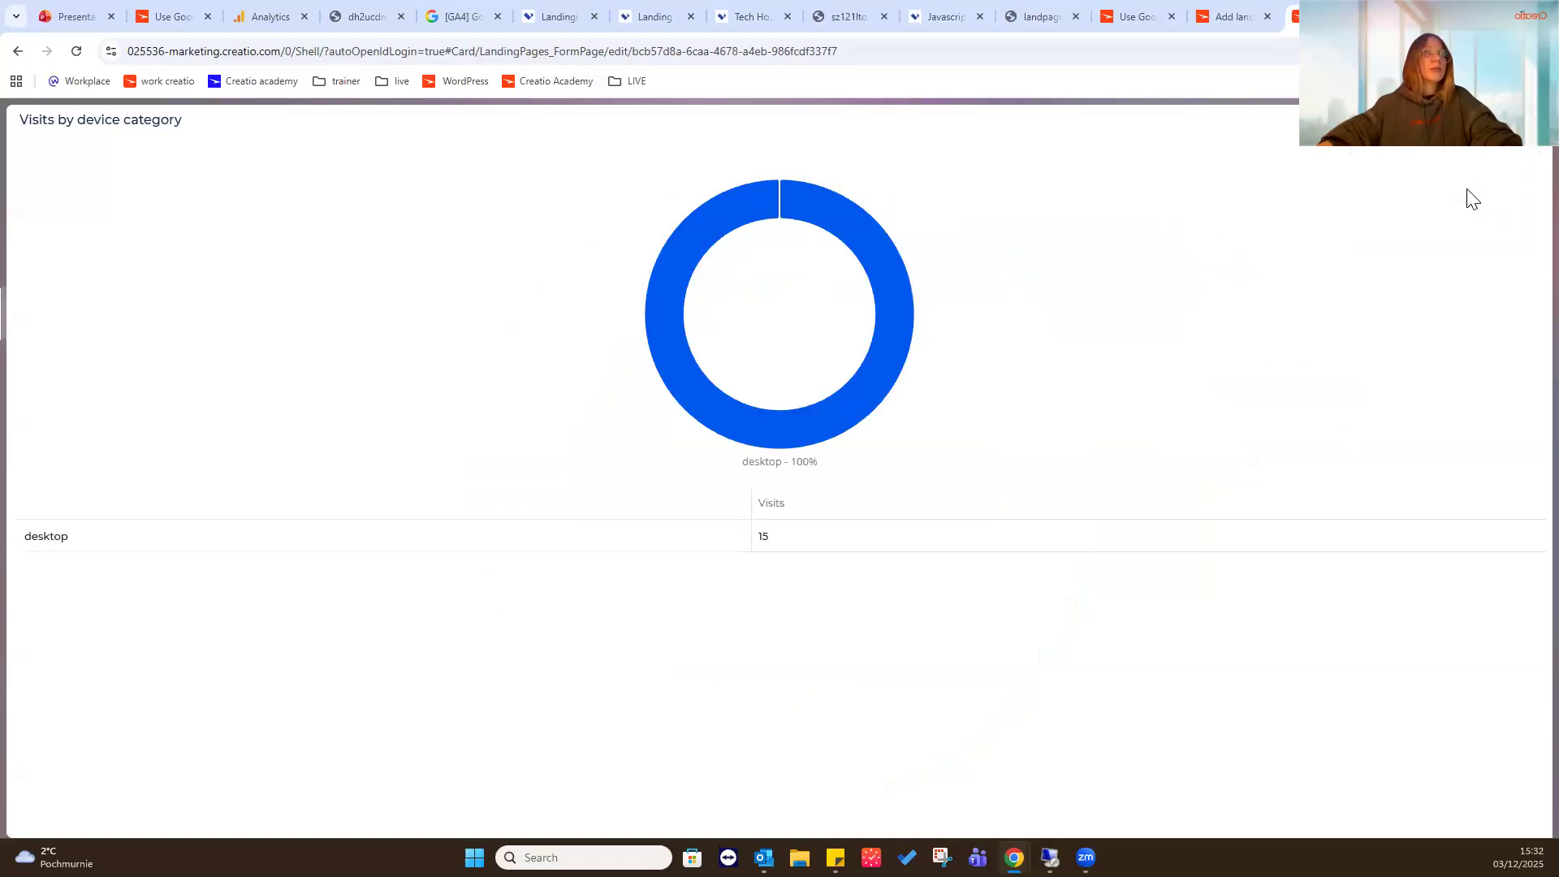
- Show the device category chart's data by the Visits series, and close the expanded chart
{"action": "left_click", "coordinate": [1532, 143]}
{"action": "mouse_move", "coordinate": [1453, 159]}
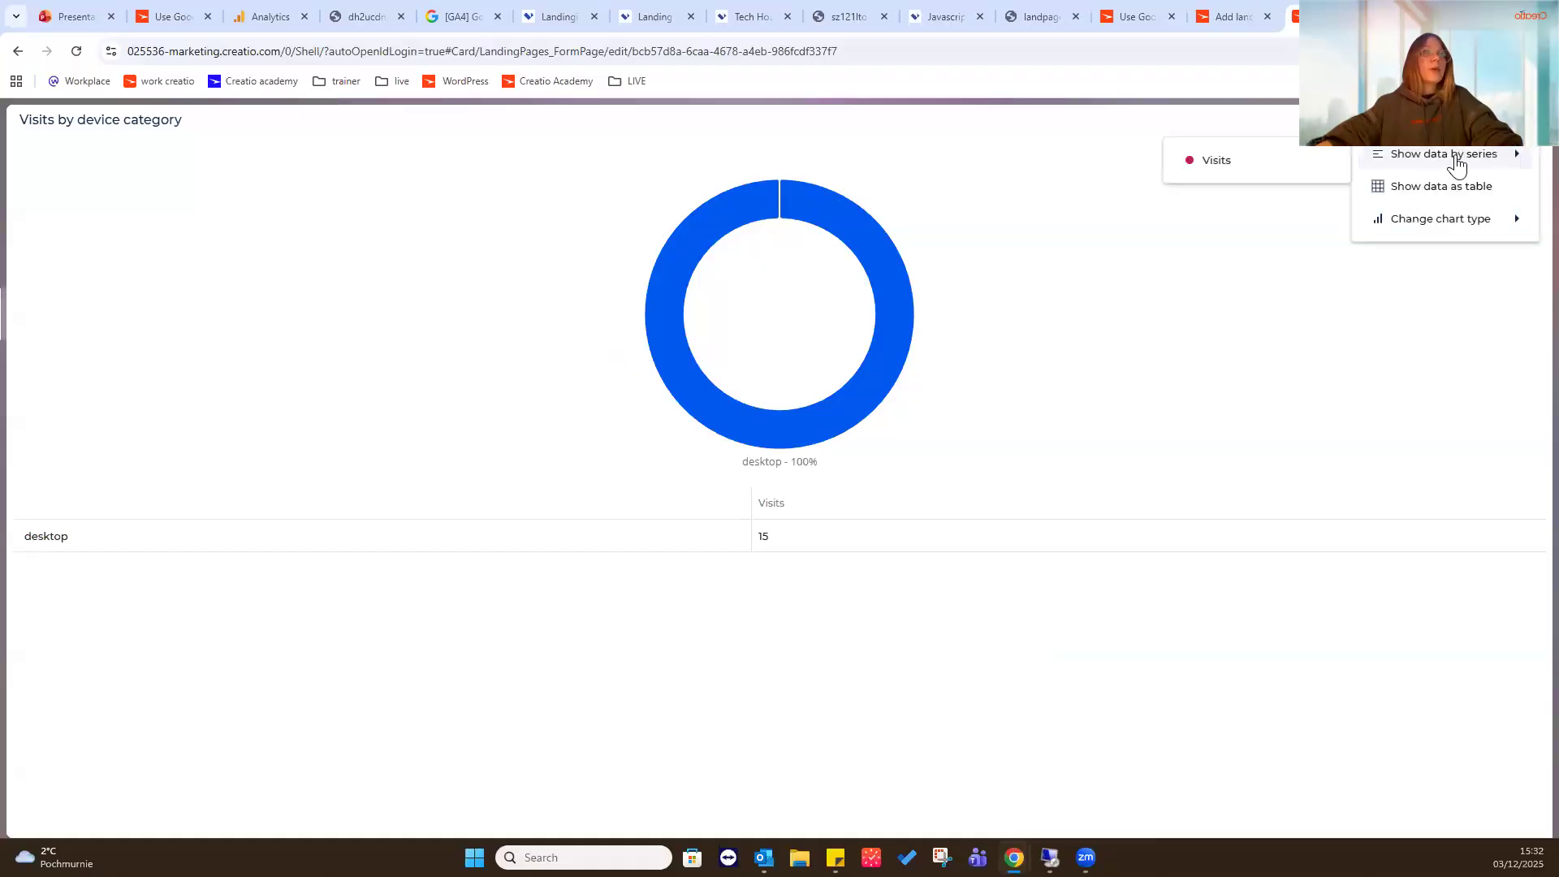
{"action": "left_click", "coordinate": [1309, 168]}
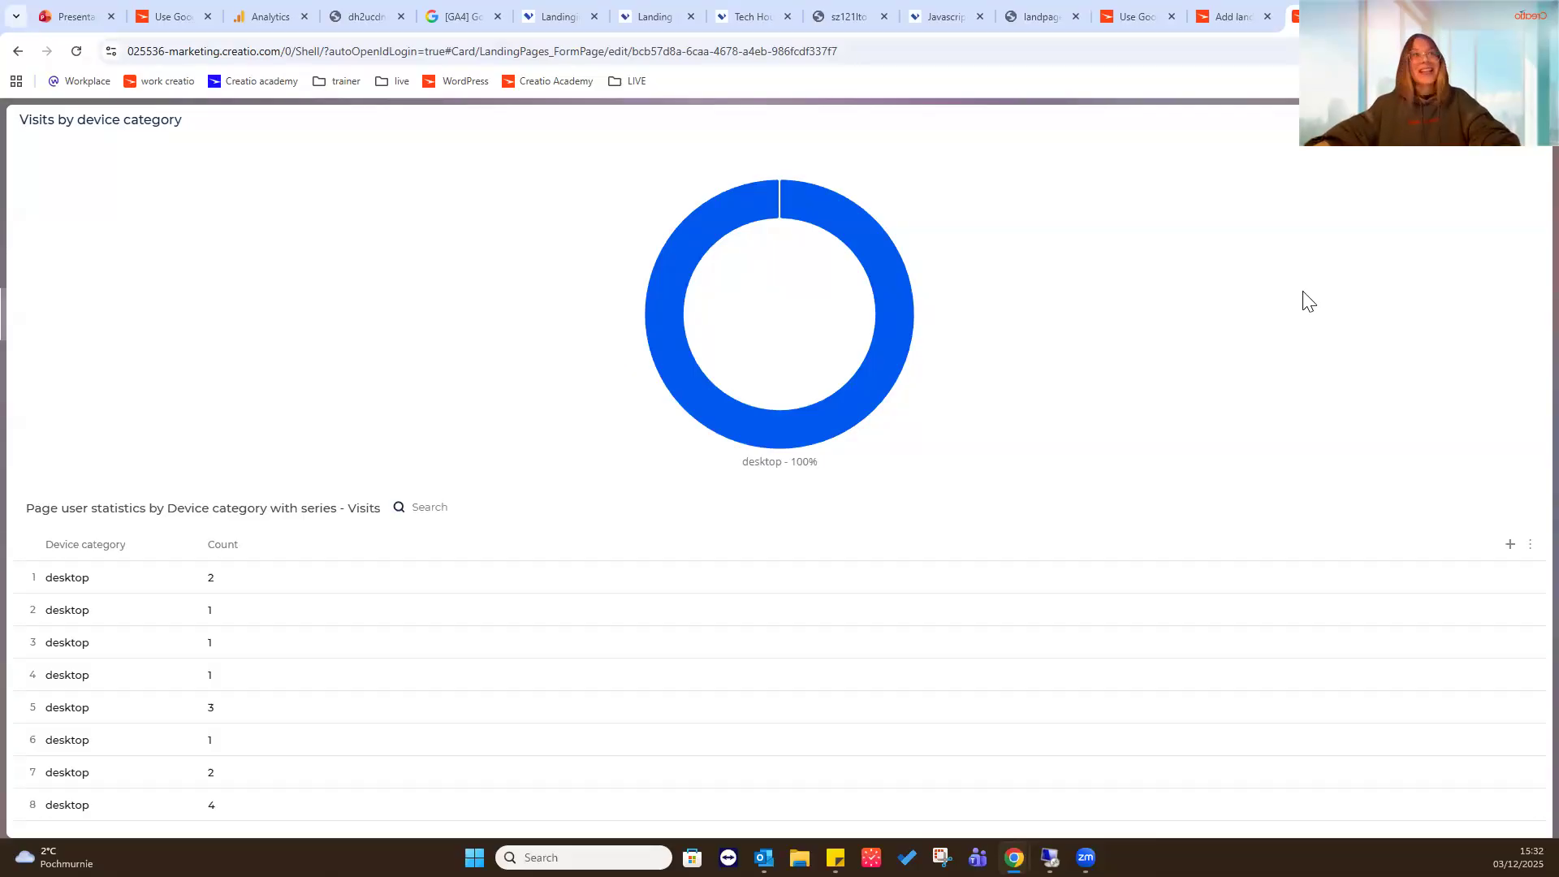
{"action": "key", "text": "Escape"}
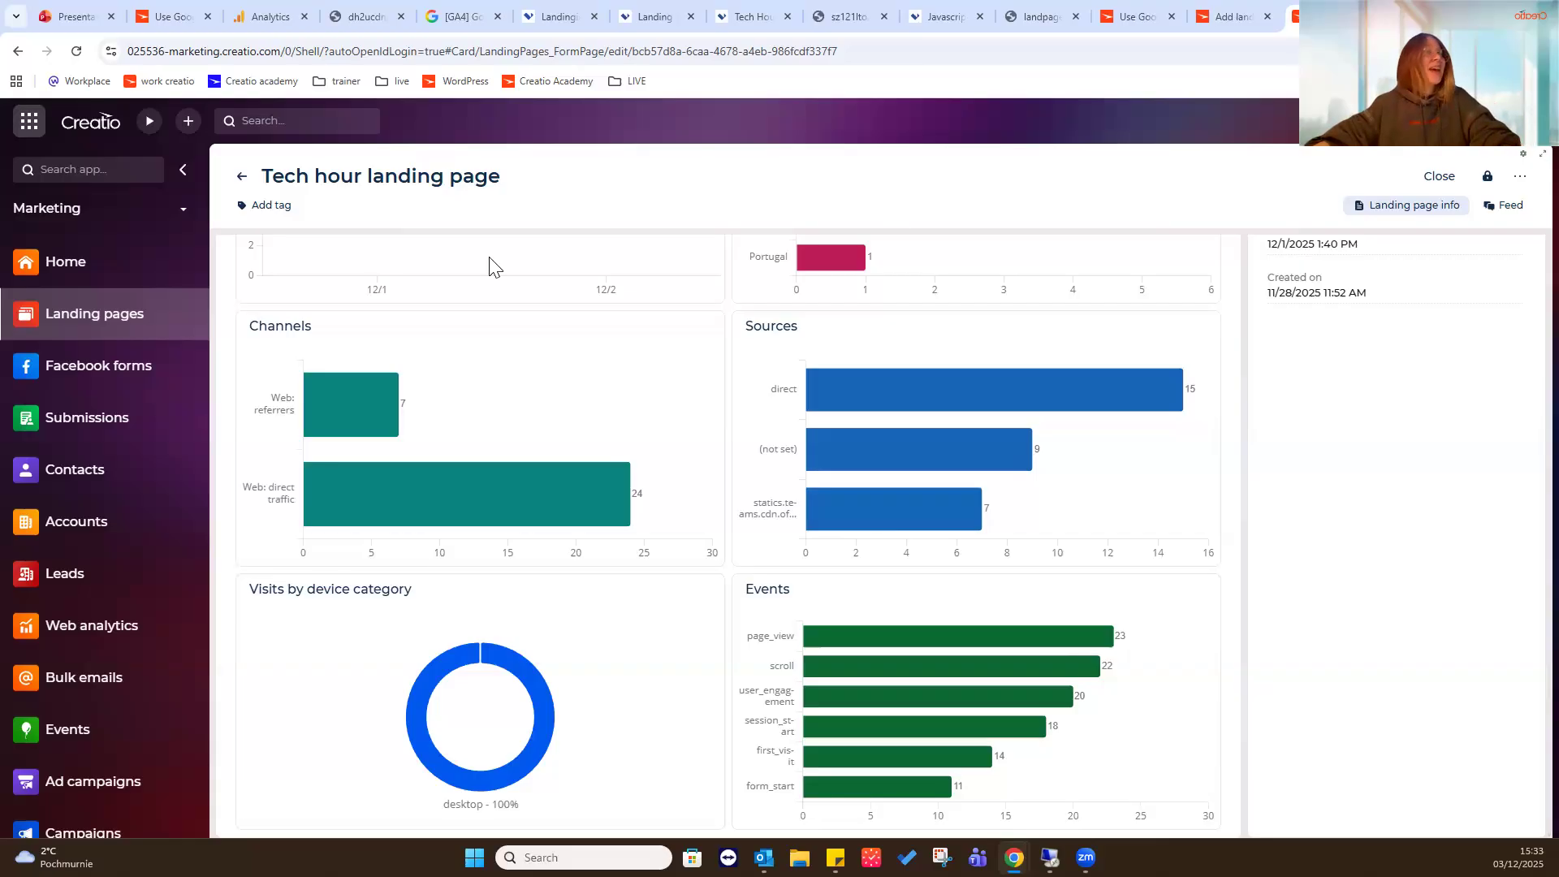
- Copy the Tech Hour landing page test 6 record under the name Tech Hour landing page test 7, and open the copy
{"action": "left_click", "coordinate": [146, 333]}
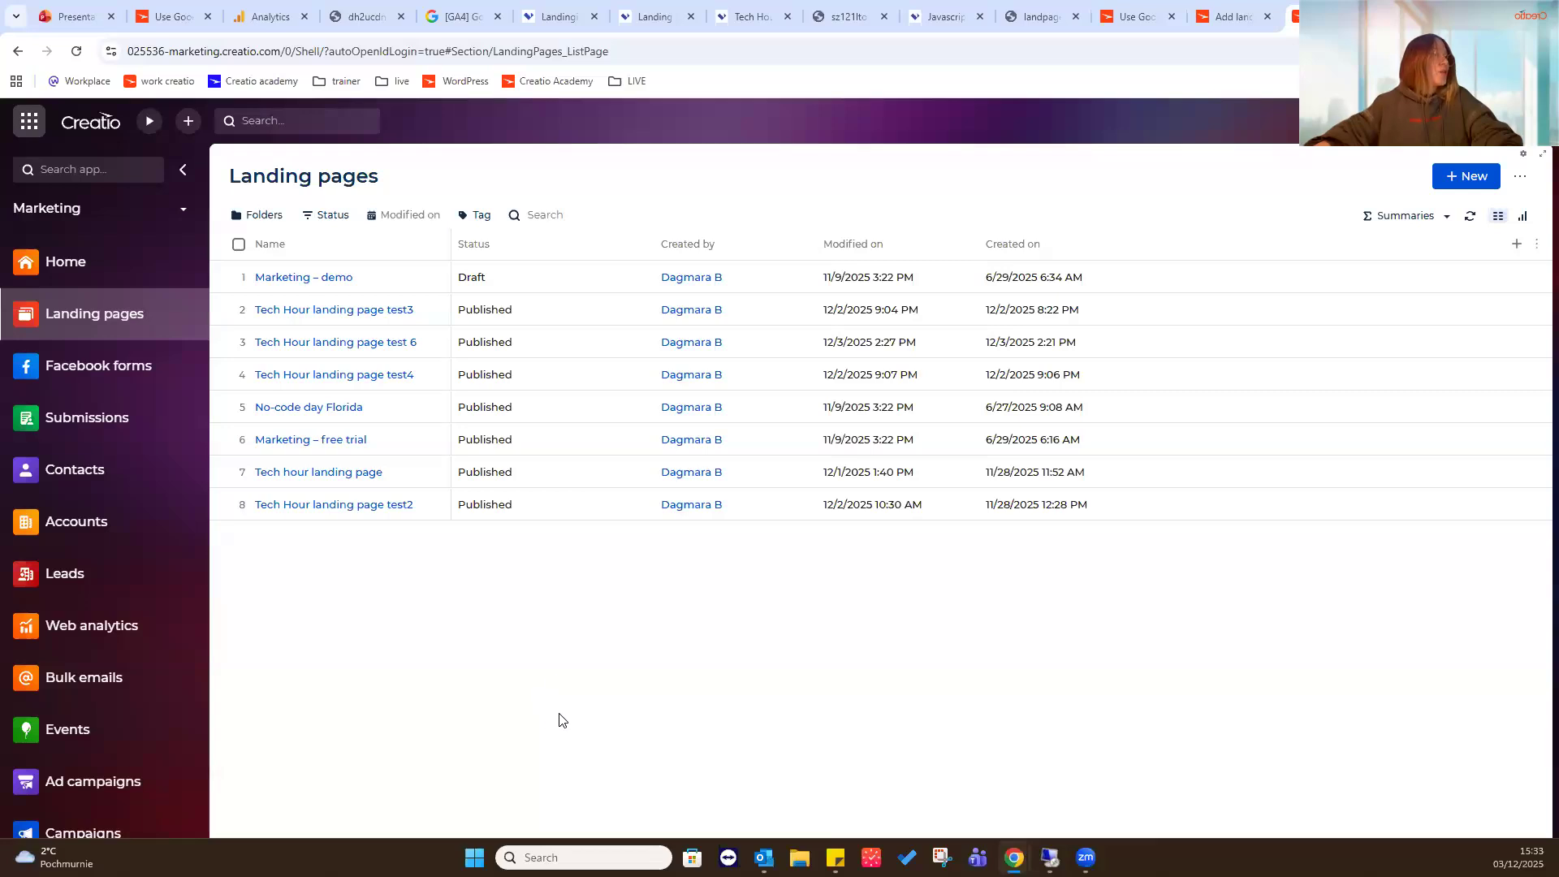
{"action": "left_click", "coordinate": [220, 342]}
{"action": "left_click", "coordinate": [254, 414]}
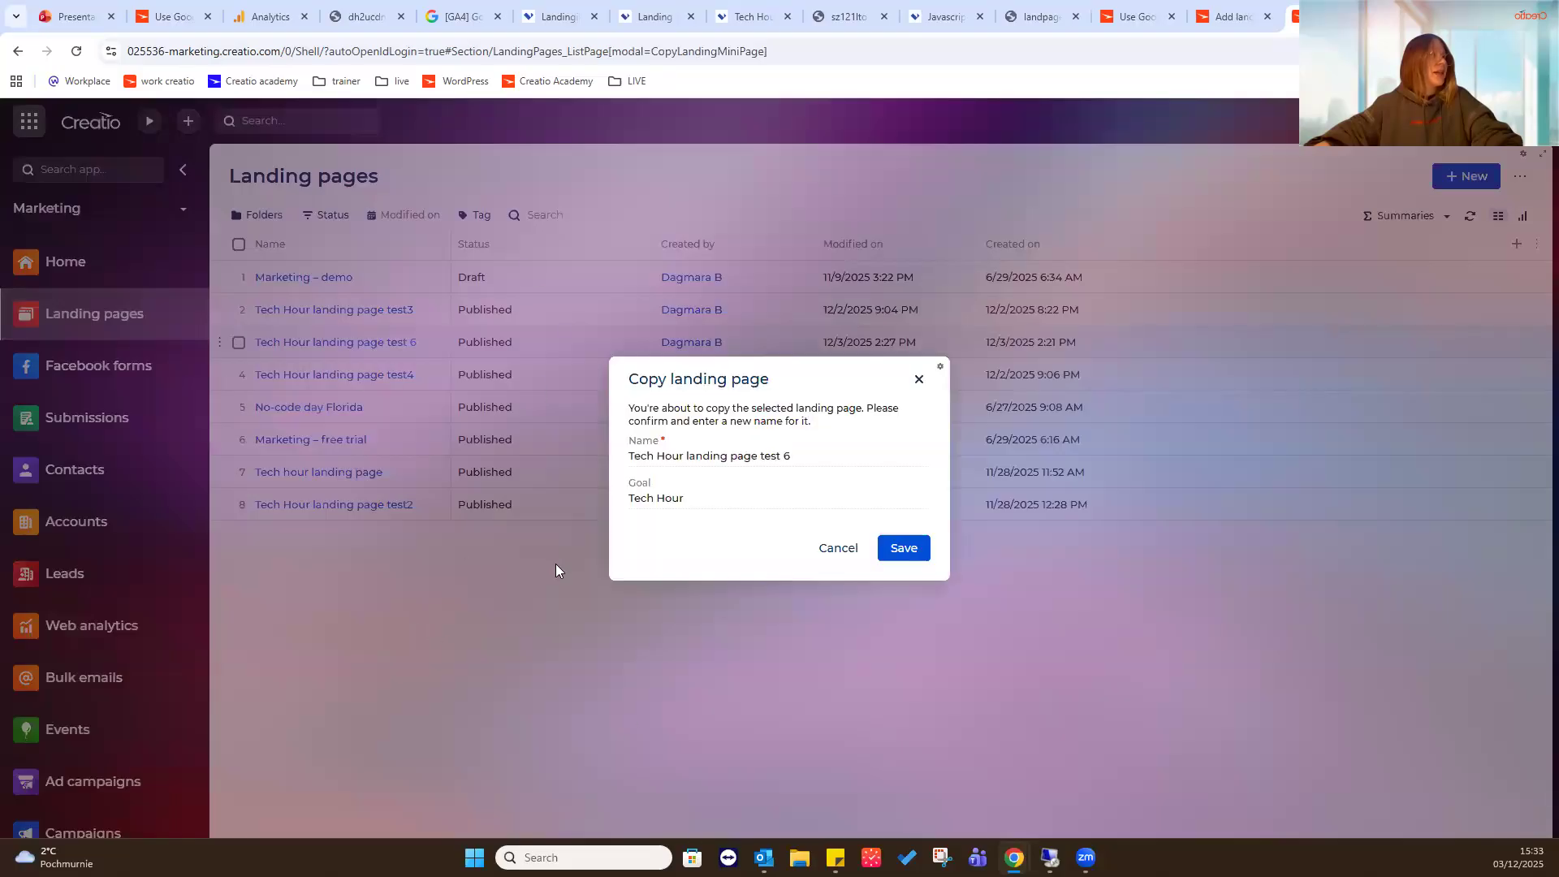
{"action": "left_click", "coordinate": [802, 455]}
{"action": "key", "text": "BackSpace"}
{"action": "type", "text": "7"}
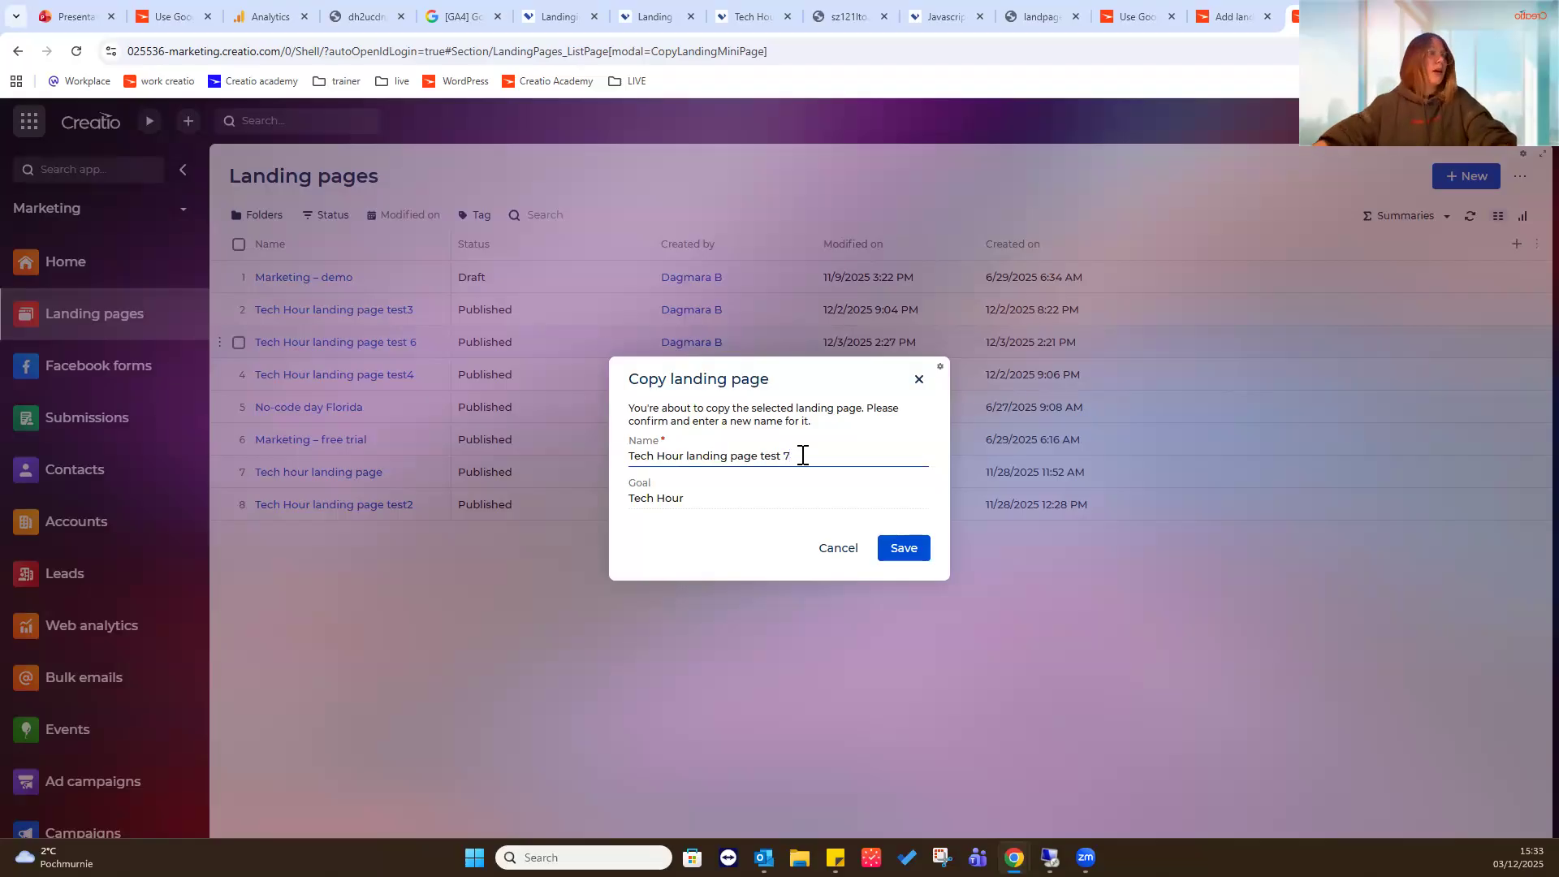
{"action": "left_click", "coordinate": [899, 548]}
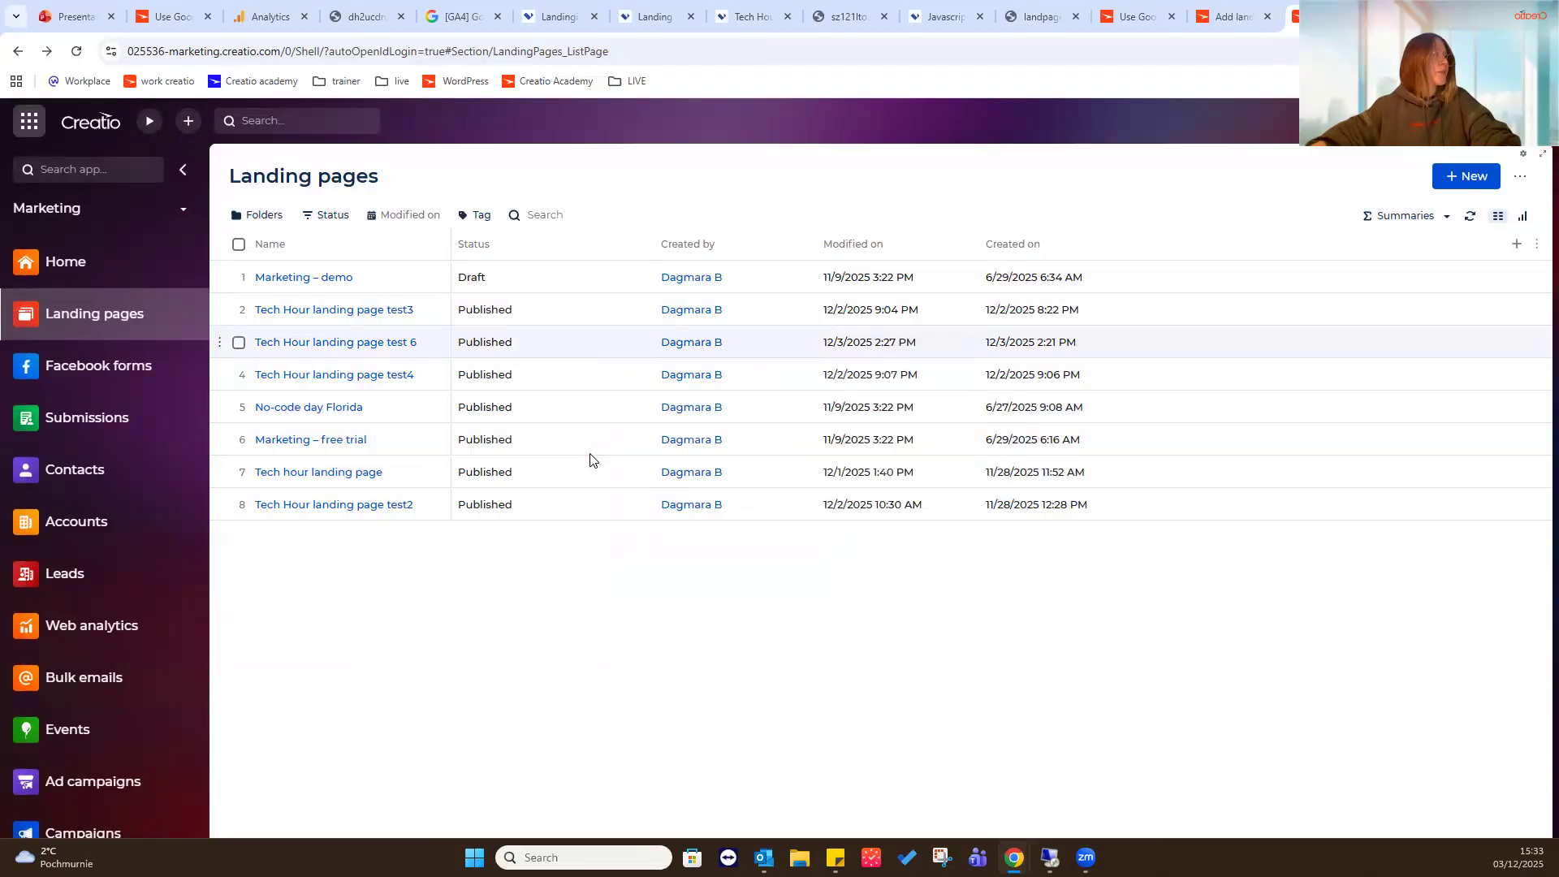
{"action": "left_click", "coordinate": [347, 286]}
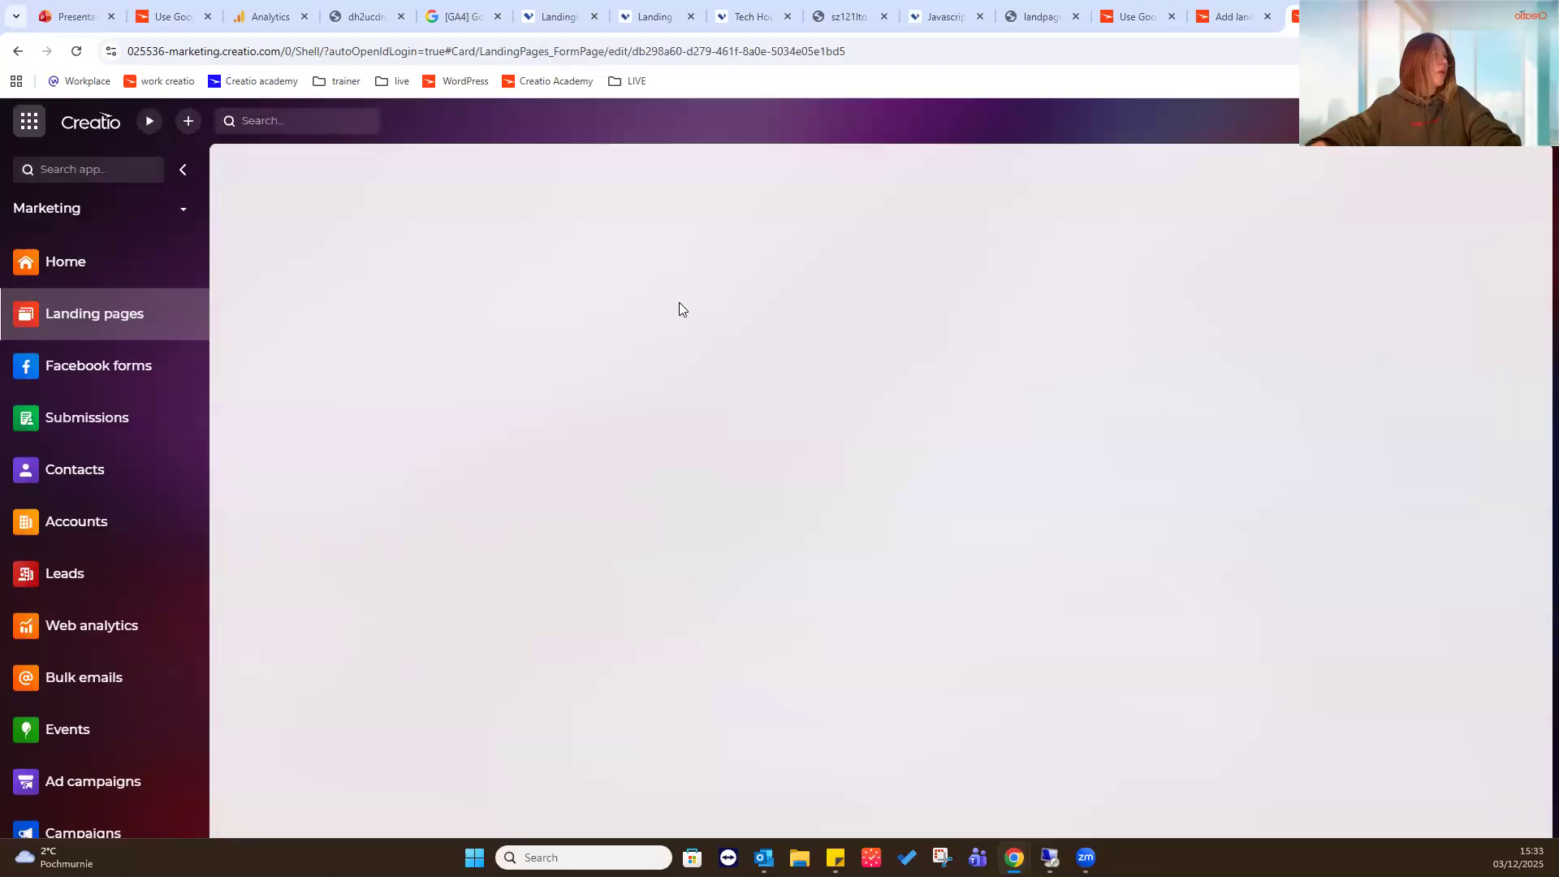
- Clear the data stream in the Google Analytics connection of Tech Hour landing page test 7 and save the record
{"action": "left_click", "coordinate": [442, 253]}
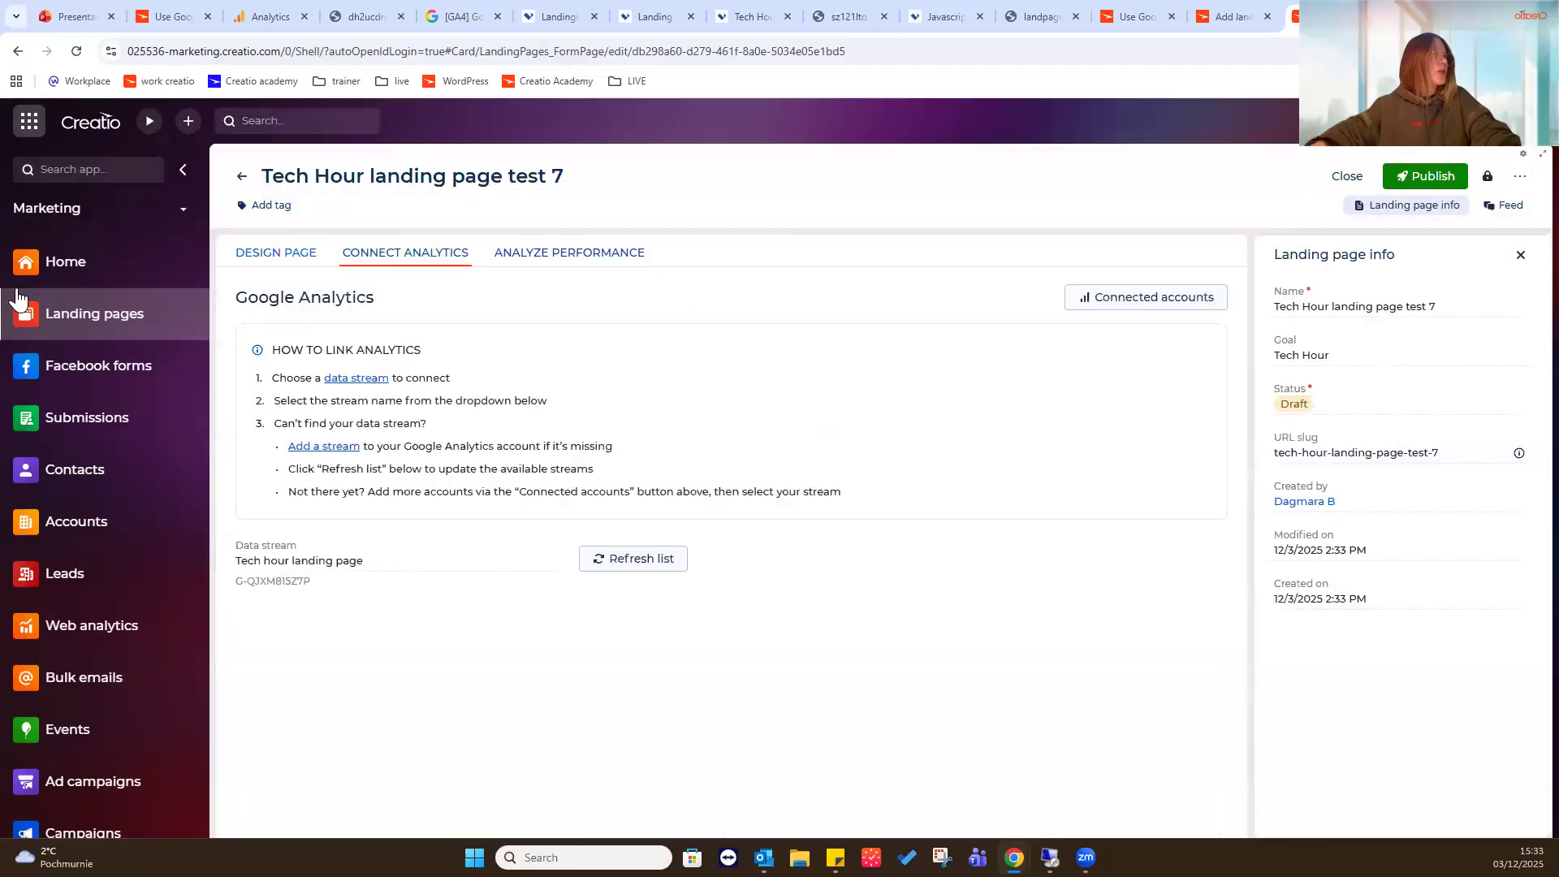
{"action": "left_click", "coordinate": [534, 561]}
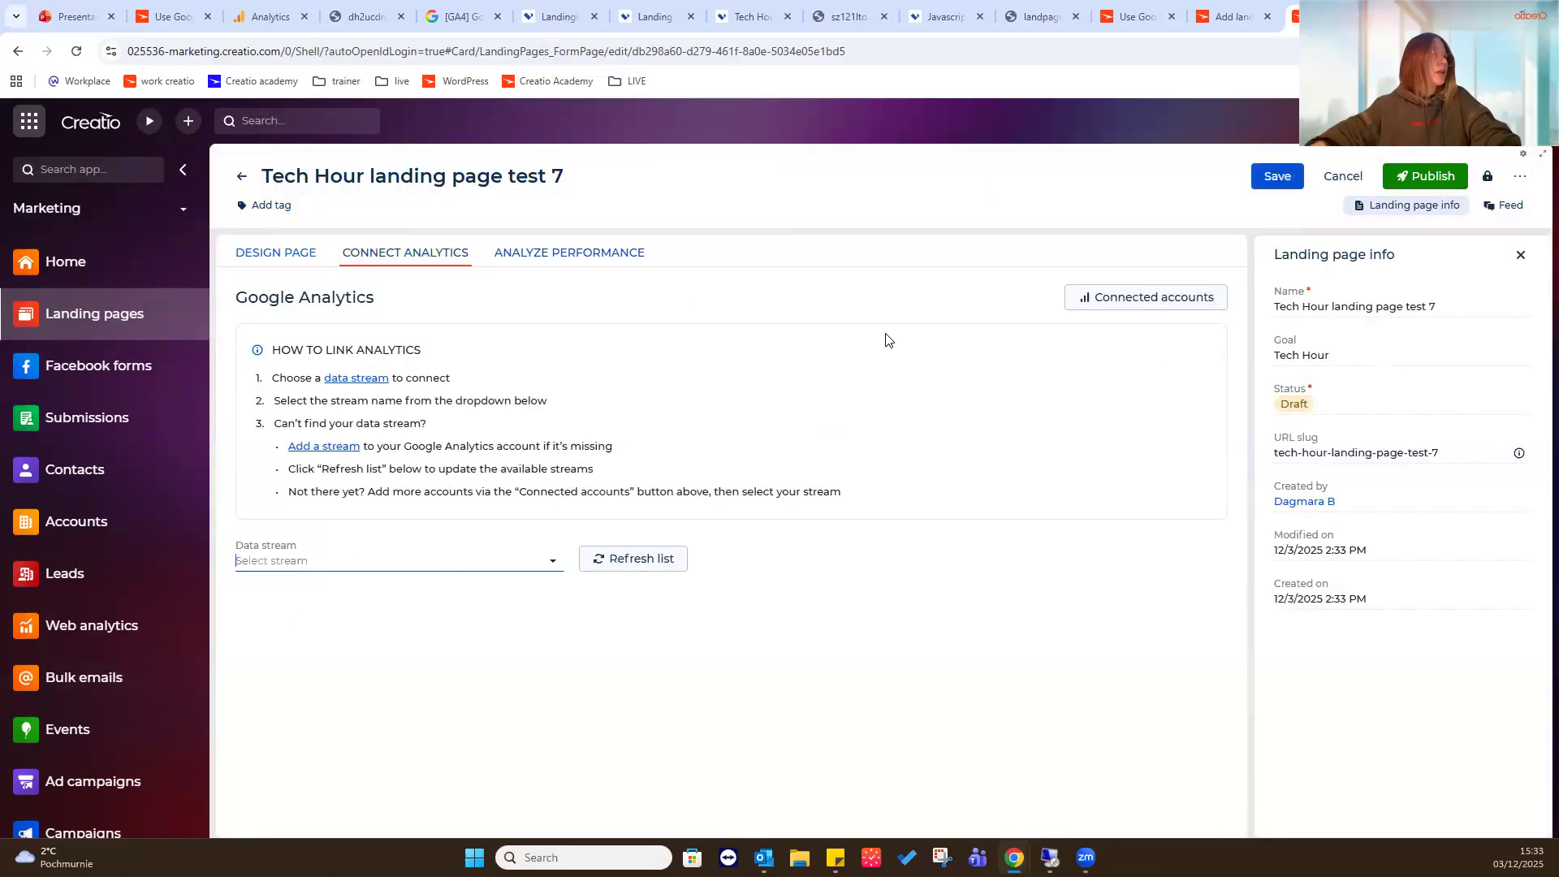
{"action": "left_click", "coordinate": [1274, 180]}
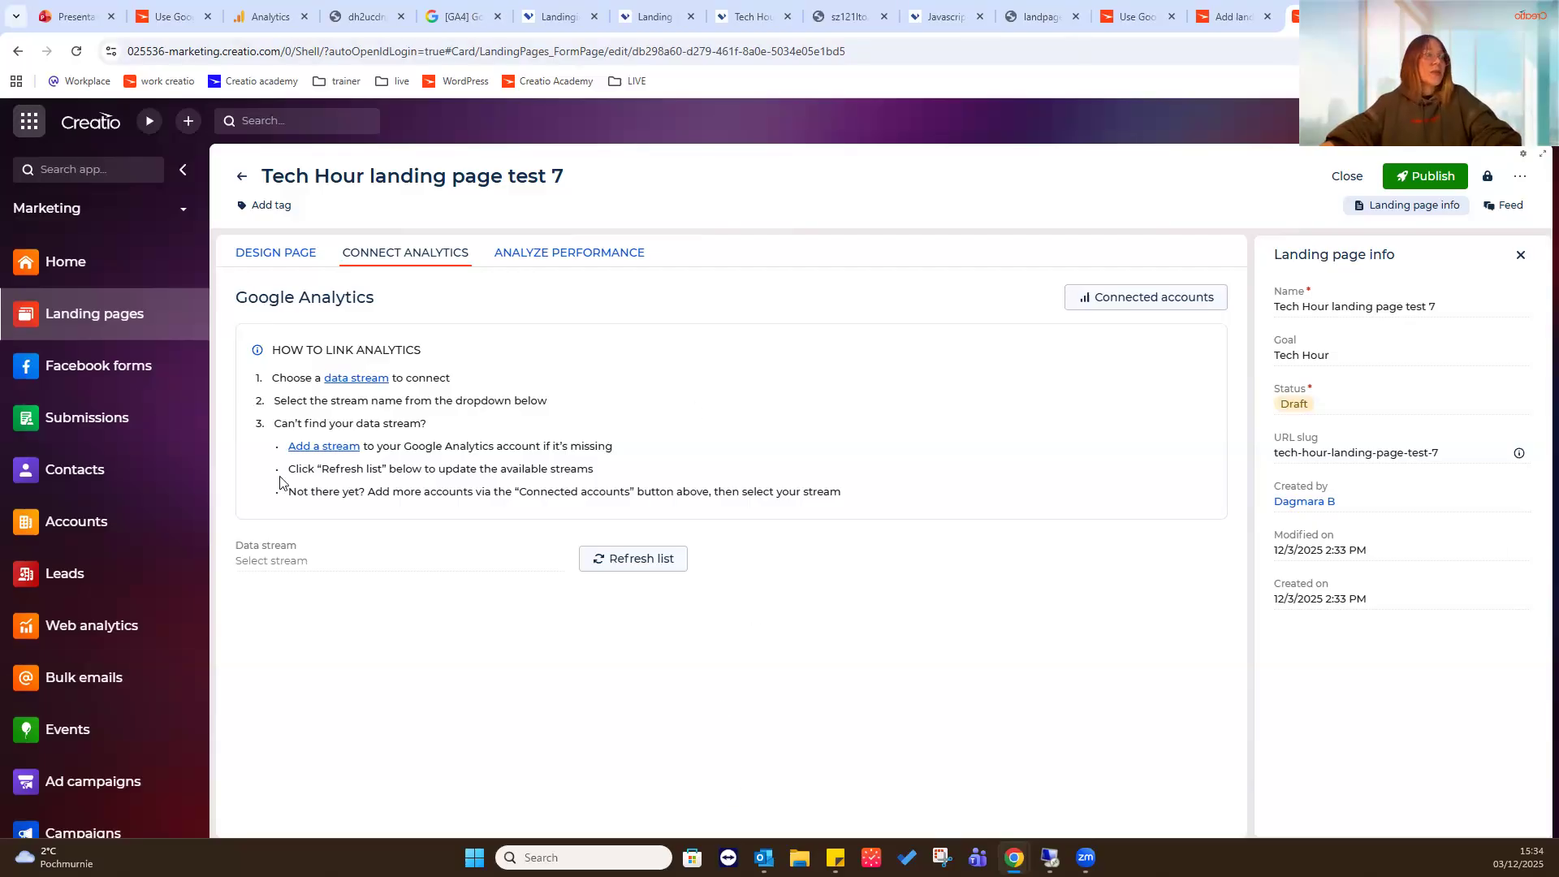
- Set the data stream to Tech hour landing page, save the record, and publish the page
{"action": "left_click", "coordinate": [286, 560]}
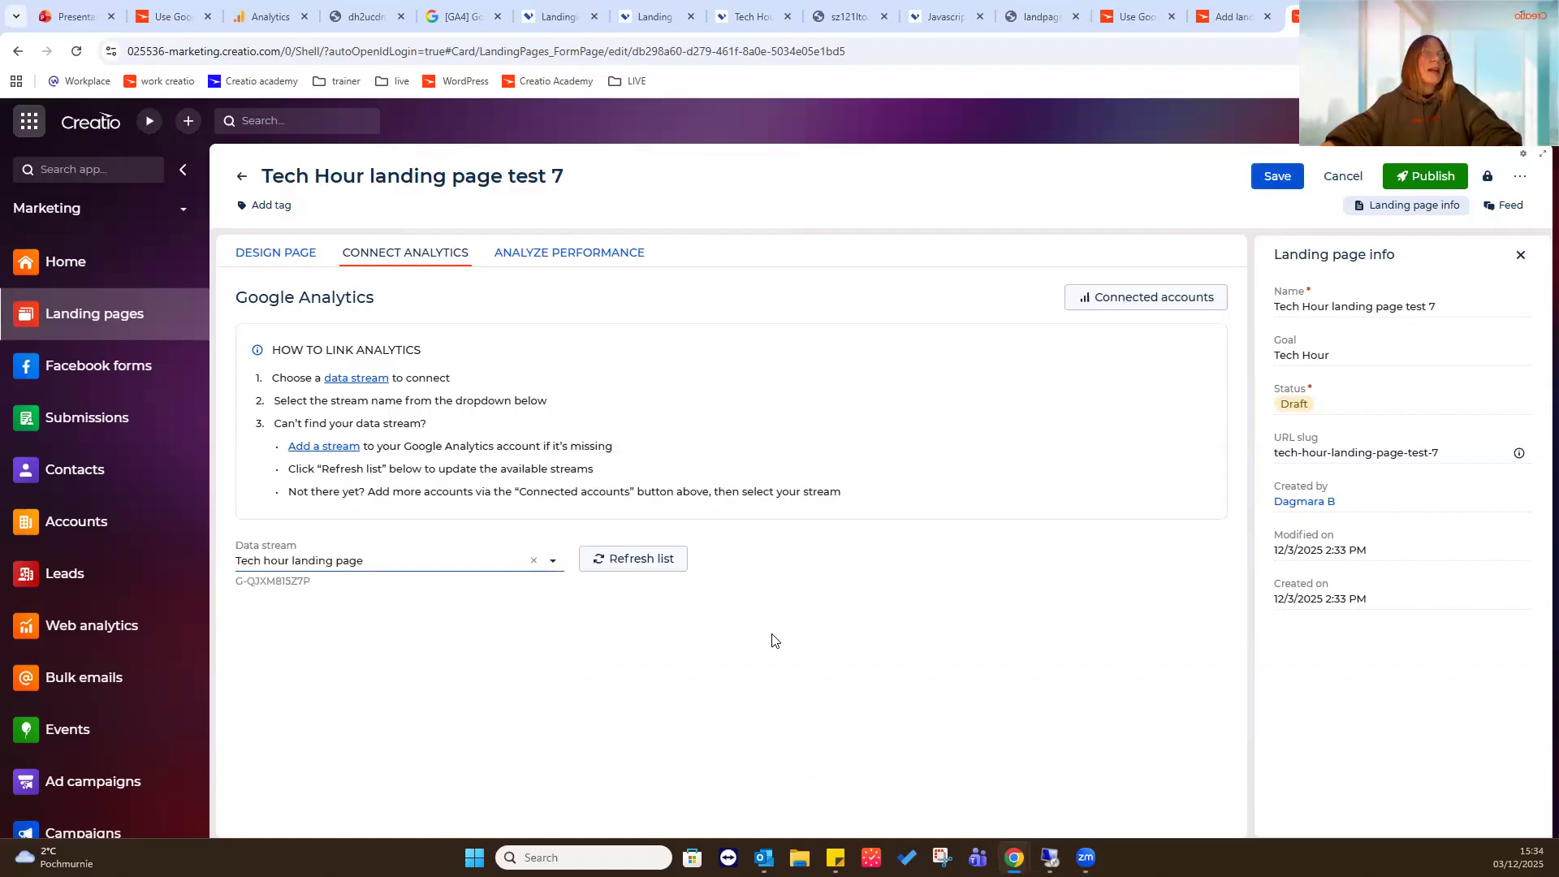
{"action": "left_click", "coordinate": [1283, 179]}
{"action": "left_click", "coordinate": [1431, 177]}
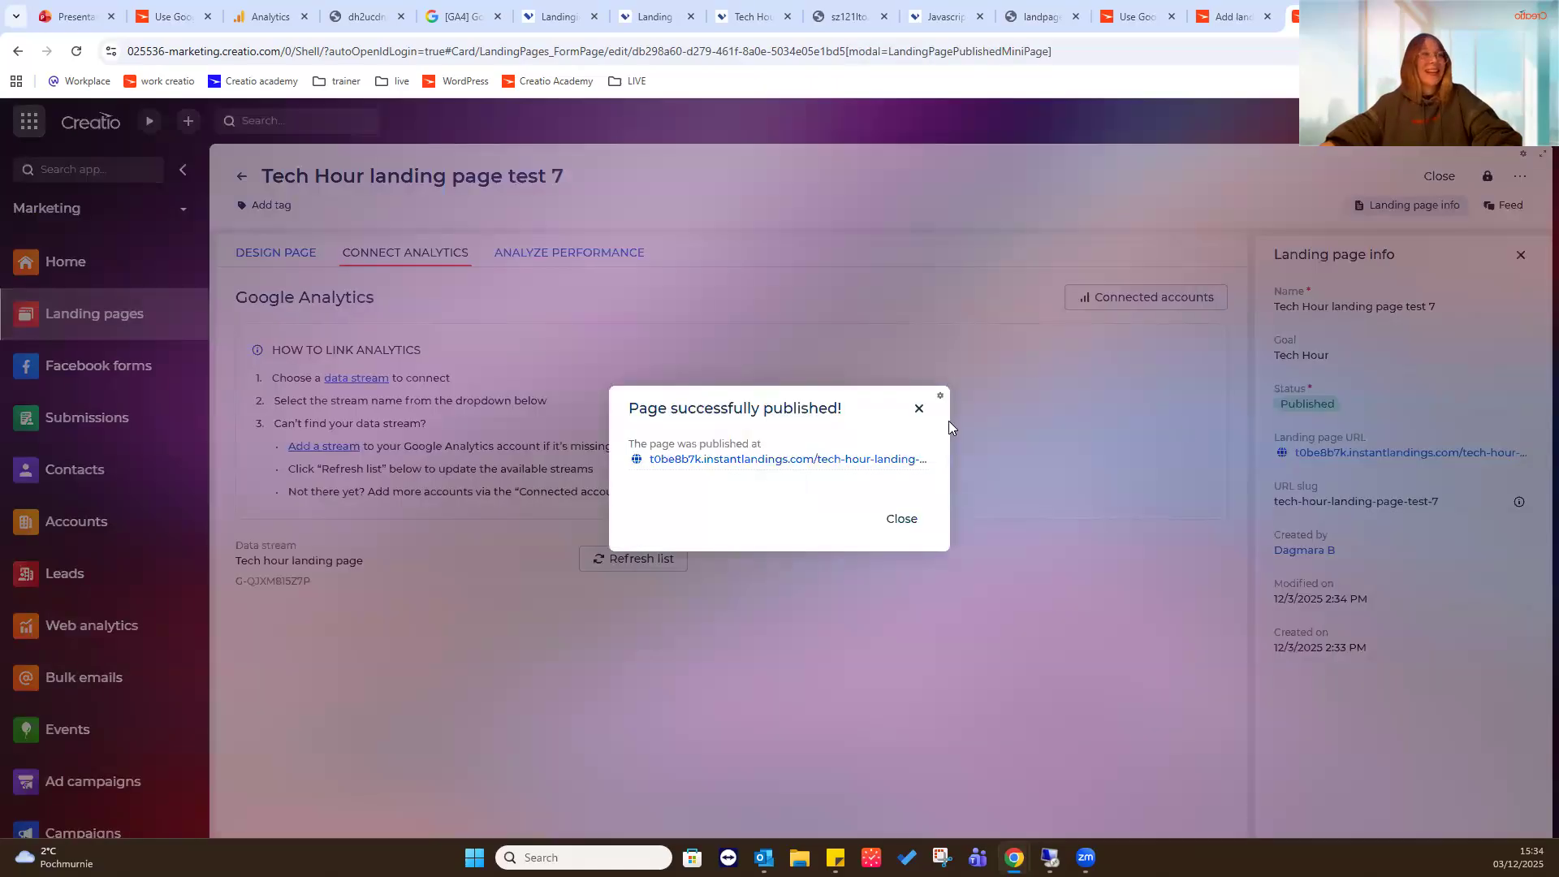
{"action": "left_click", "coordinate": [918, 409]}
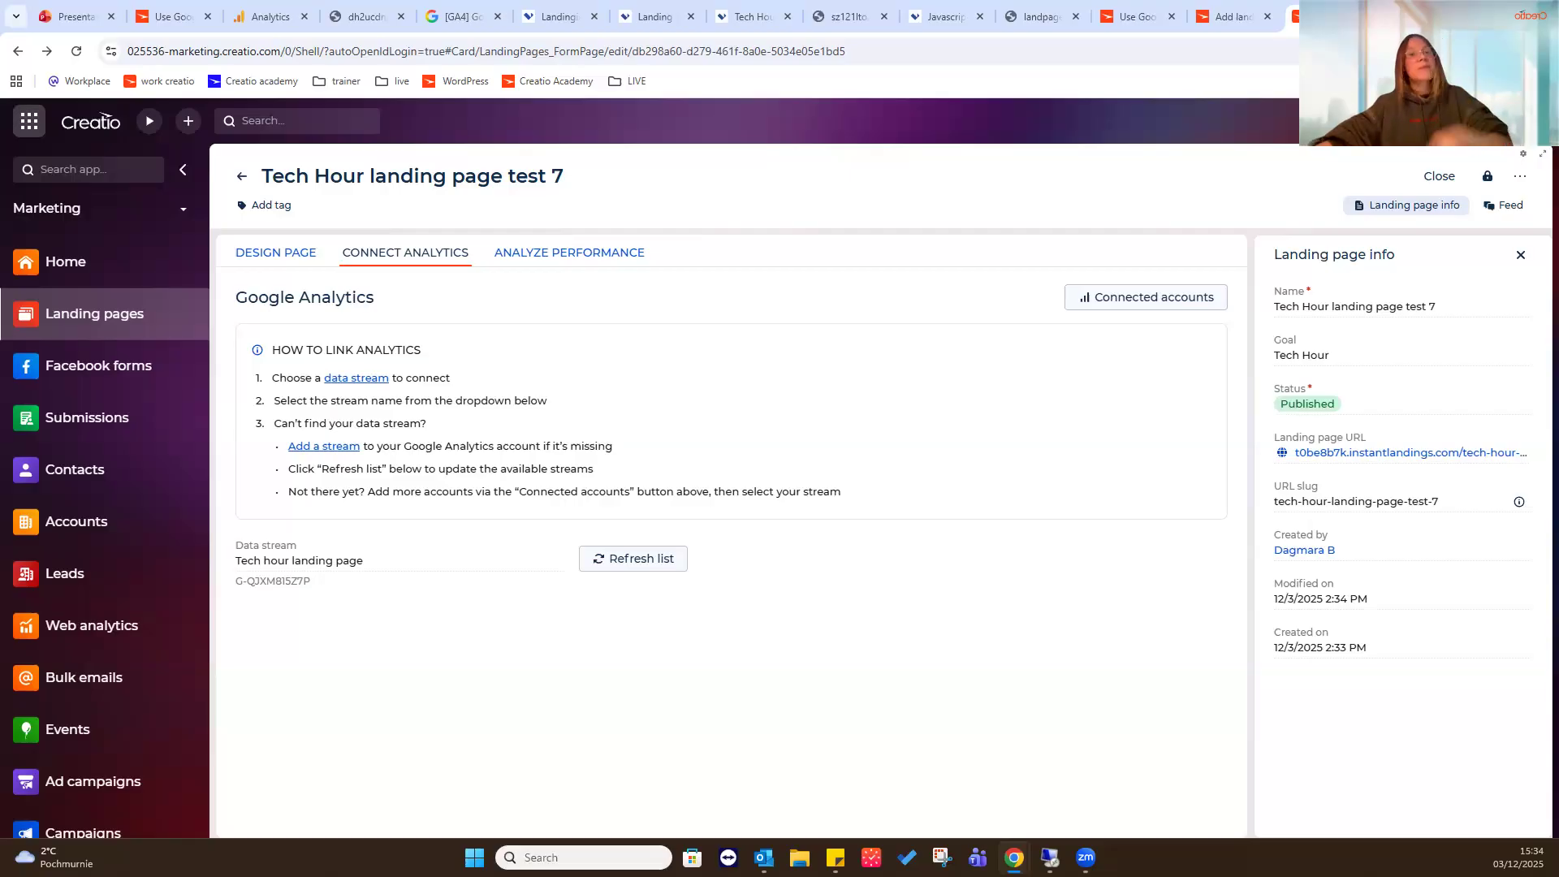
- Open the original Tech Hour landing page record and load its landing page URL in a new browser tab
{"action": "left_click", "coordinate": [241, 177]}
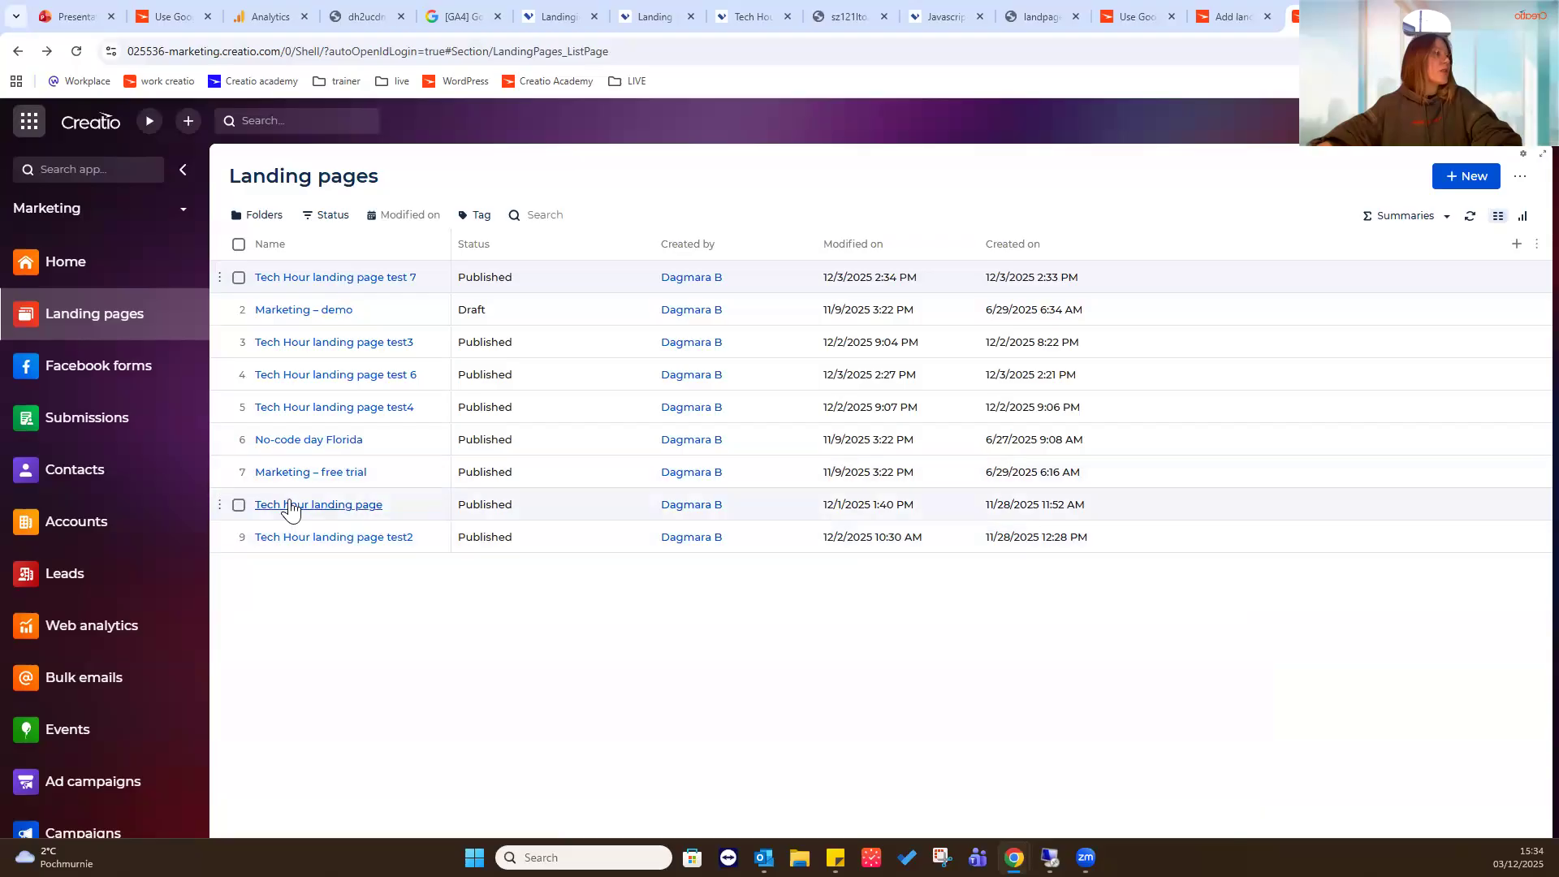
{"action": "left_click", "coordinate": [291, 507]}
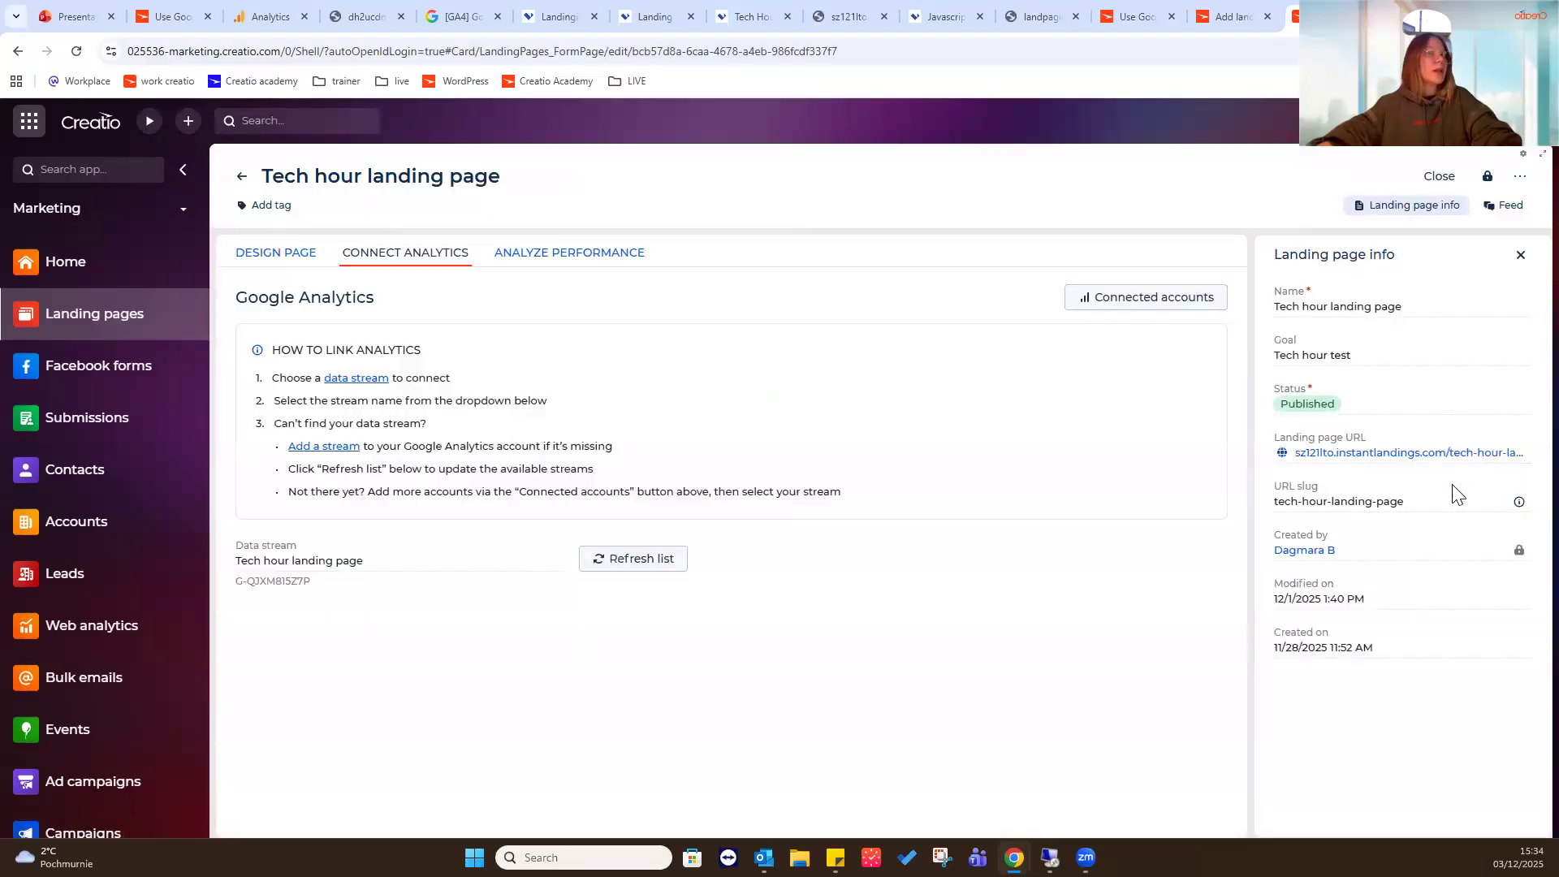
{"action": "right_click", "coordinate": [1461, 454]}
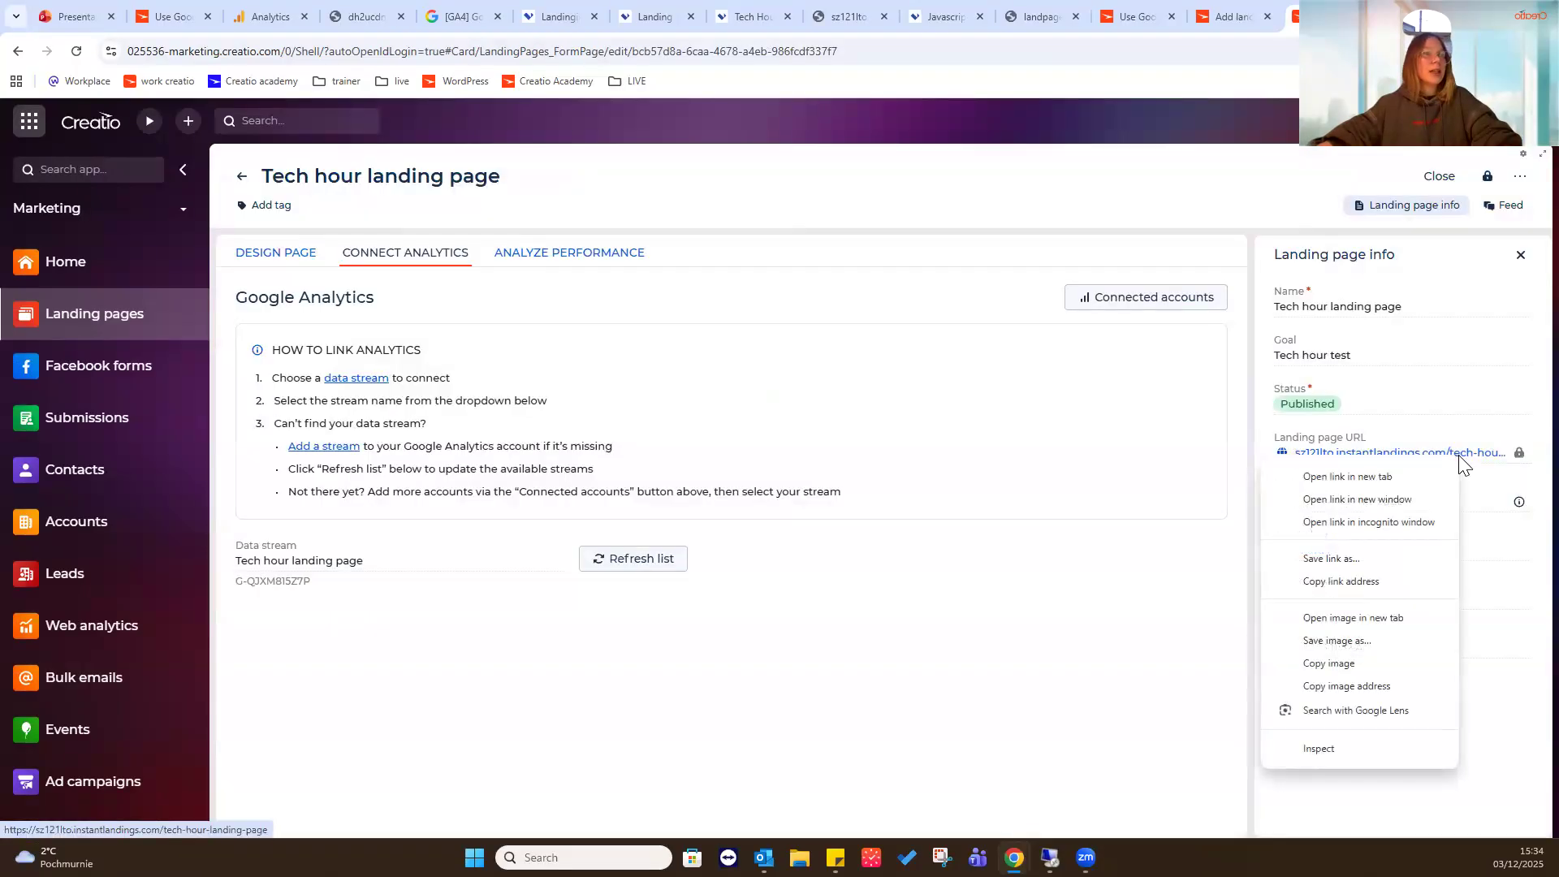
{"action": "left_click", "coordinate": [1375, 582]}
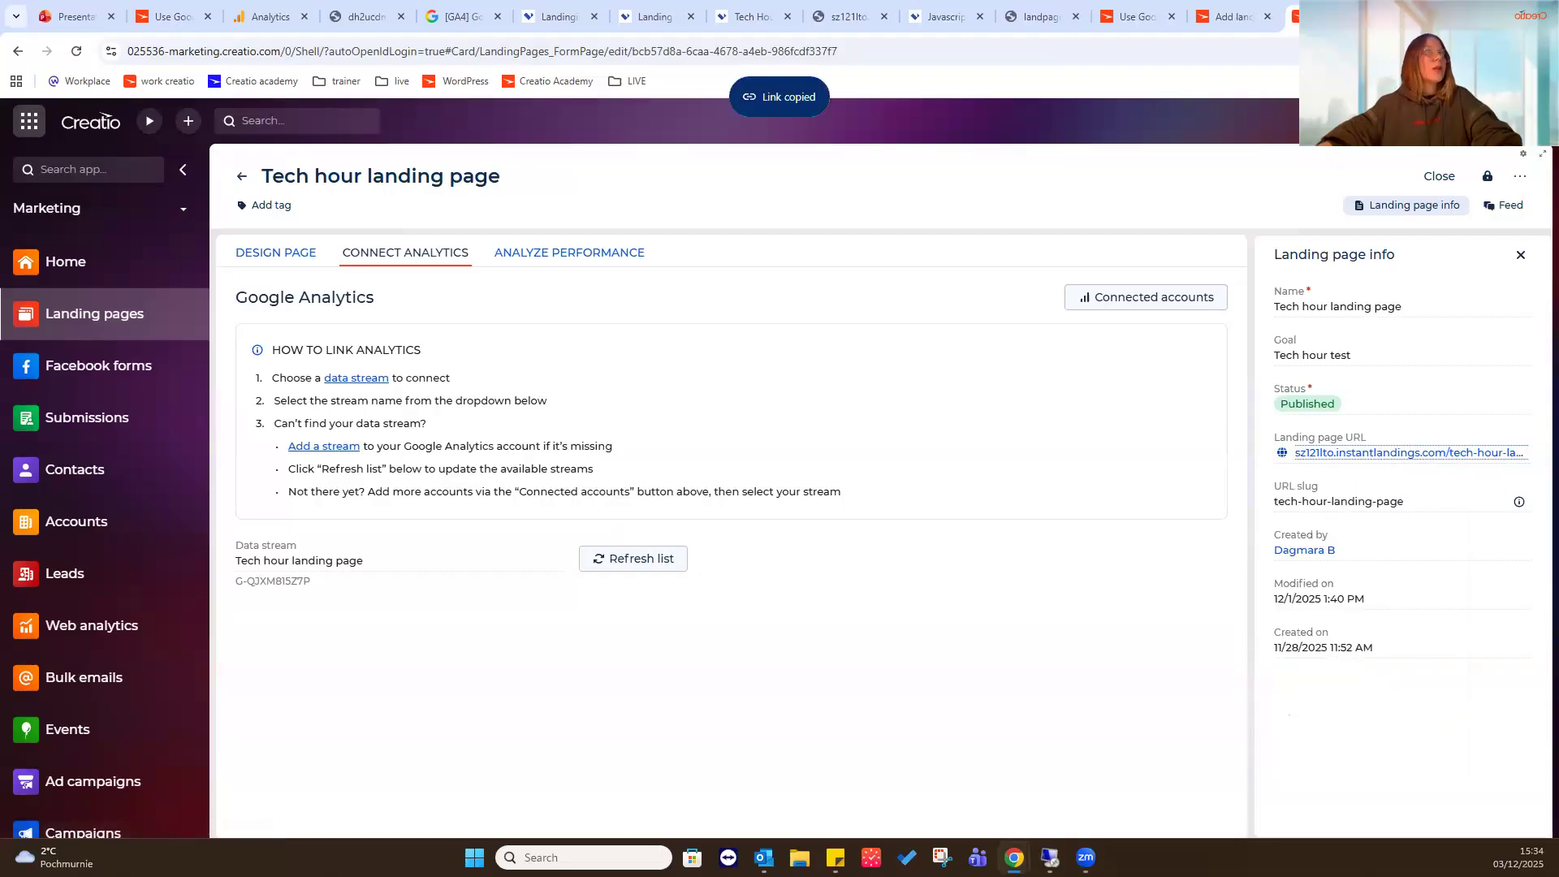
{"action": "key", "text": "ctrl+t"}
{"action": "key", "text": "ctrl+v"}
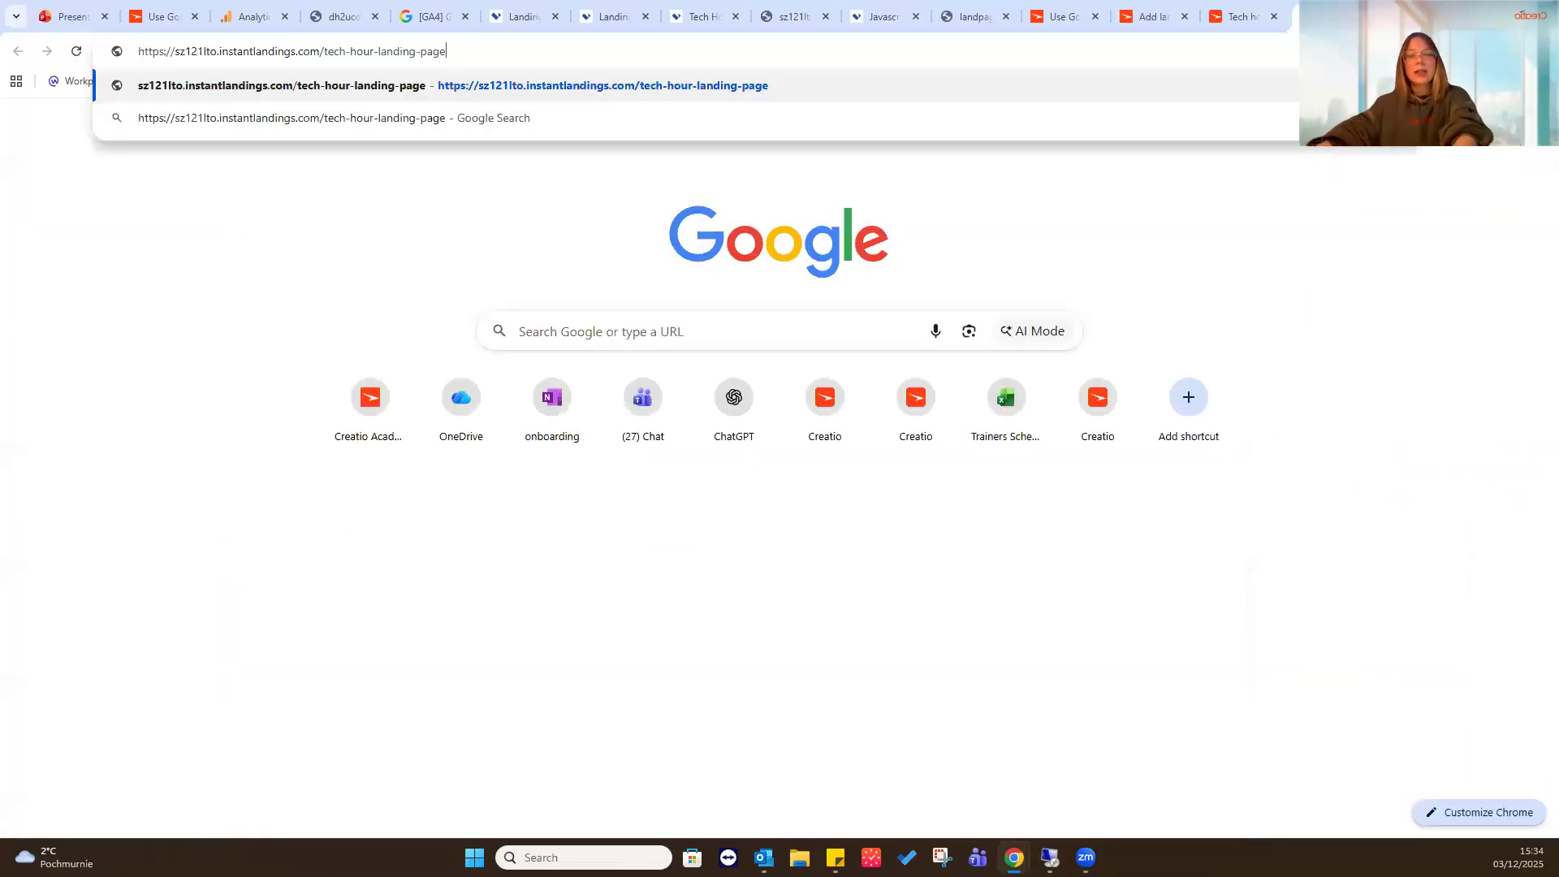
{"action": "key", "text": "Return"}
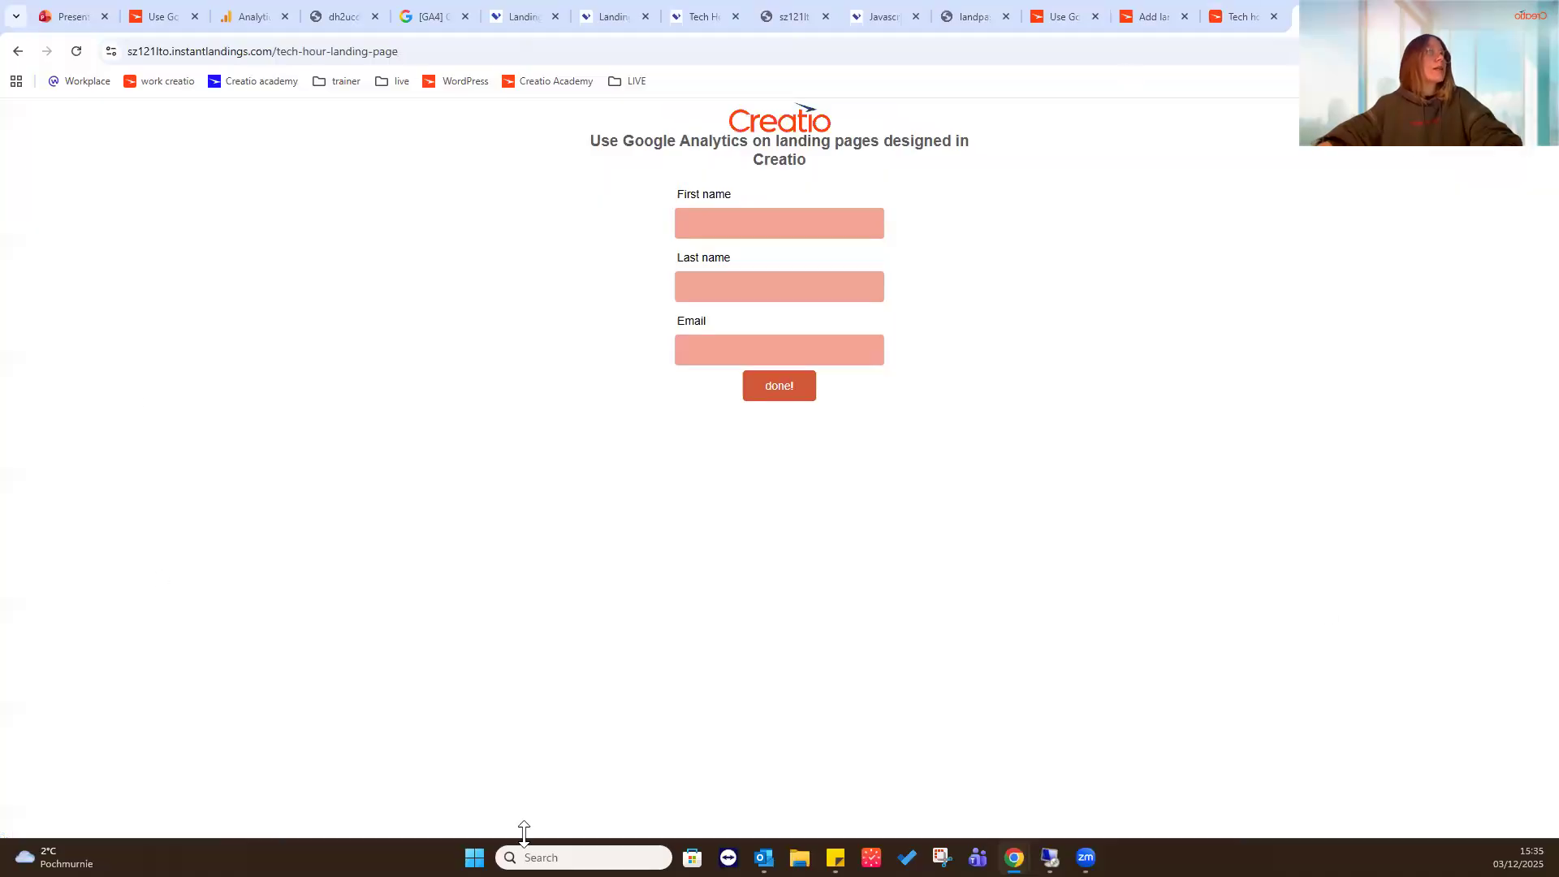
- Inspect the published page's head code for the Google Analytics integration scripts, and compare them with the web stream details in Google Analytics
{"action": "right_click", "coordinate": [1065, 283]}
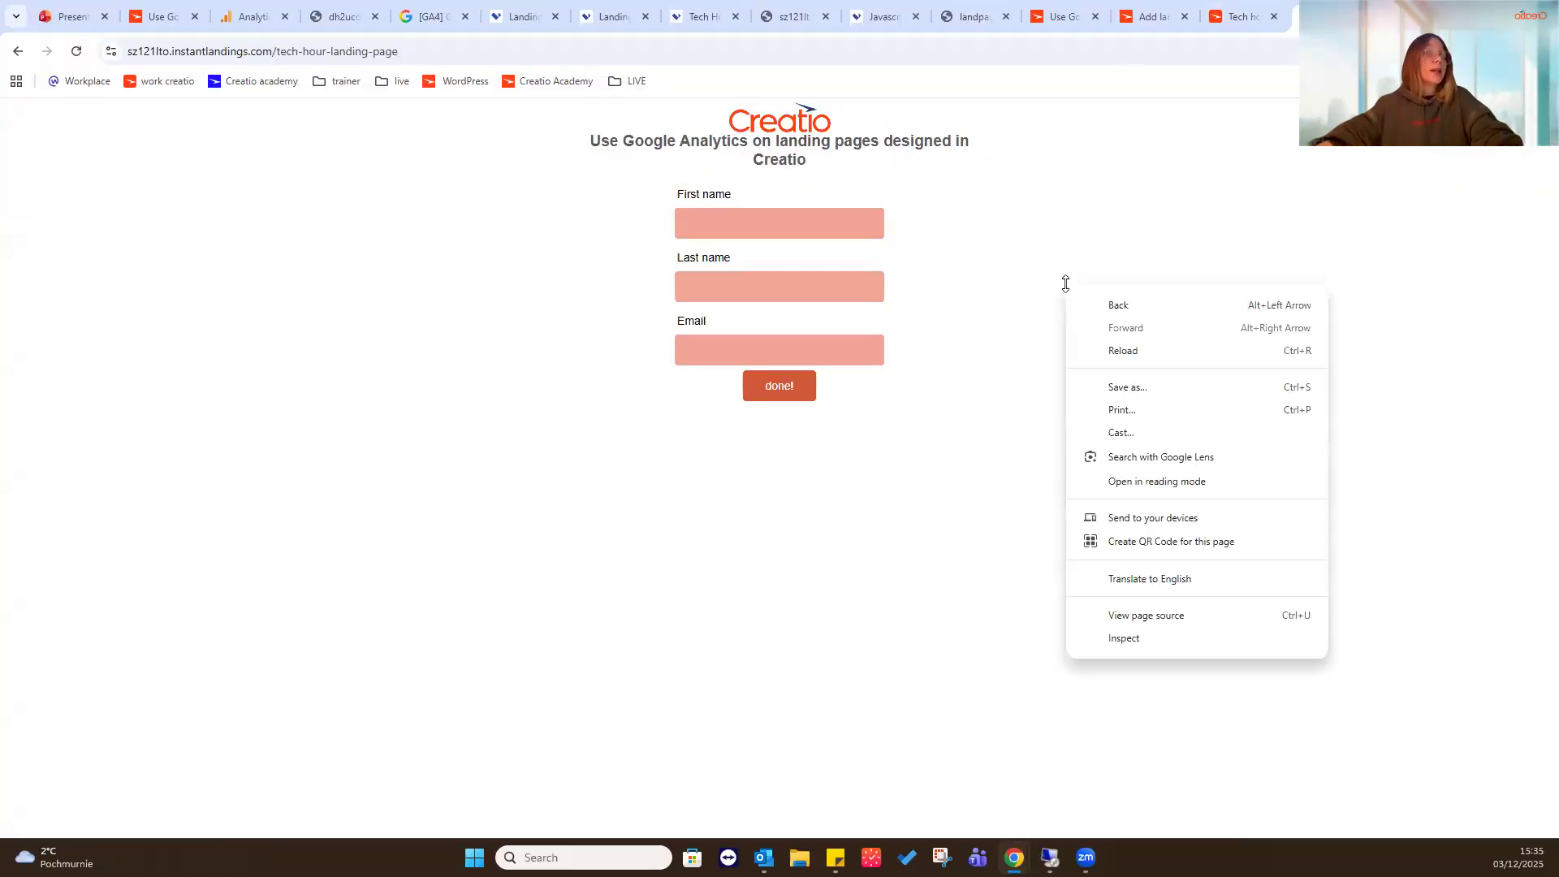
{"action": "left_click", "coordinate": [1172, 640]}
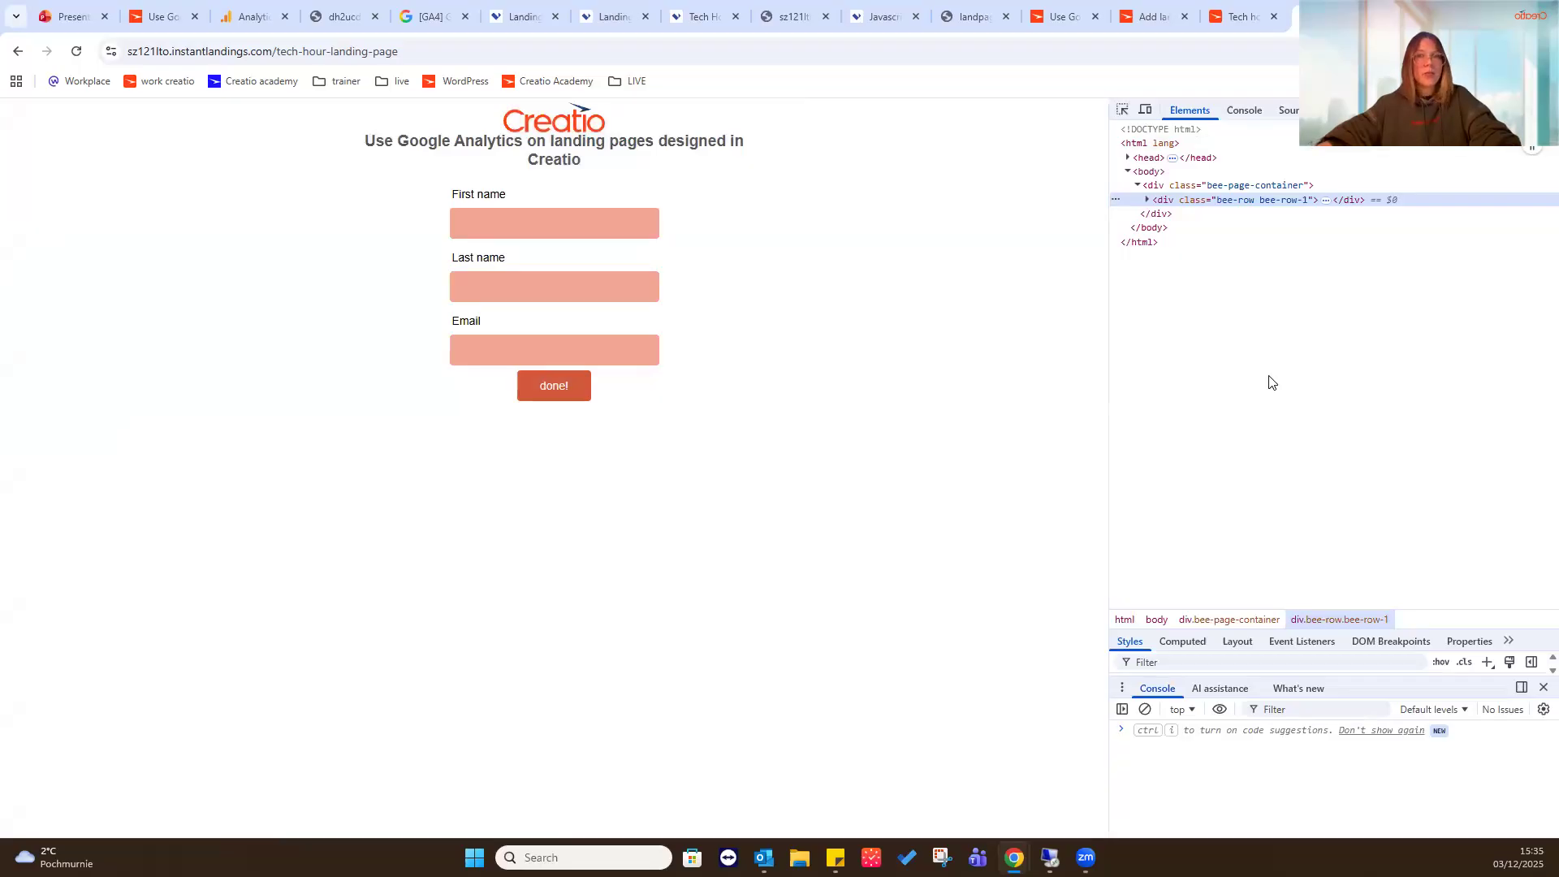
{"action": "key", "text": "ctrl+plus"}
{"action": "key", "text": "ctrl+plus"}
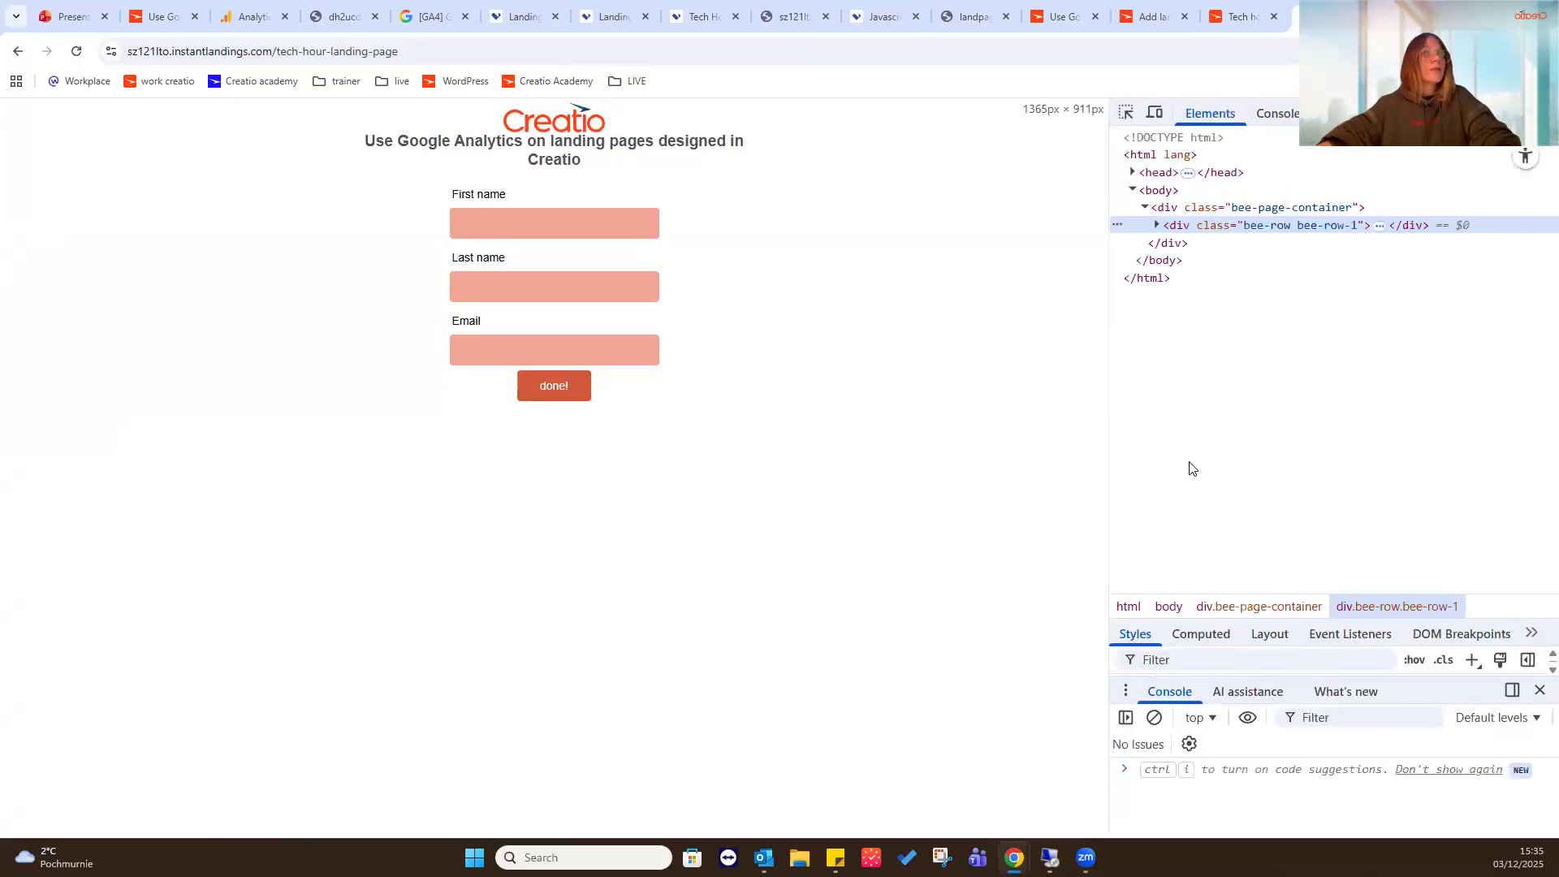
{"action": "left_click", "coordinate": [1187, 173]}
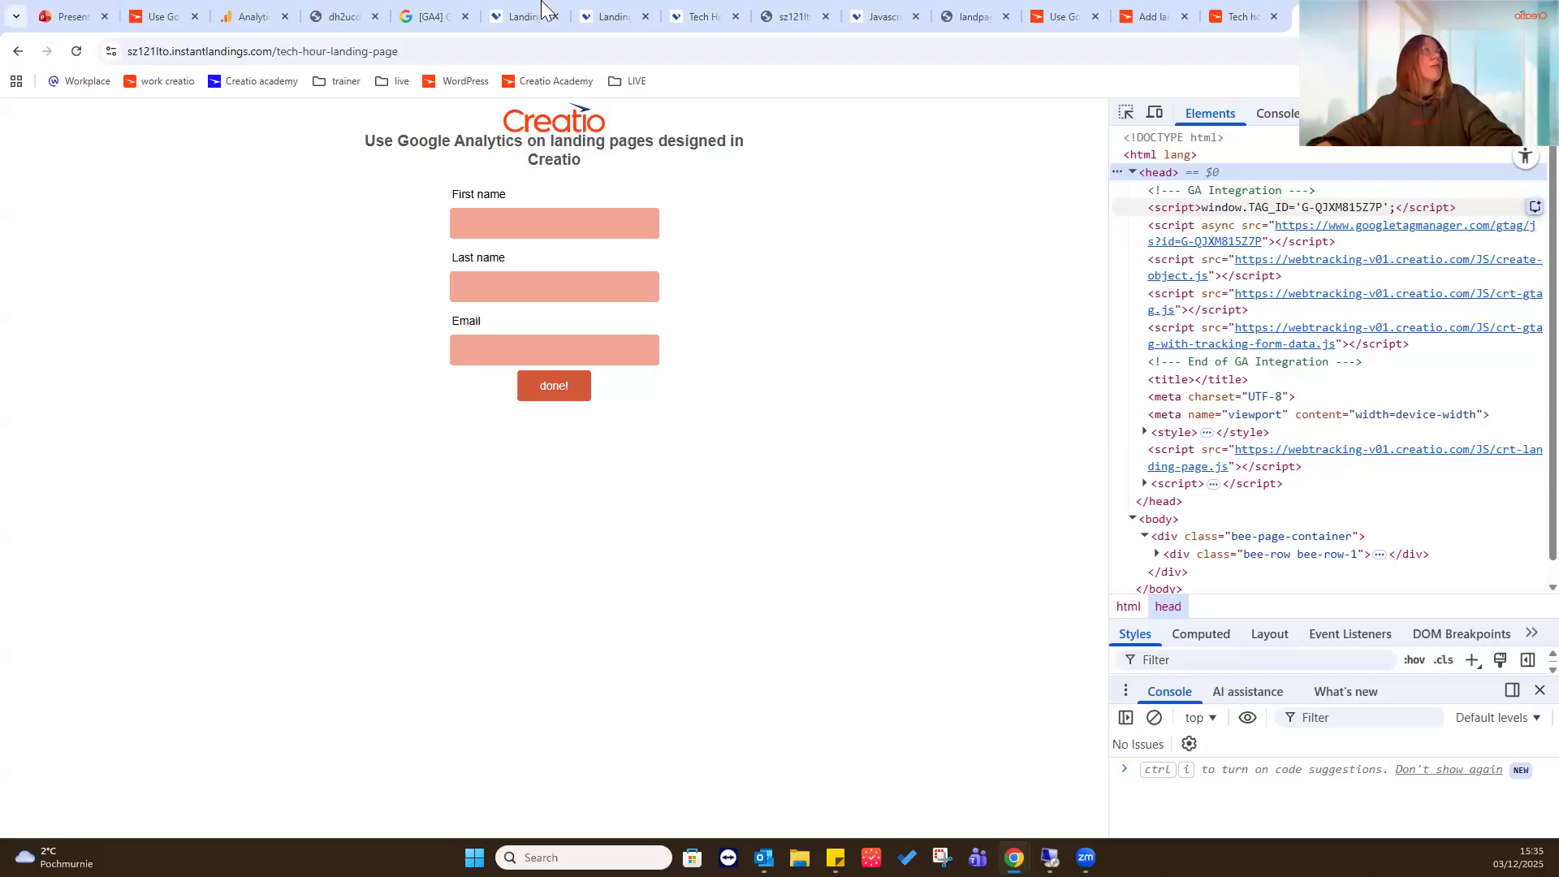
{"action": "left_click", "coordinate": [248, 16]}
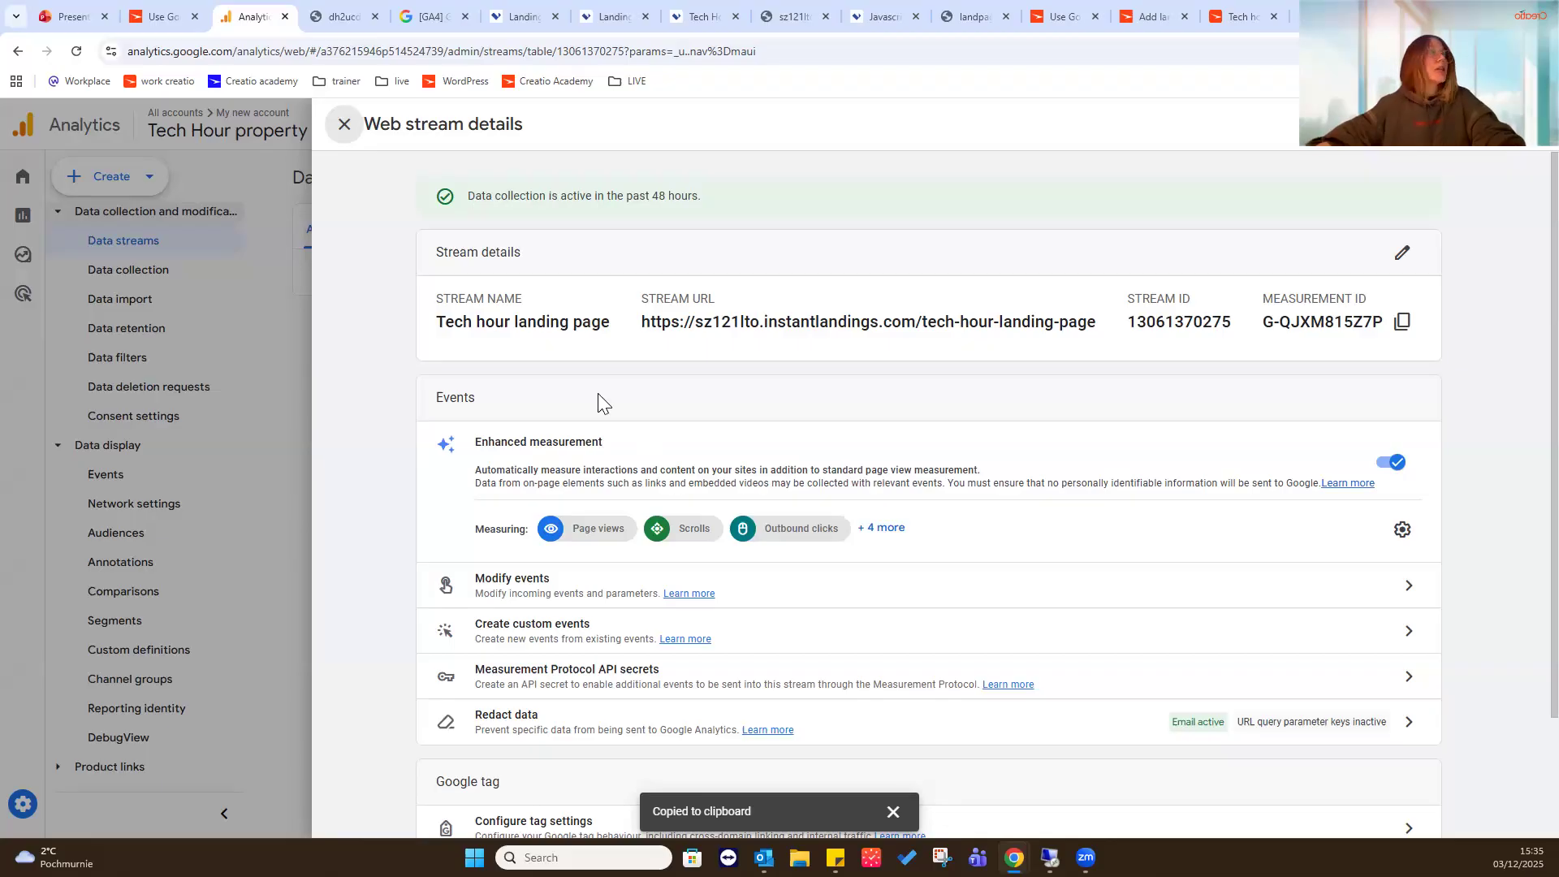
{"action": "left_click", "coordinate": [344, 126]}
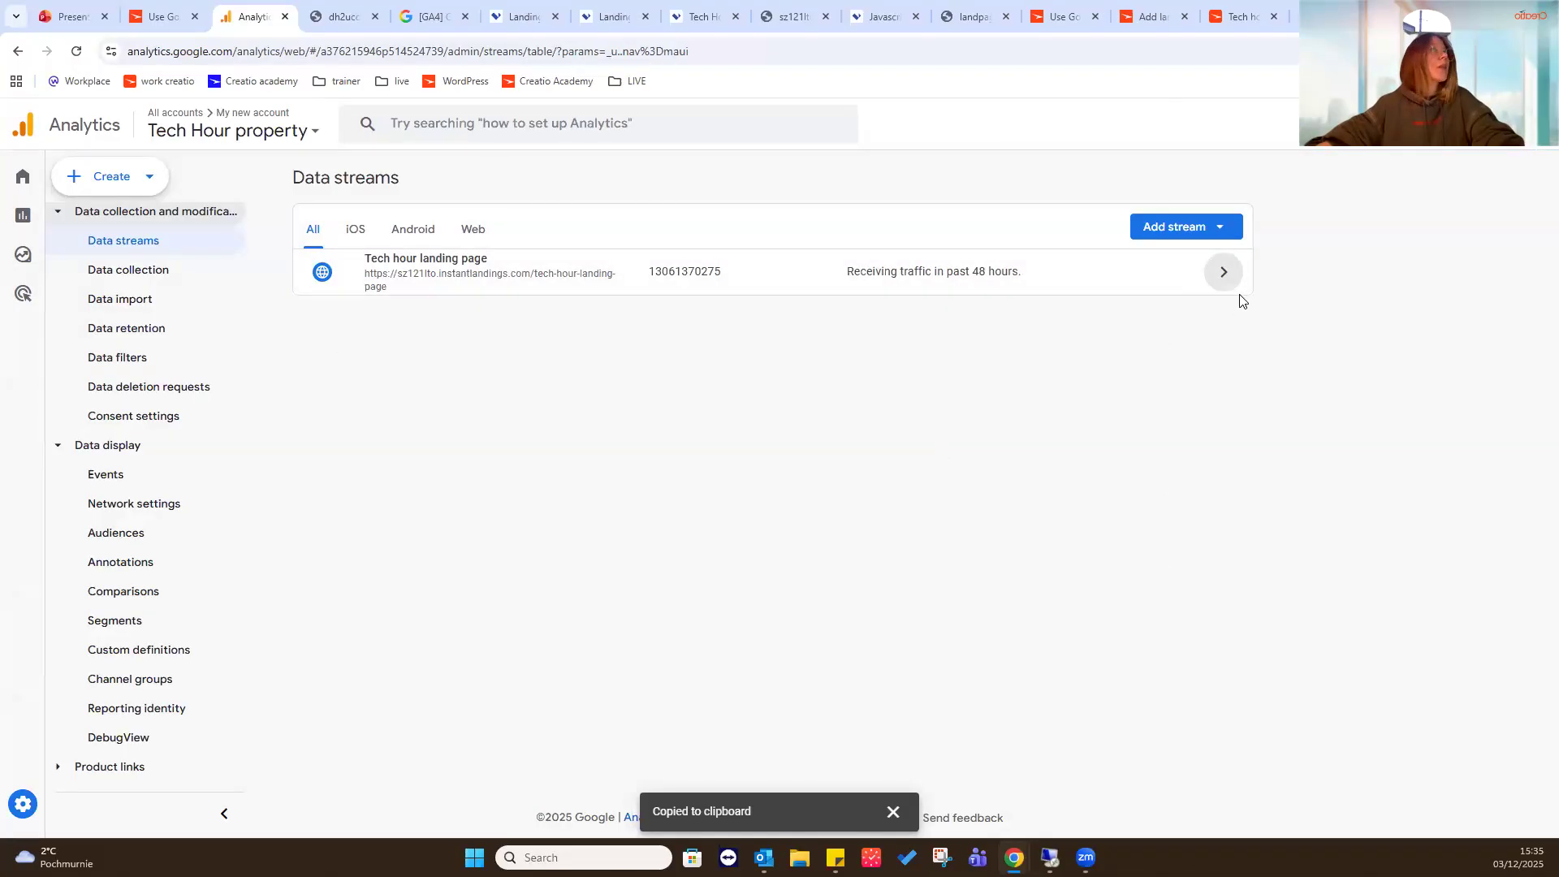
- Switch to Landingi and view the Creatio integration settings of the form on the existing Tech Hour test page
{"action": "left_click", "coordinate": [631, 6]}
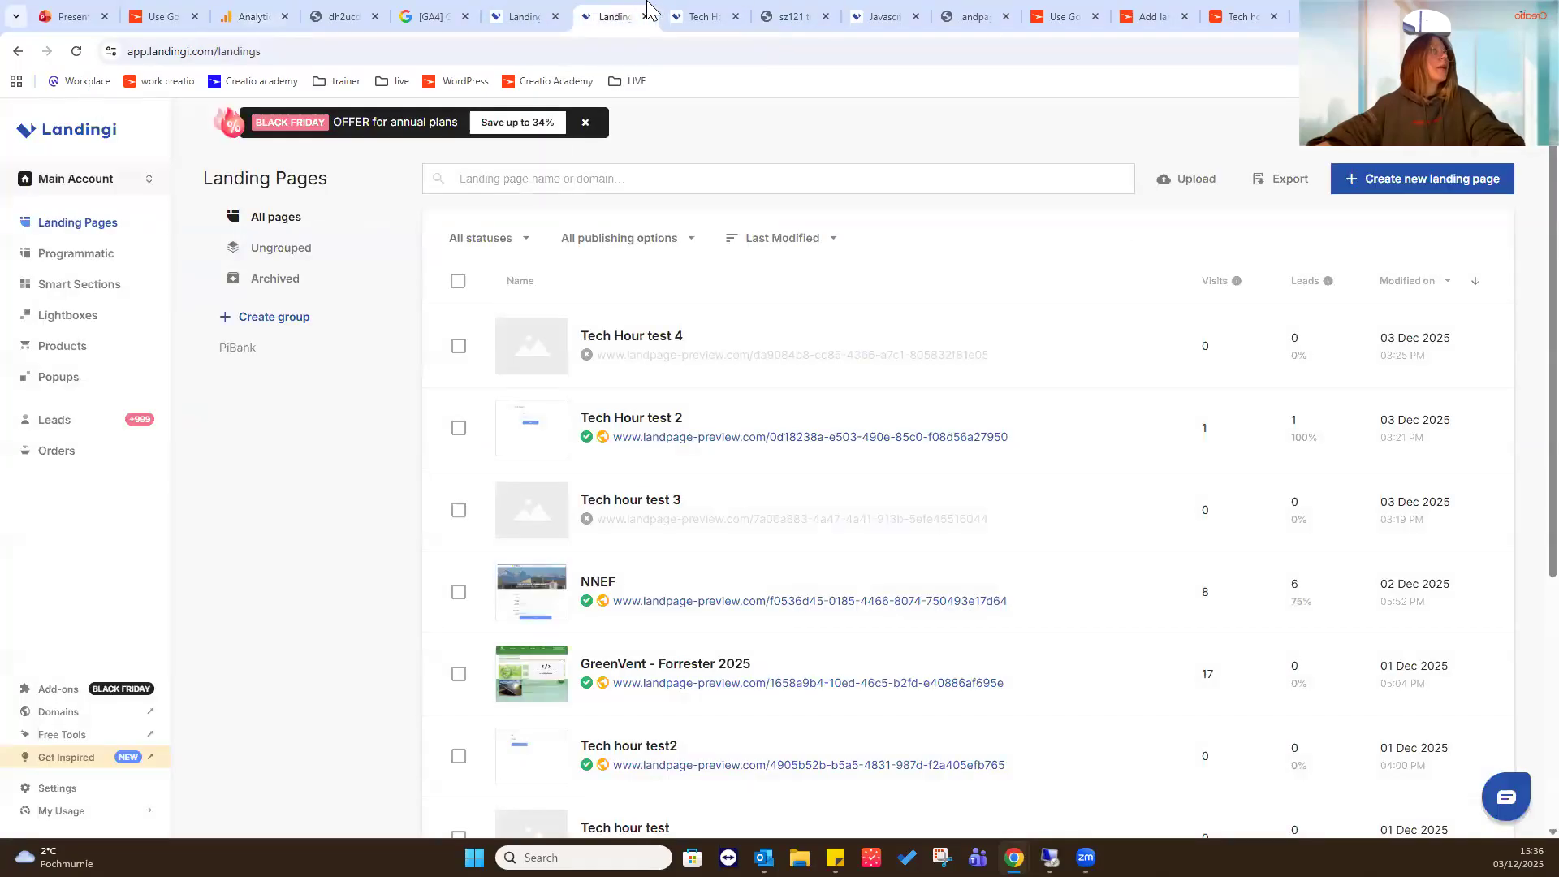
{"action": "left_click", "coordinate": [698, 11]}
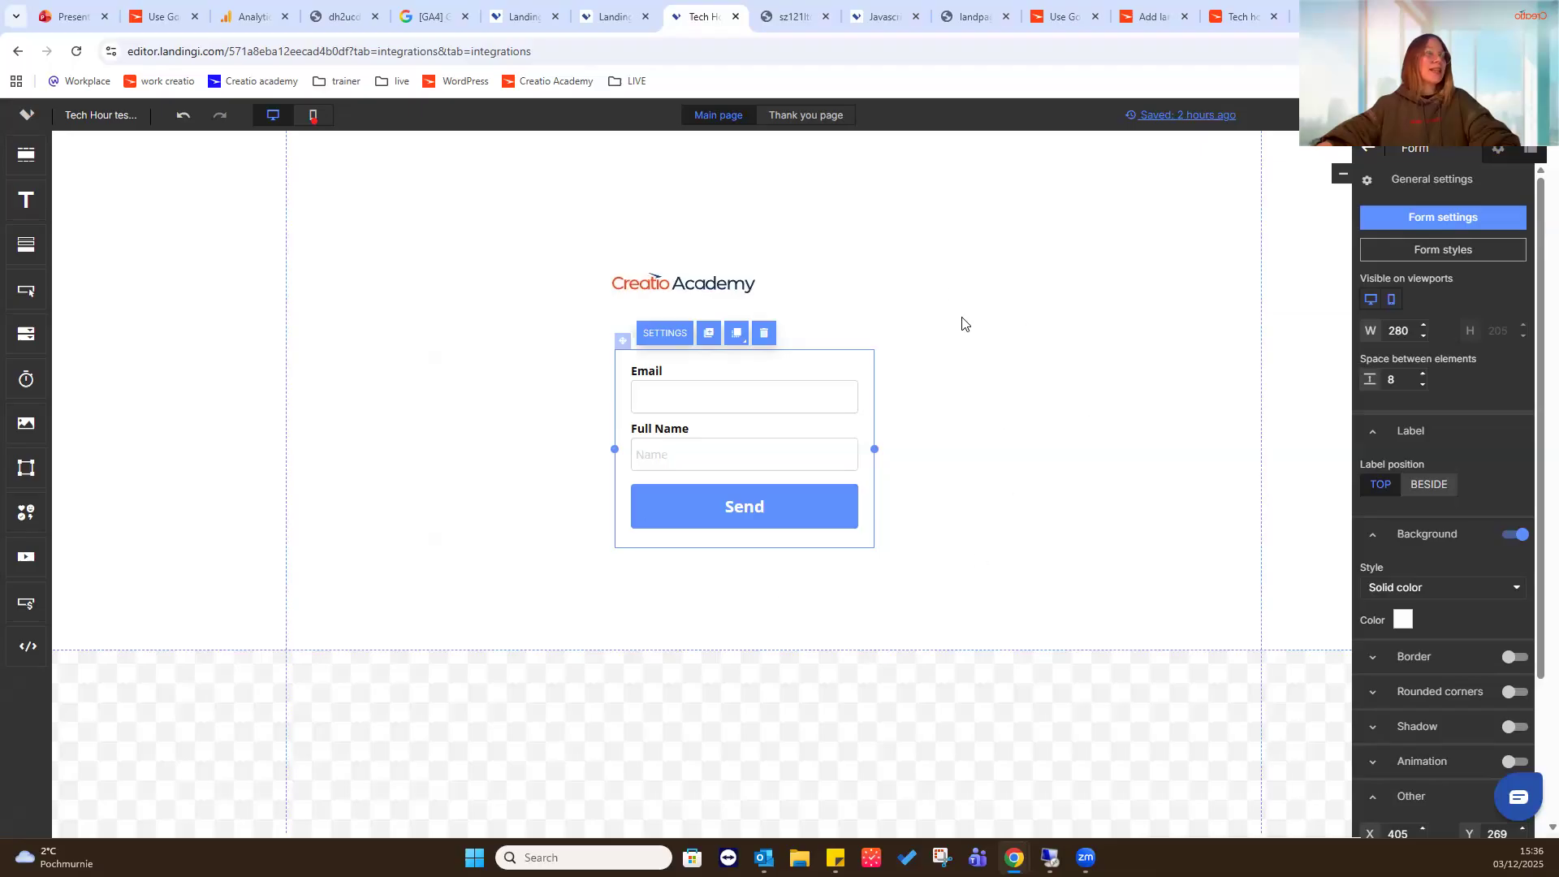
{"action": "left_click", "coordinate": [680, 339]}
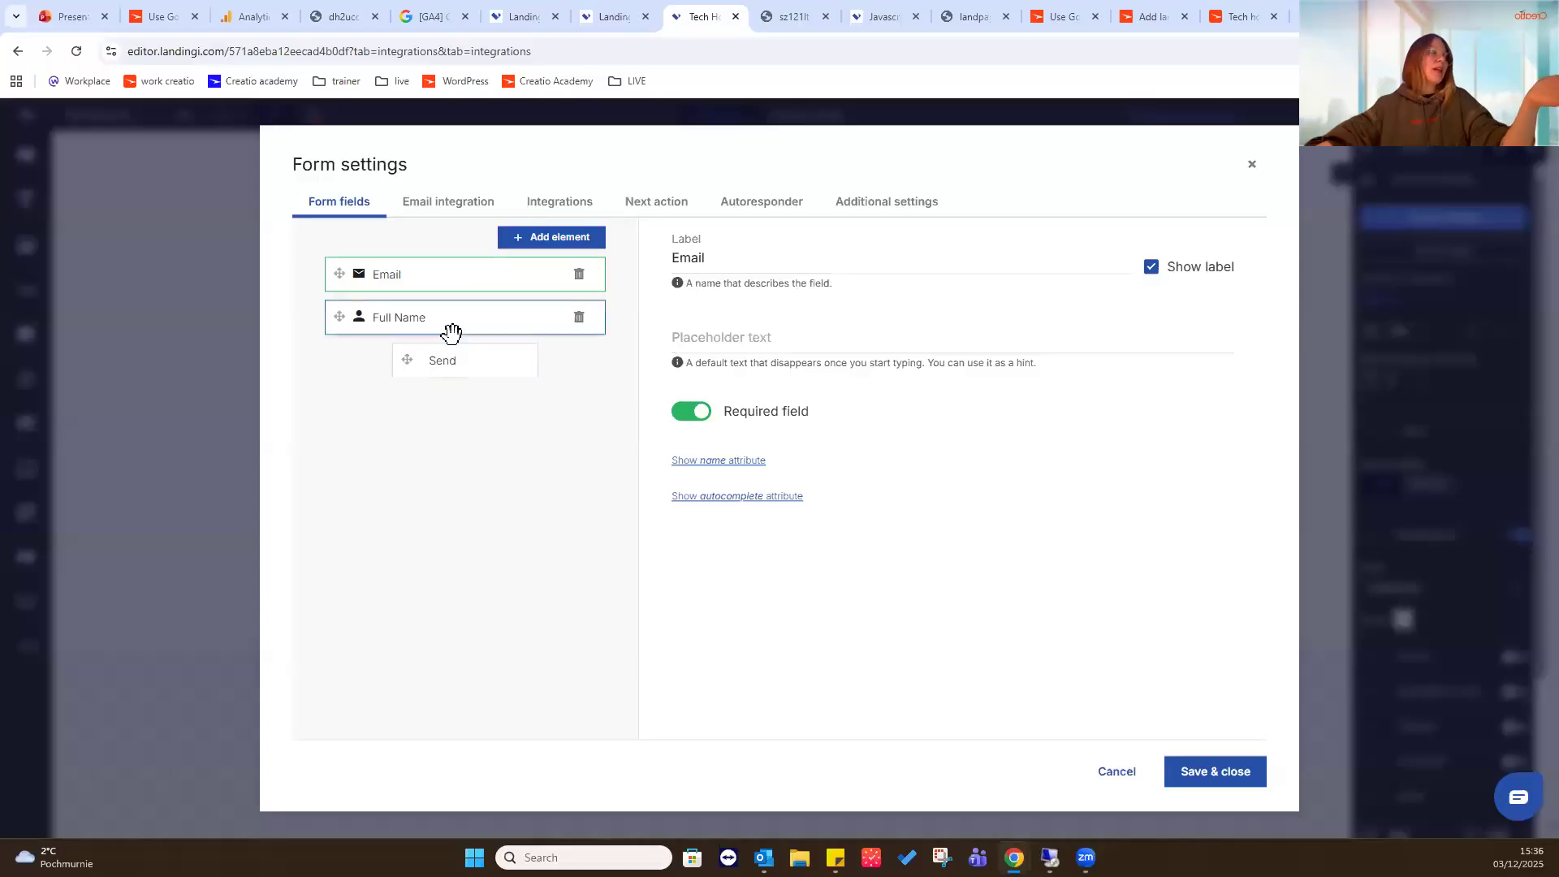
{"action": "left_click", "coordinate": [562, 207]}
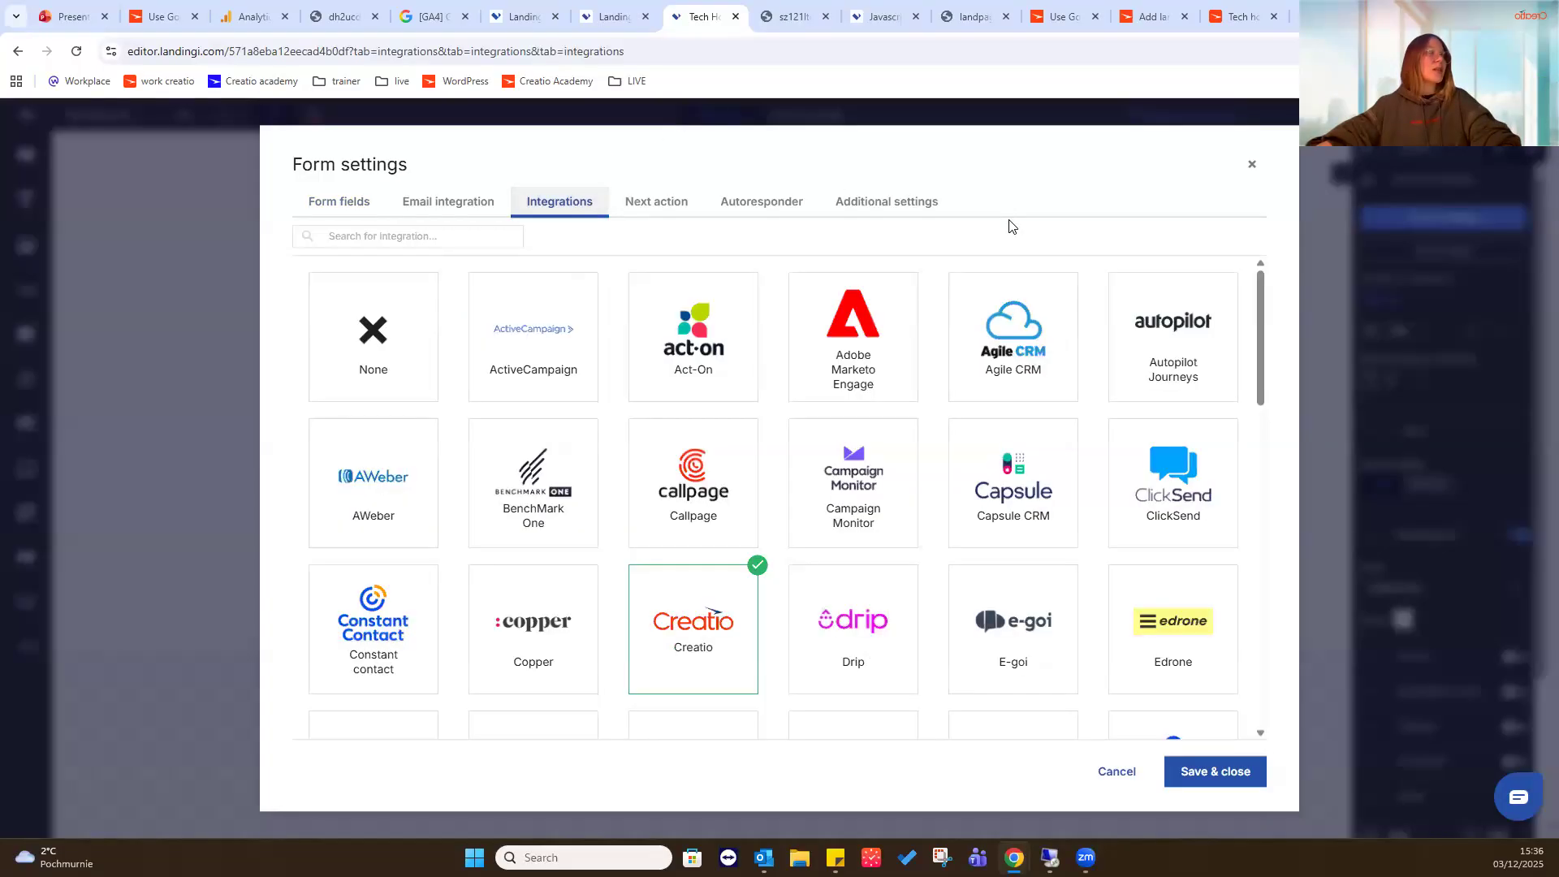
{"action": "left_click", "coordinate": [708, 614]}
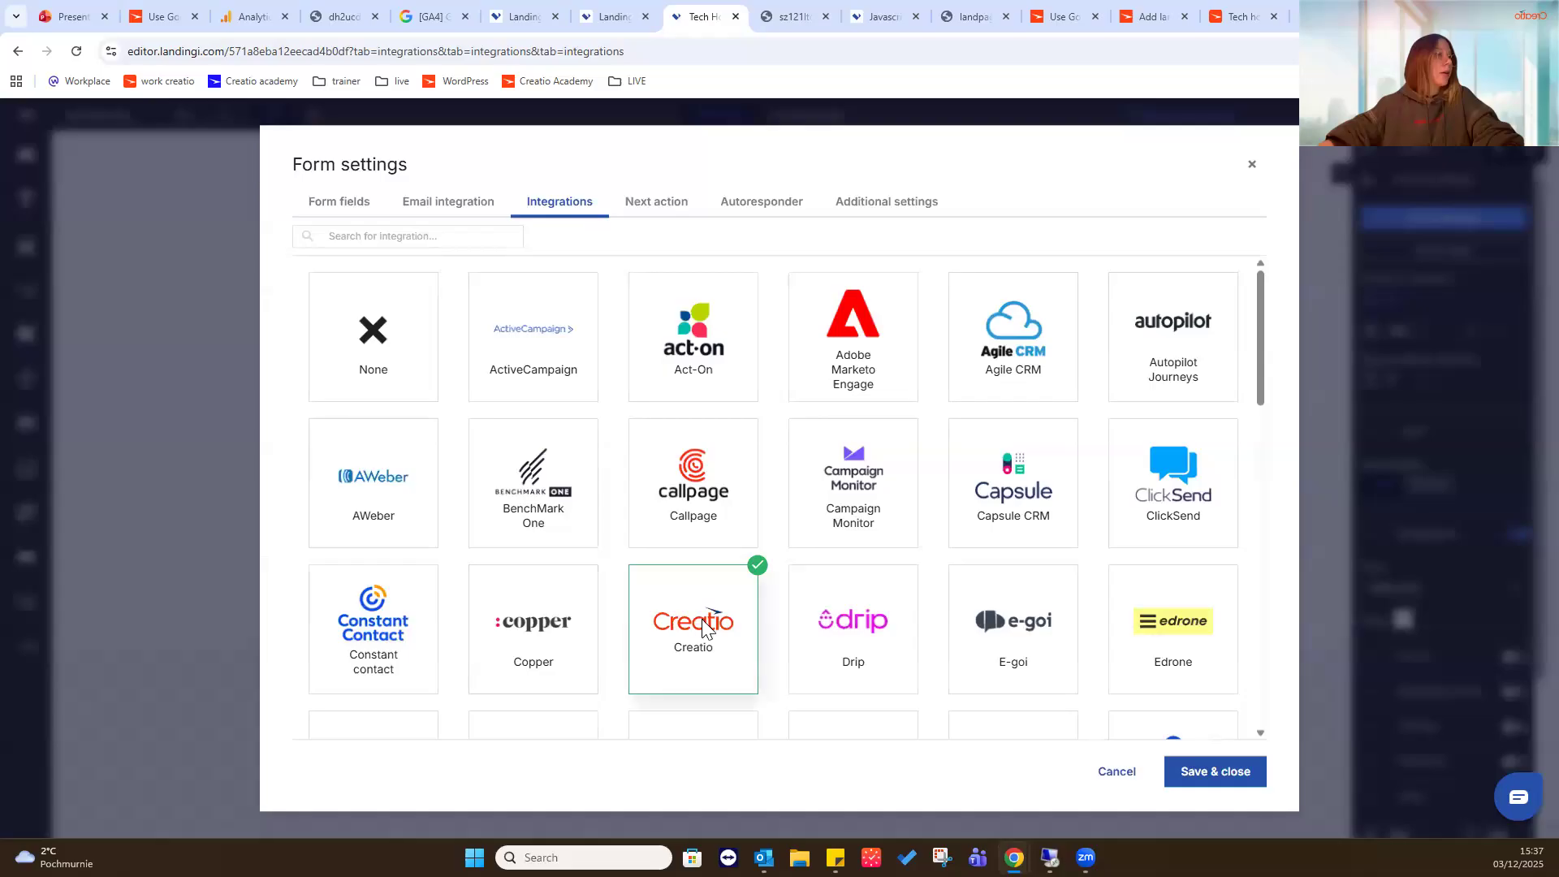
{"action": "left_click", "coordinate": [699, 622]}
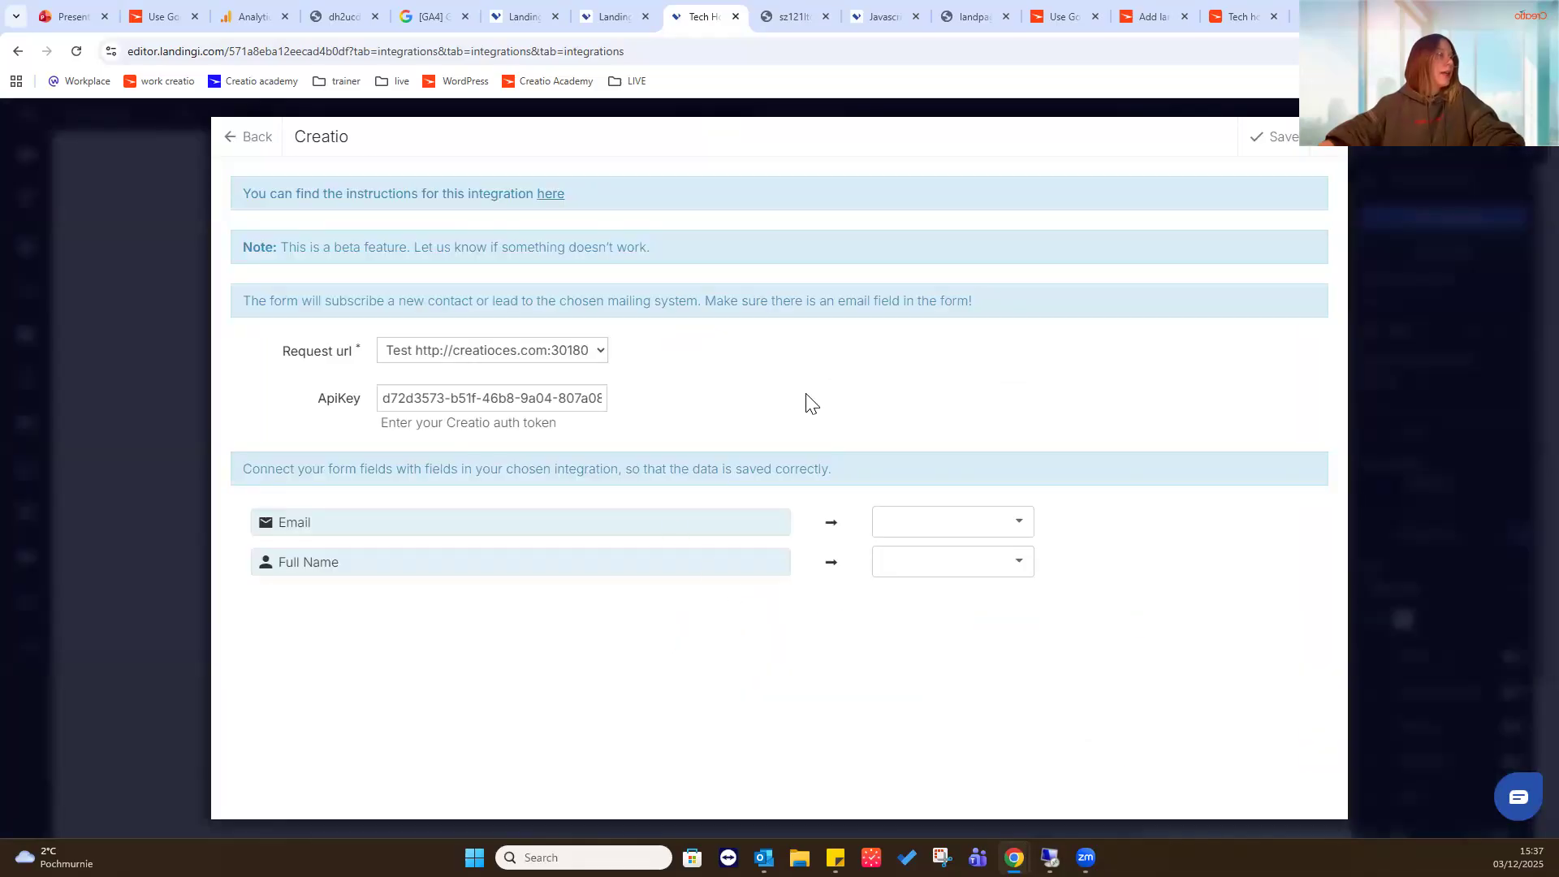
- Save and reopen the Creatio integration settings, and check the mapping options for the form's Email field
{"action": "left_click", "coordinate": [1238, 153]}
{"action": "left_click", "coordinate": [665, 639]}
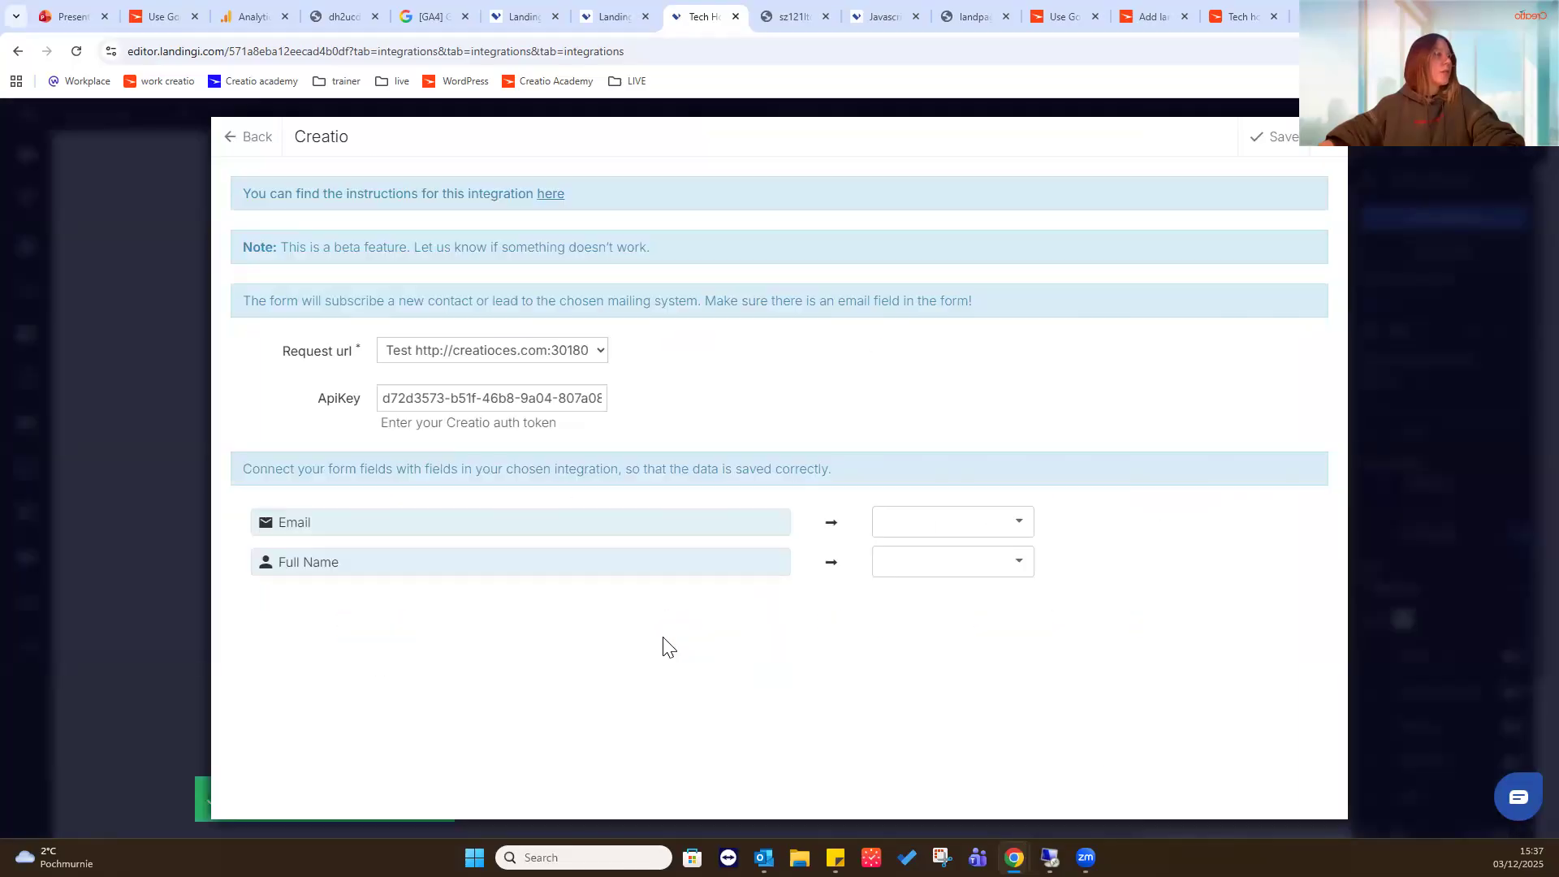
{"action": "left_click", "coordinate": [885, 526]}
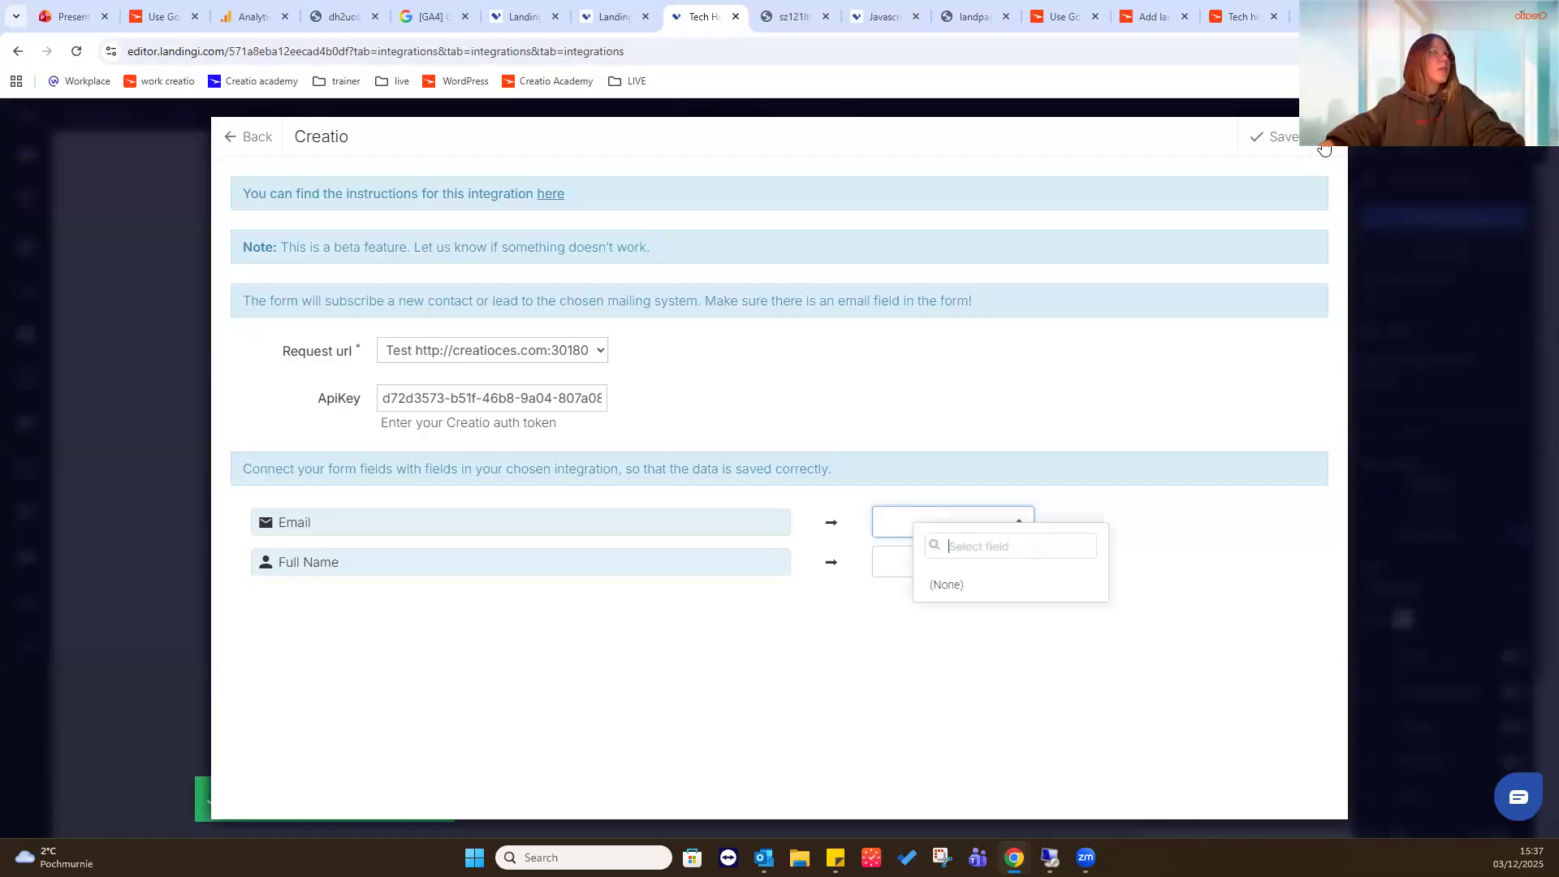
{"action": "left_click", "coordinate": [1324, 148]}
- Create a new landing page in Landingi from a blank page, named tech hour new test page, and start editing it
{"action": "left_click", "coordinate": [615, 16]}
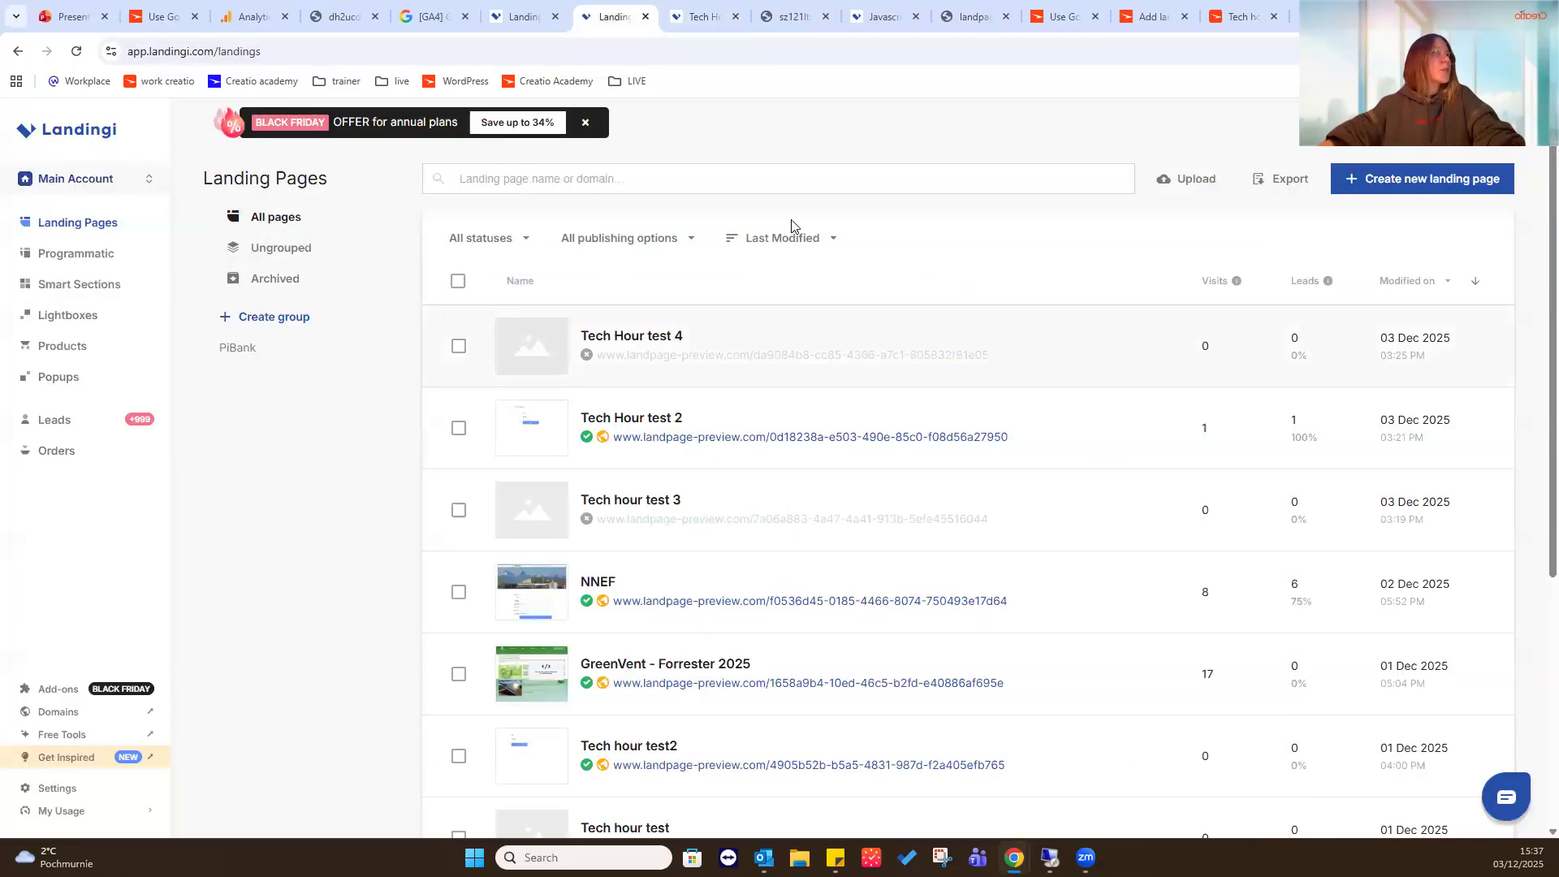
{"action": "left_click", "coordinate": [1392, 177]}
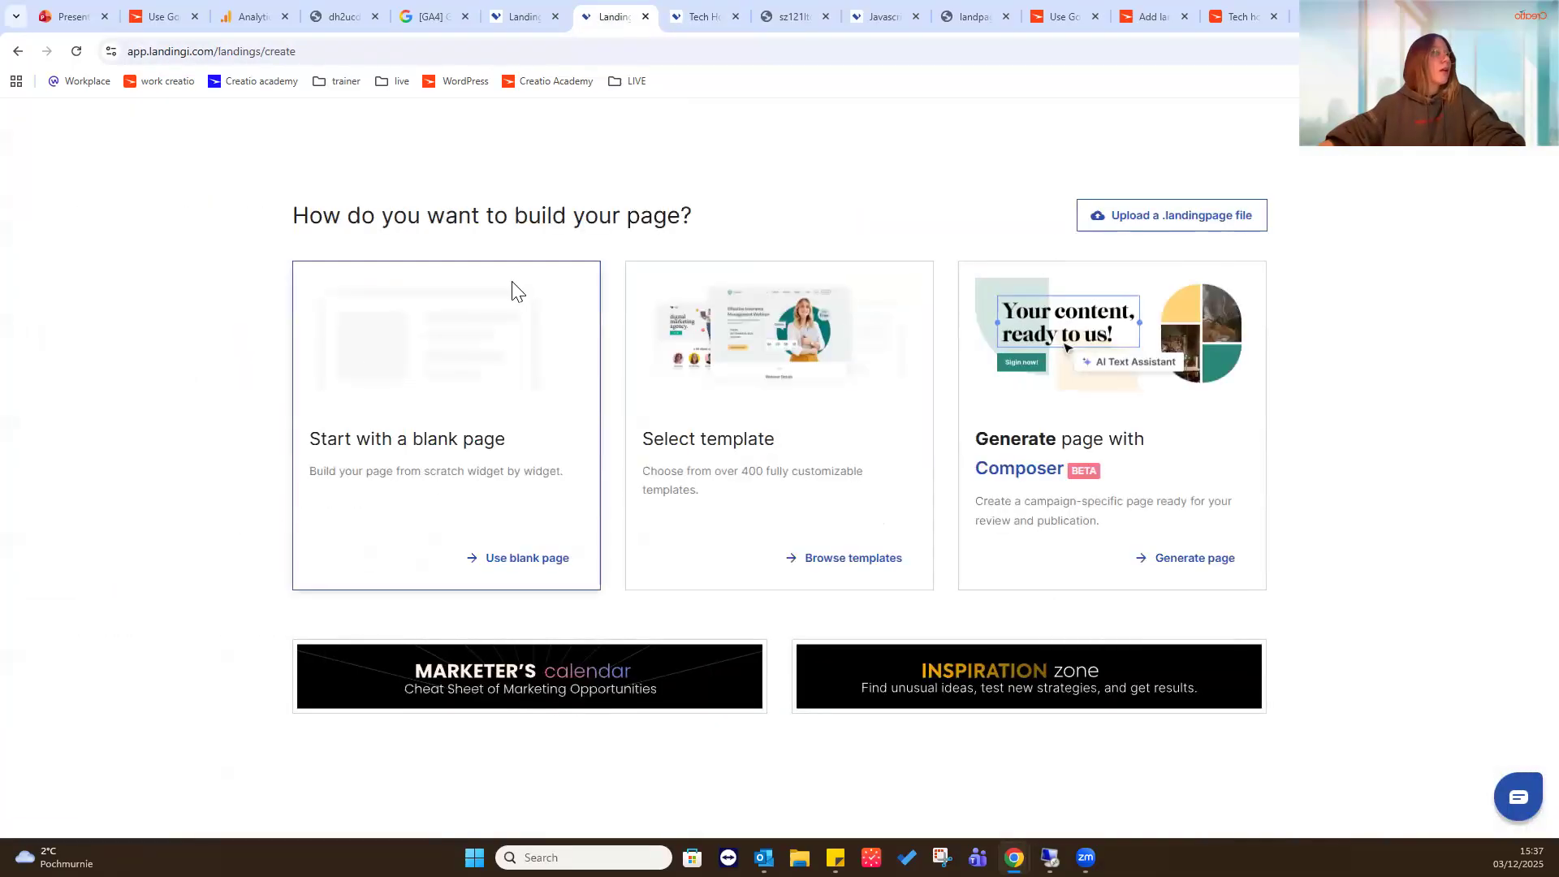
{"action": "left_click", "coordinate": [512, 290]}
{"action": "type", "text": "tech hour ne"}
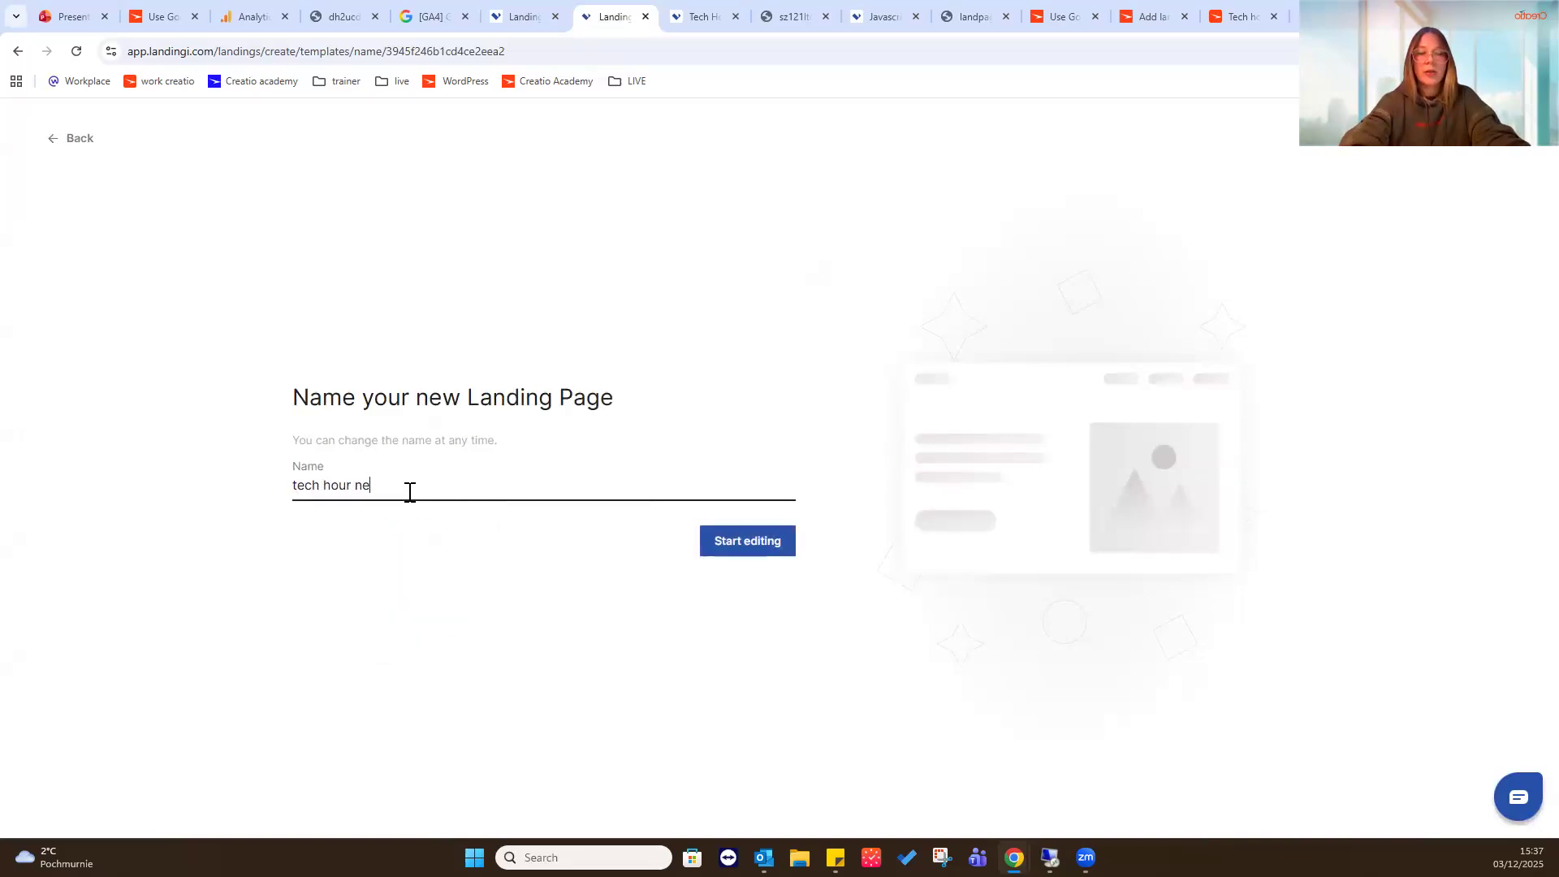
{"action": "type", "text": "w test page"}
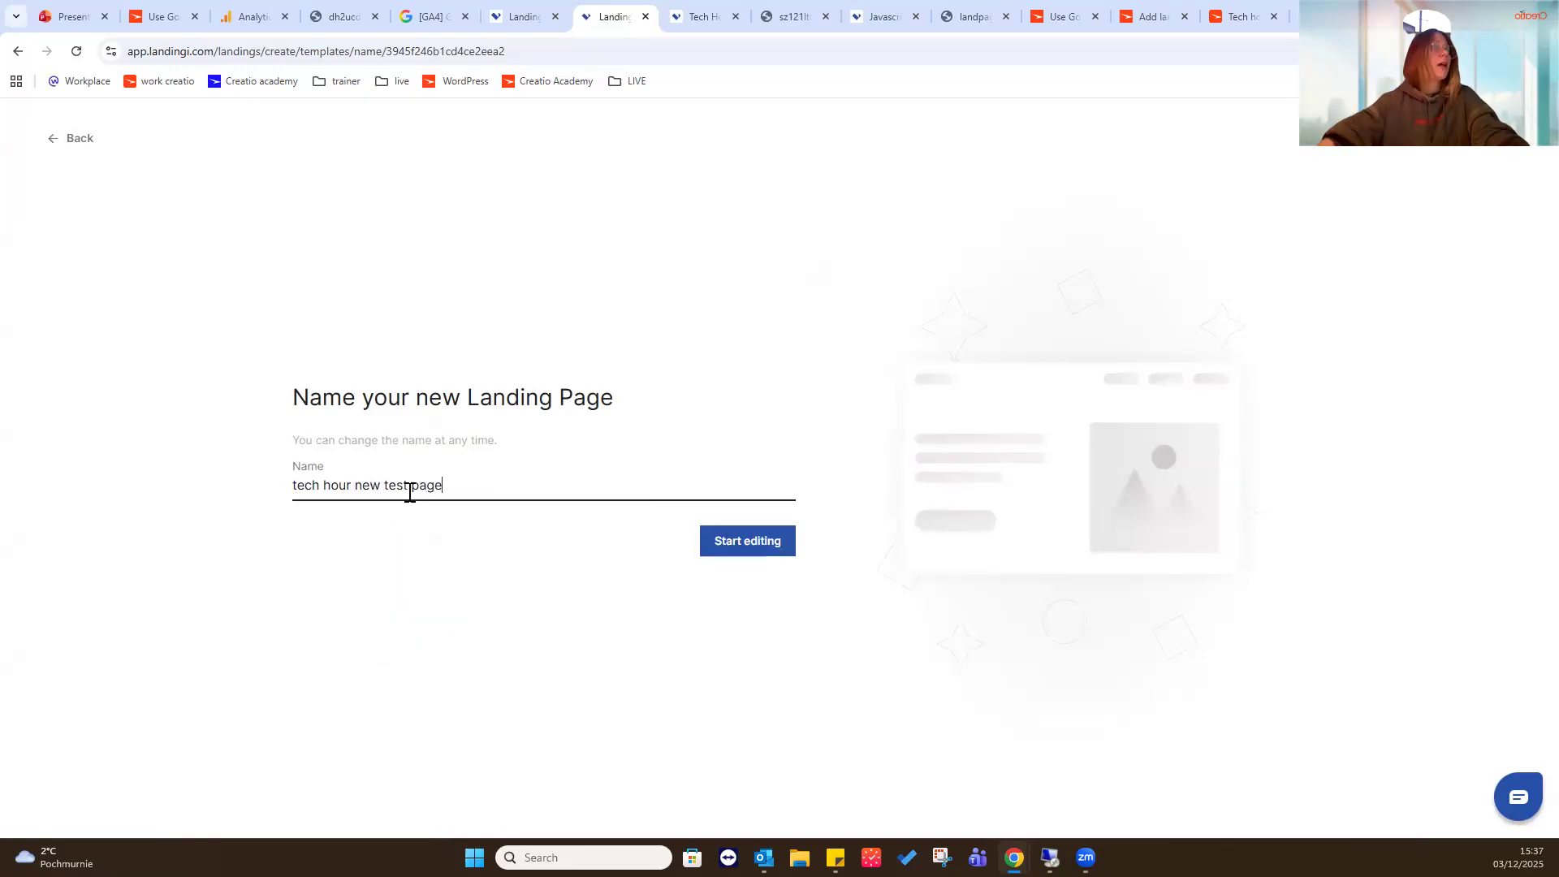
{"action": "left_click", "coordinate": [741, 540]}
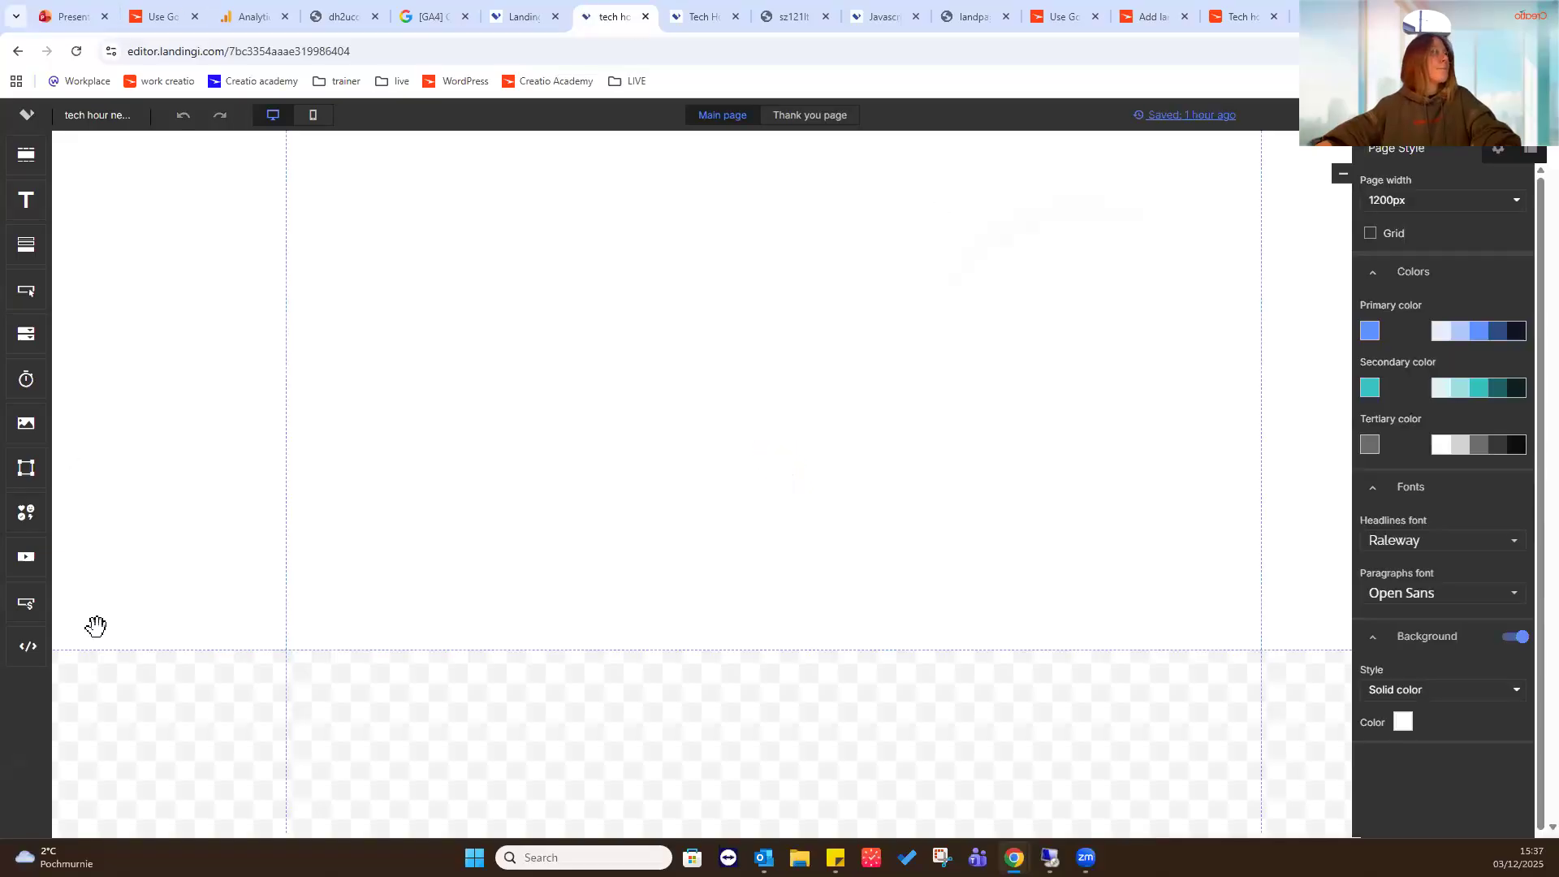
- Add the Creatio Academy logo image from the test folder to the main page, placed at about X 277
{"action": "left_click_drag", "start_coordinate": [26, 423], "coordinate": [763, 352]}
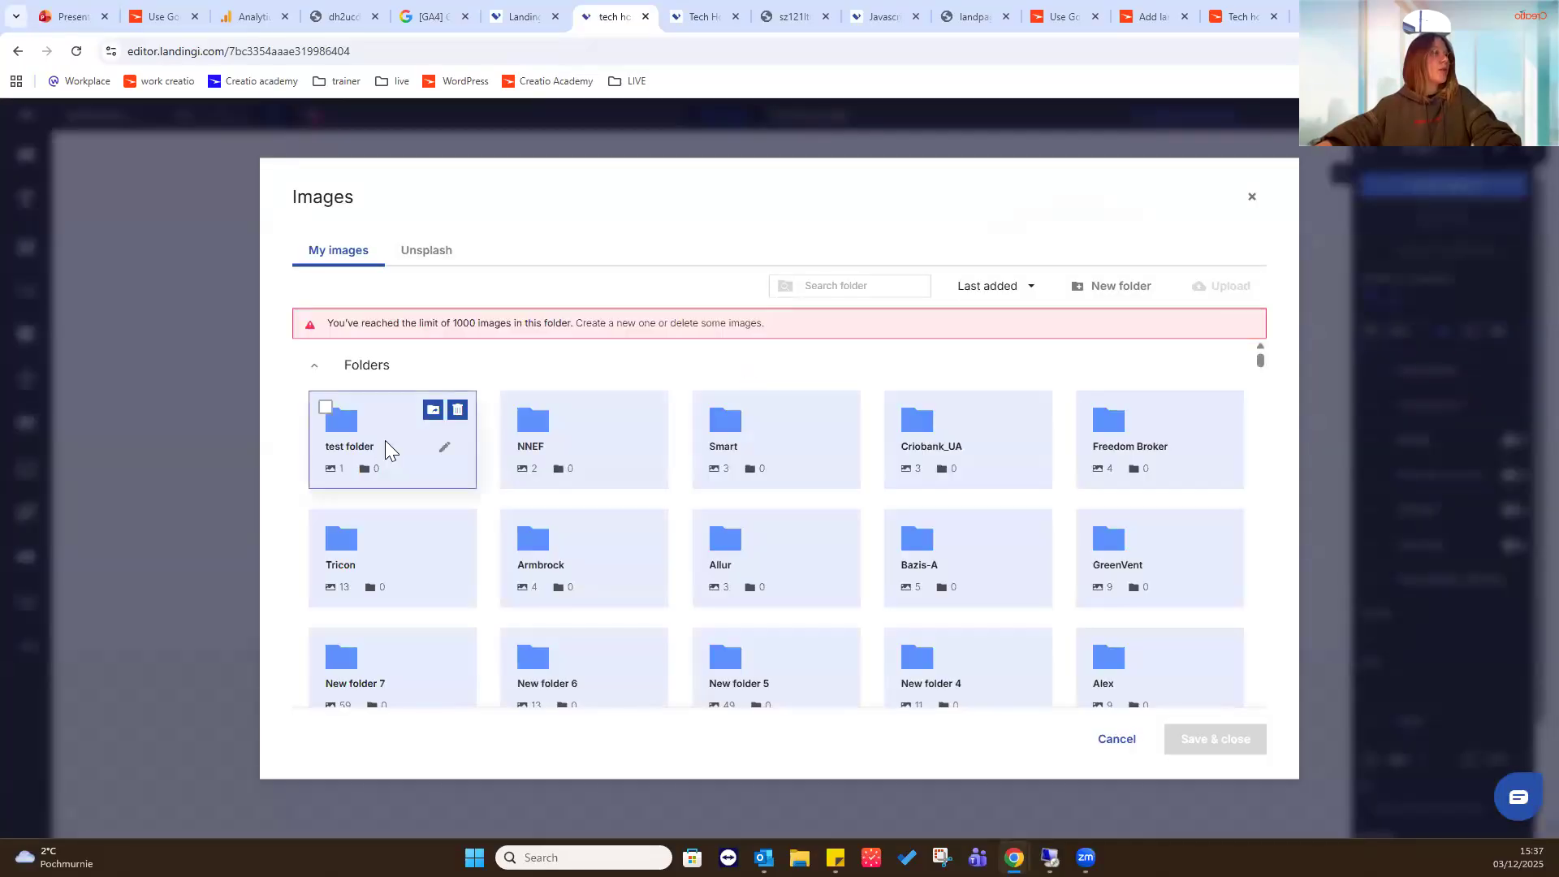
{"action": "left_click", "coordinate": [385, 446]}
{"action": "left_click", "coordinate": [1215, 739]}
{"action": "left_click_drag", "start_coordinate": [874, 372], "coordinate": [625, 301]}
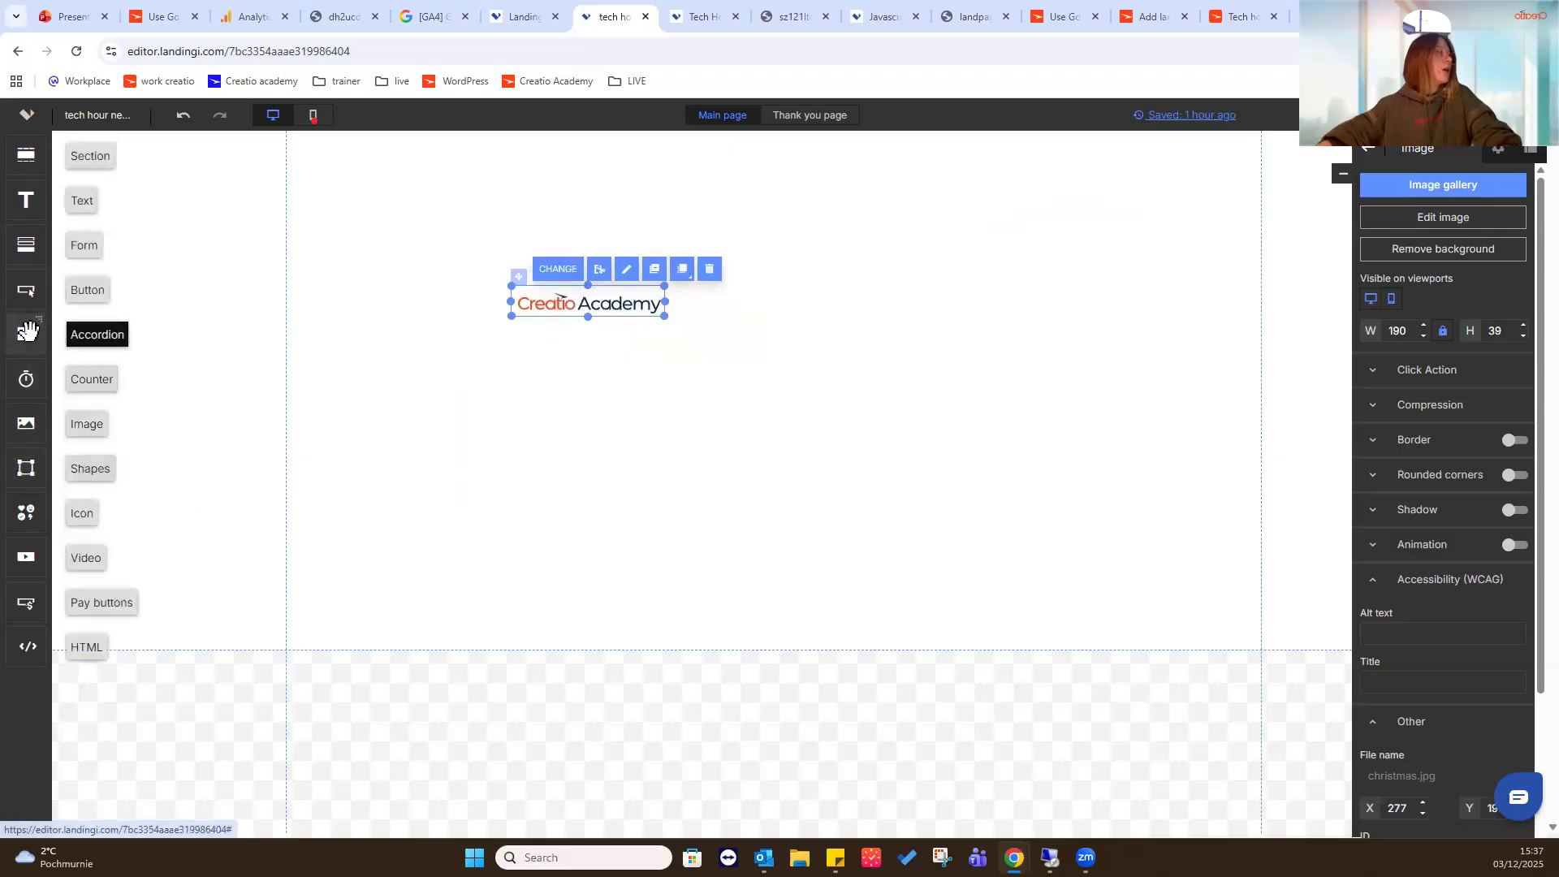
- Add a form below the logo and give it a required name field labelled Full Name alongside Email
{"action": "left_click_drag", "start_coordinate": [27, 243], "coordinate": [669, 354]}
{"action": "left_click", "coordinate": [724, 339]}
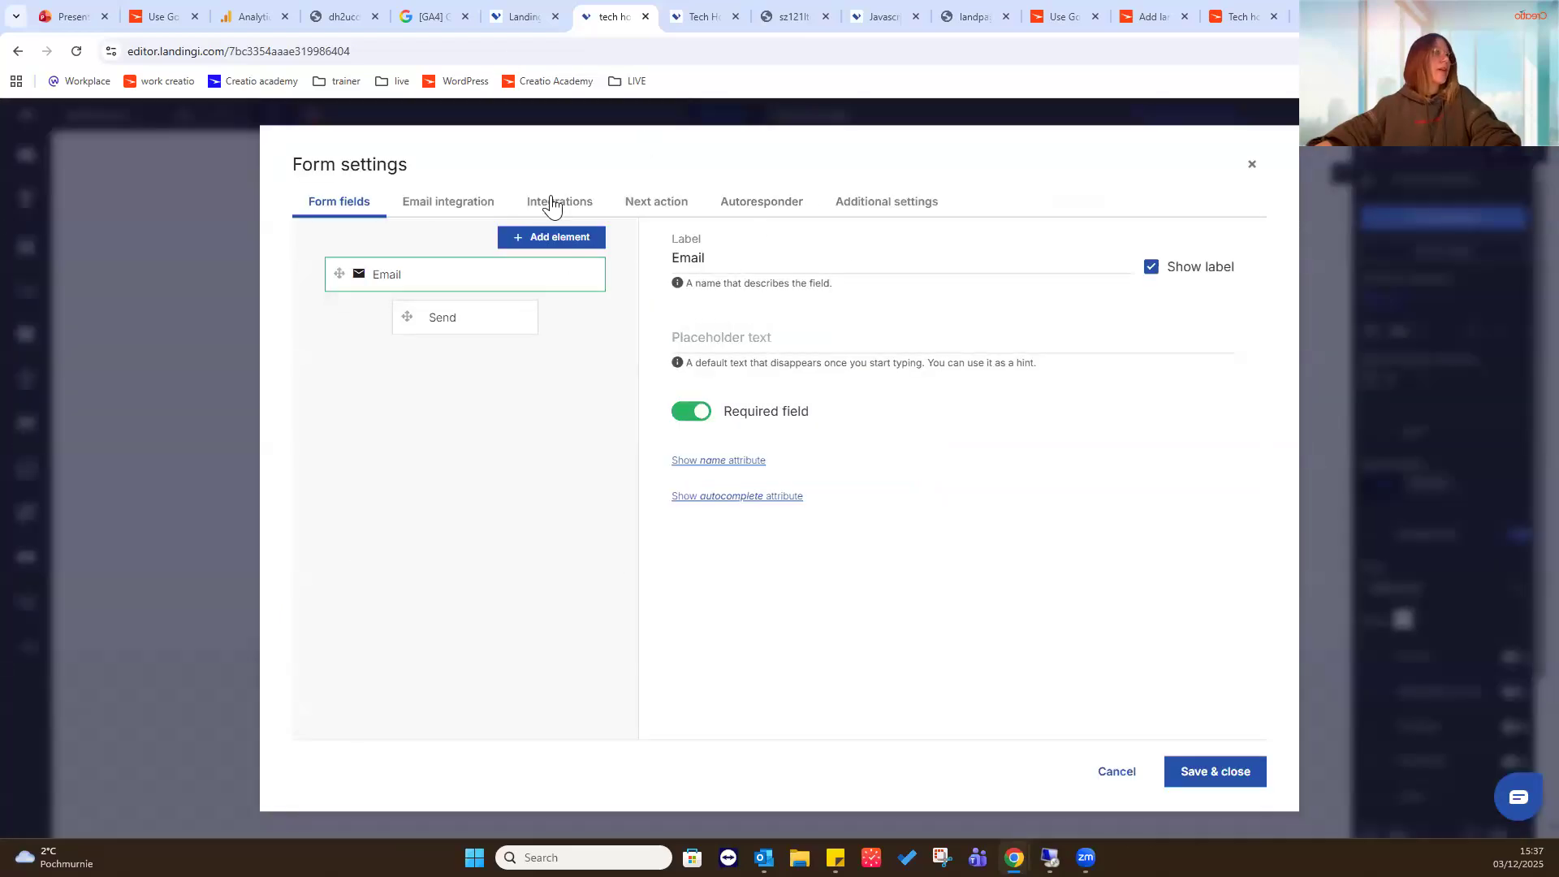
{"action": "left_click", "coordinate": [540, 236]}
{"action": "left_click", "coordinate": [532, 300]}
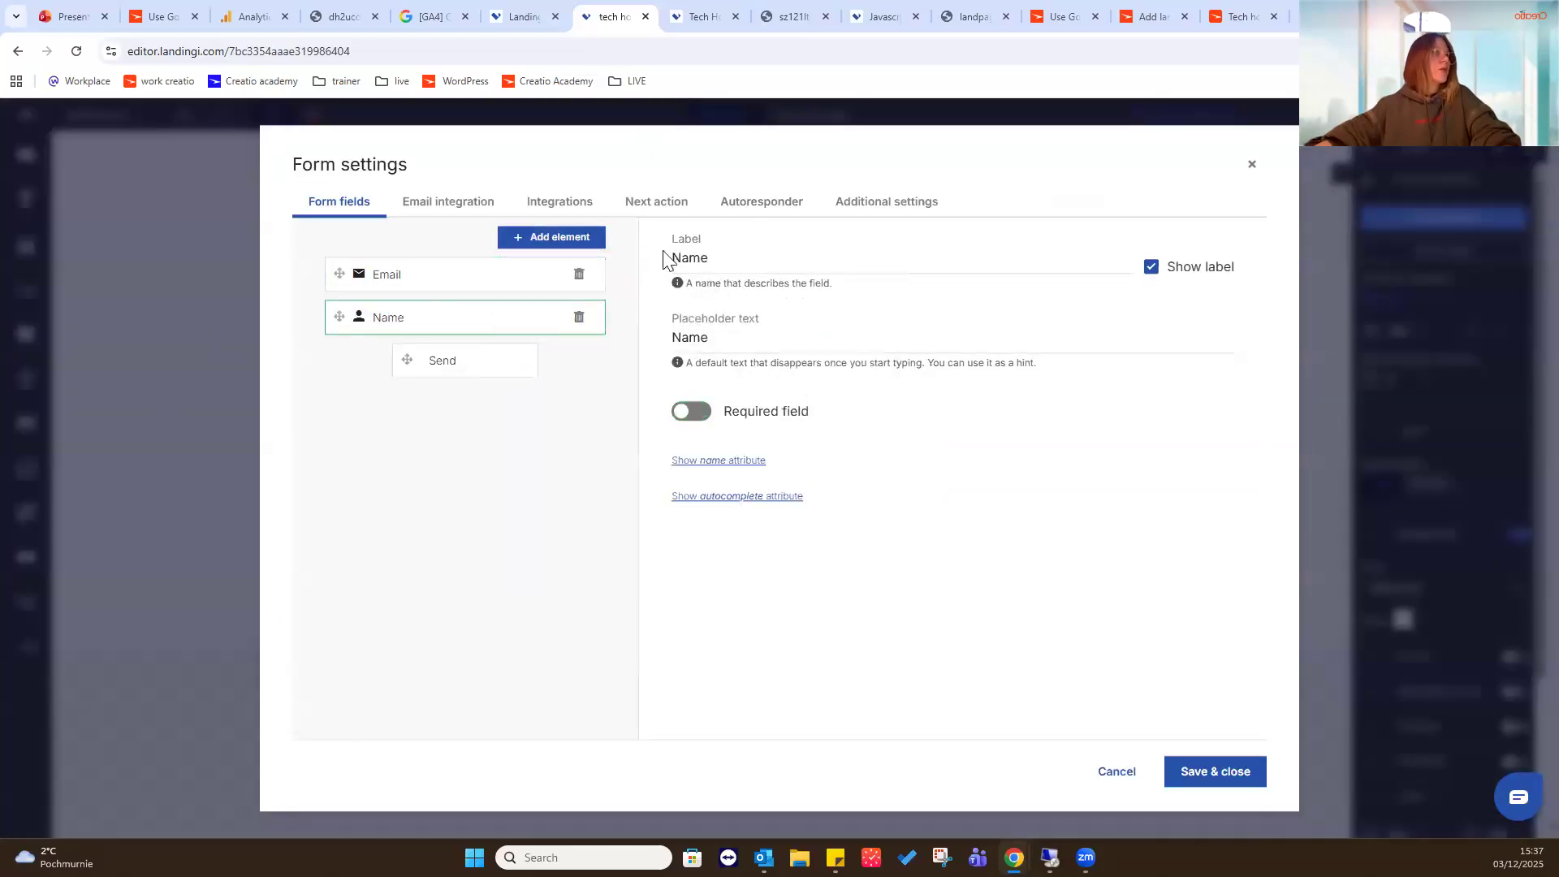
{"action": "left_click", "coordinate": [674, 258]}
{"action": "type", "text": "Full"}
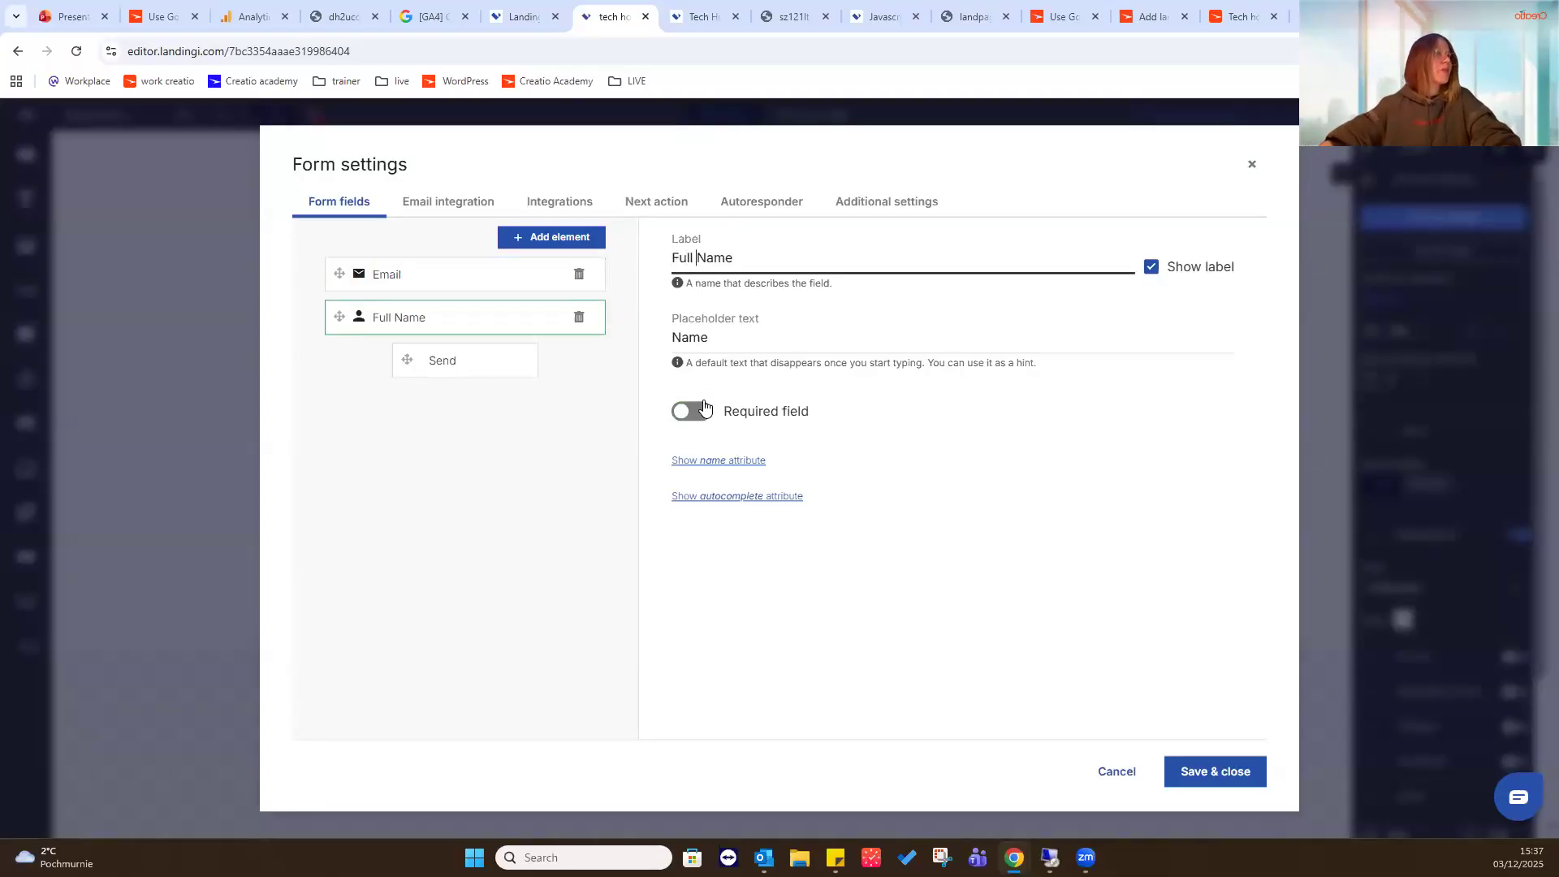
{"action": "left_click", "coordinate": [703, 412]}
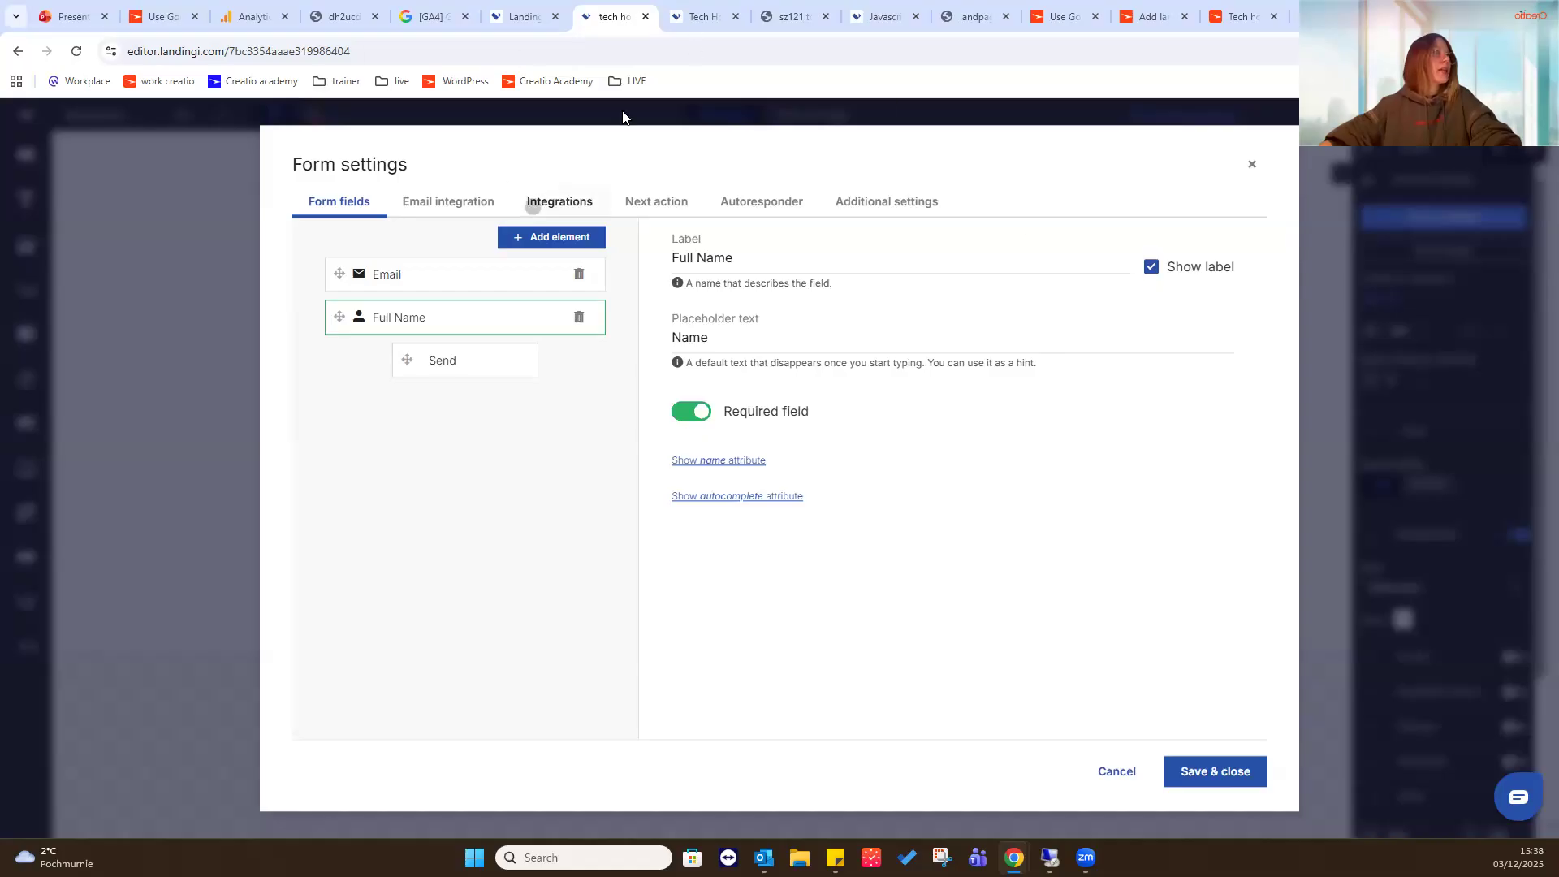
{"action": "left_click", "coordinate": [532, 207]}
{"action": "left_click", "coordinate": [690, 644]}
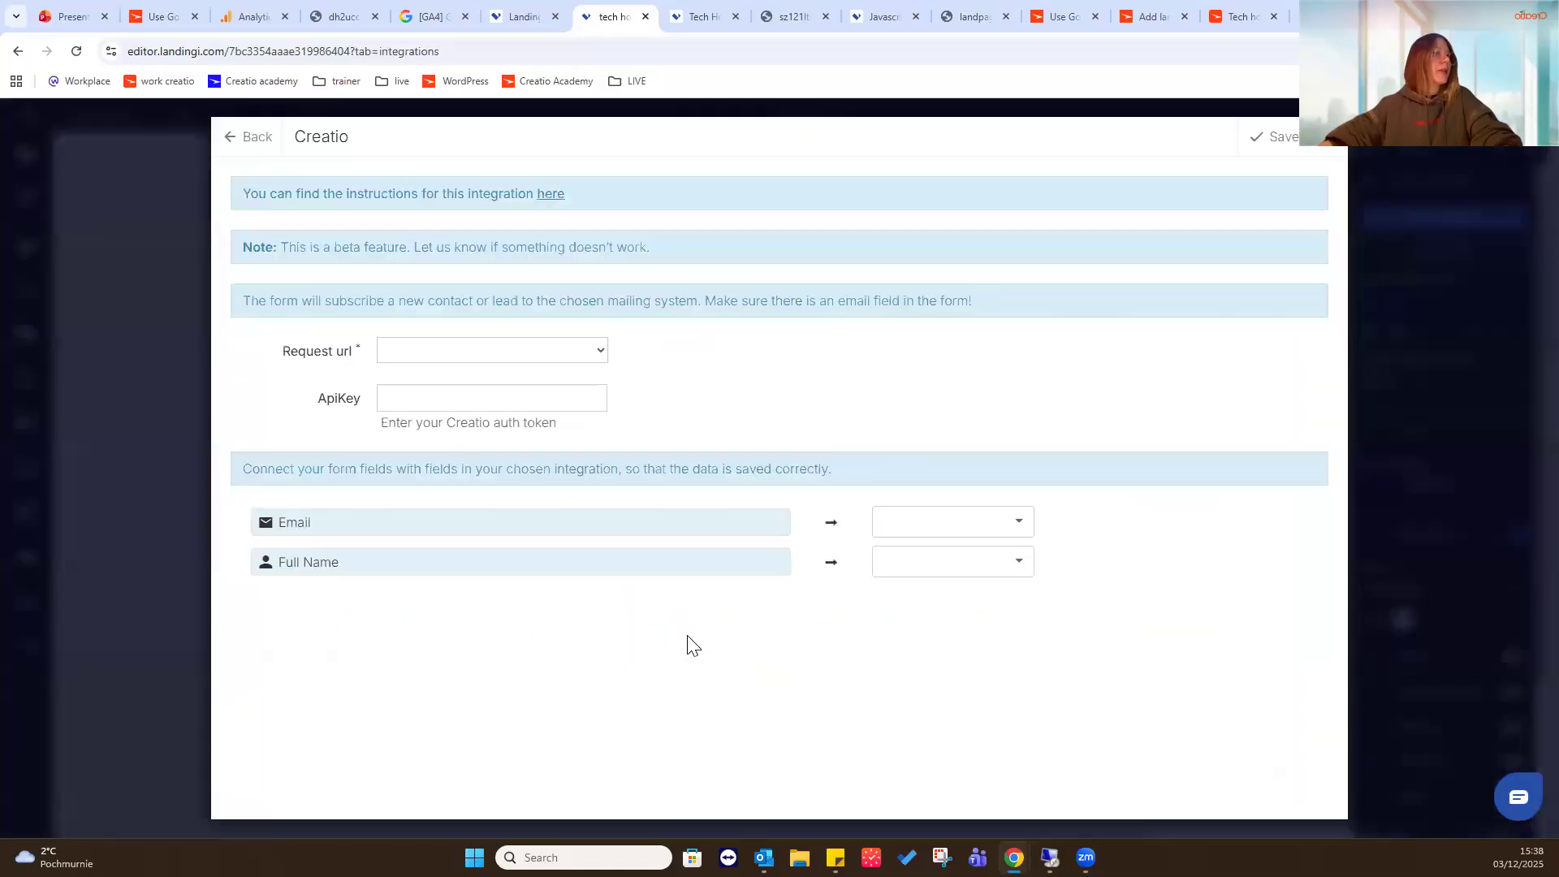
{"action": "left_click", "coordinate": [595, 354]}
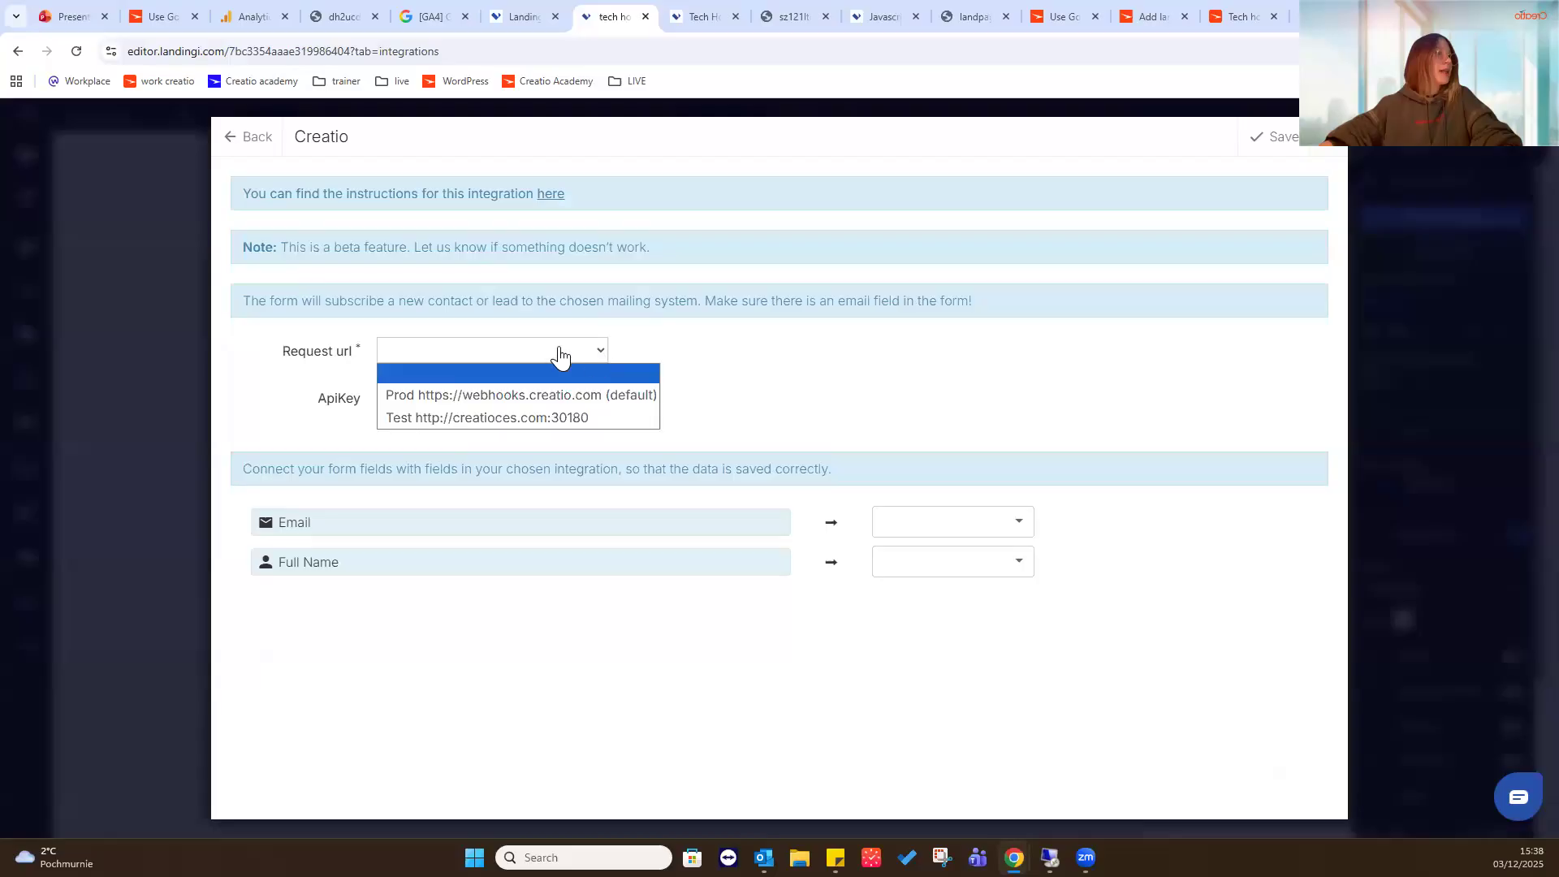
{"action": "key", "text": "Return"}
{"action": "left_click", "coordinate": [439, 472]}
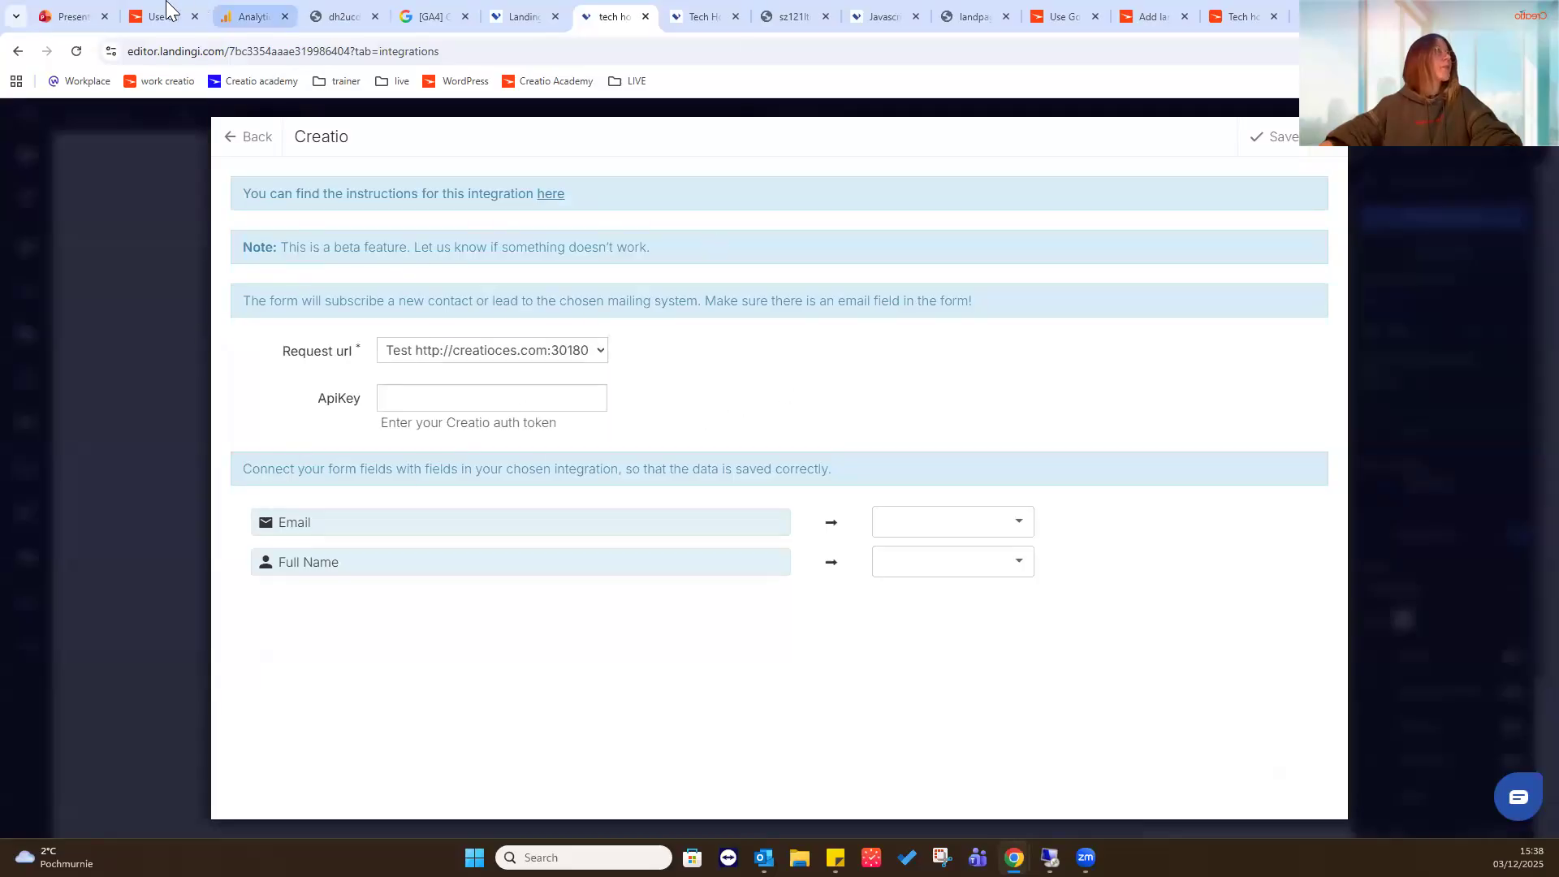
- Switch to Creatio, open the web forms and pages import for Contacts, and generate and copy the Landingi.com API key
{"action": "left_click", "coordinate": [1152, 16]}
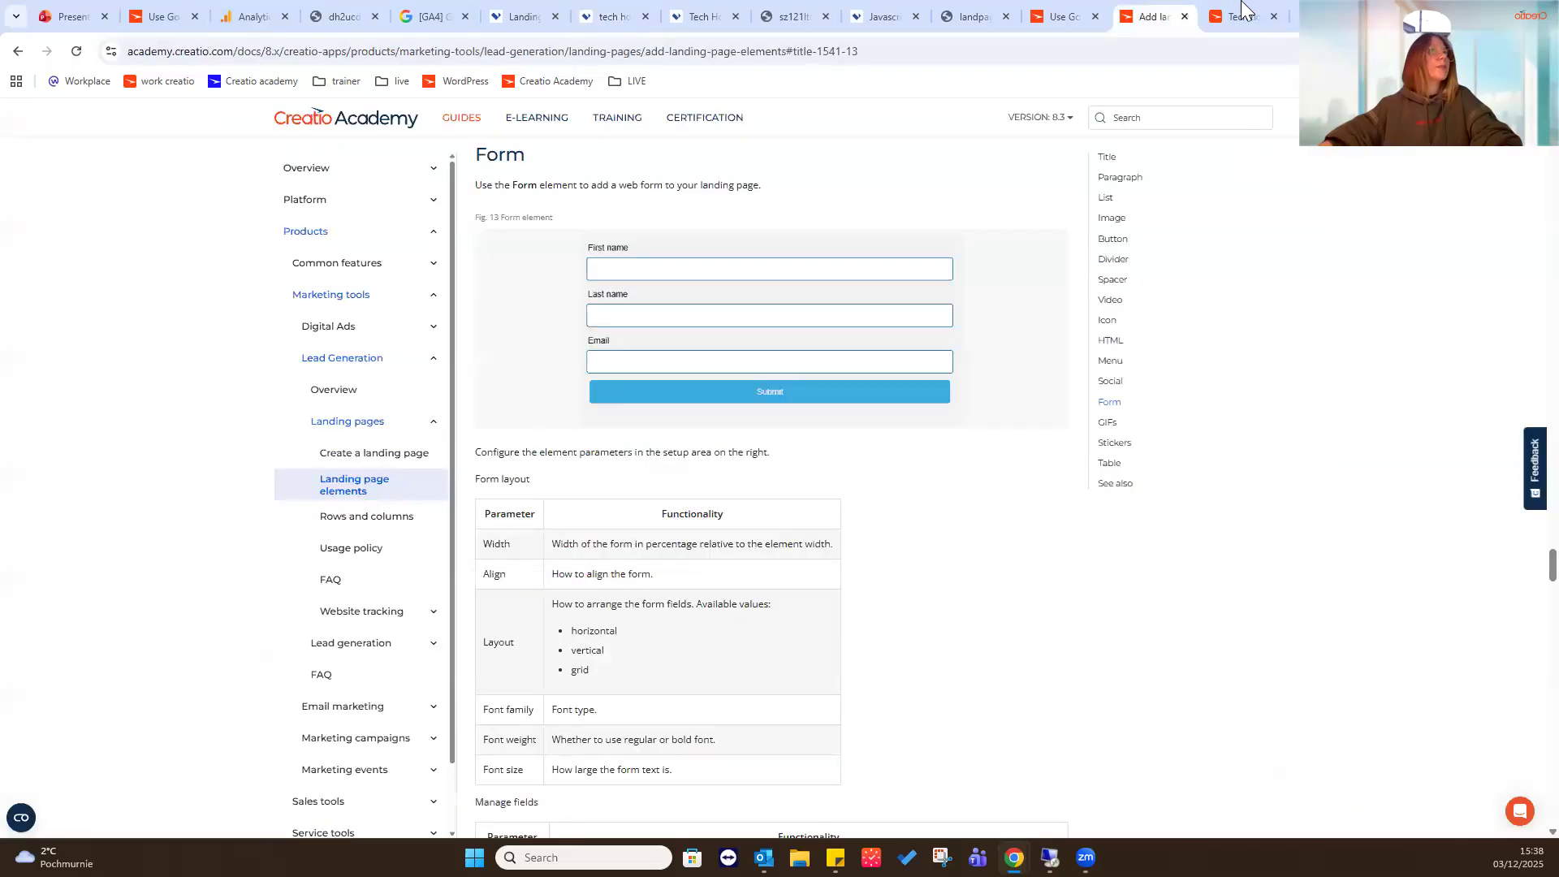
{"action": "left_click", "coordinate": [1241, 10]}
{"action": "left_click", "coordinate": [65, 459]}
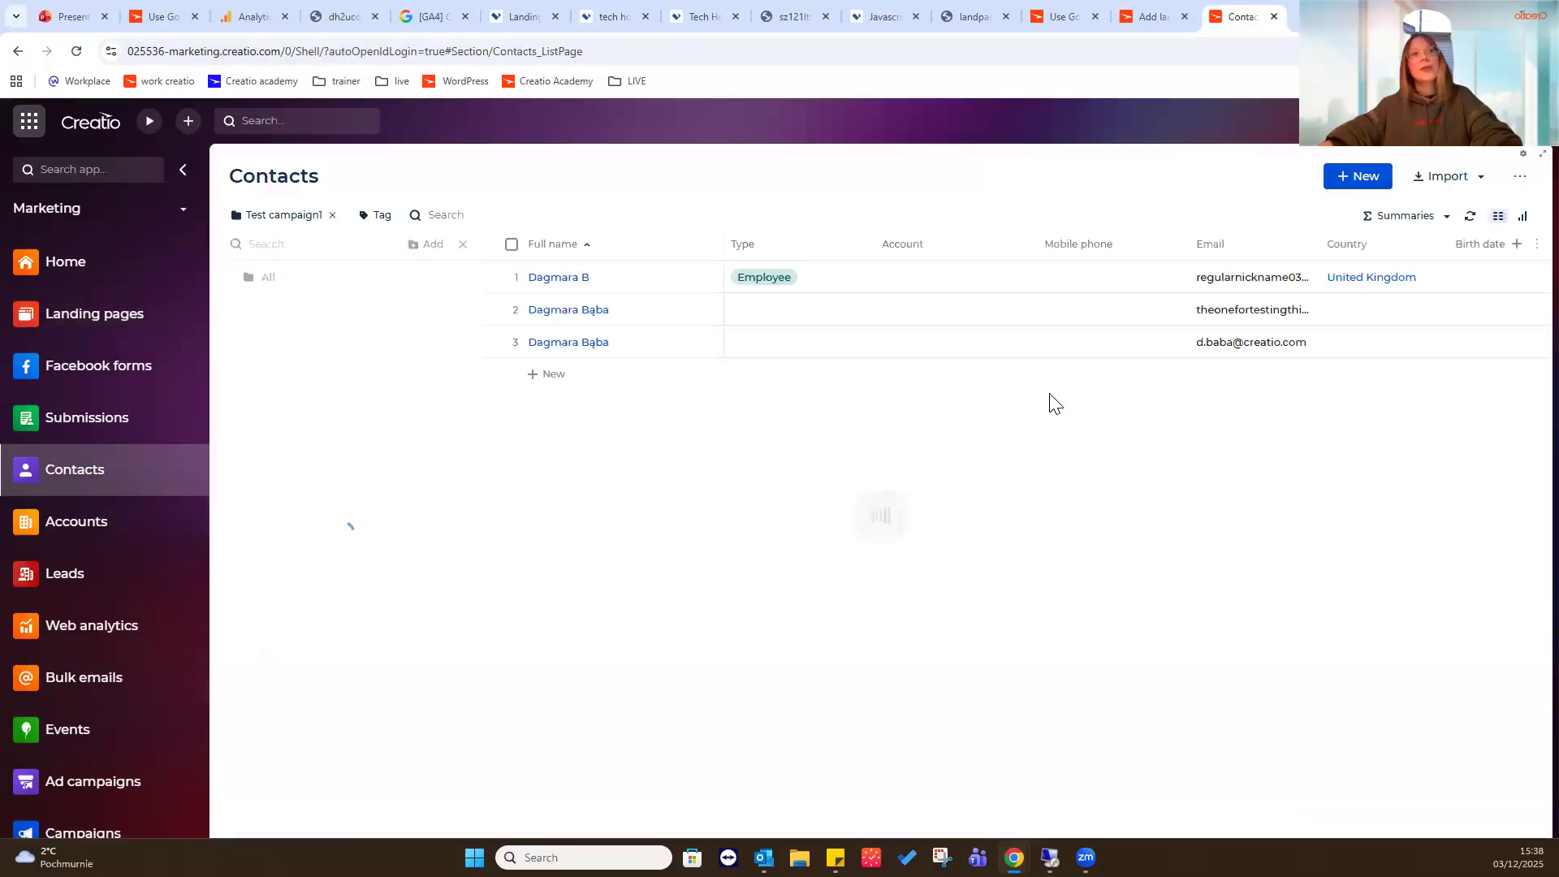
{"action": "left_click", "coordinate": [1482, 186]}
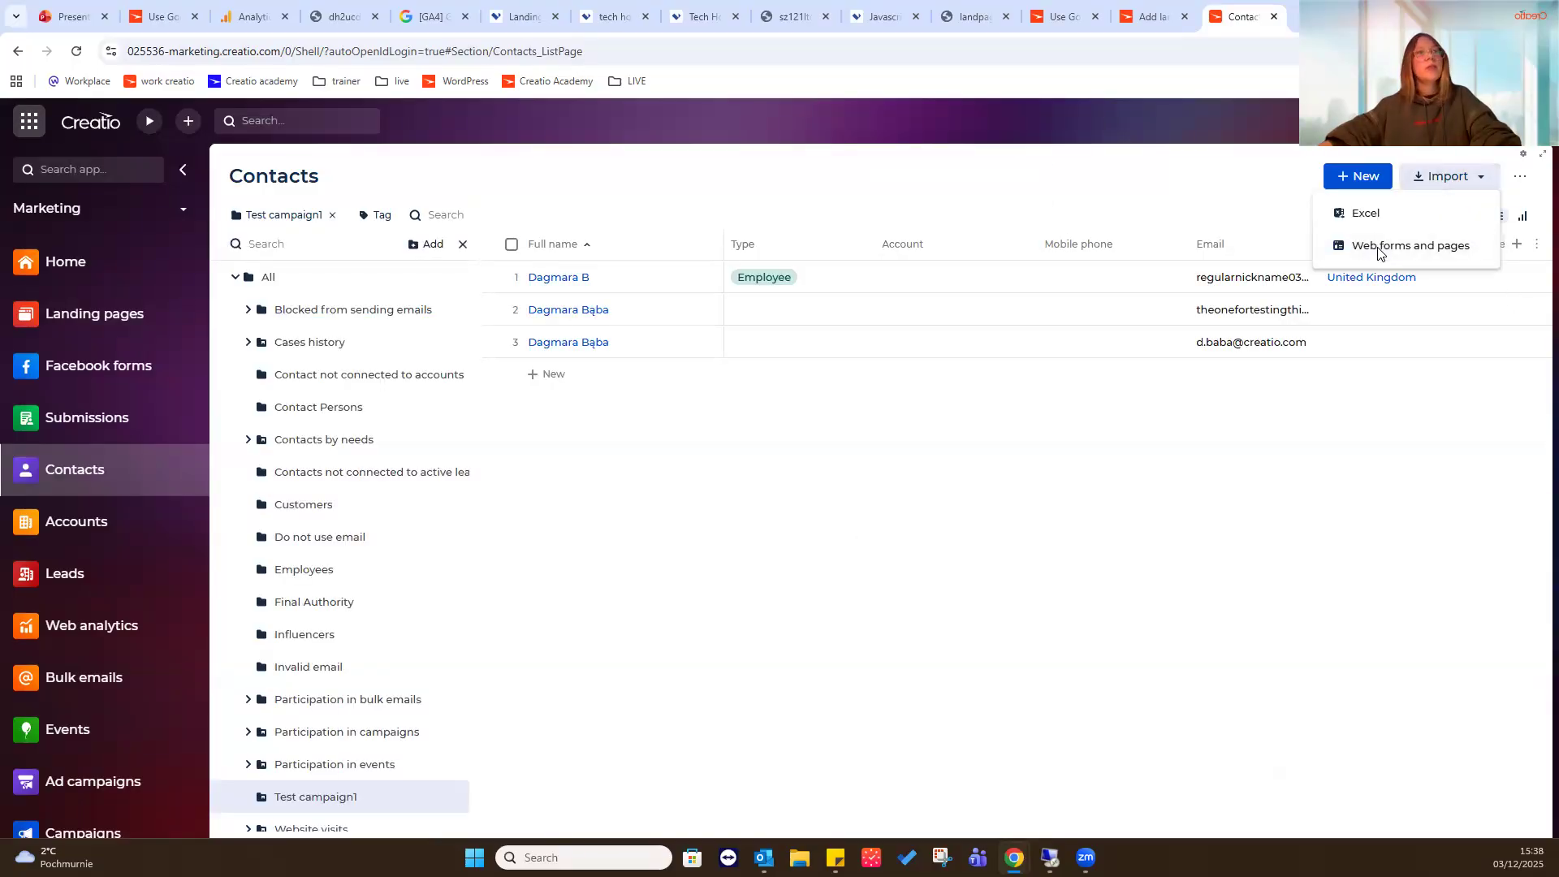
{"action": "left_click", "coordinate": [1378, 250]}
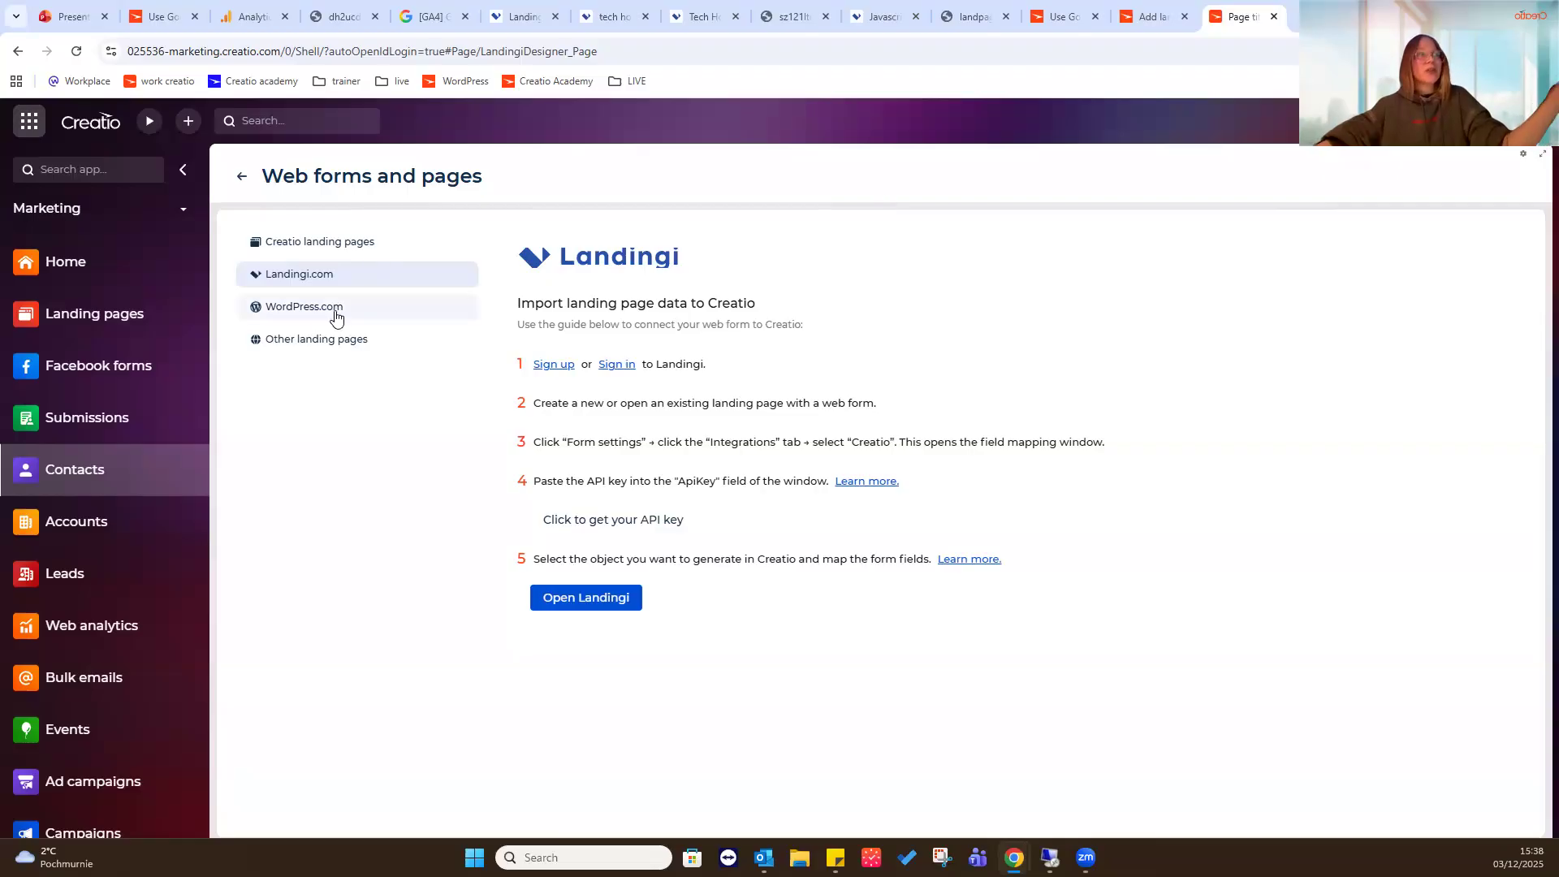
{"action": "left_click", "coordinate": [695, 522]}
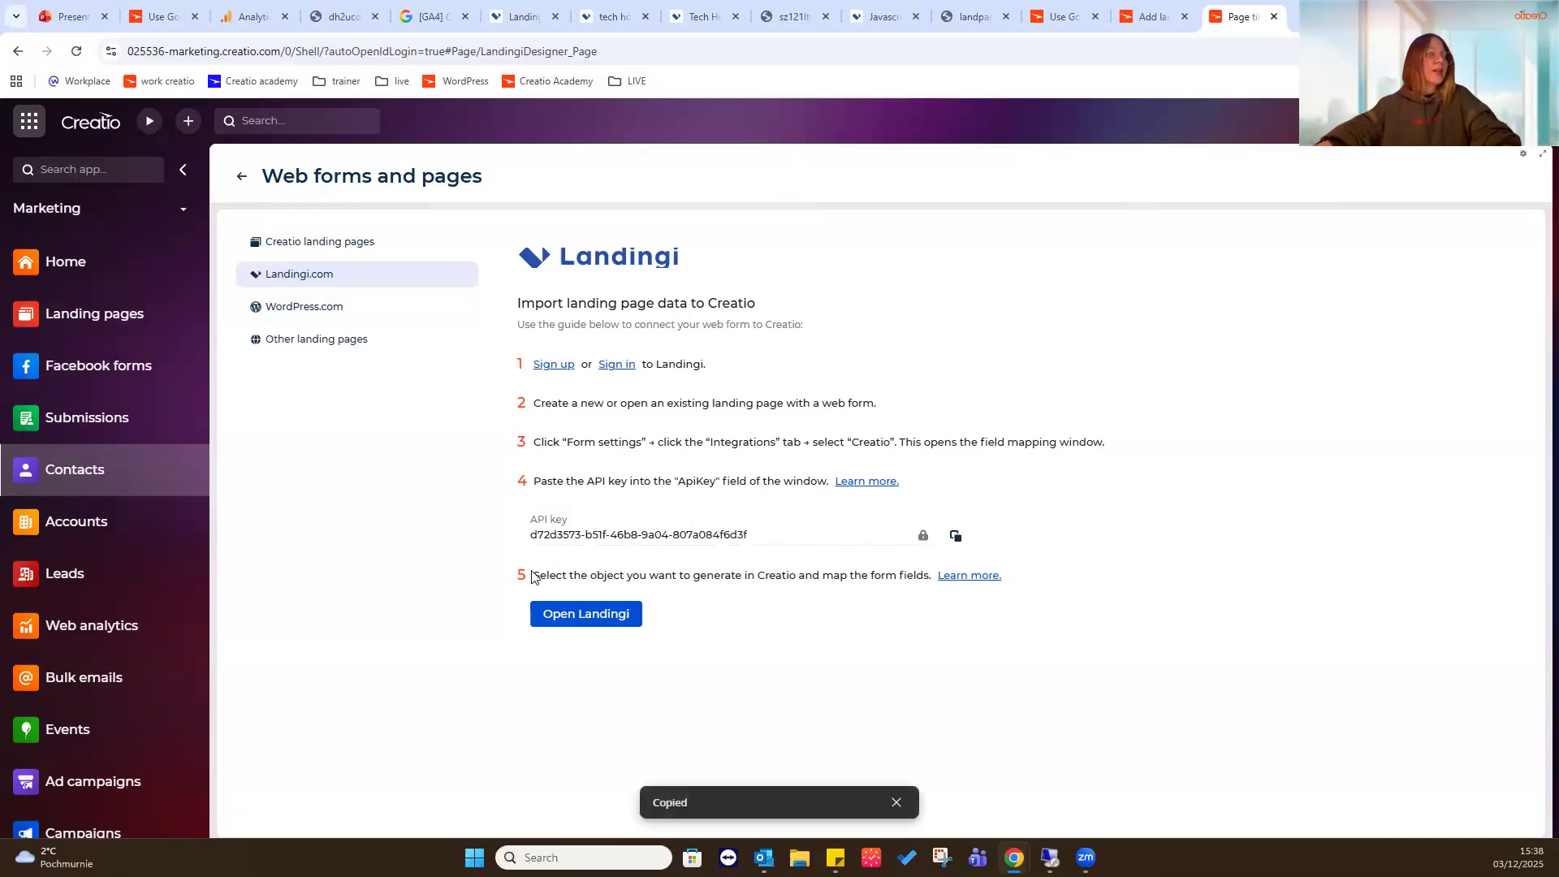
{"action": "left_click", "coordinate": [956, 539]}
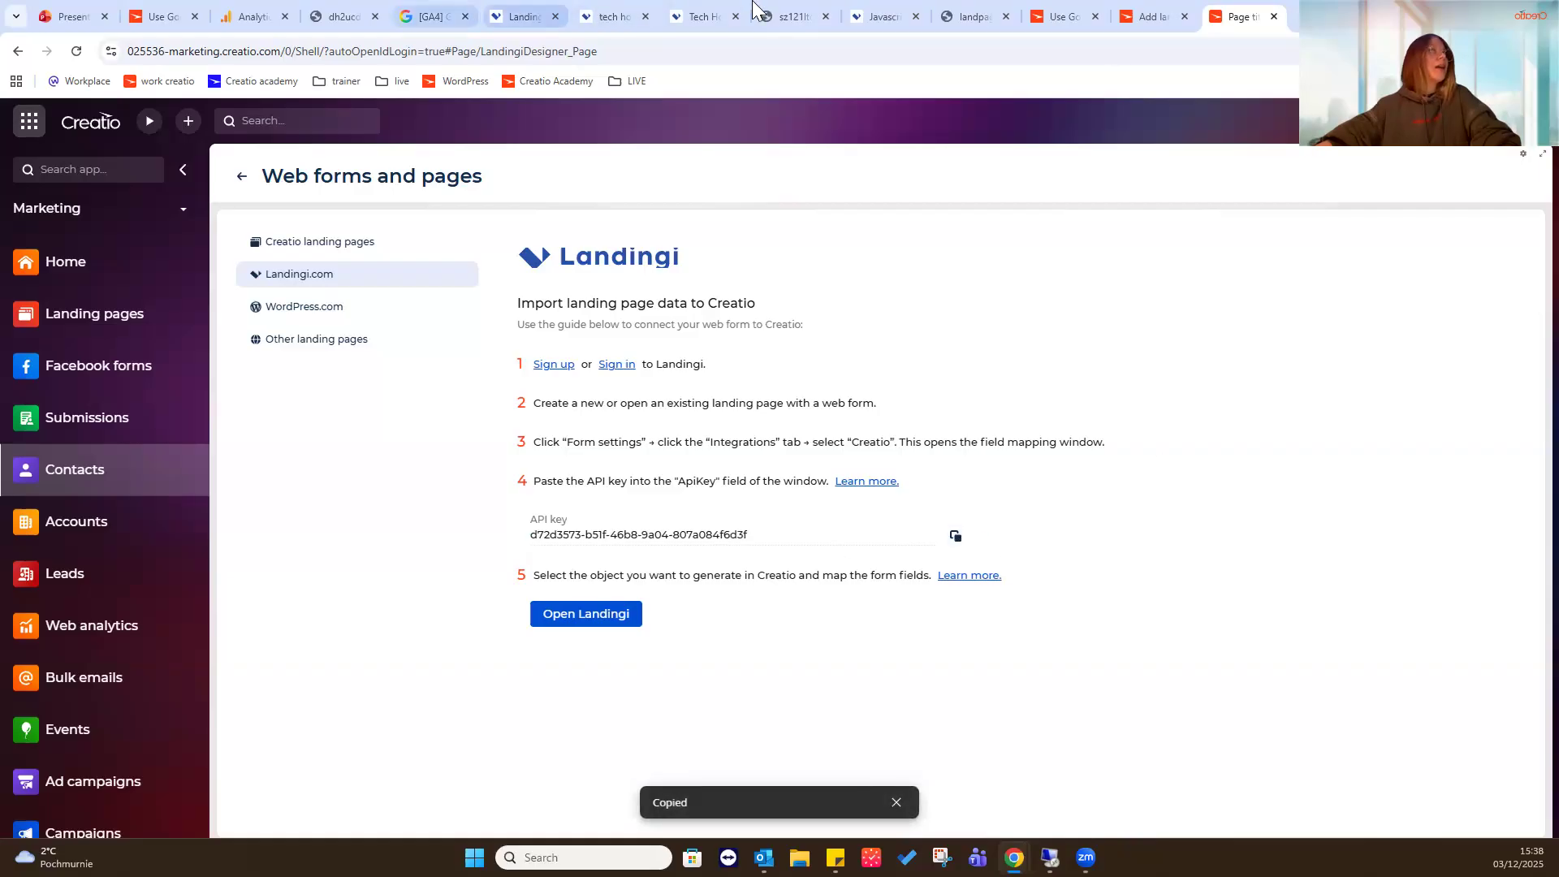
- Return to the new page in Landingi, paste the API key into the ApiKey field, and save and reopen the Creatio integration
{"action": "left_click", "coordinate": [664, 10]}
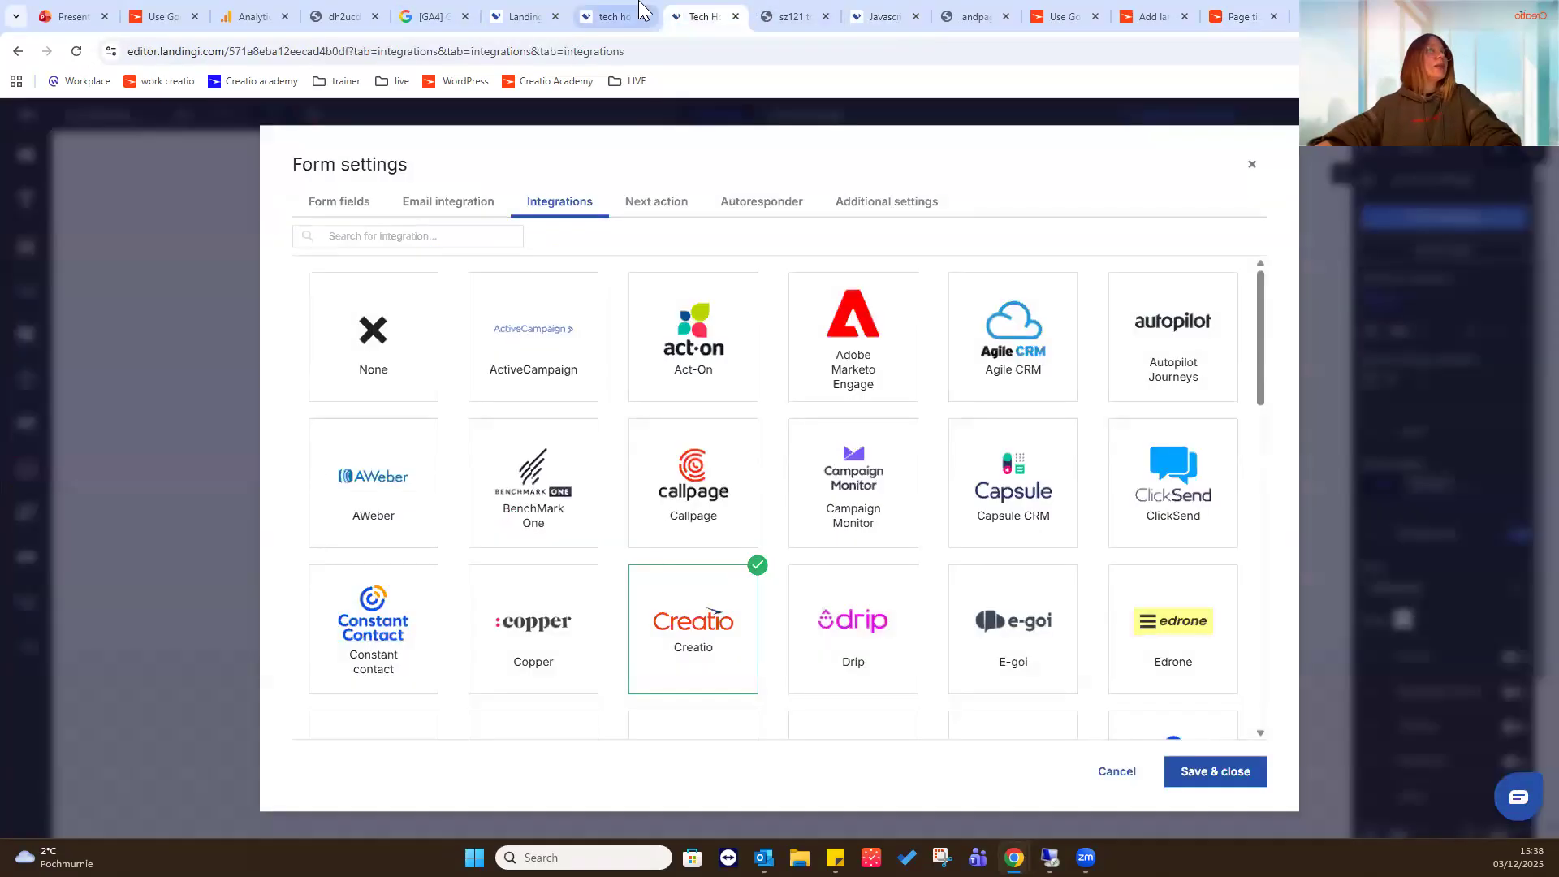
{"action": "left_click", "coordinate": [611, 17]}
{"action": "left_click", "coordinate": [448, 411]}
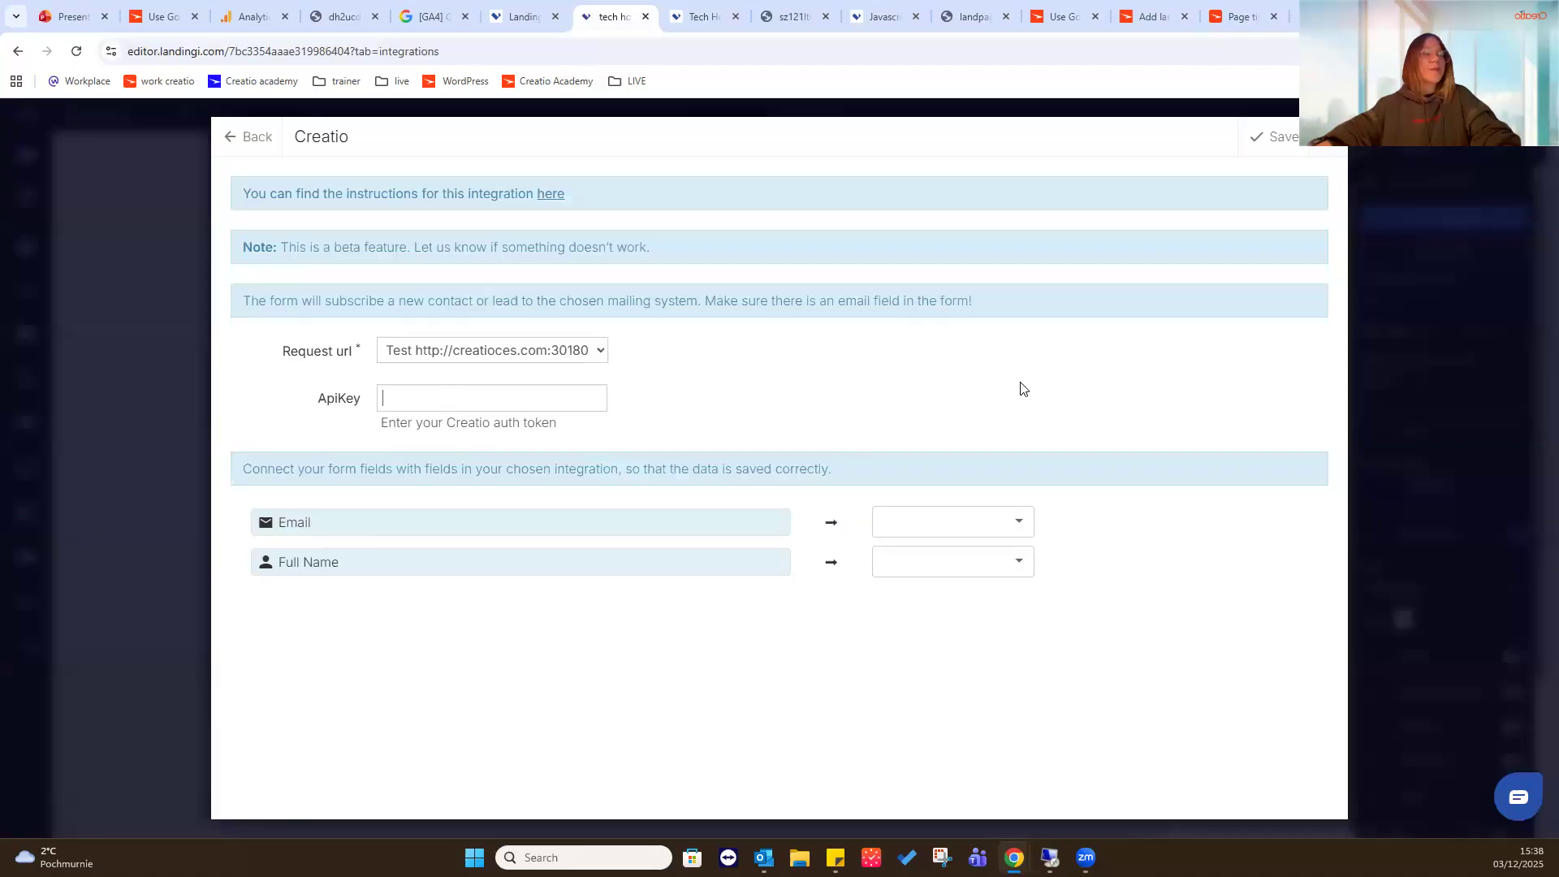
{"action": "key", "text": "ctrl+v"}
{"action": "left_click", "coordinate": [930, 397]}
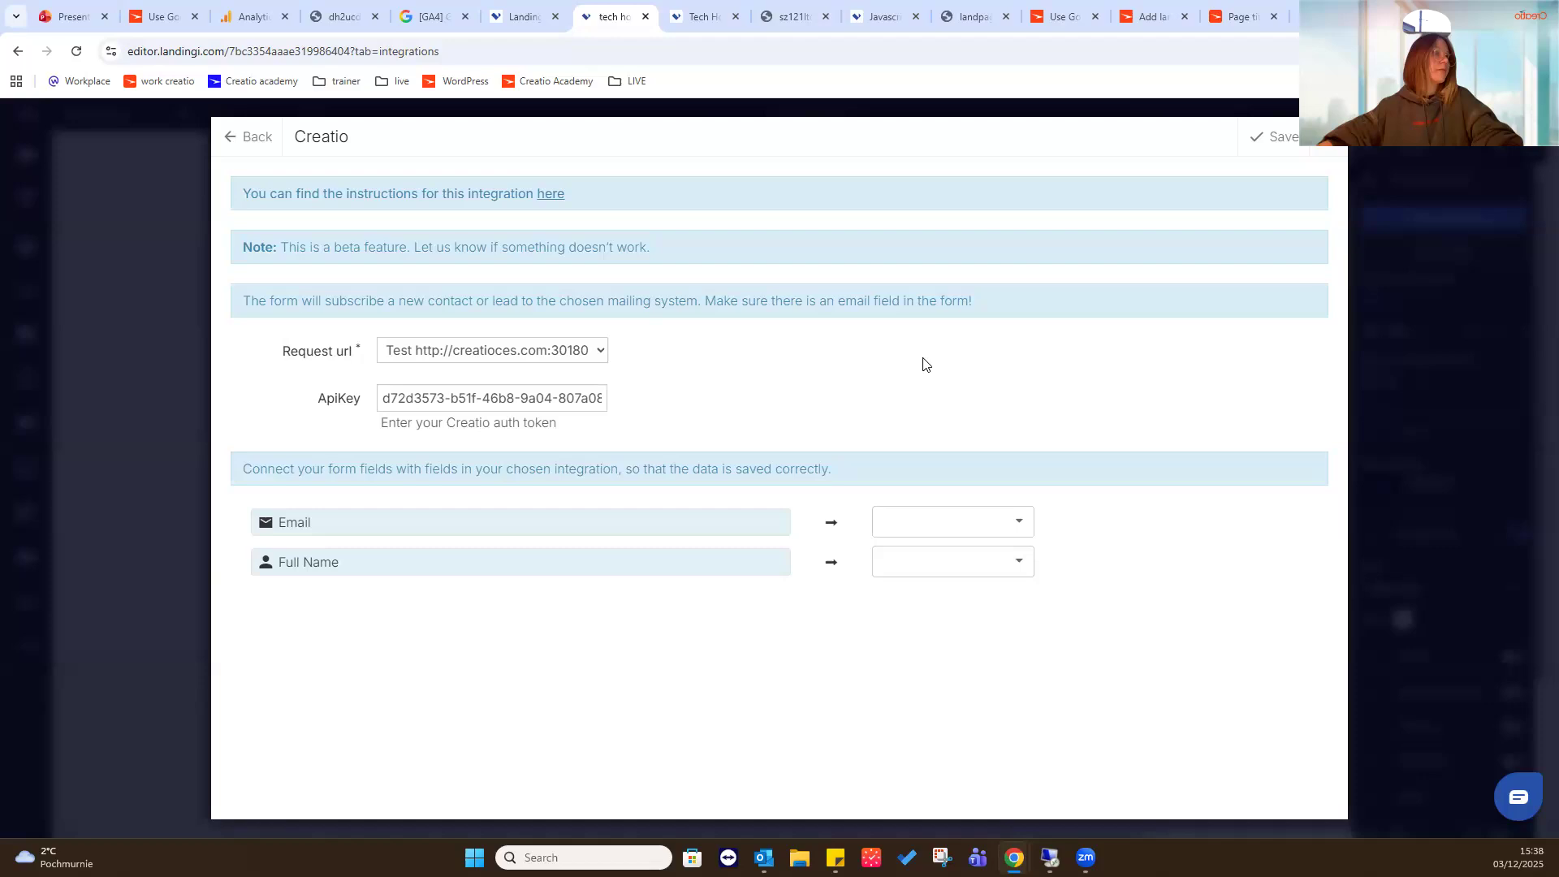
{"action": "left_click", "coordinate": [1267, 136]}
{"action": "left_click", "coordinate": [715, 632]}
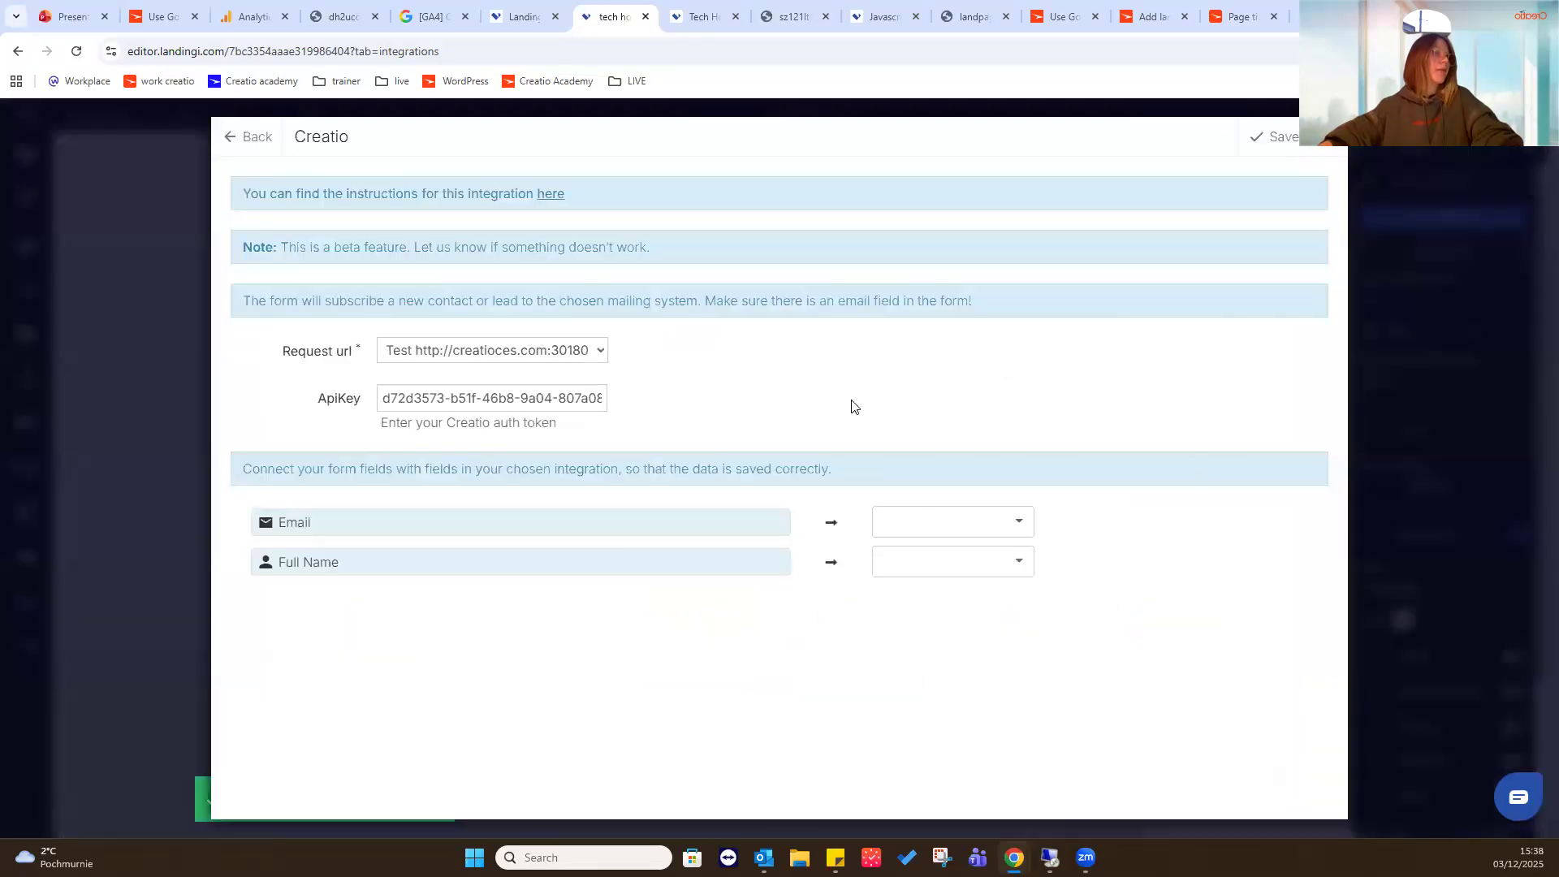
{"action": "double_click", "coordinate": [852, 400]}
{"action": "left_click", "coordinate": [852, 400]}
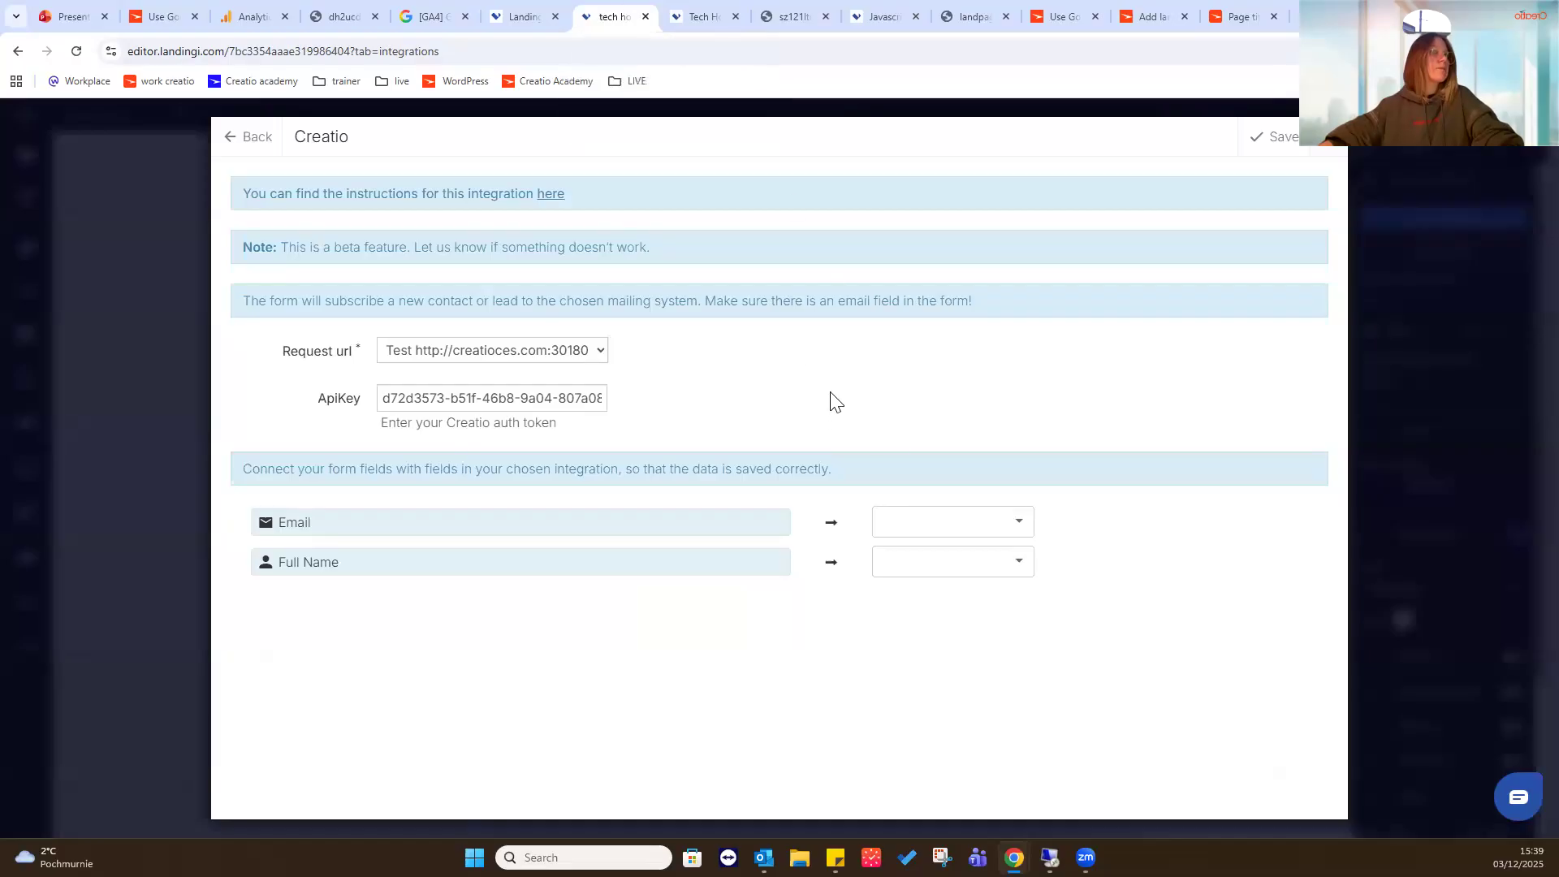
{"action": "left_click", "coordinate": [934, 542]}
{"action": "left_click", "coordinate": [630, 351]}
{"action": "left_click", "coordinate": [583, 354]}
{"action": "left_click", "coordinate": [563, 375]}
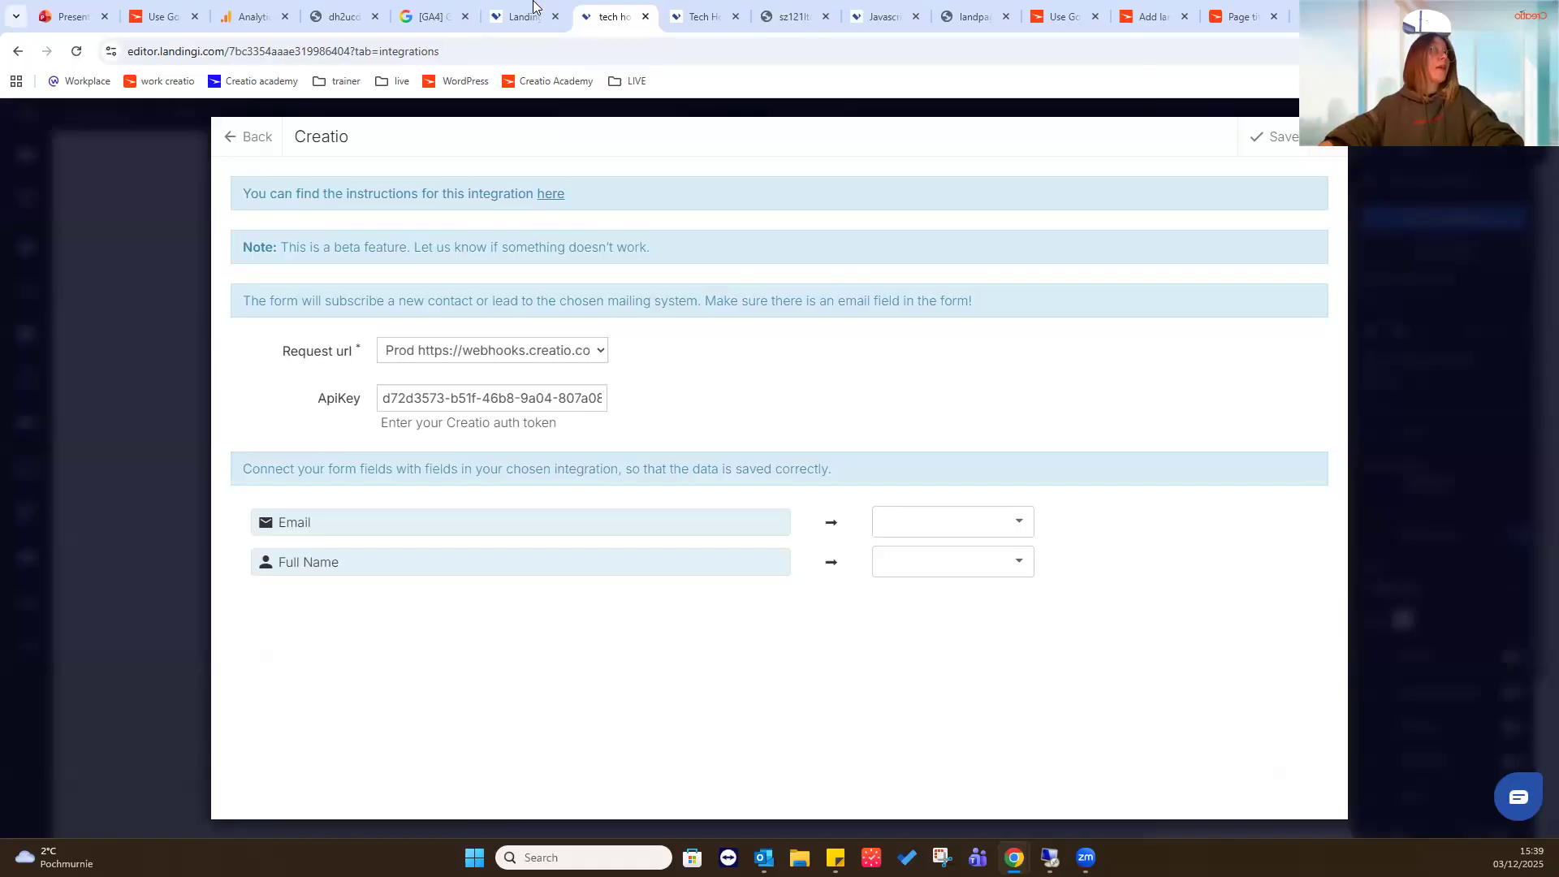
- Switch to the Javascript Code settings of the Tech Hour test 2 landing page
{"action": "mouse_move", "coordinate": [717, 9]}
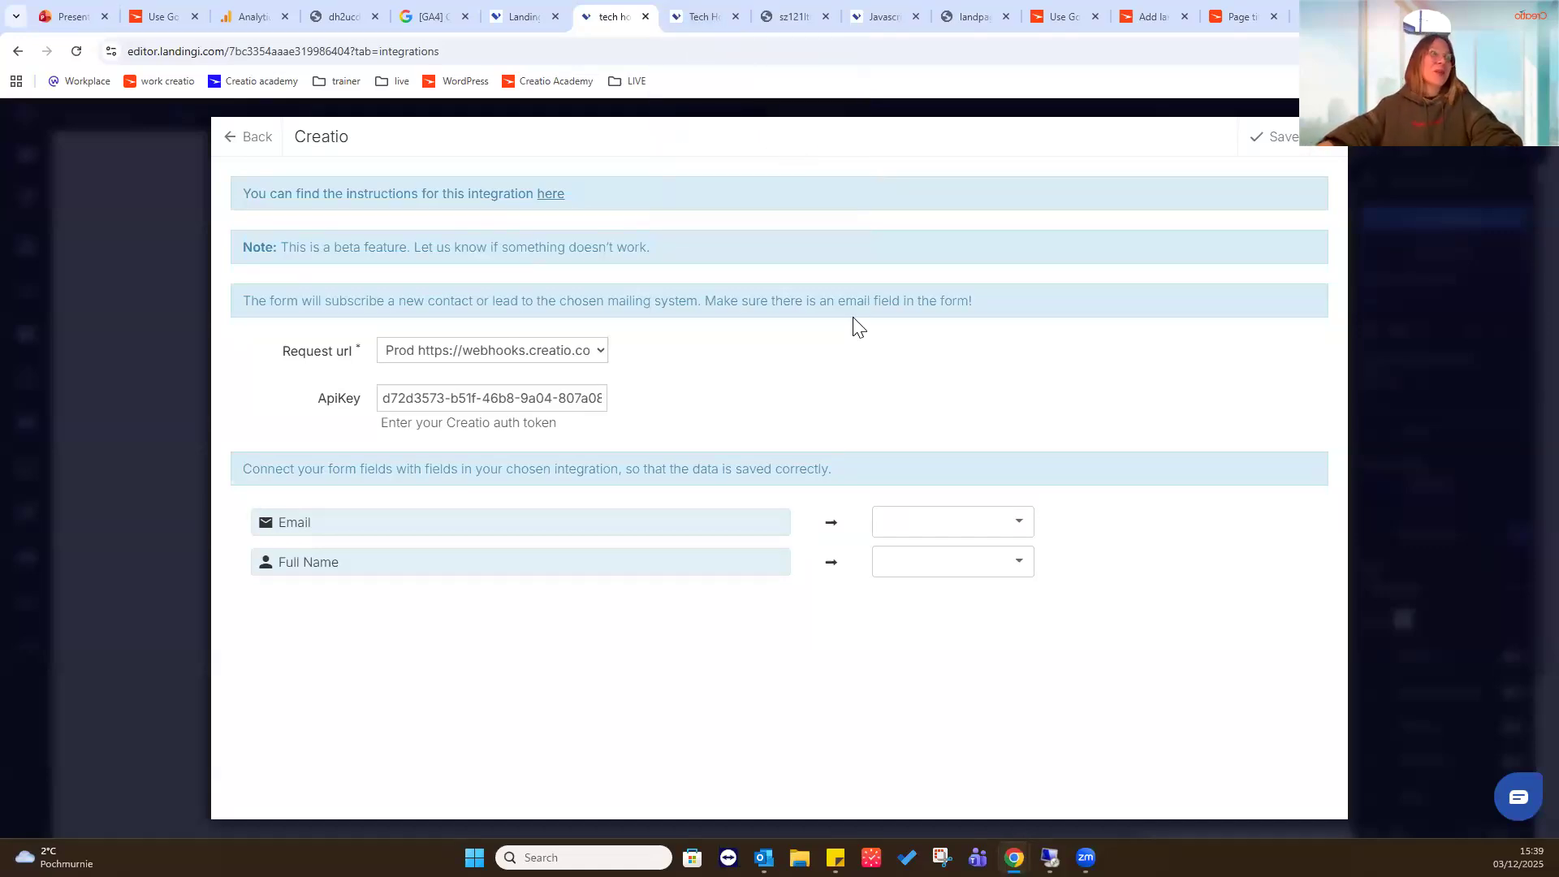
{"action": "left_click", "coordinate": [863, 6]}
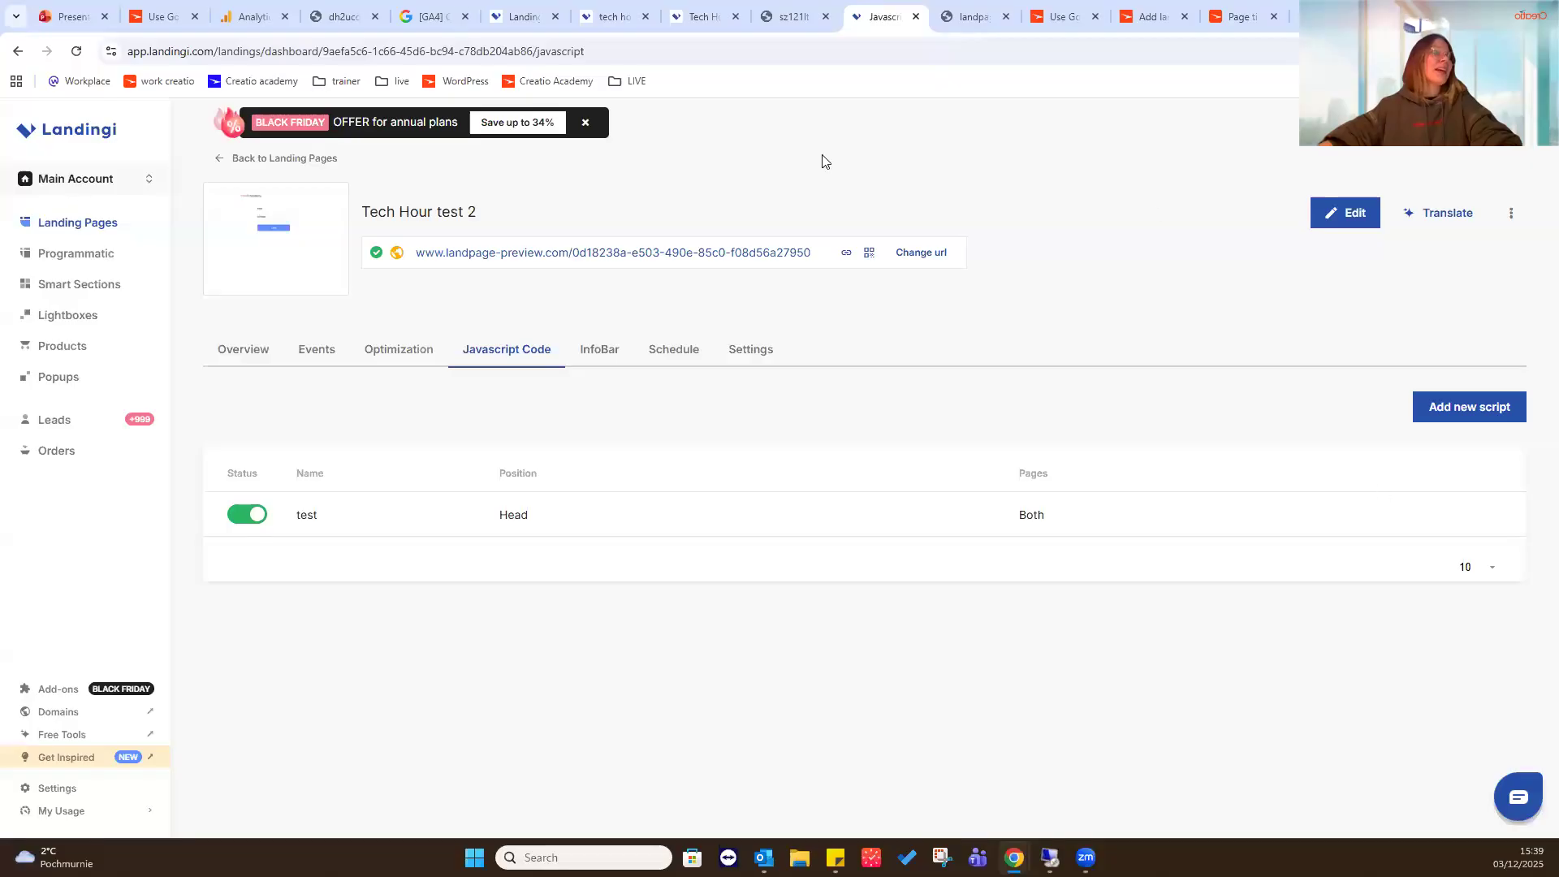
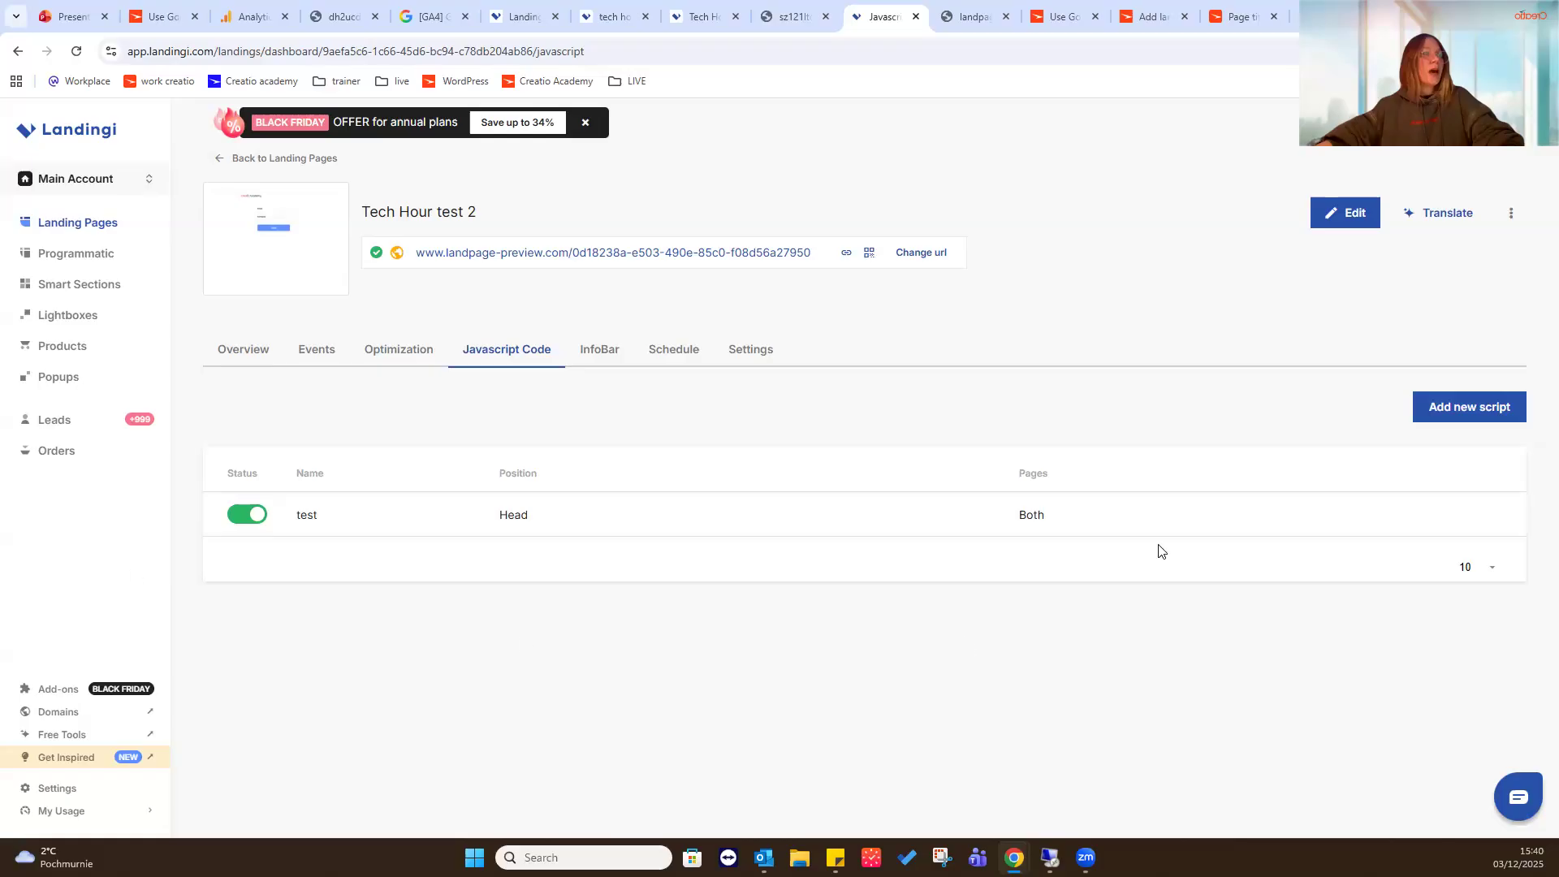
- Open the script named test for editing and review its Google Analytics tracking code
{"action": "mouse_move", "coordinate": [1158, 525]}
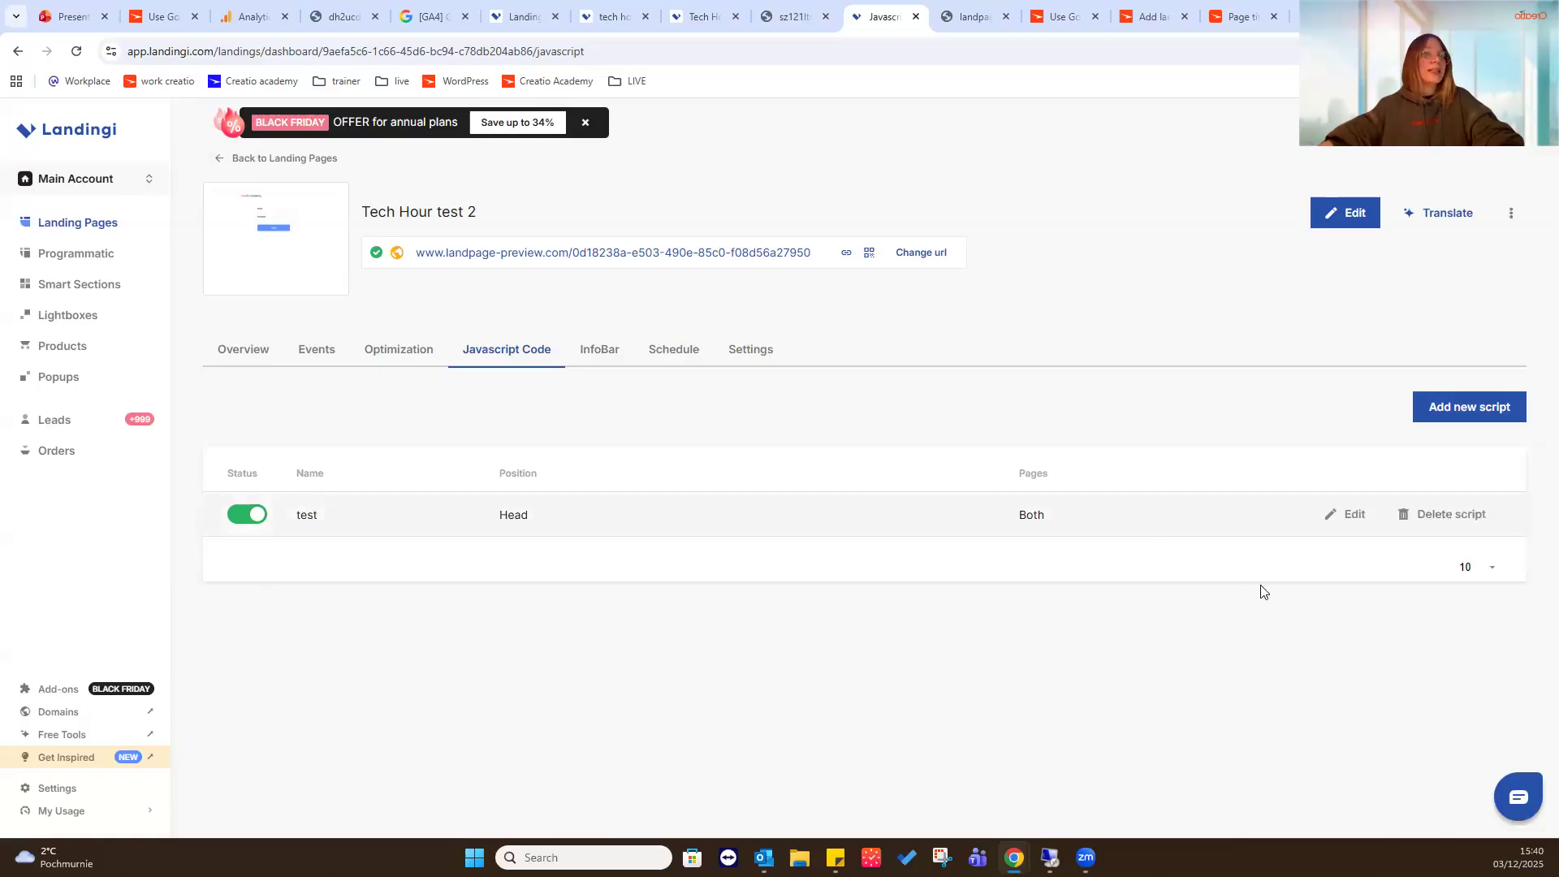
{"action": "left_click", "coordinate": [1341, 516]}
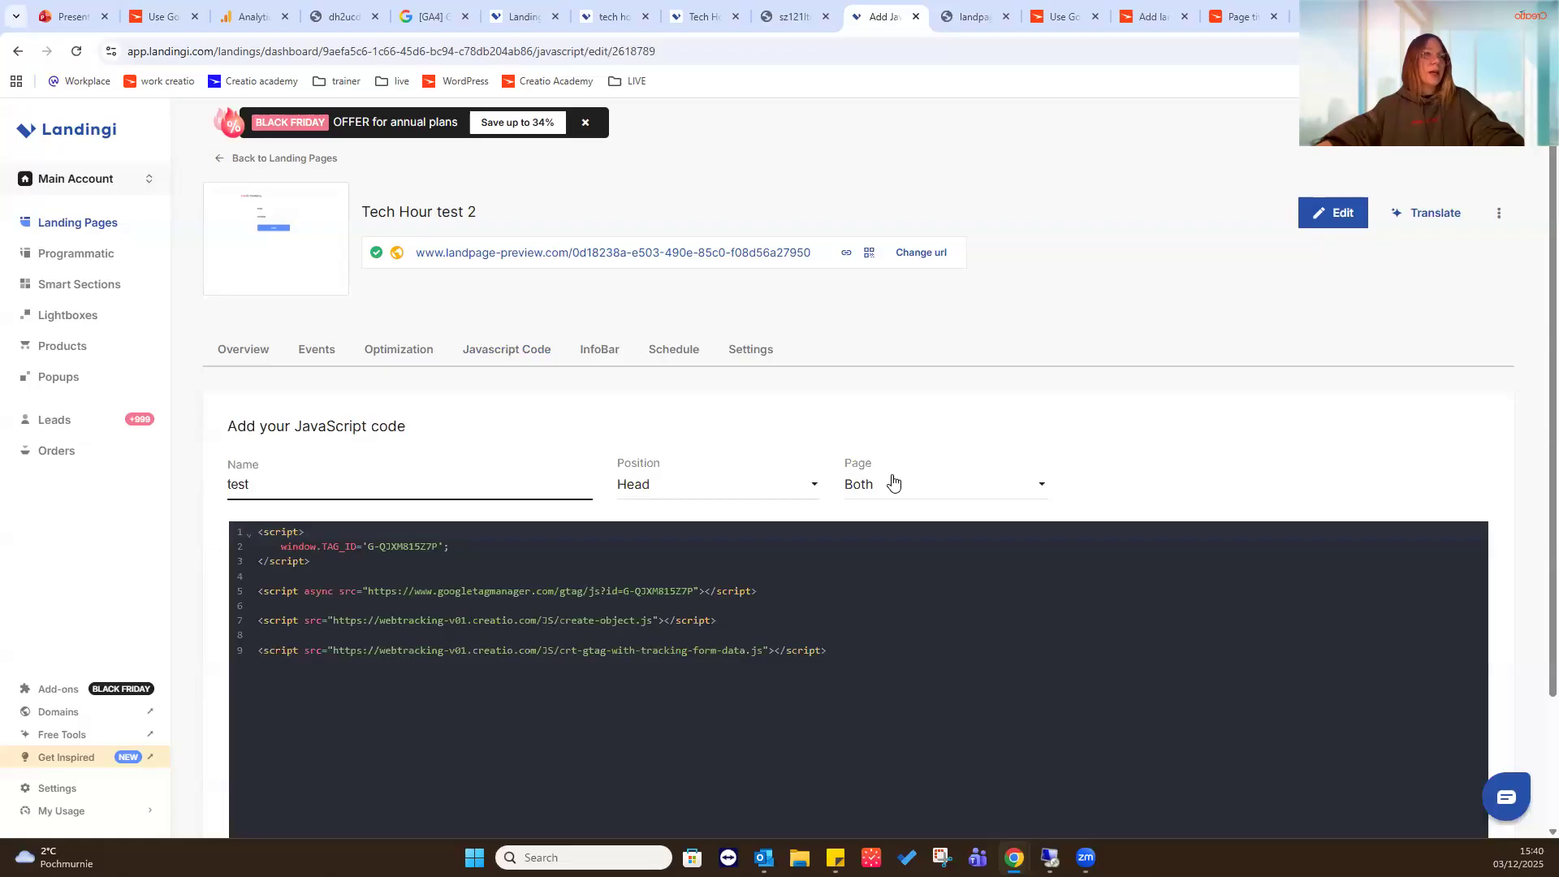
{"action": "scroll", "coordinate": [591, 434], "scroll_direction": "down", "scroll_amount": 2}
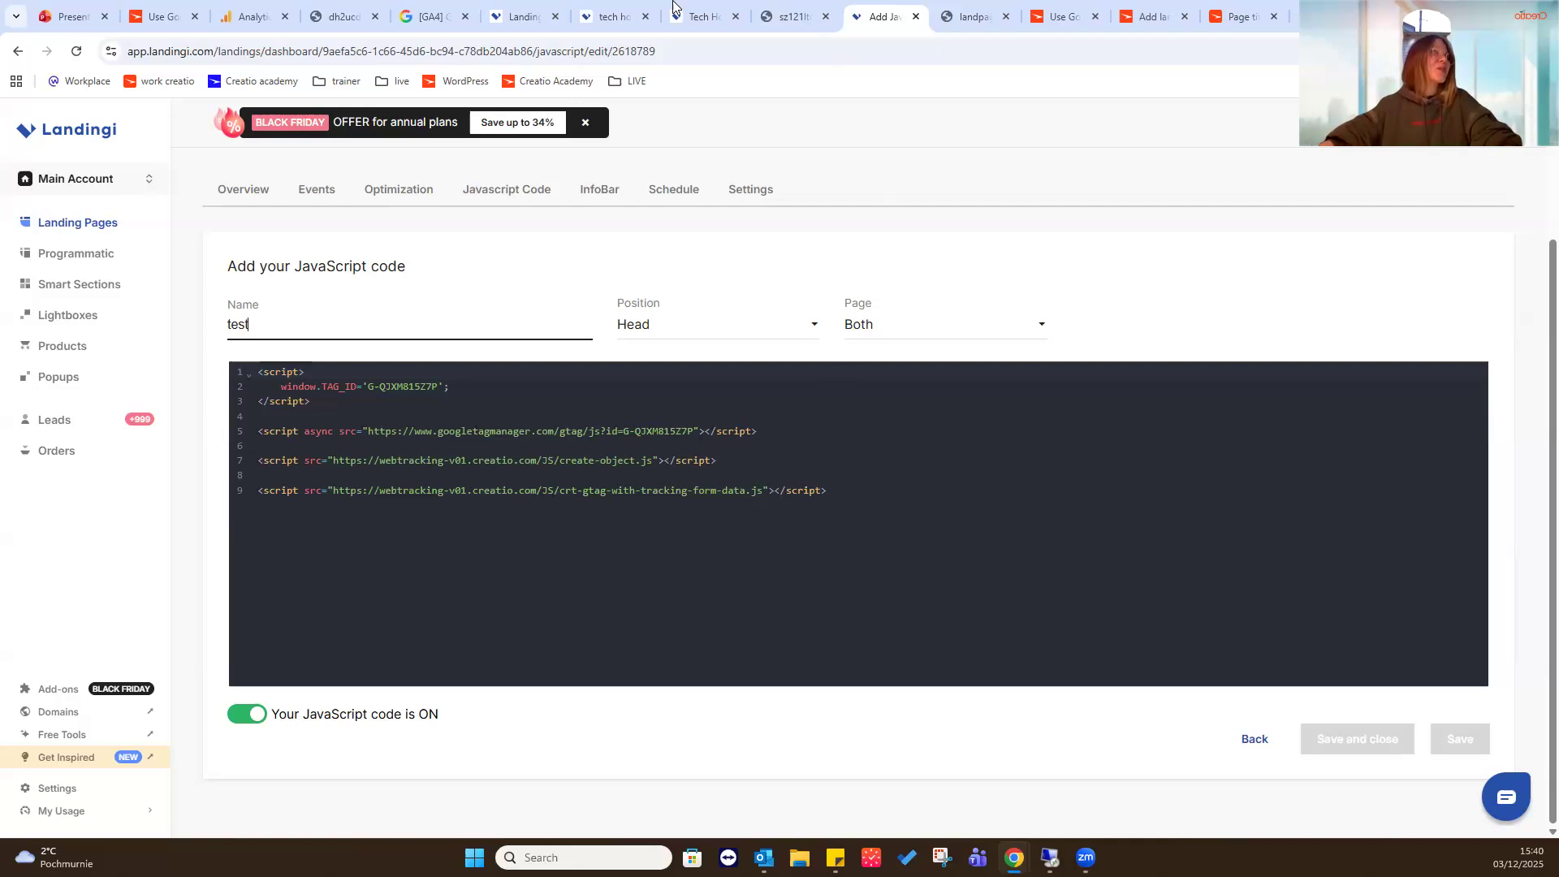
- Switch to Creatio Academy, open the guide on Google Analytics for external pages, and expand and highlight the Landingi.com tracking script
{"action": "left_click", "coordinate": [161, 16]}
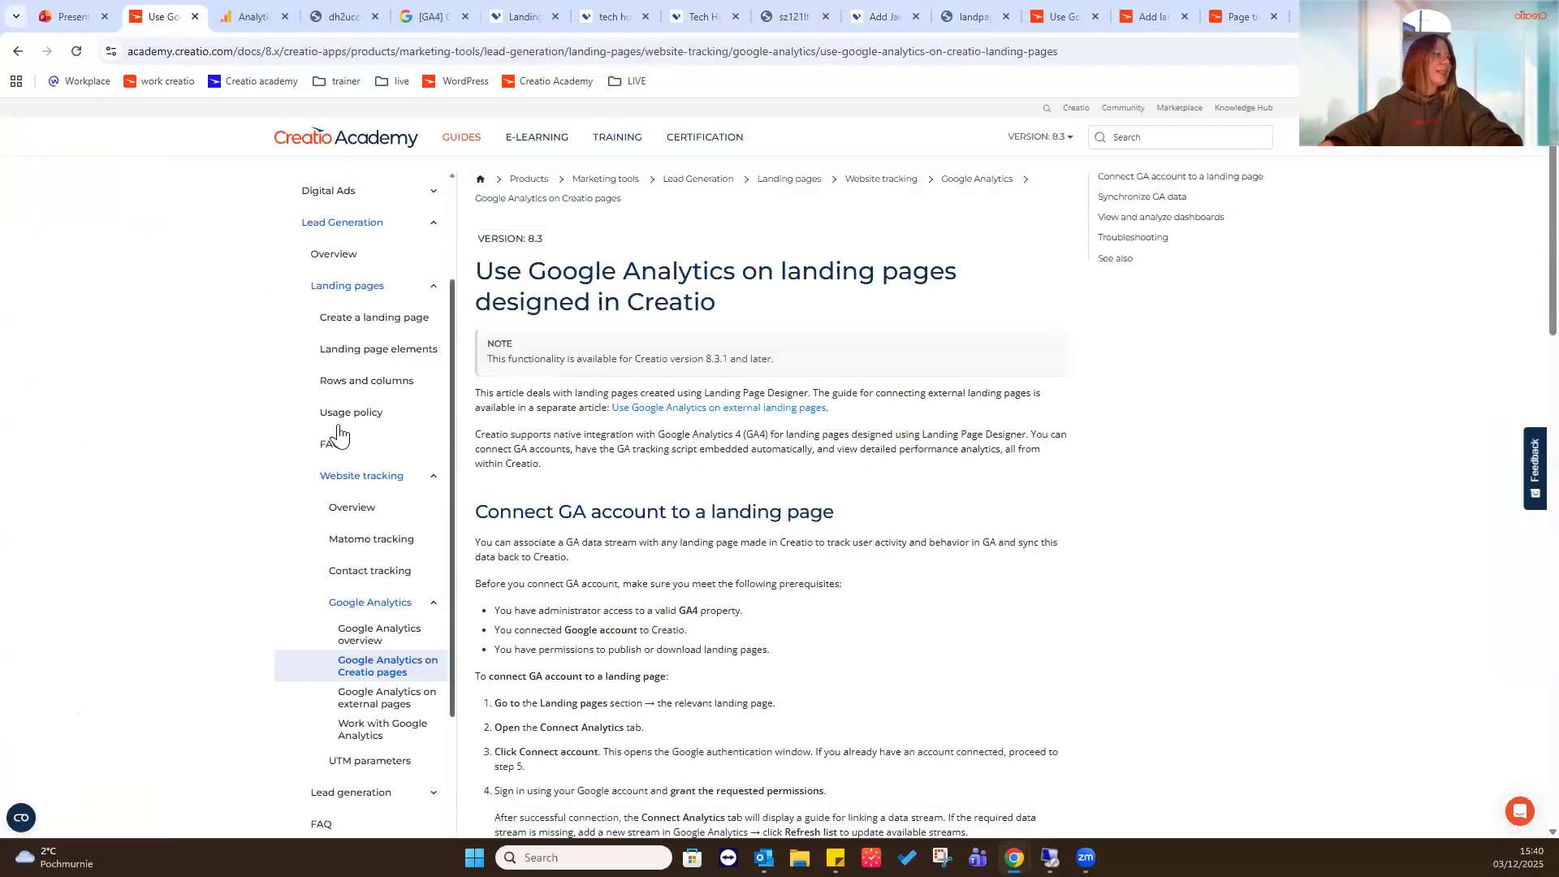
{"action": "left_click", "coordinate": [366, 714]}
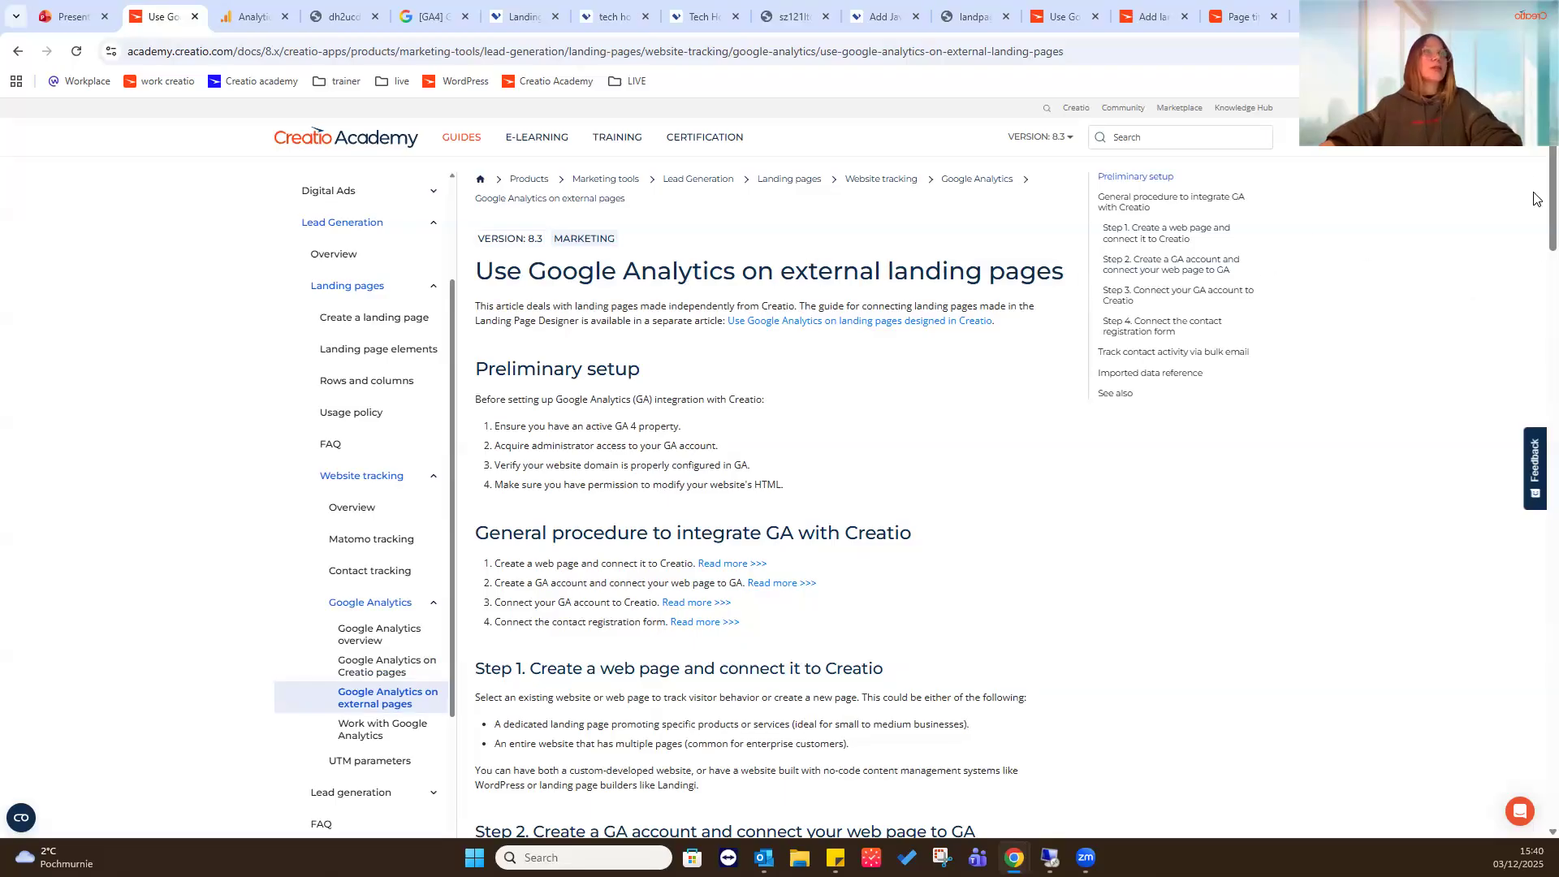
{"action": "left_click_drag", "start_coordinate": [1537, 193], "coordinate": [1539, 281]}
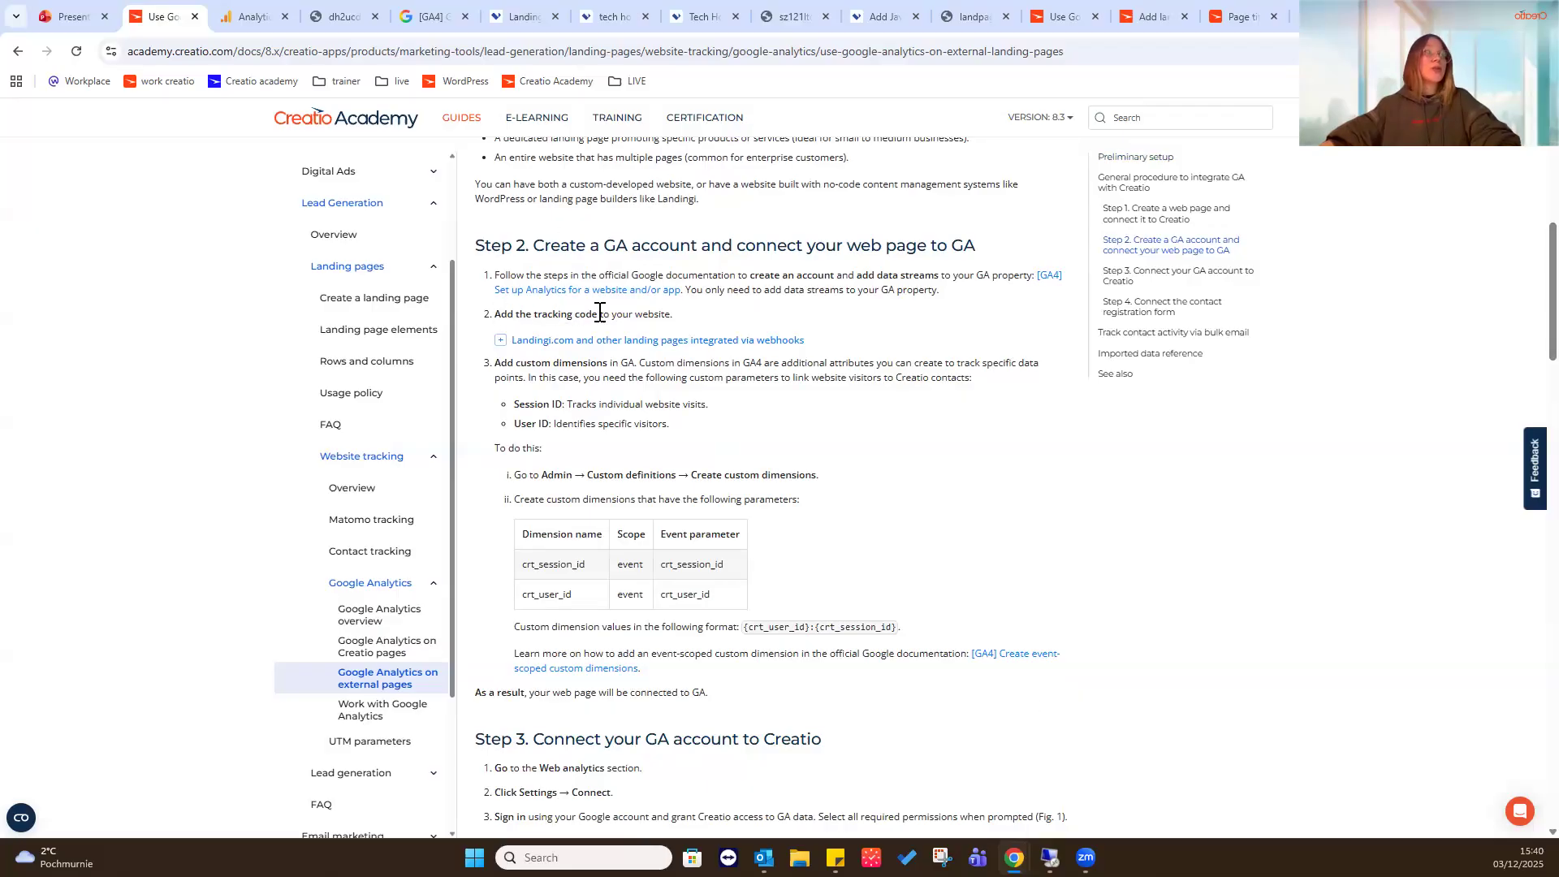
{"action": "left_click", "coordinate": [500, 342]}
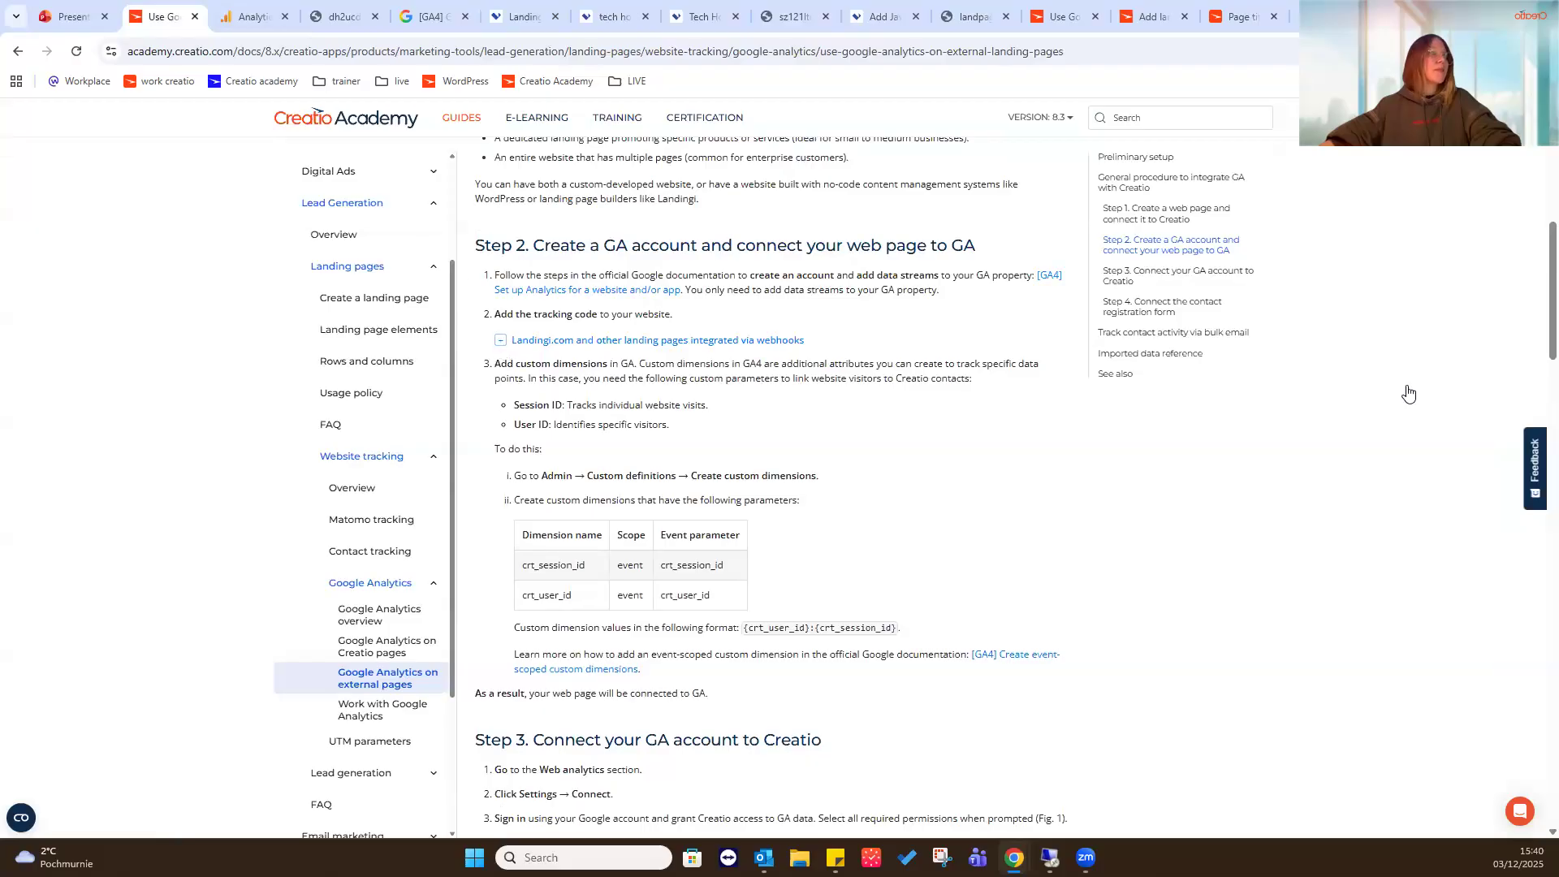
{"action": "left_click_drag", "start_coordinate": [521, 442], "coordinate": [1022, 549]}
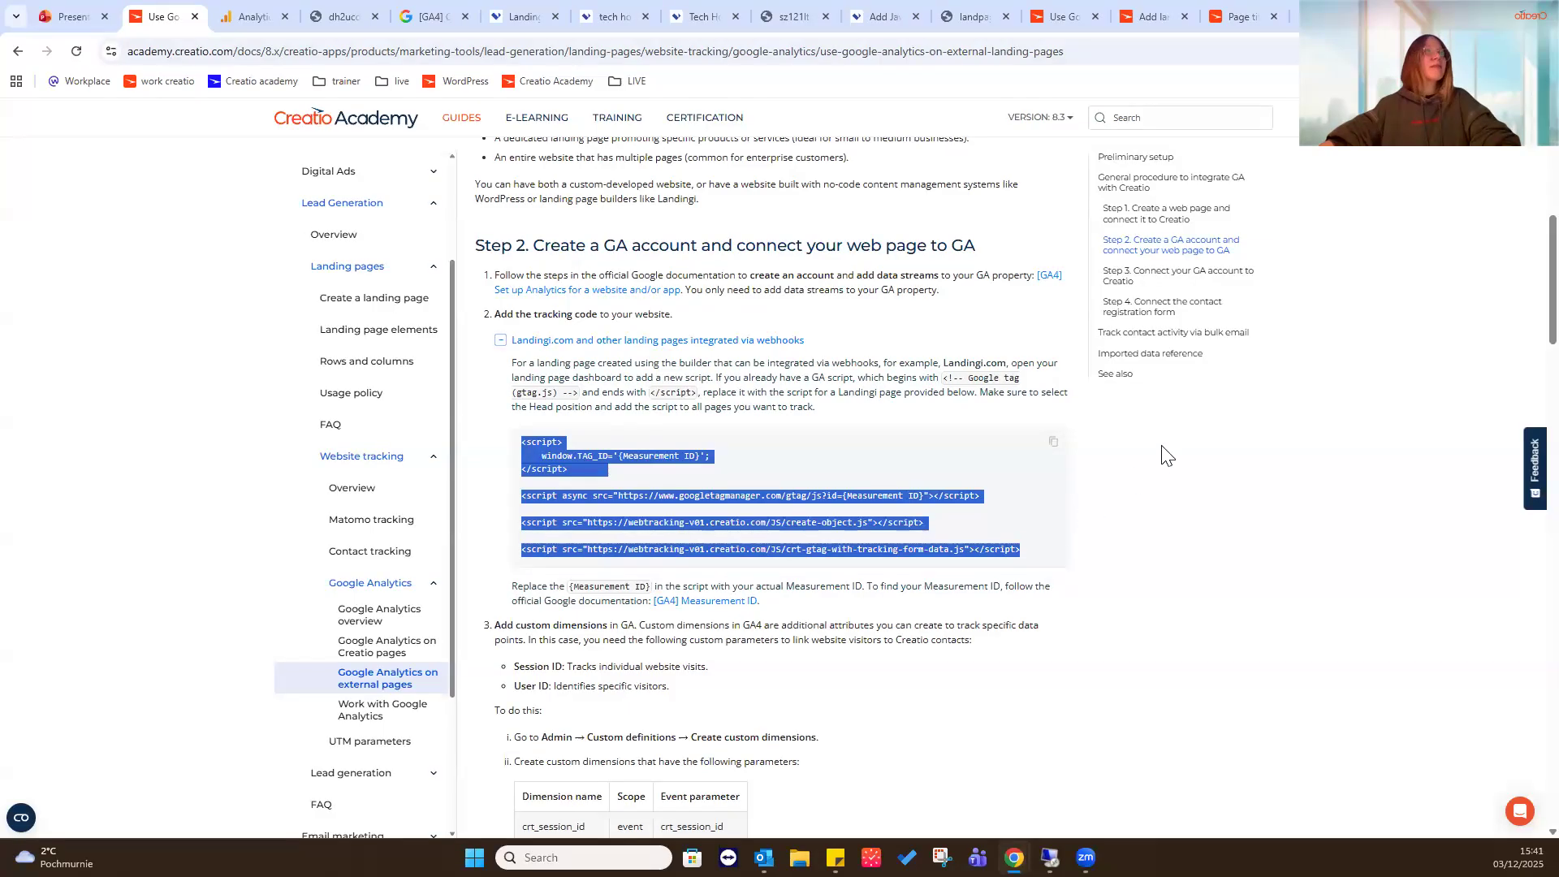
- Return to the Landingi script and check both measurement IDs against the Tech hour landing page stream in Google Analytics
{"action": "left_click", "coordinate": [885, 16]}
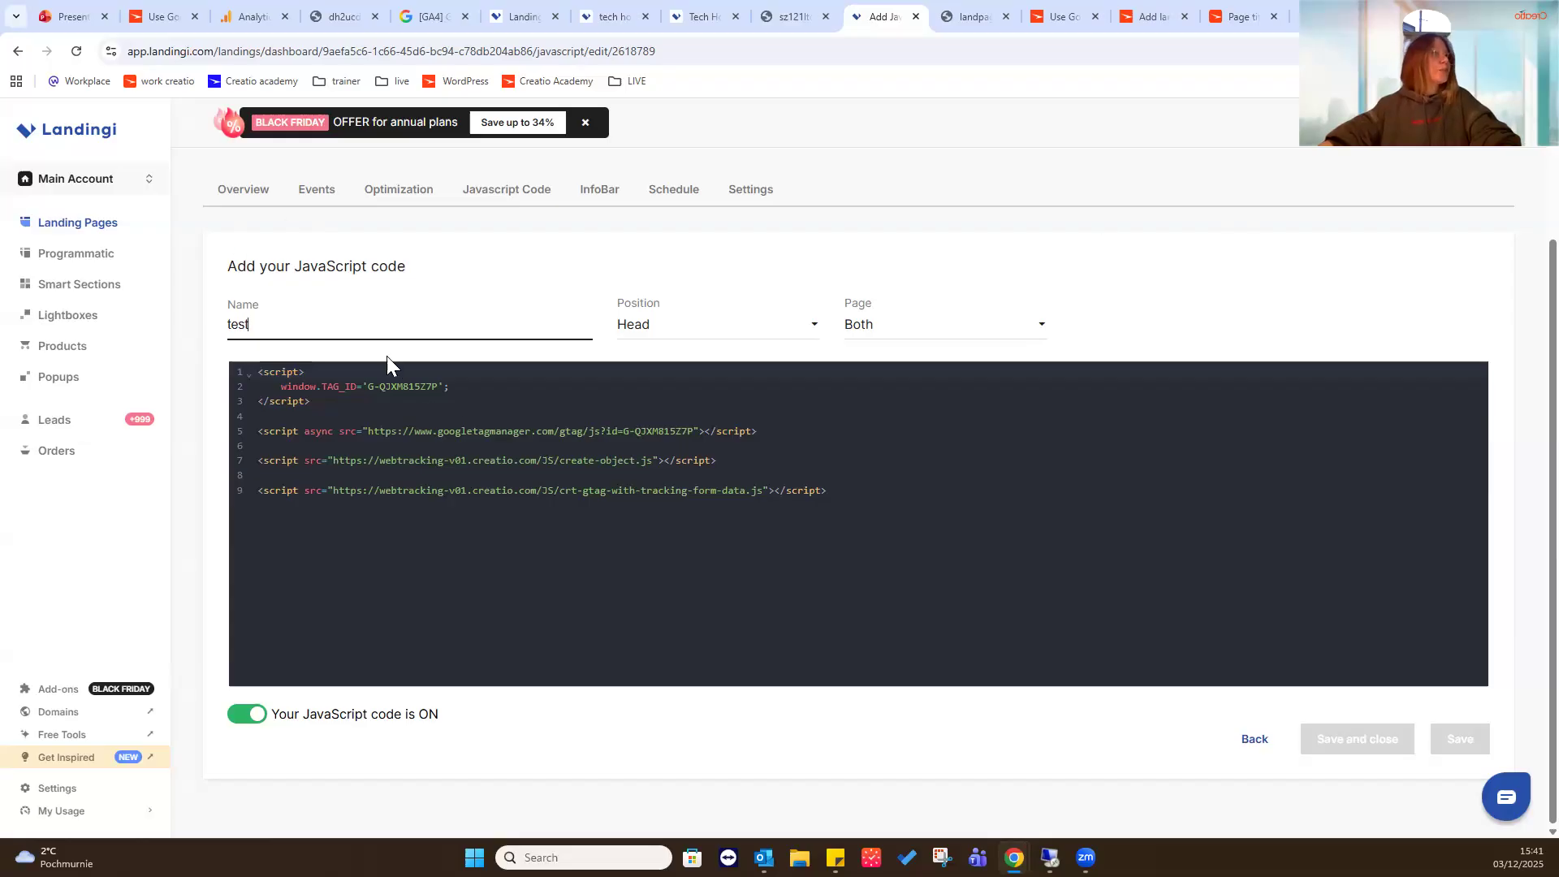
{"action": "left_click_drag", "start_coordinate": [368, 385], "coordinate": [440, 388]}
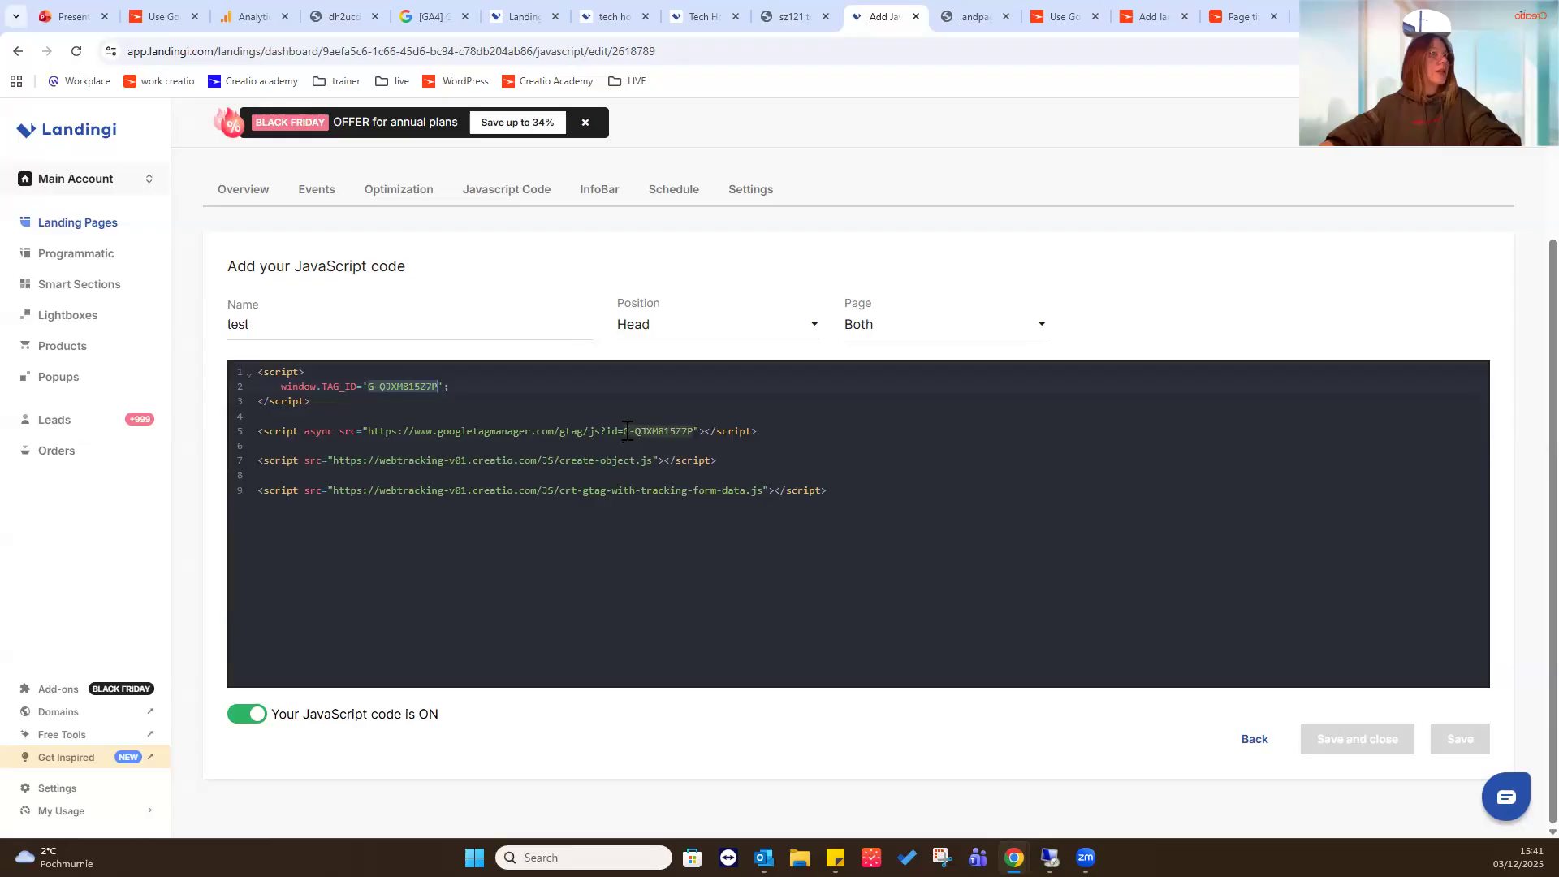
{"action": "left_click_drag", "start_coordinate": [626, 431], "coordinate": [694, 432]}
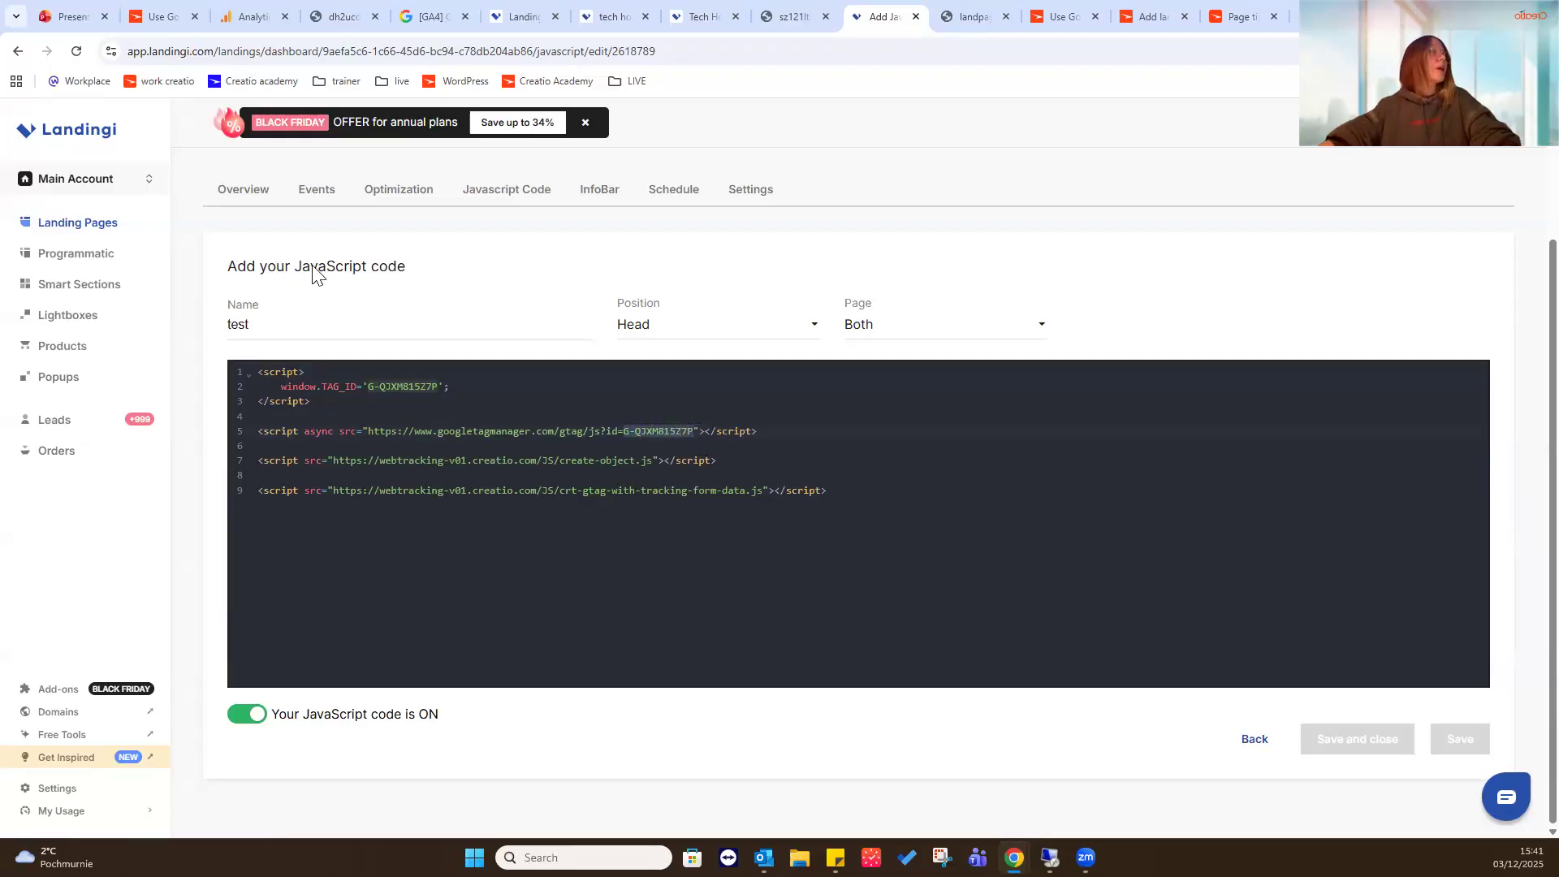
{"action": "left_click", "coordinate": [248, 16]}
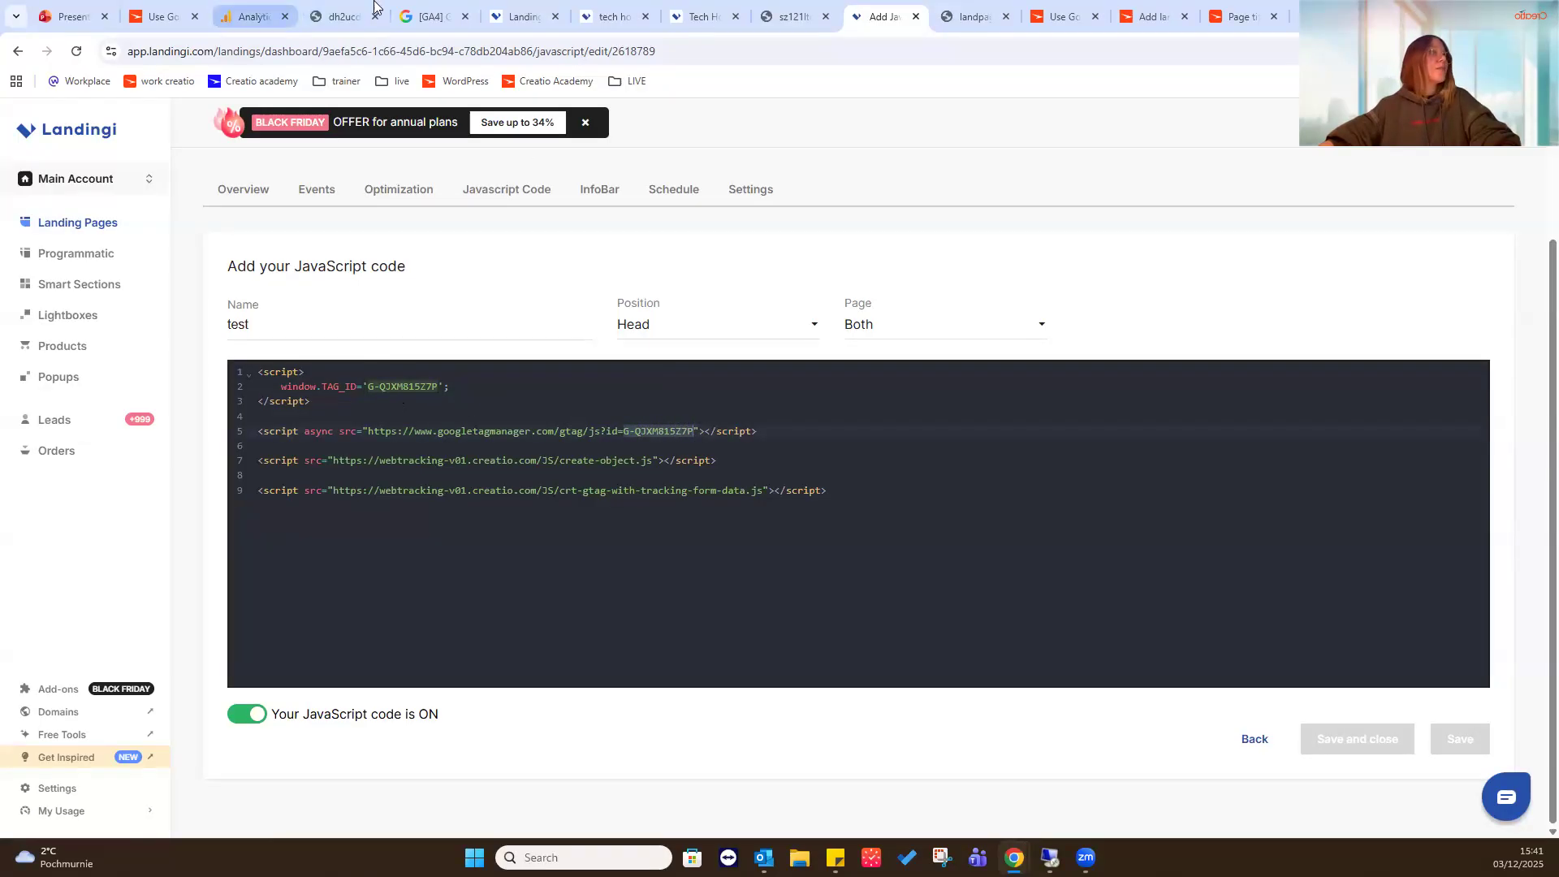
{"action": "left_click", "coordinate": [709, 279]}
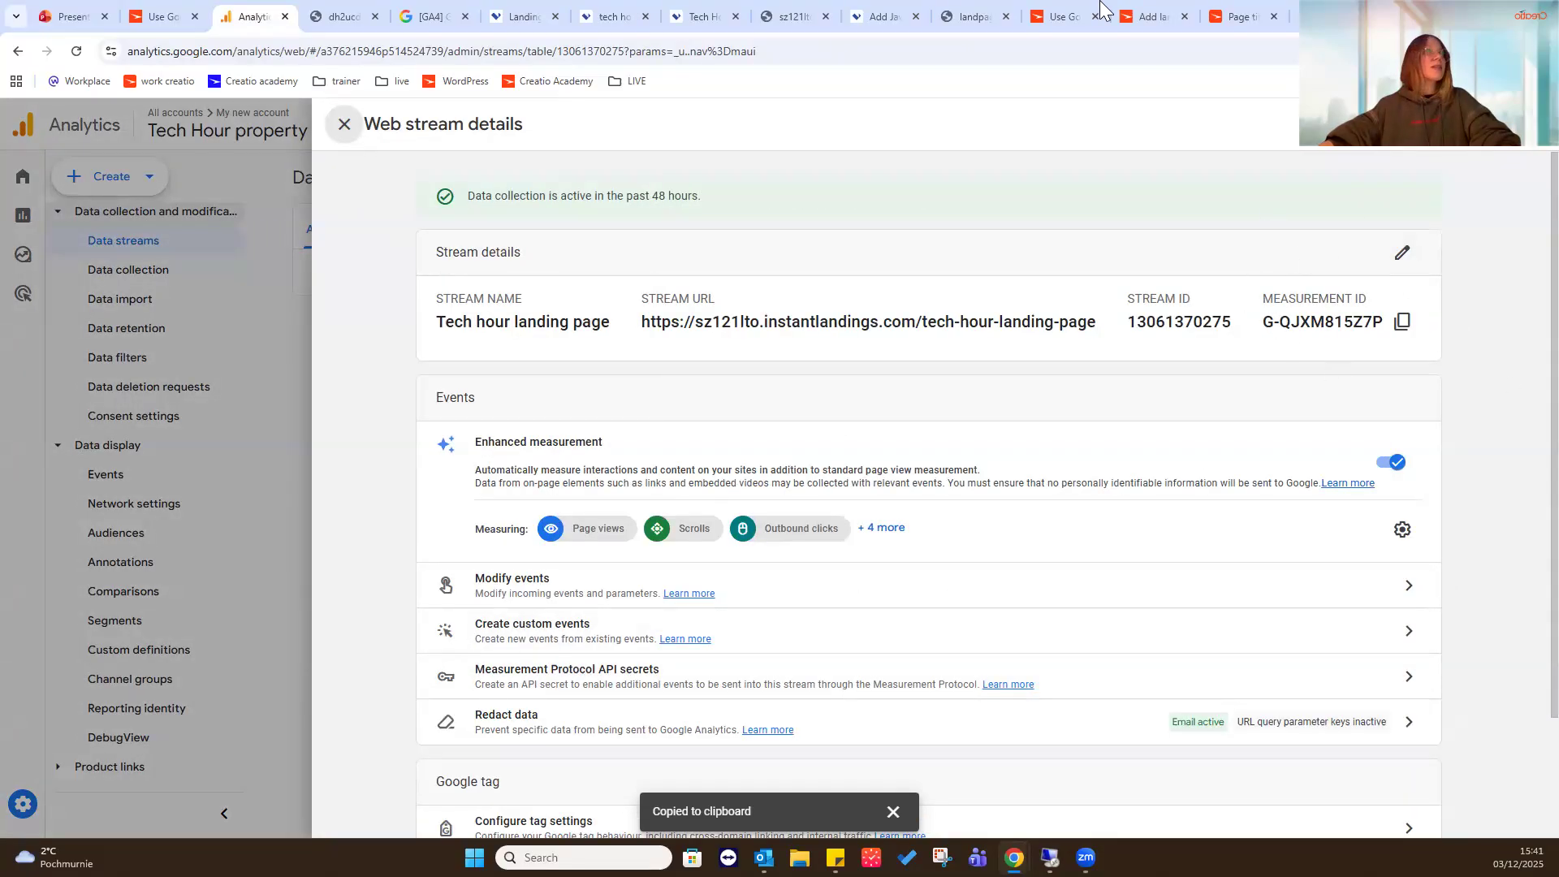
{"action": "left_click", "coordinate": [877, 15]}
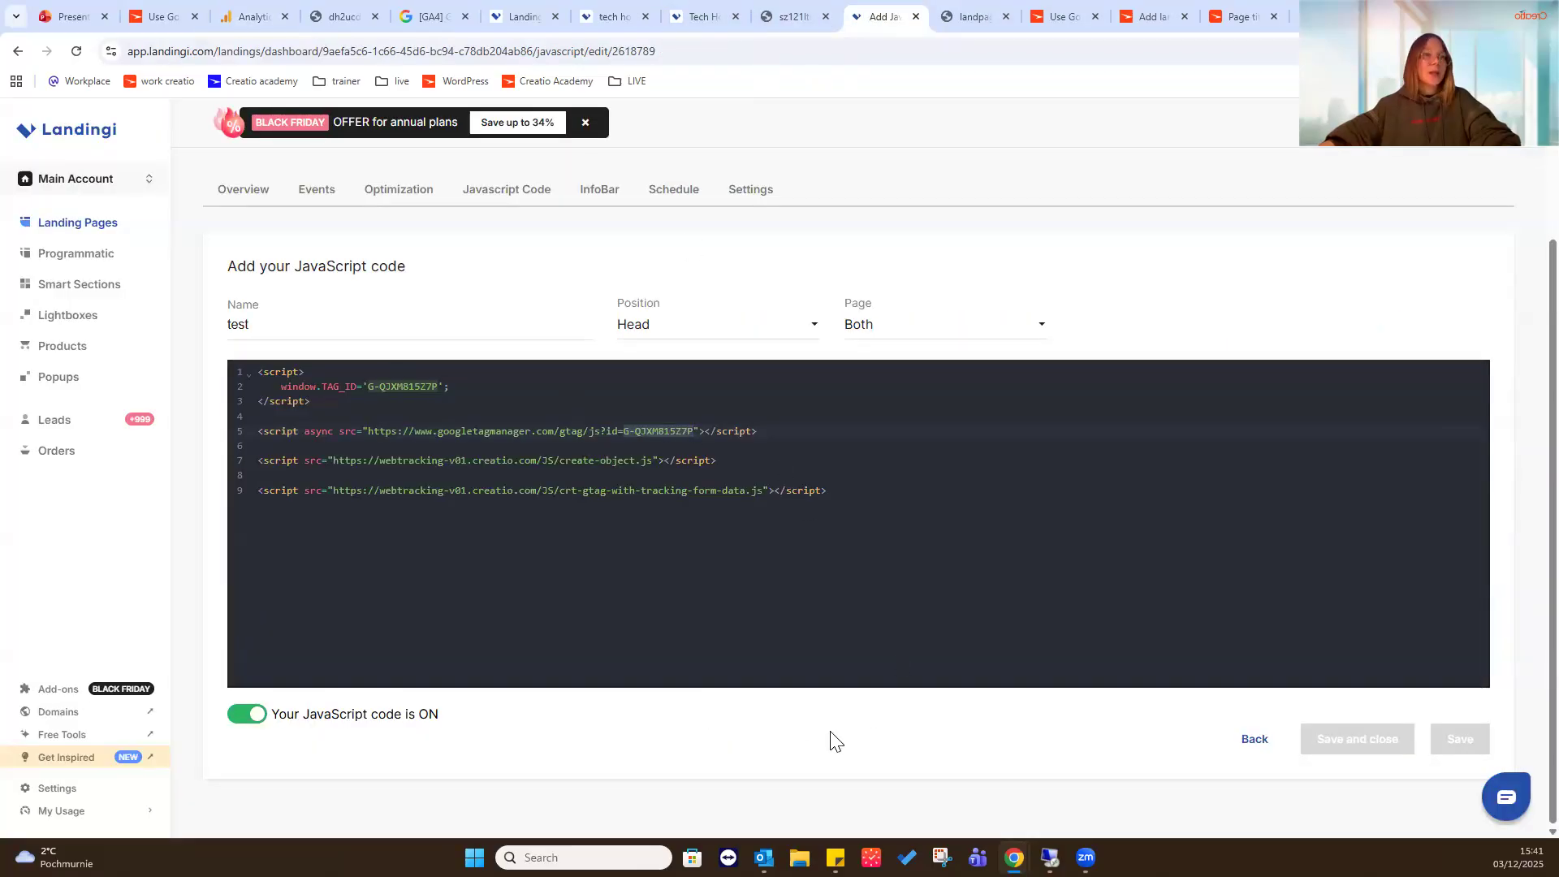
{"action": "scroll", "coordinate": [959, 720], "scroll_direction": "up", "scroll_amount": 1}
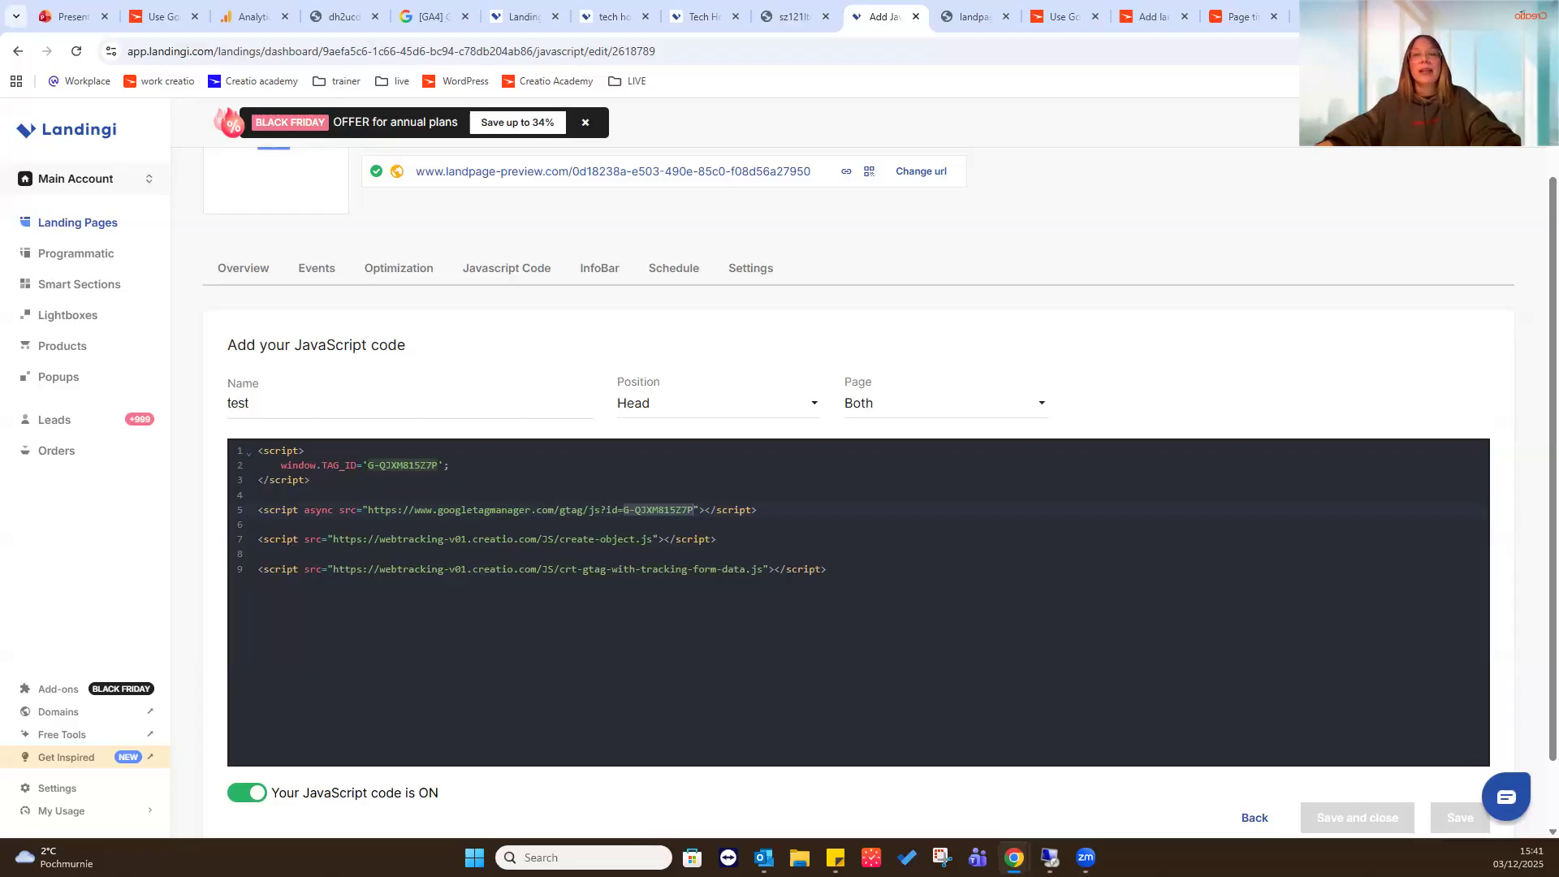
- Review the tracking scripts in the page code of the published Creatio landing page and the Landingi preview page
{"action": "left_click", "coordinate": [792, 16]}
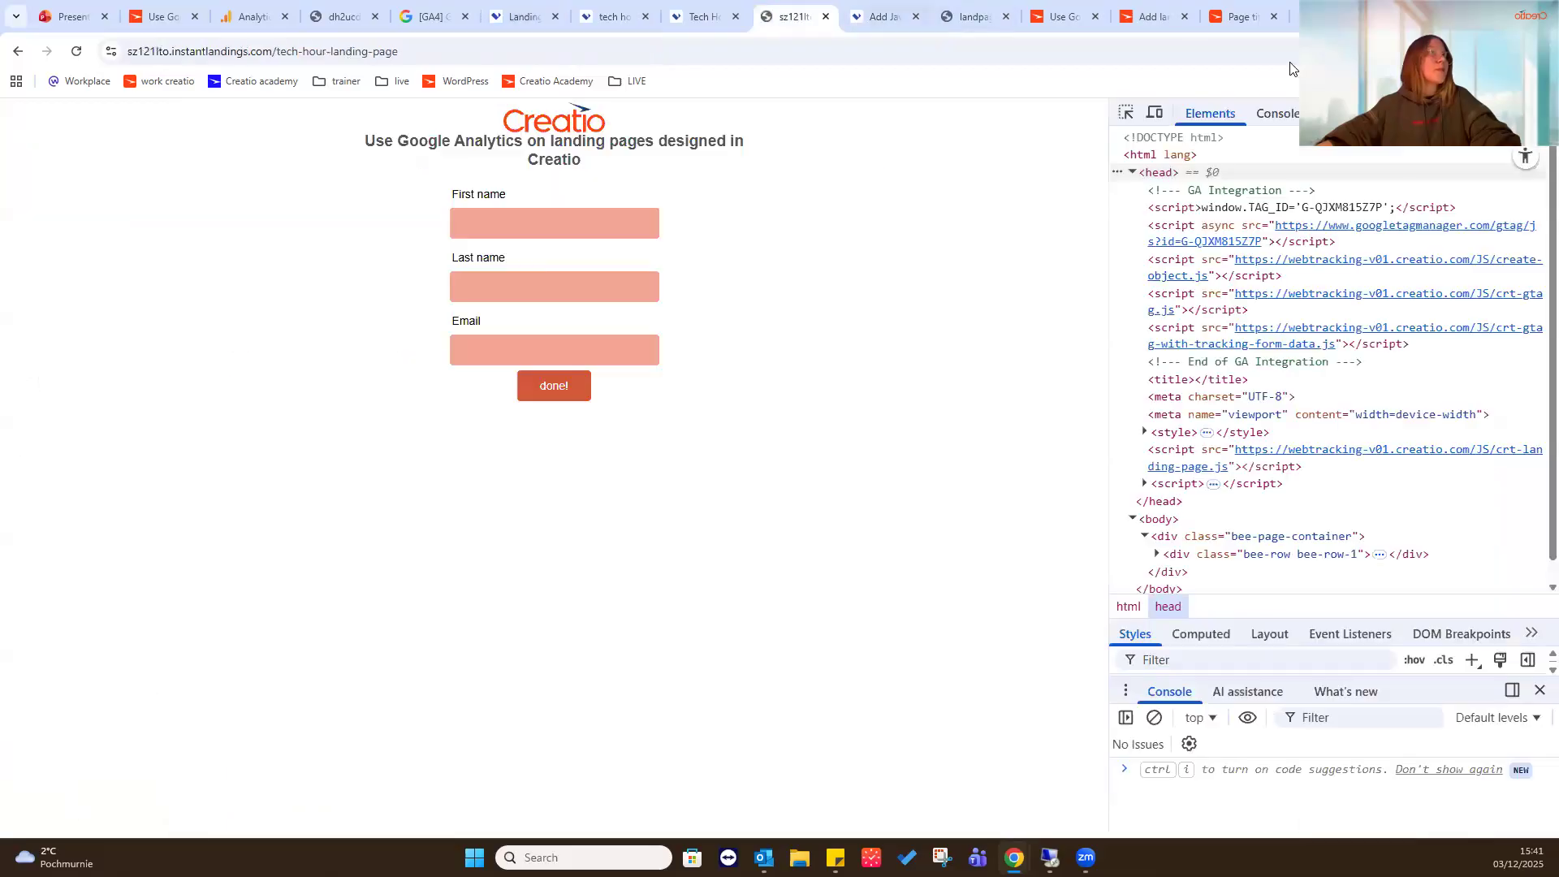
{"action": "left_click", "coordinate": [962, 13]}
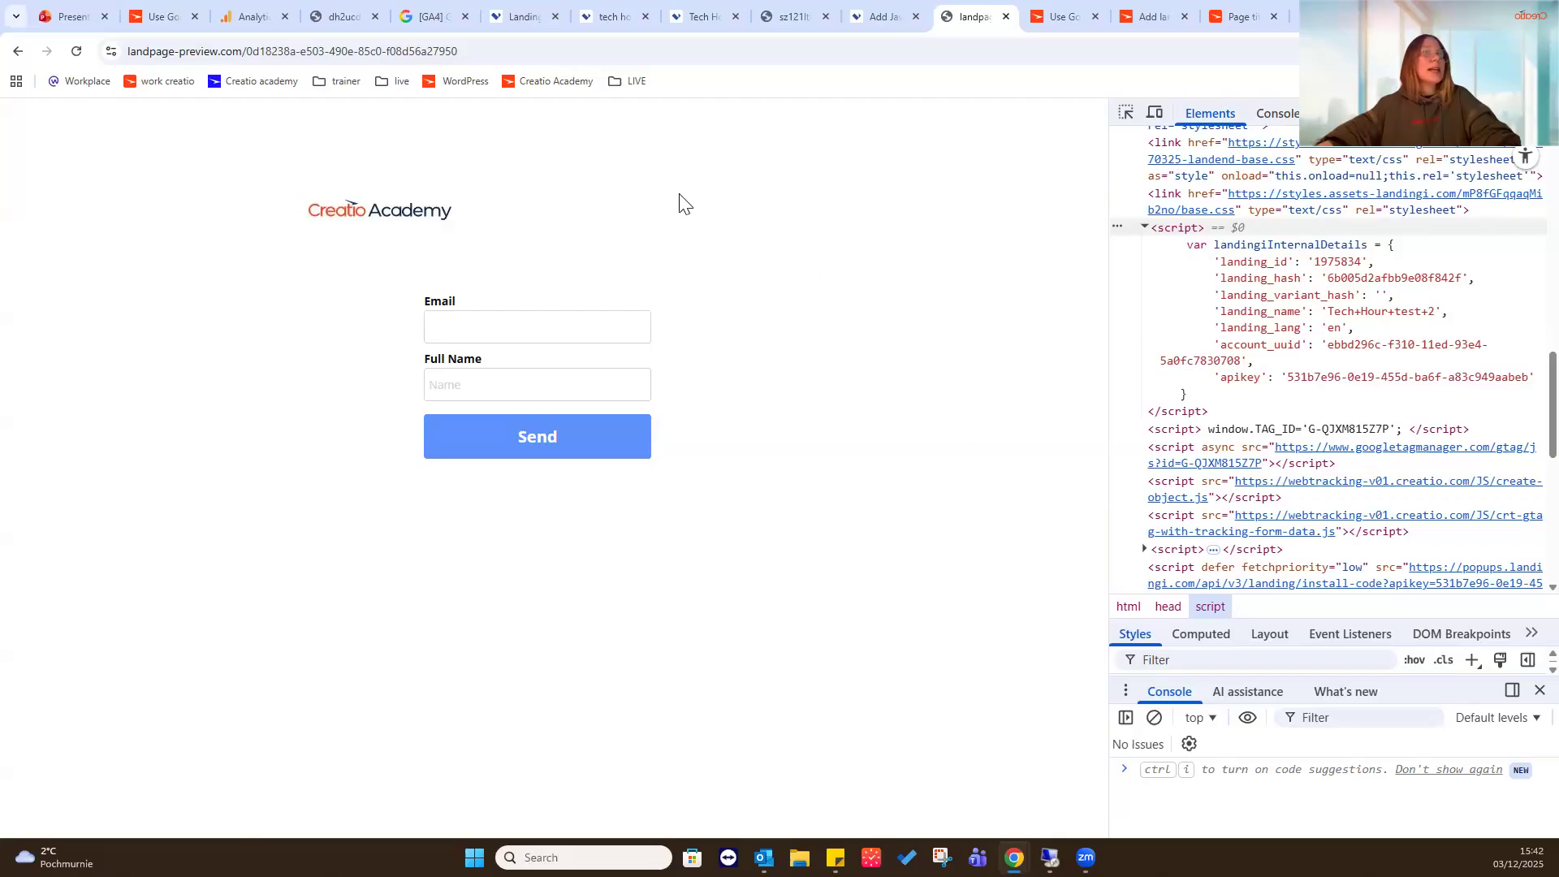
{"action": "right_click", "coordinate": [749, 390]}
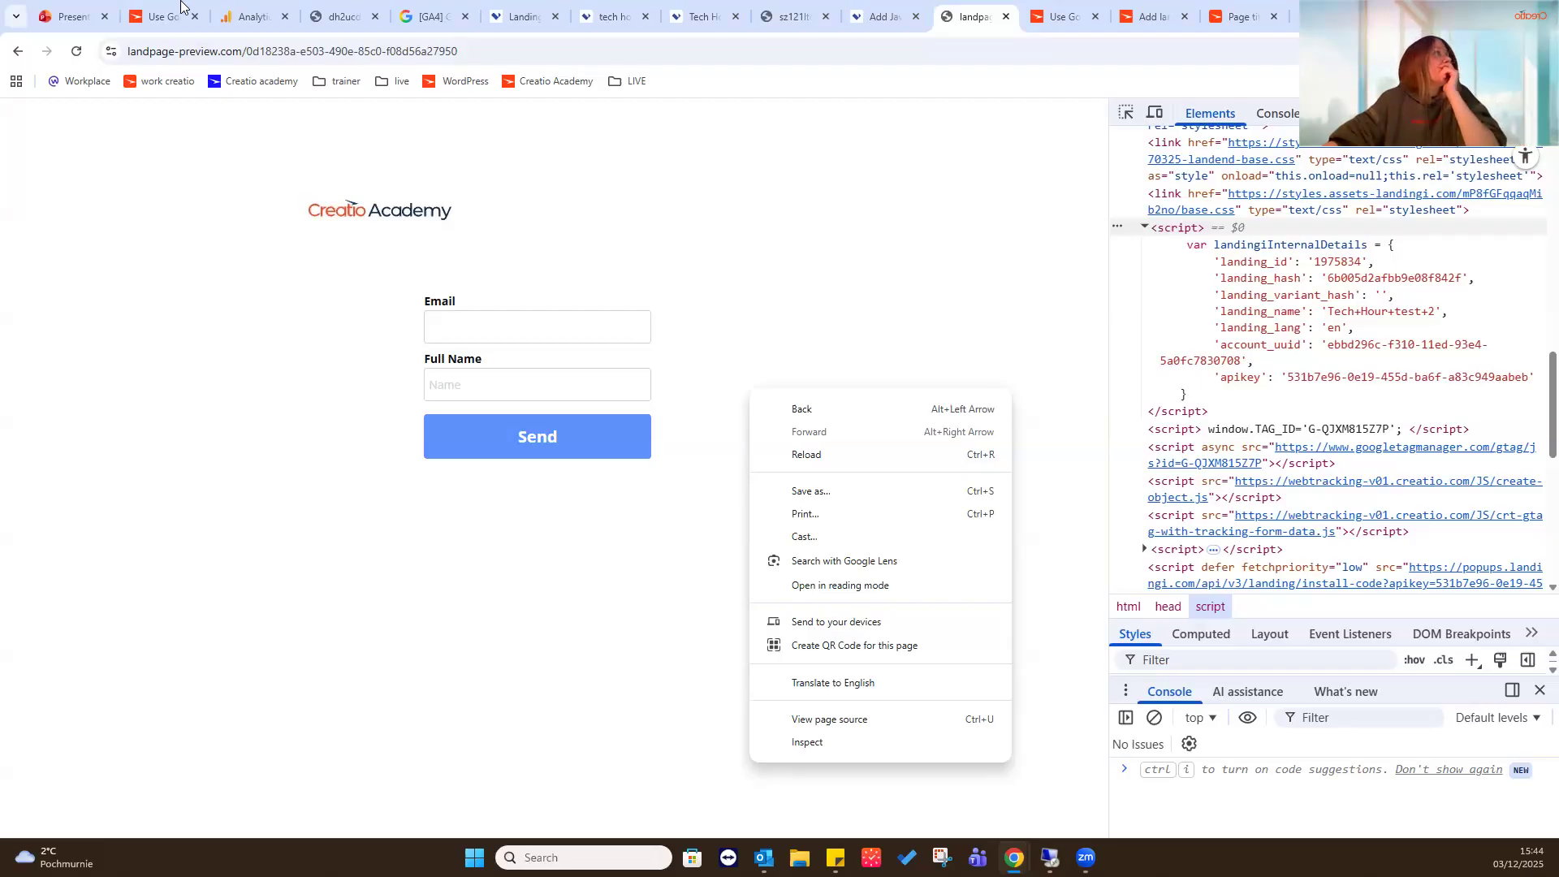
- Switch to Creatio and open the bulk email "Tech Hour test email for campaign 1 copy" in the Email designer
{"action": "left_click", "coordinate": [1088, 6]}
{"action": "left_click", "coordinate": [1153, 12]}
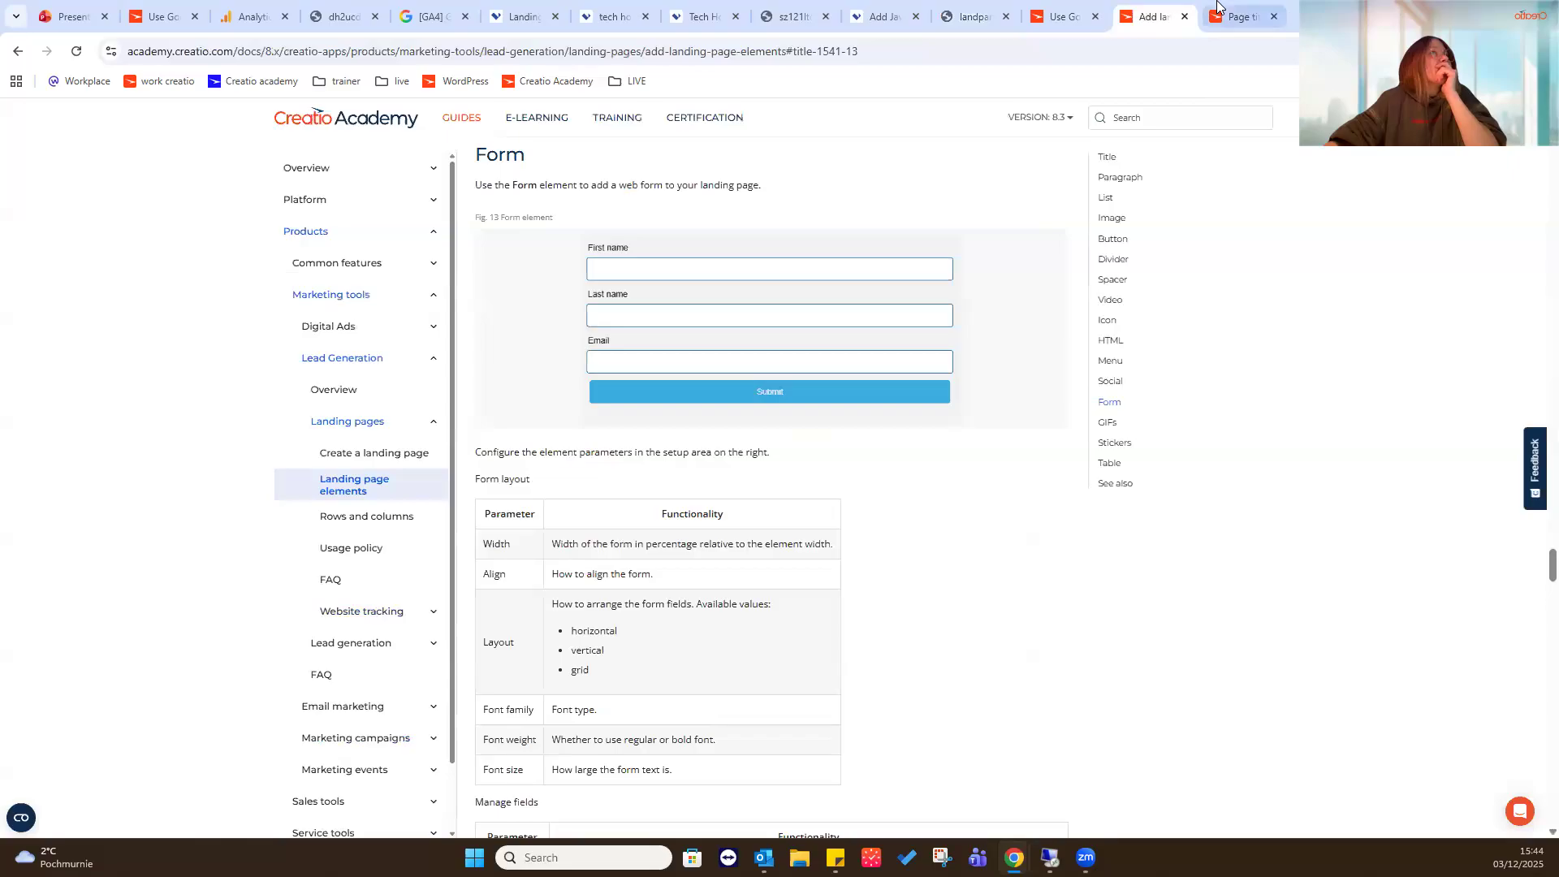
{"action": "key", "text": "ctrl+Tab"}
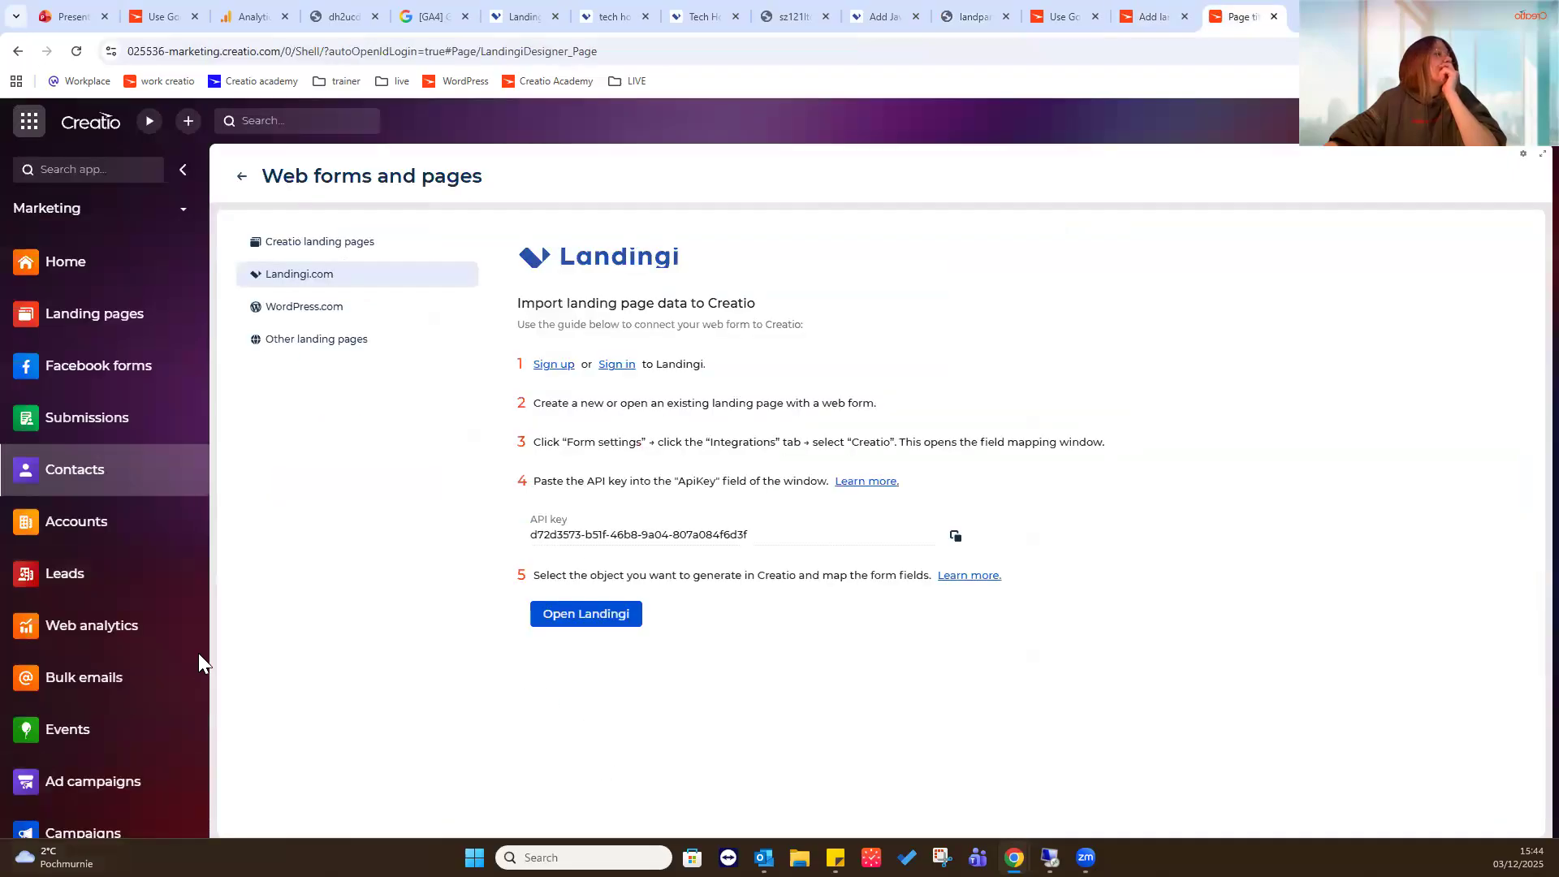
{"action": "left_click", "coordinate": [54, 698]}
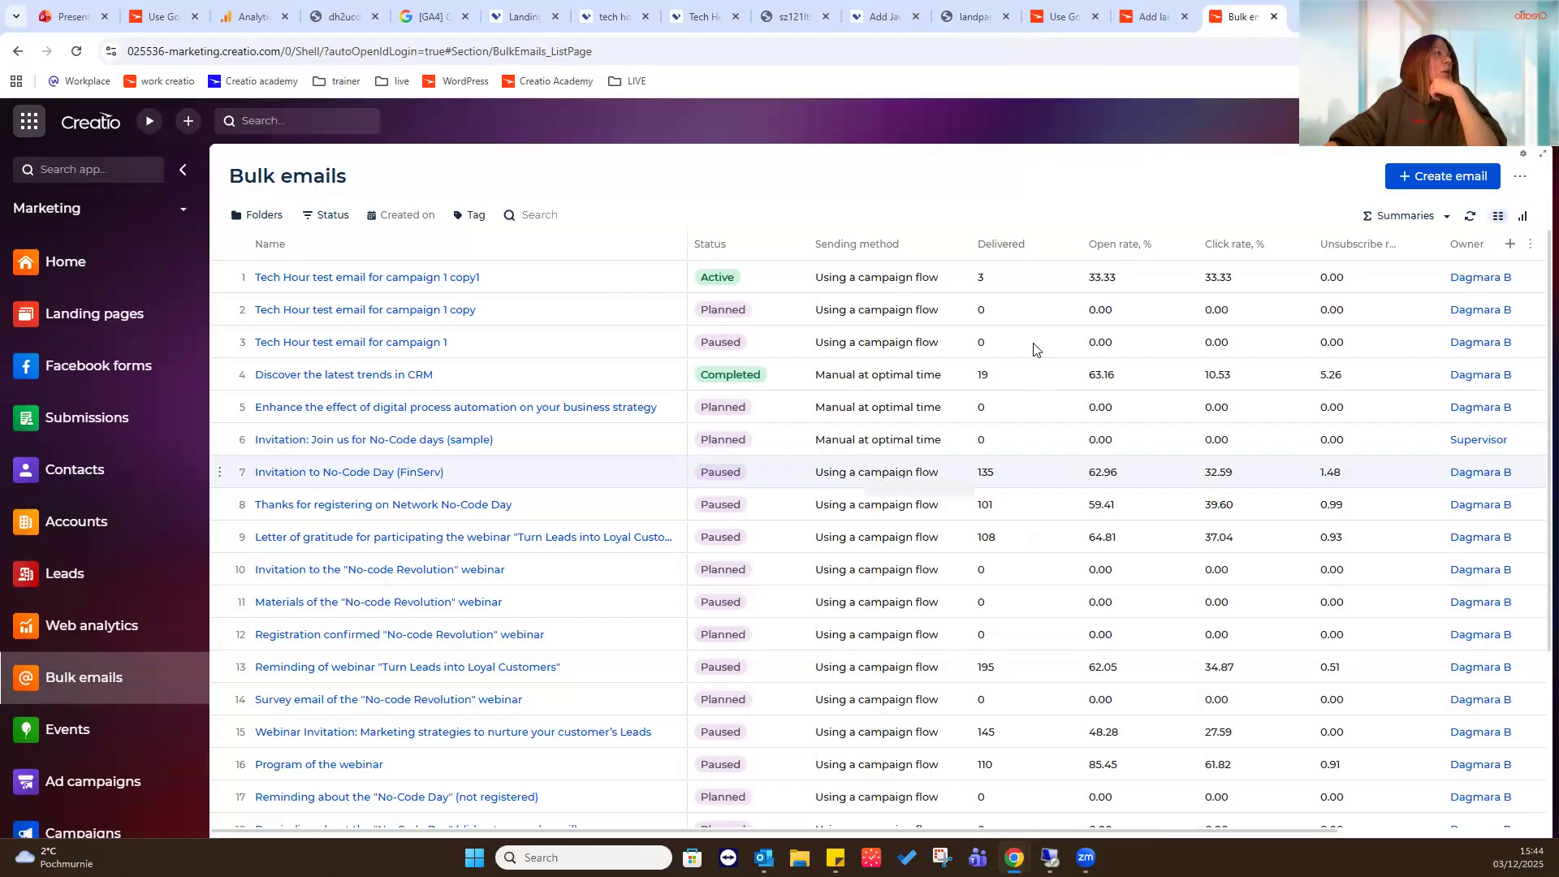
{"action": "left_click", "coordinate": [414, 311]}
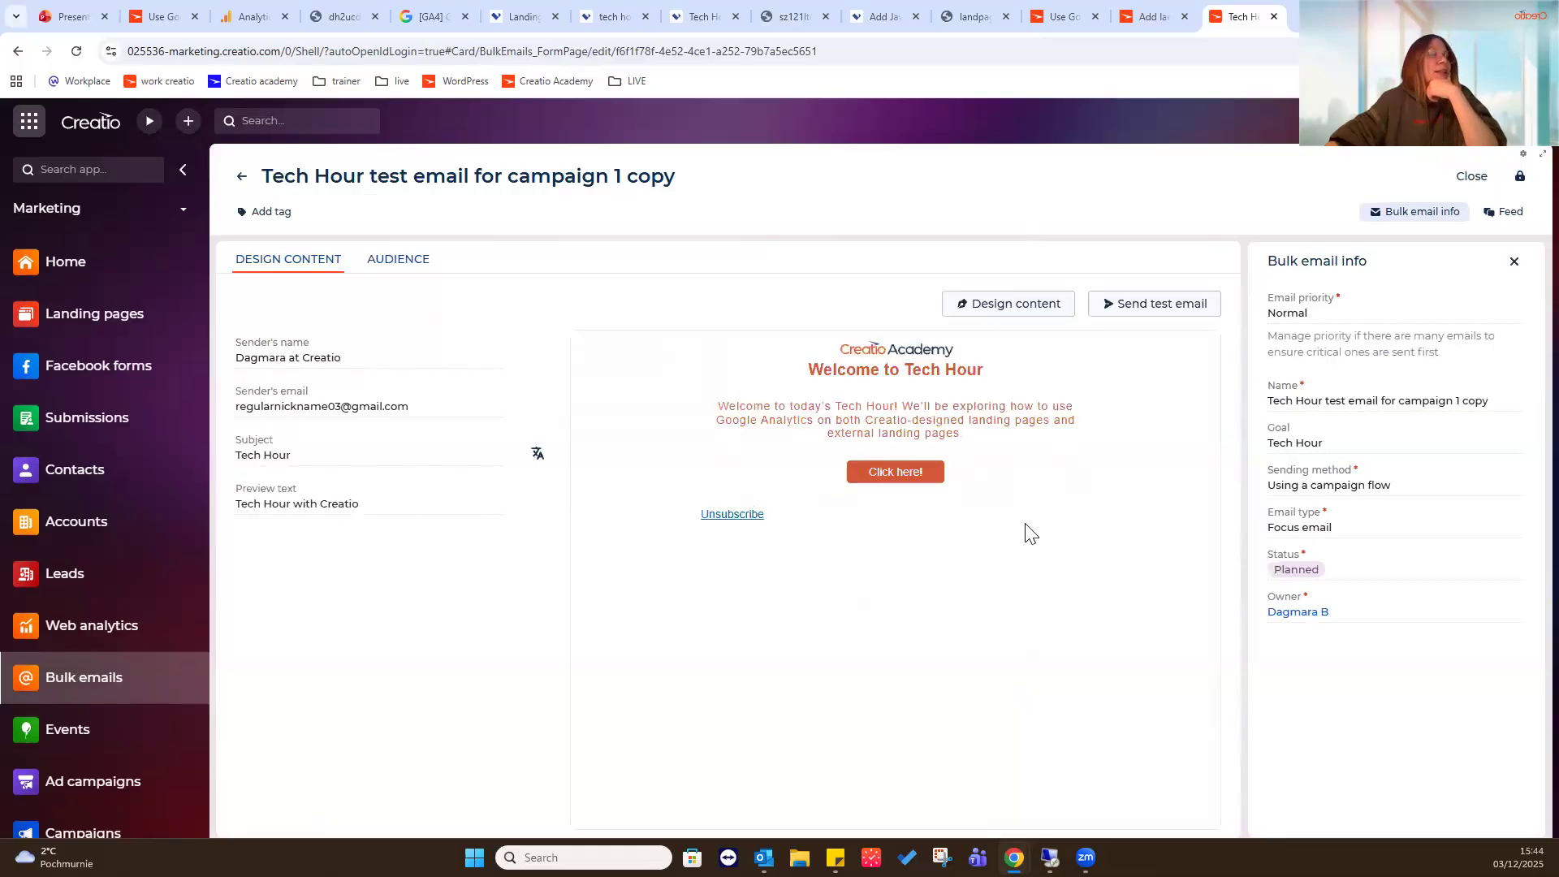
{"action": "left_click", "coordinate": [1033, 310]}
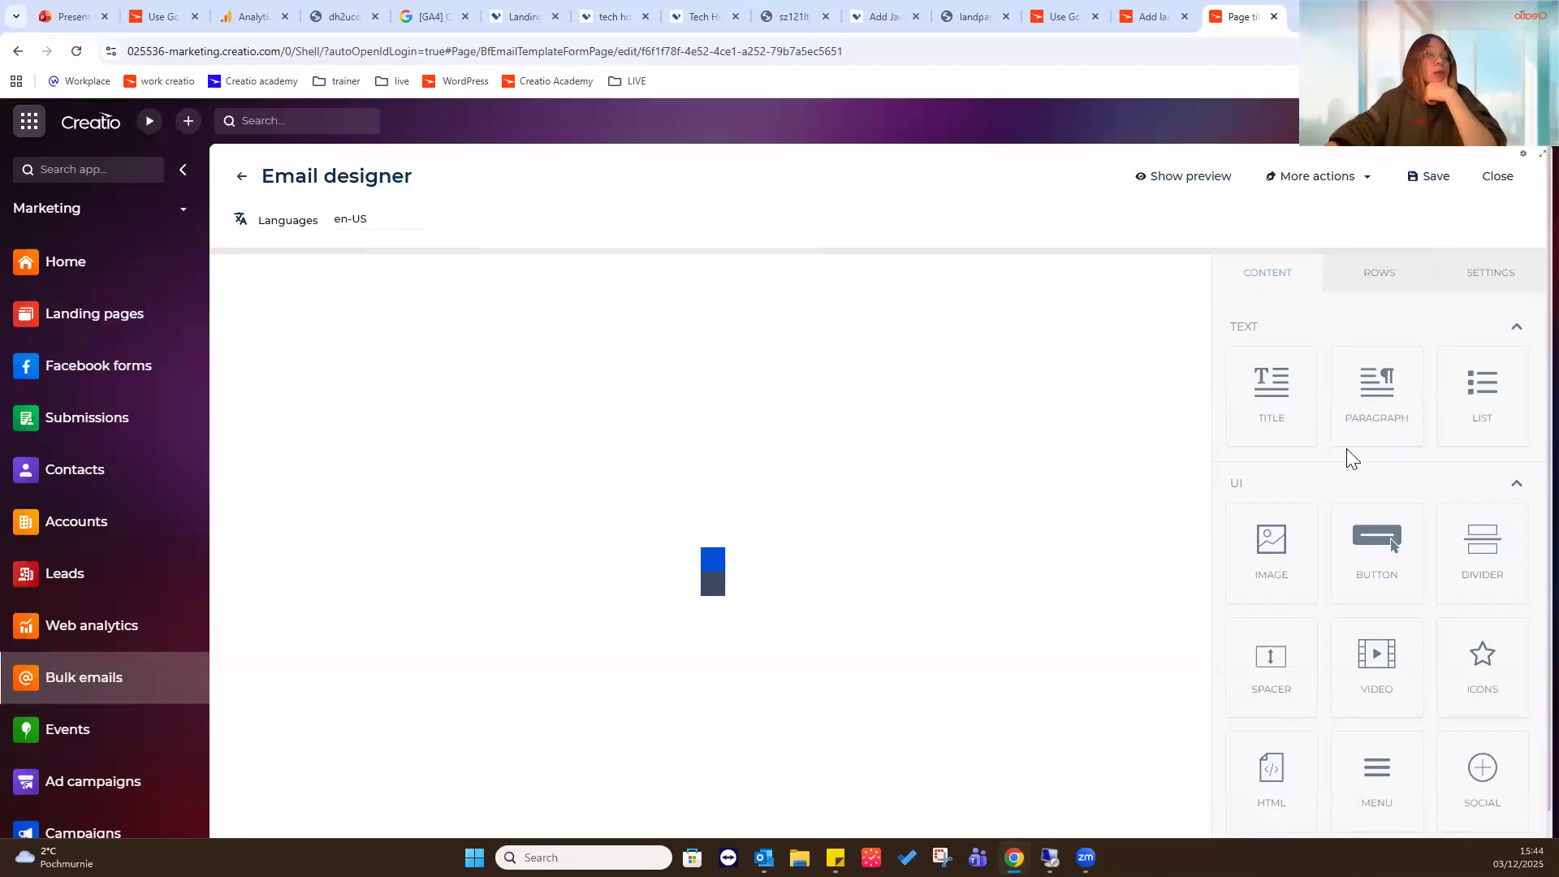
- Copy the link URL of the email's "Click here!" button and open that landing page in a new browser tab
{"action": "left_click", "coordinate": [747, 411]}
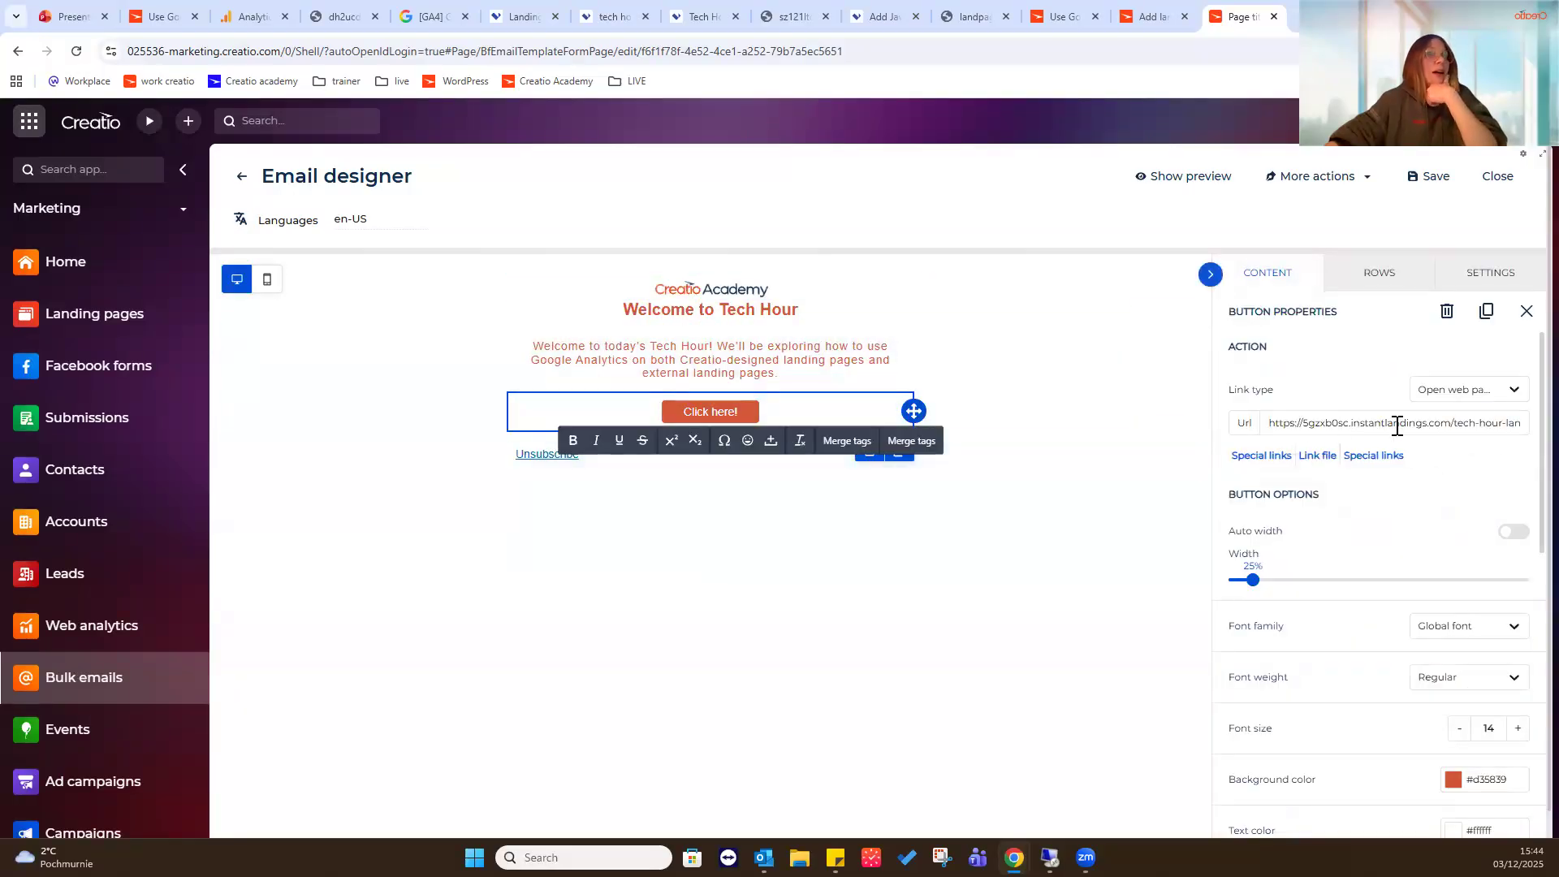
{"action": "left_click", "coordinate": [1397, 425]}
{"action": "key", "text": "ctrl+a"}
{"action": "key", "text": "ctrl+c"}
{"action": "key", "text": "ctrl+t"}
{"action": "key", "text": "ctrl+v"}
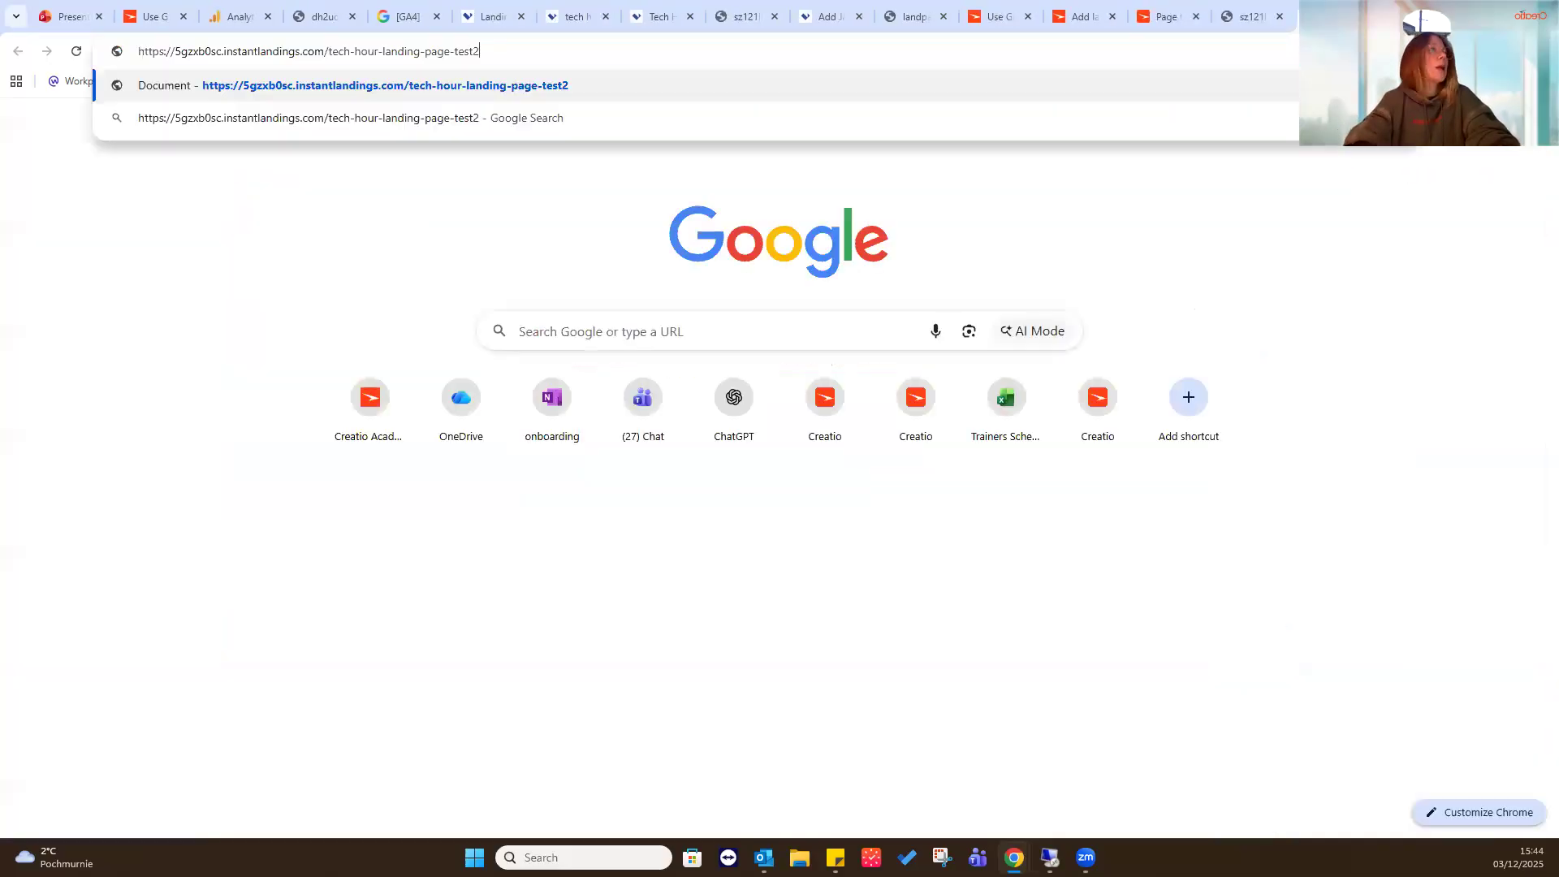
{"action": "key", "text": "Return"}
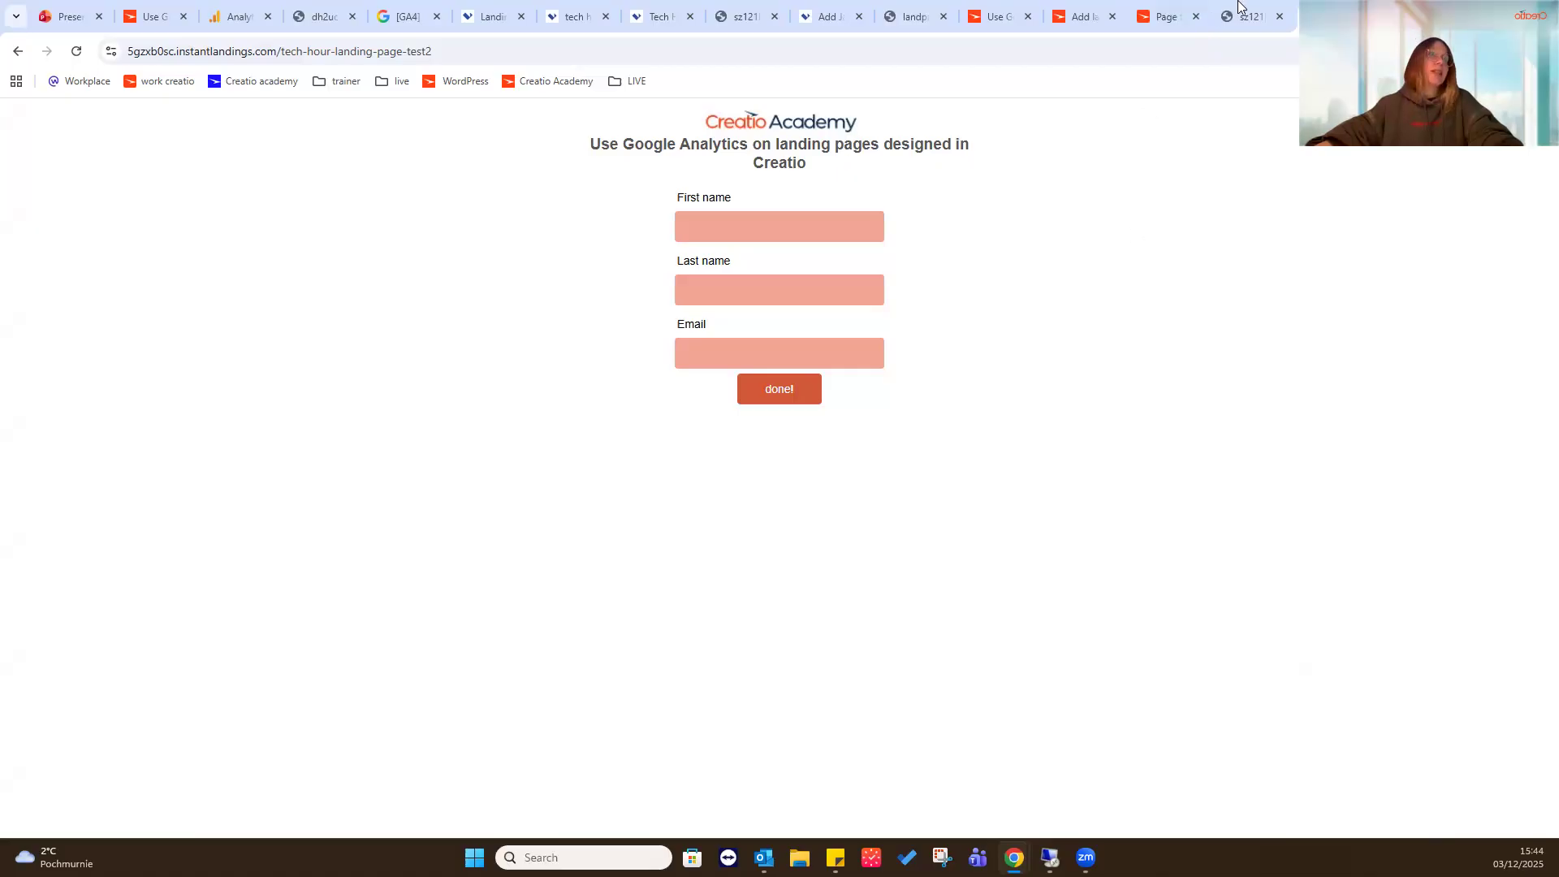
- Return to Creatio, leave the Email designer, and open Tech Hour test campaign 2 to view its campaign flow
{"action": "left_click", "coordinate": [1169, 16]}
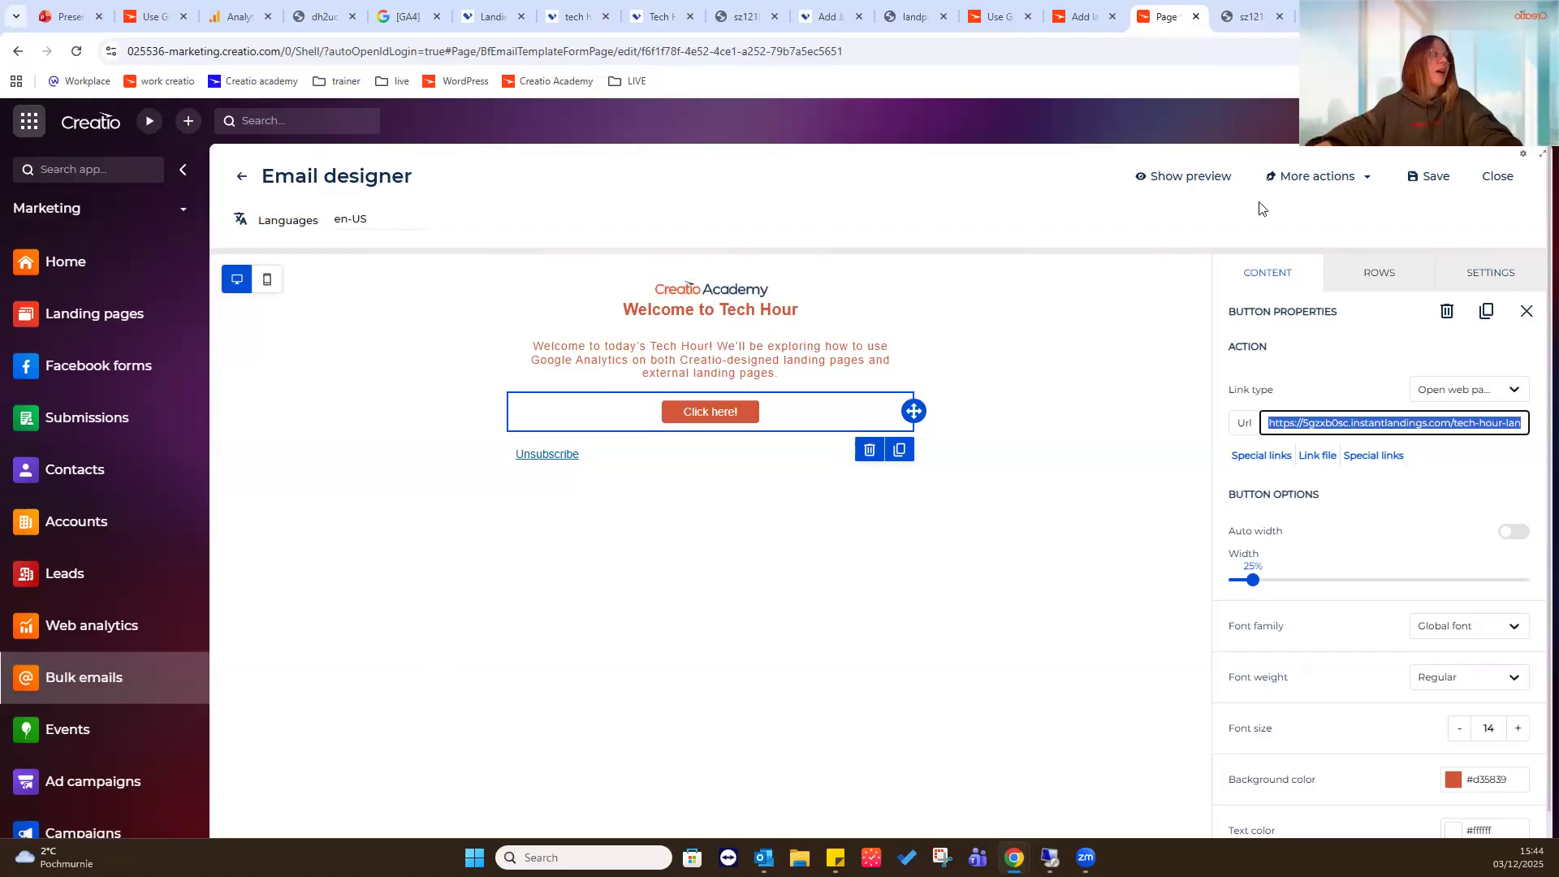
{"action": "left_click", "coordinate": [241, 176]}
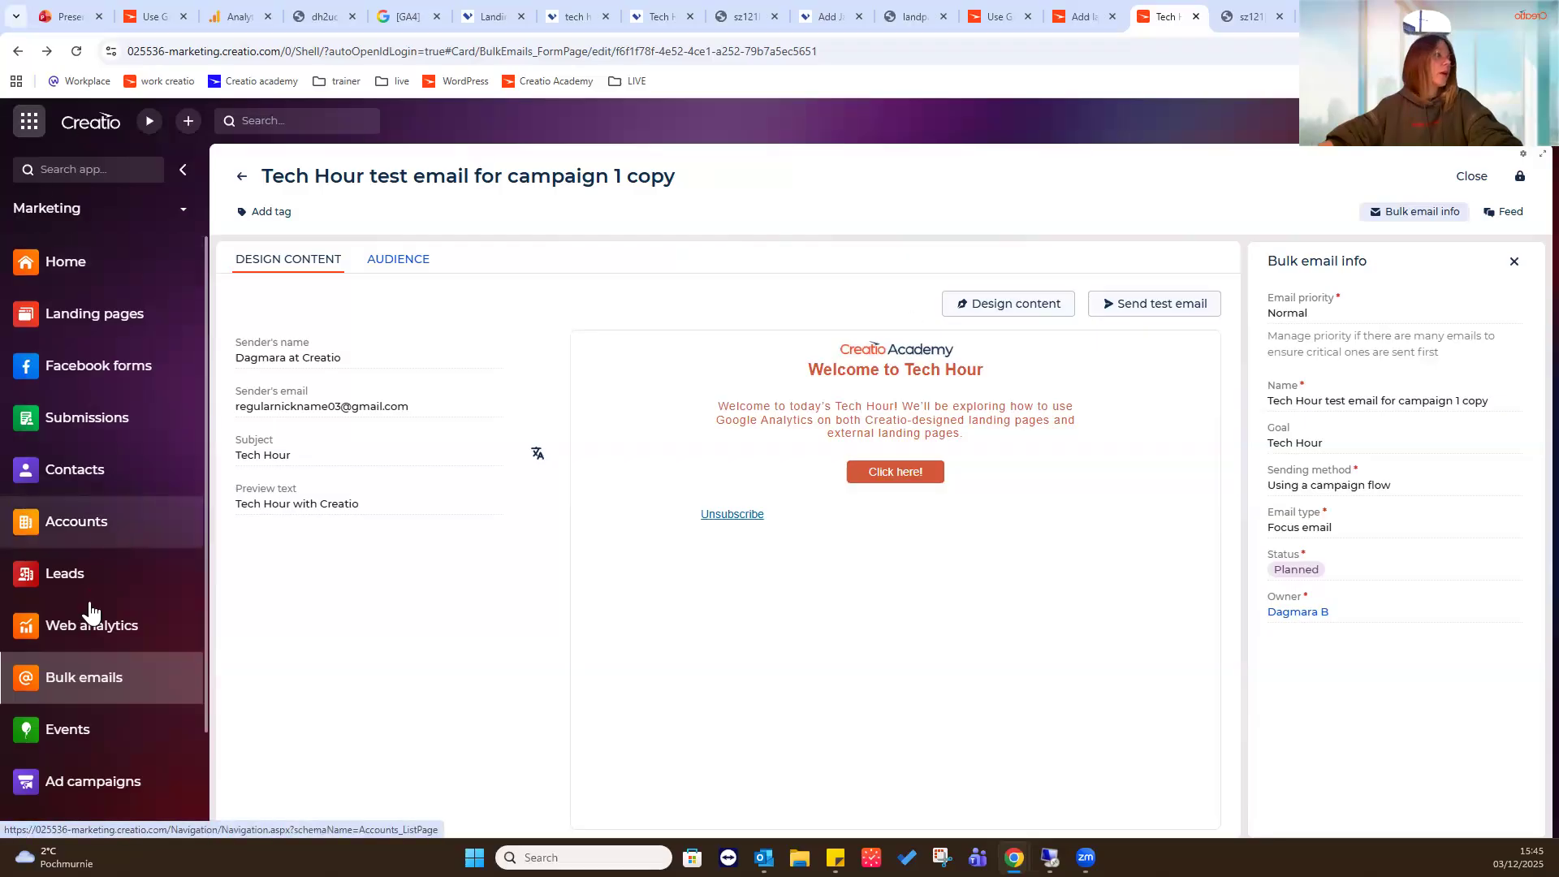
{"action": "scroll", "coordinate": [96, 617], "scroll_direction": "down", "scroll_amount": 2}
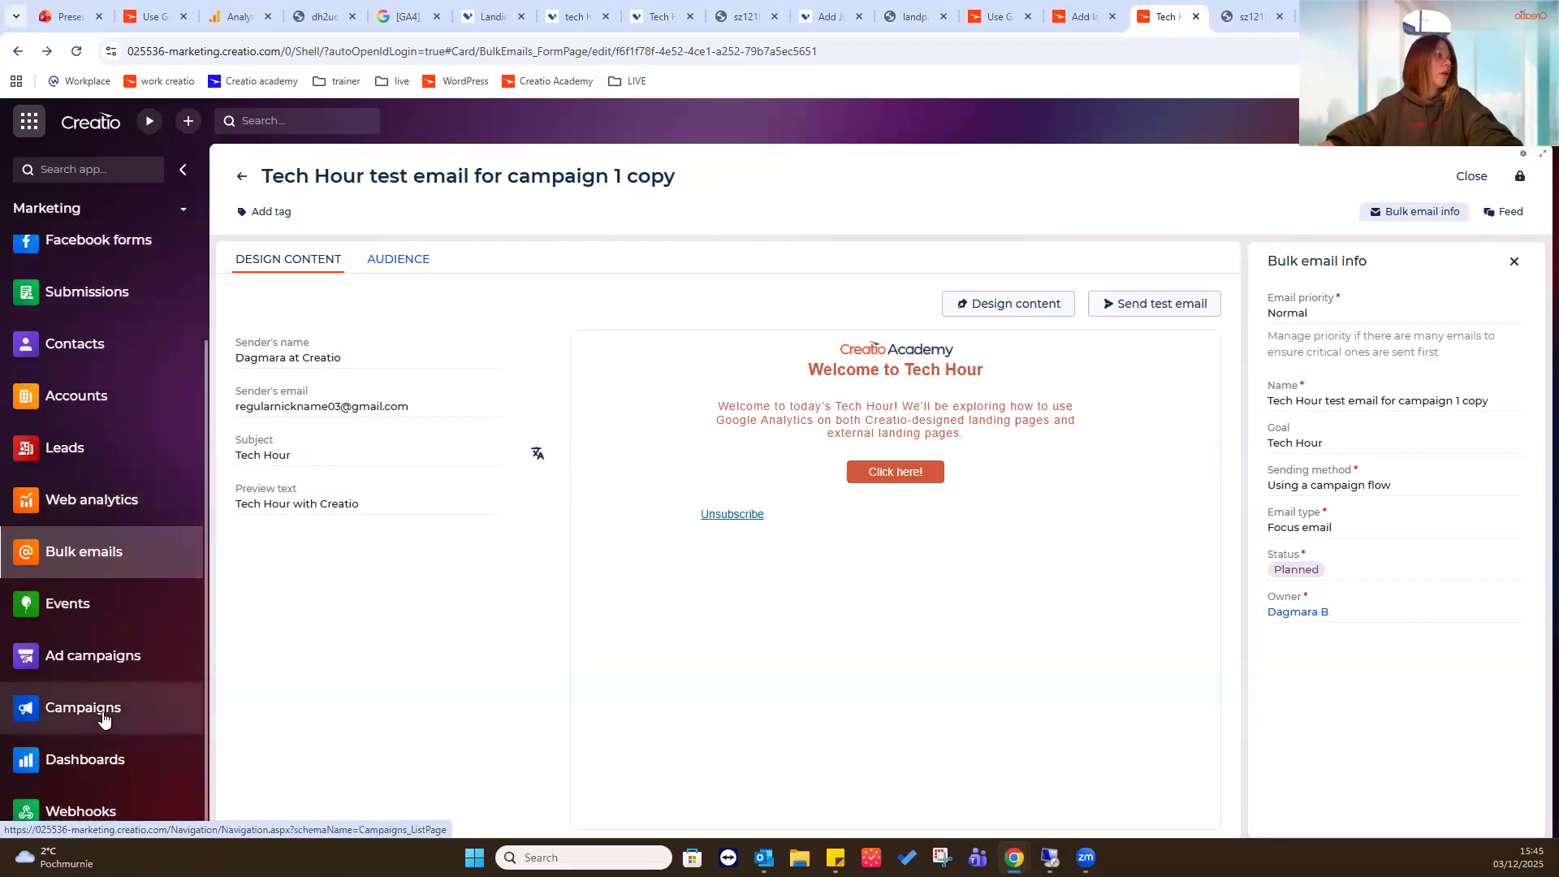
{"action": "left_click", "coordinate": [103, 718]}
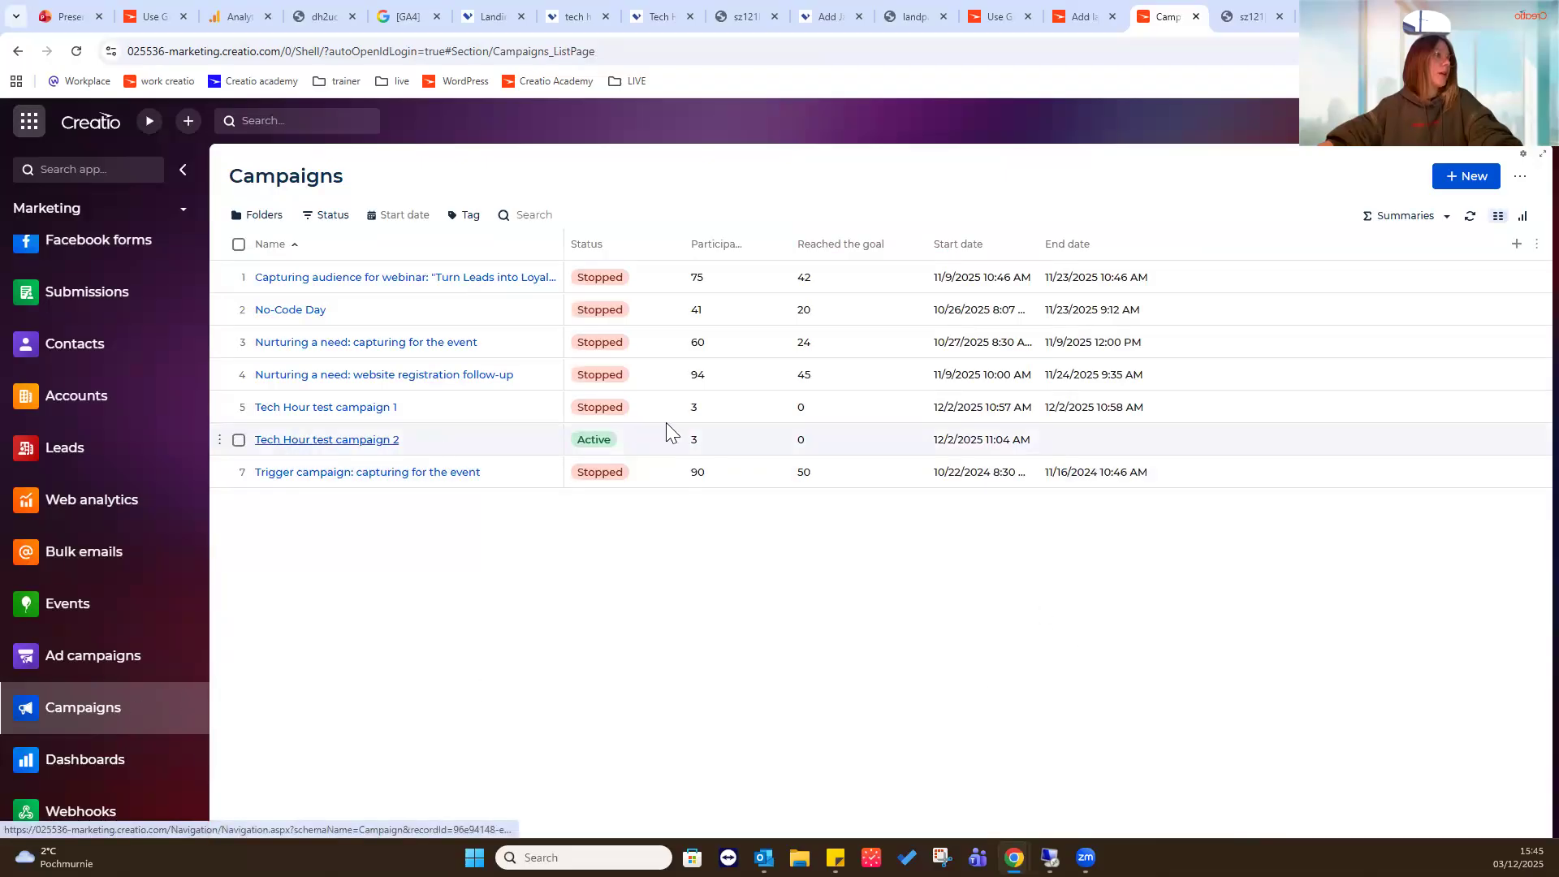
{"action": "left_click", "coordinate": [337, 441]}
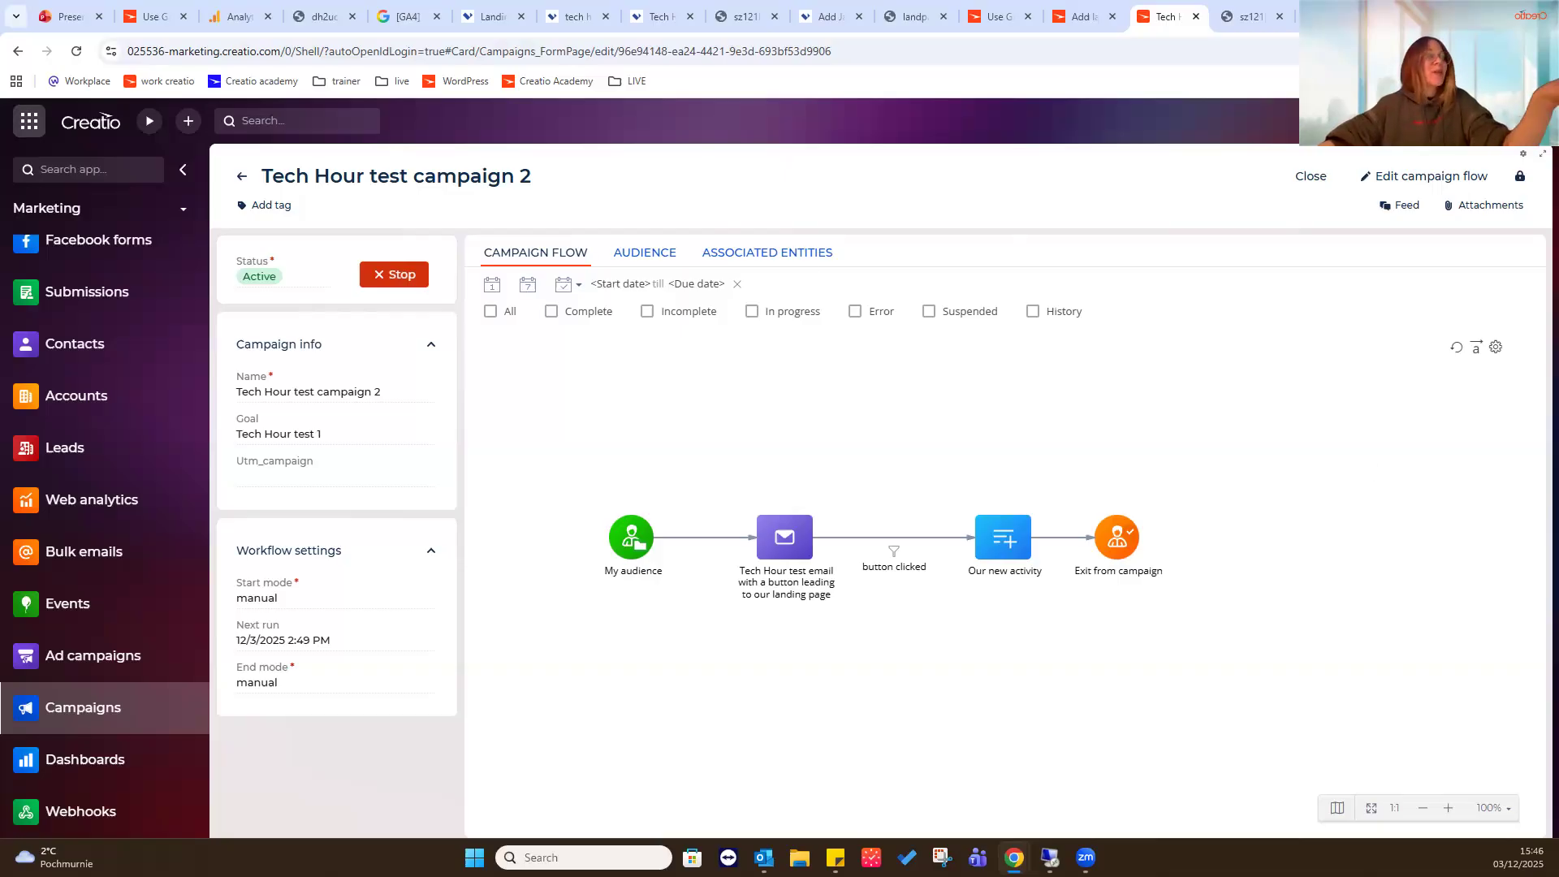
- Open the Process library from the system settings and select the Google analytics data synchronization process
{"action": "left_click", "coordinate": [1496, 130]}
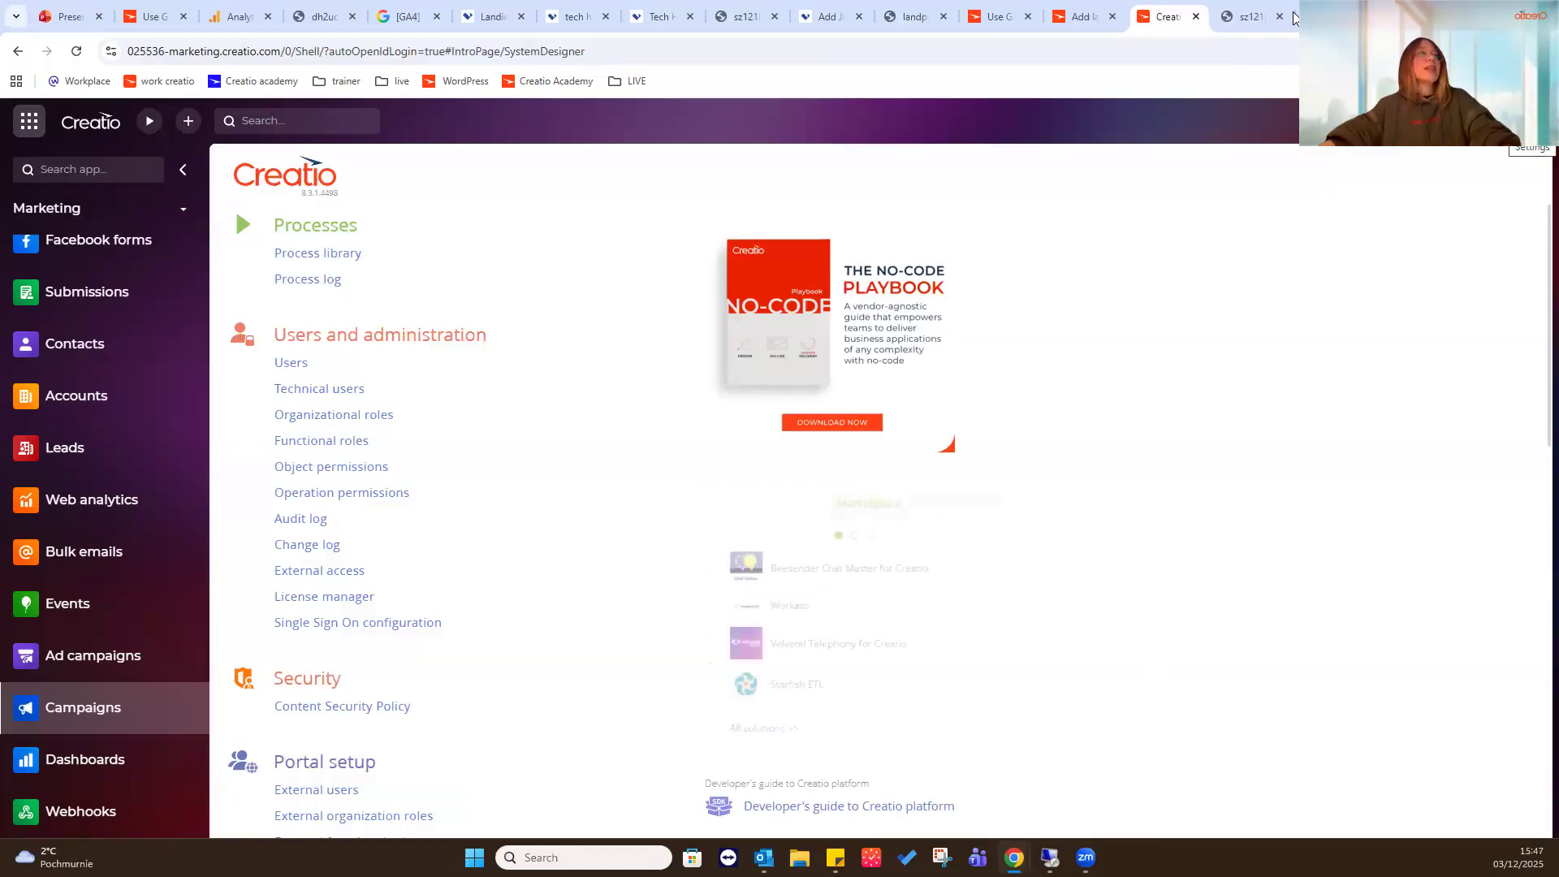
{"action": "left_click", "coordinate": [356, 254]}
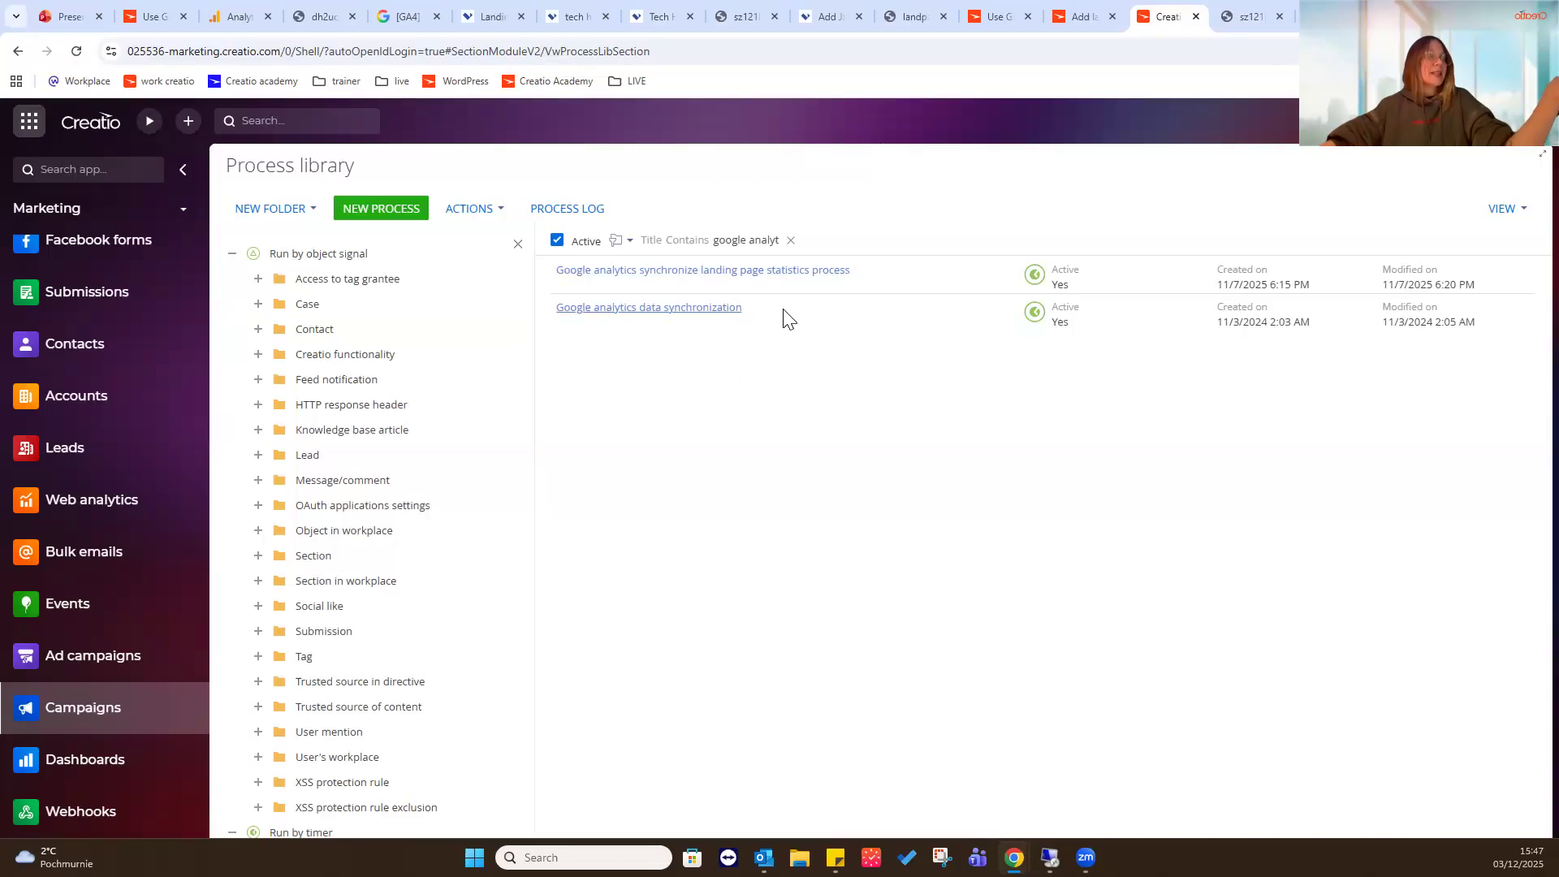
{"action": "left_click", "coordinate": [801, 319]}
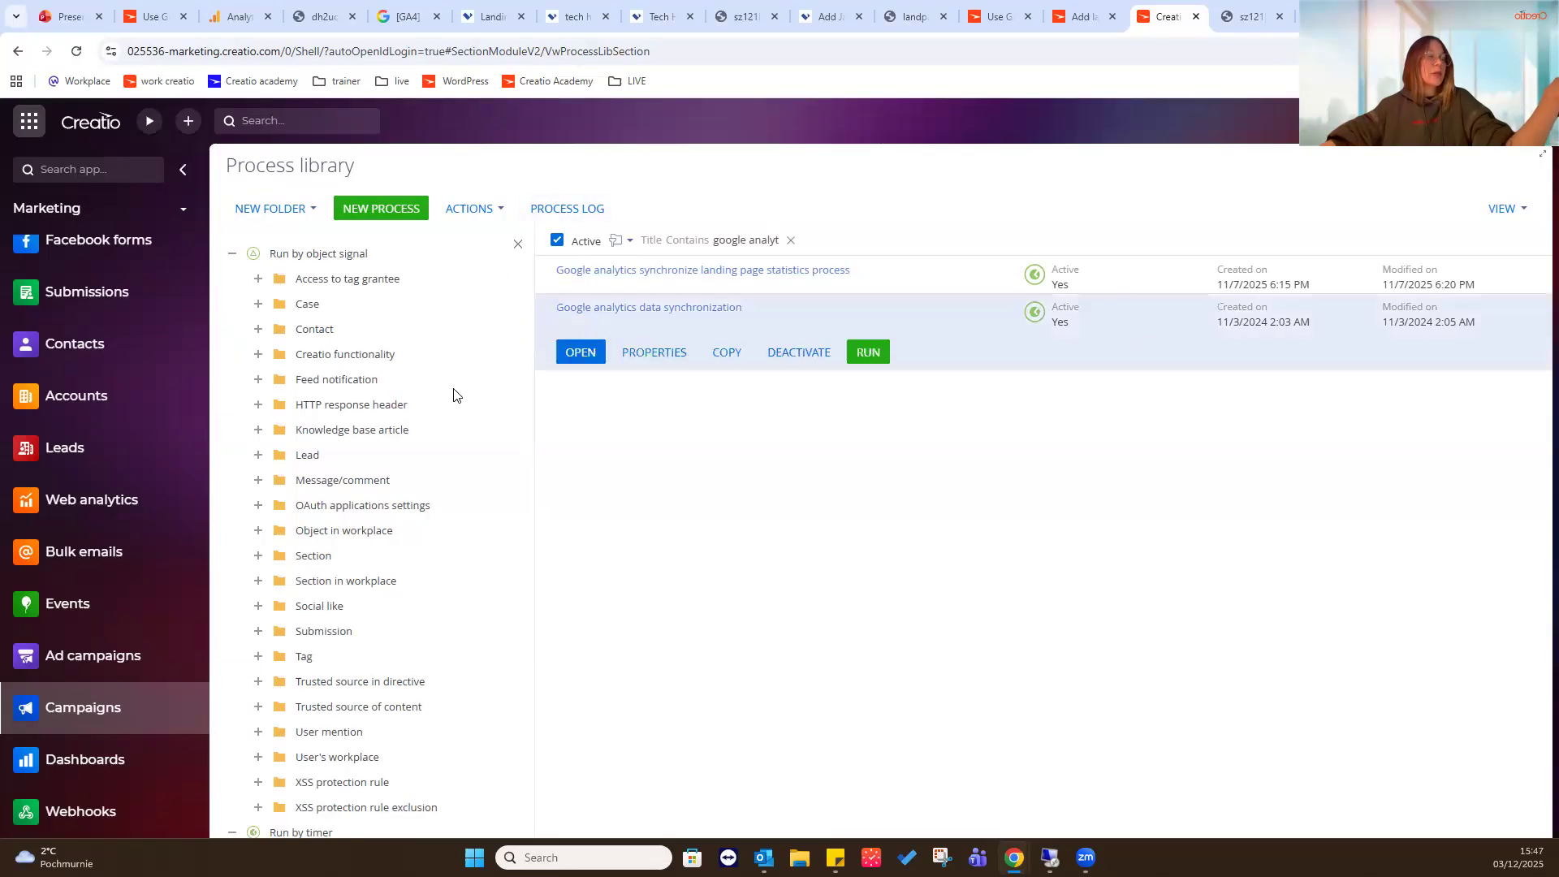